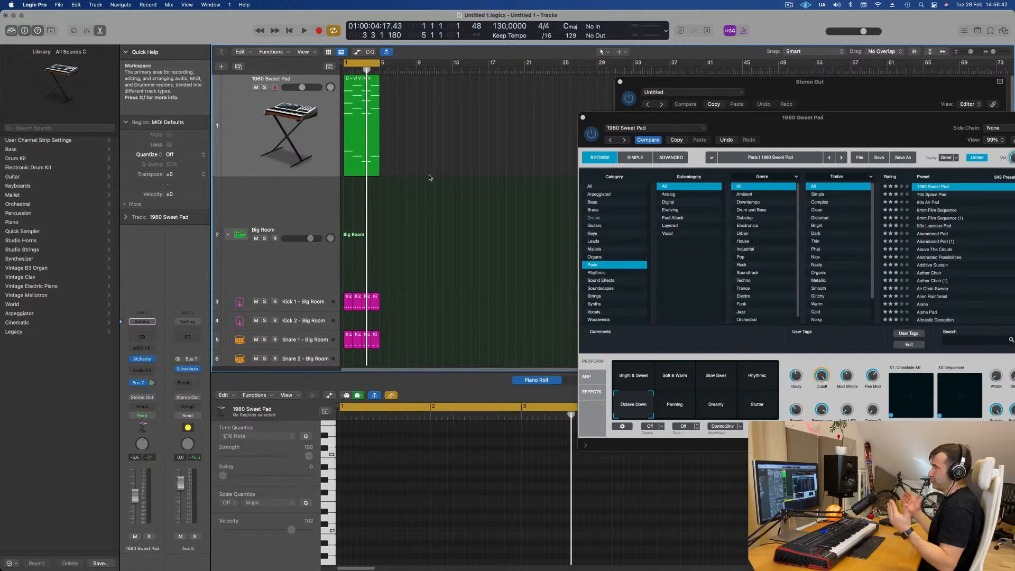
# Step: Color and name all regions in the arrangement by their tracks
pyautogui.click(356, 113)
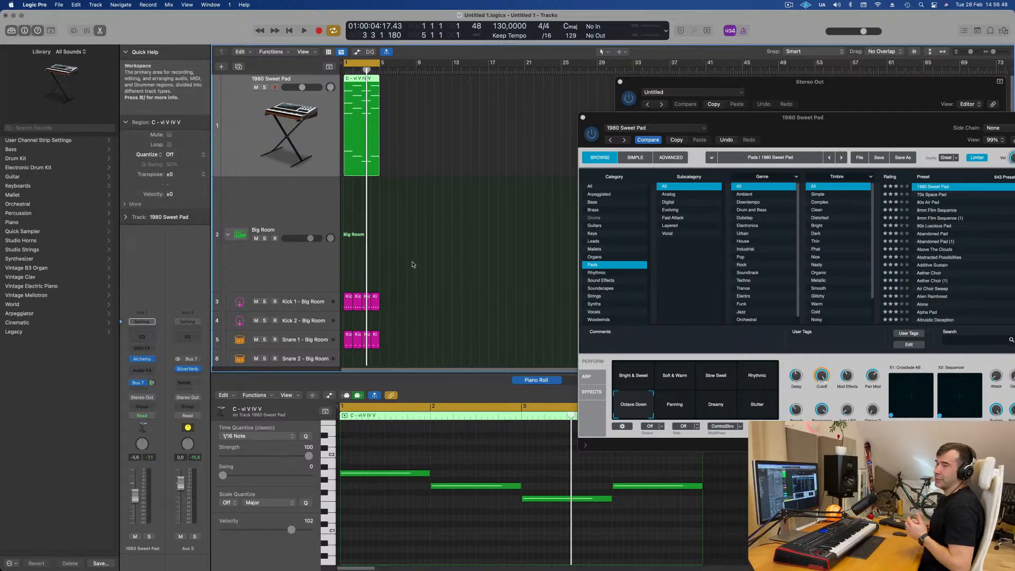
pyautogui.press('super+Up')
pyautogui.press('super+Up')
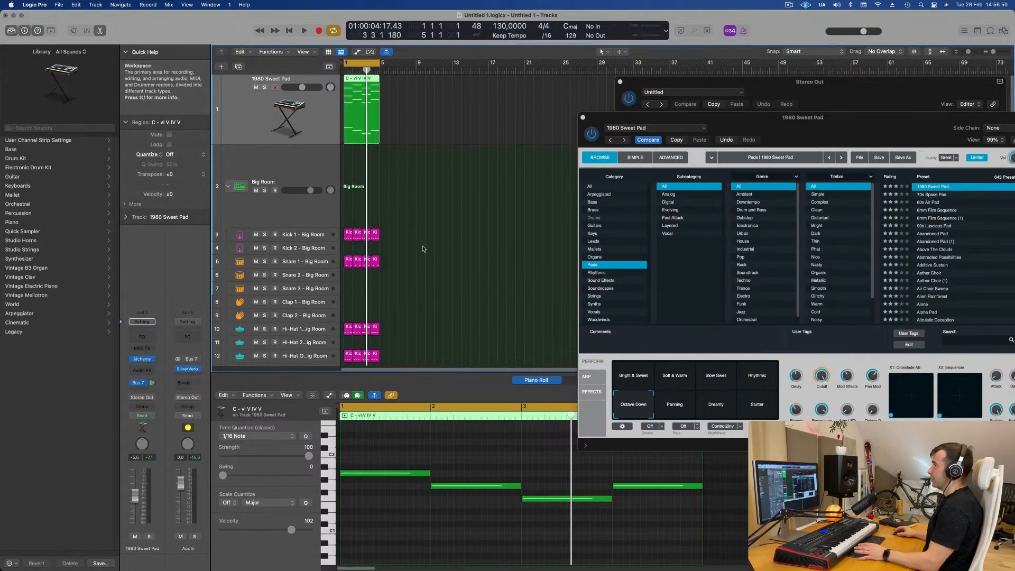
pyautogui.click(437, 250)
pyautogui.press('super+a')
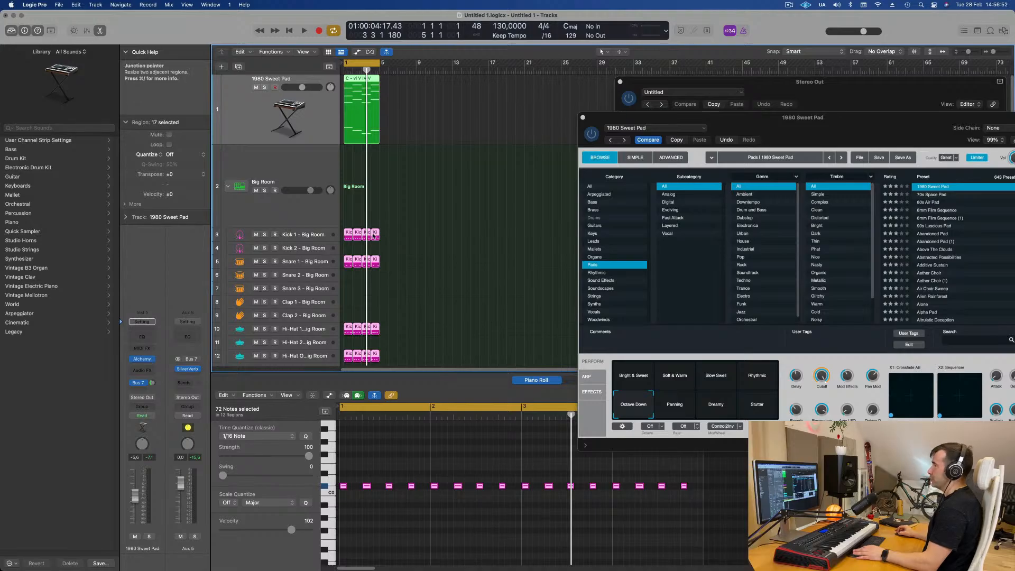
pyautogui.rightClick(374, 236)
pyautogui.click(379, 237)
pyautogui.rightClick(379, 231)
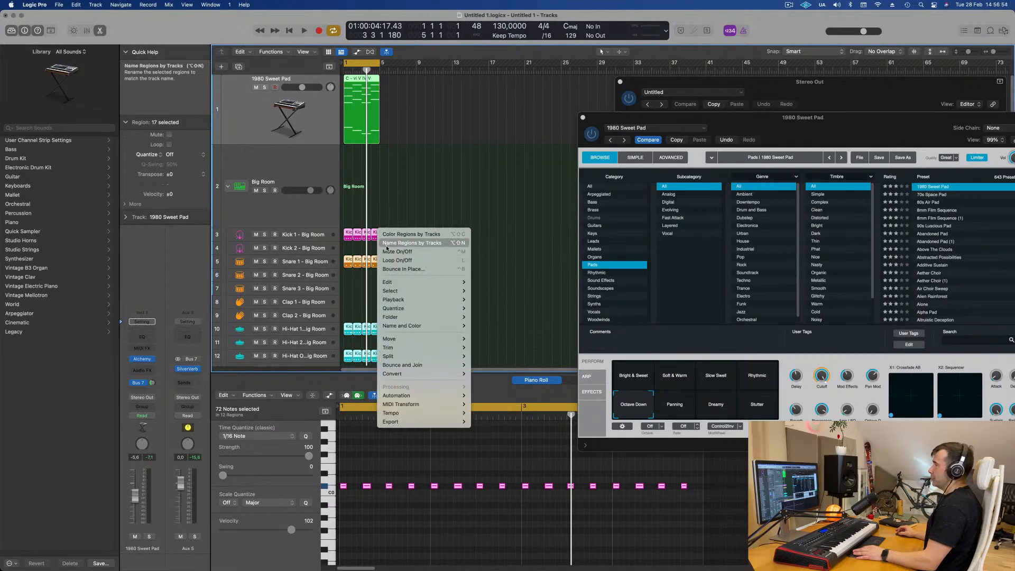
pyautogui.click(412, 243)
pyautogui.press('super+Right')
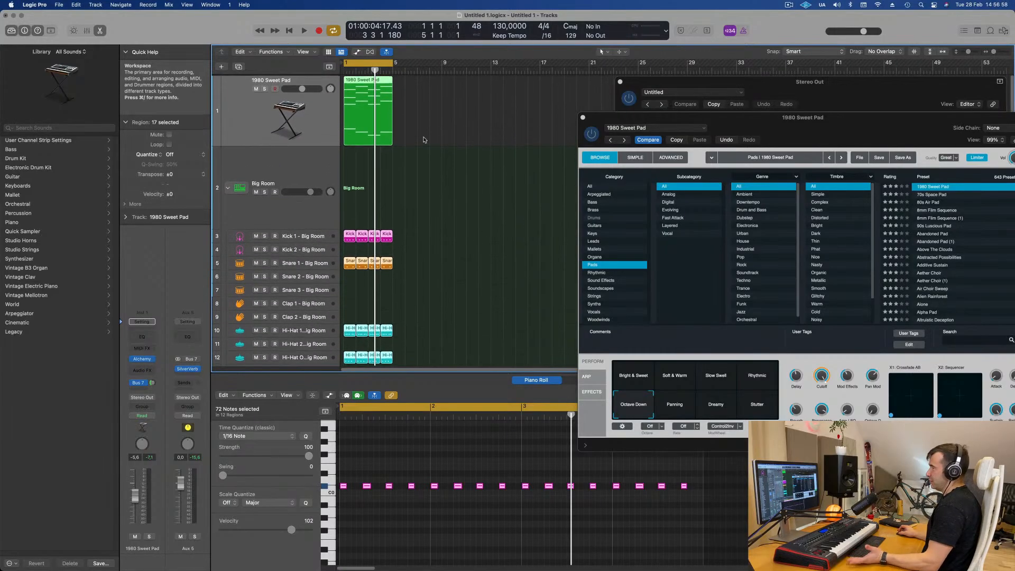
# Step: Play the loop and audition the 1980 Sweet Pad track soloed, turning its solo off at the end
pyautogui.click(327, 126)
pyautogui.press('space')
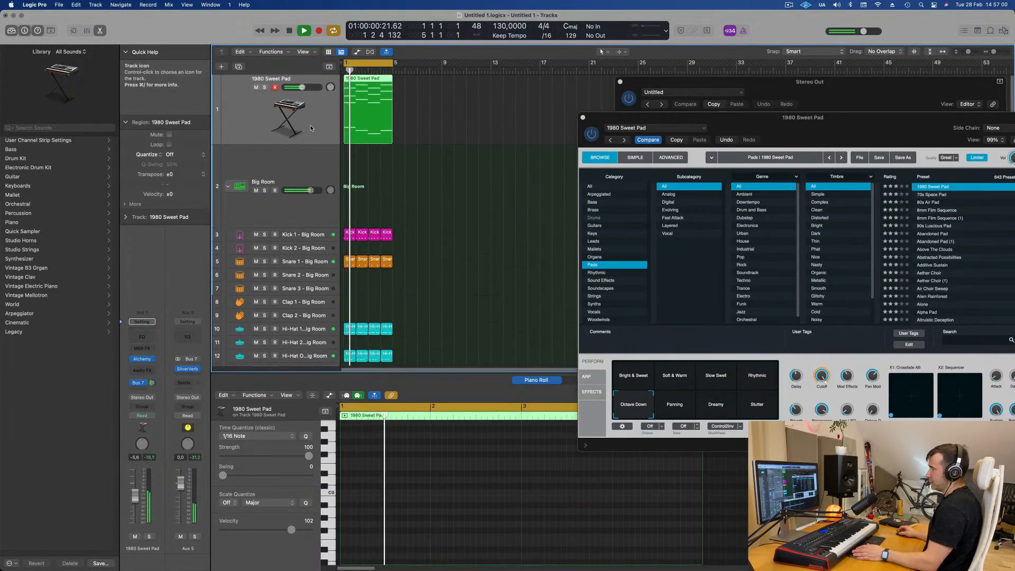
pyautogui.click(264, 88)
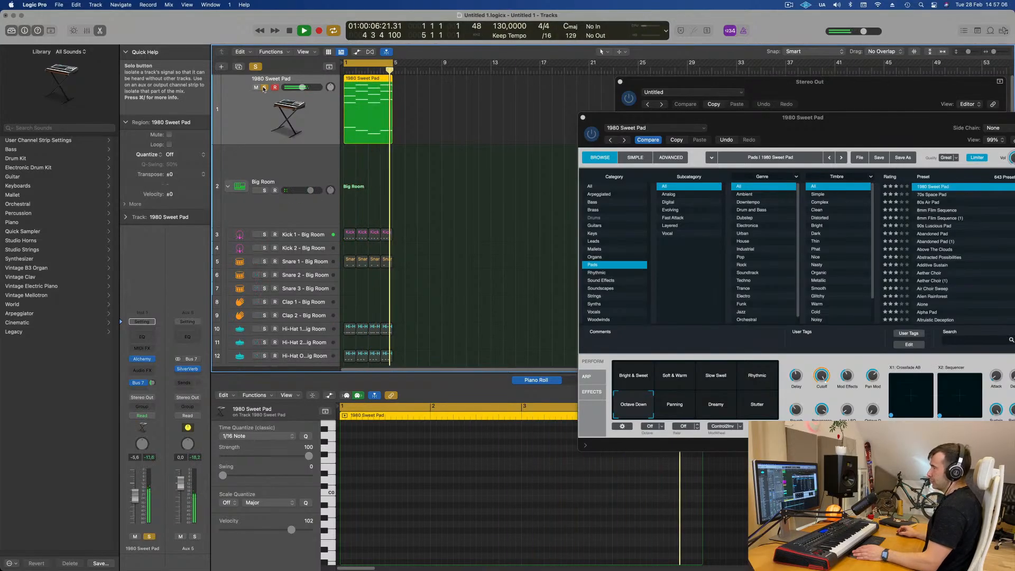
pyautogui.moveTo(846, 146); pyautogui.dragTo(770, 132)
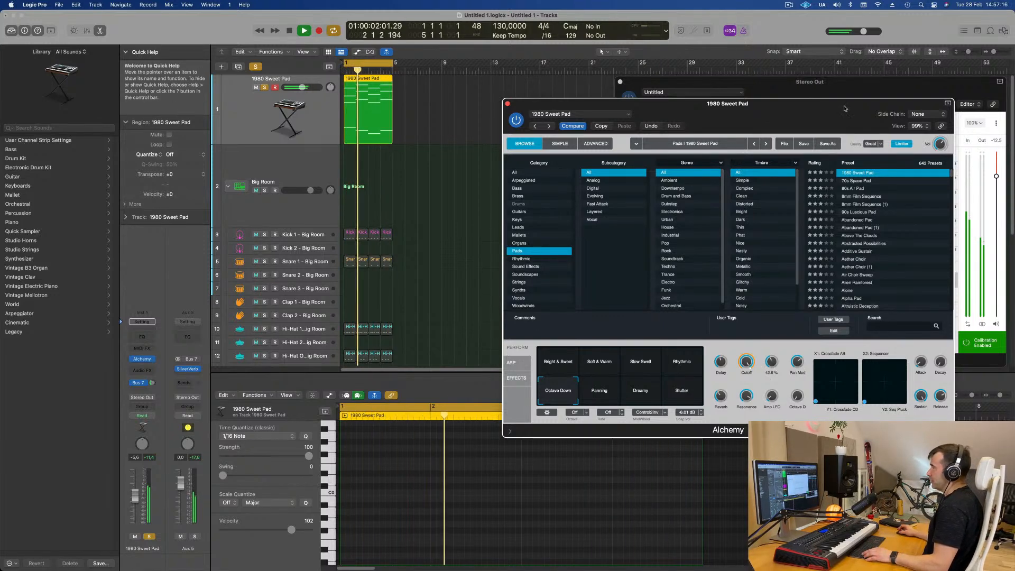
pyautogui.click(264, 89)
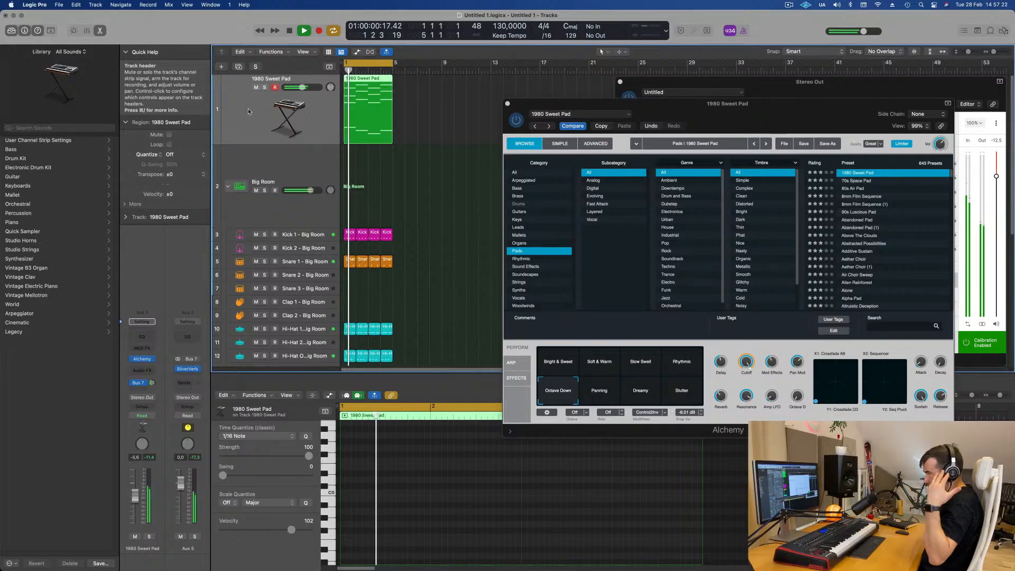
# Step: Increase the height of the Kick 1 - Big Room track
pyautogui.click(307, 233)
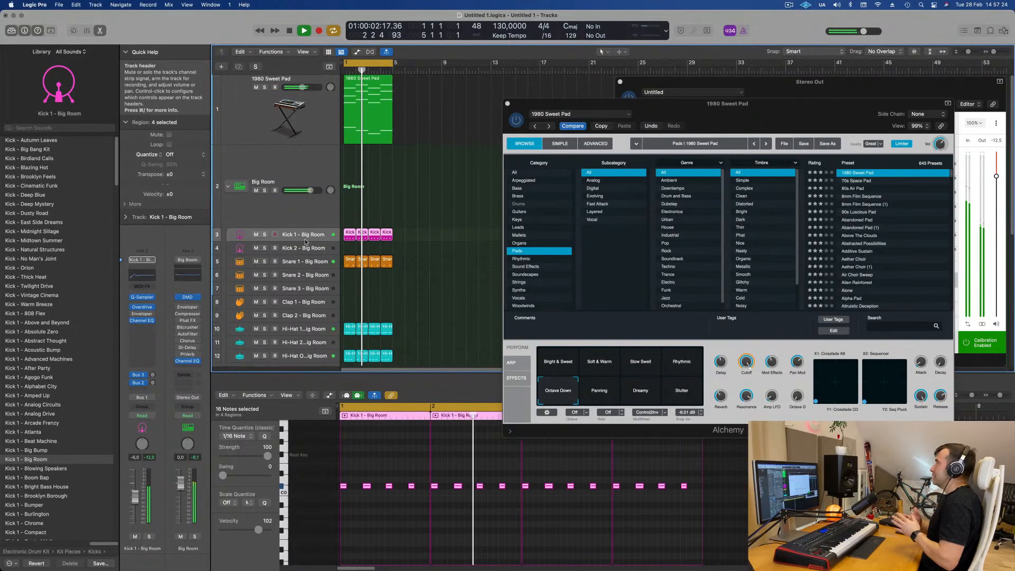
pyautogui.moveTo(305, 241); pyautogui.dragTo(306, 261)
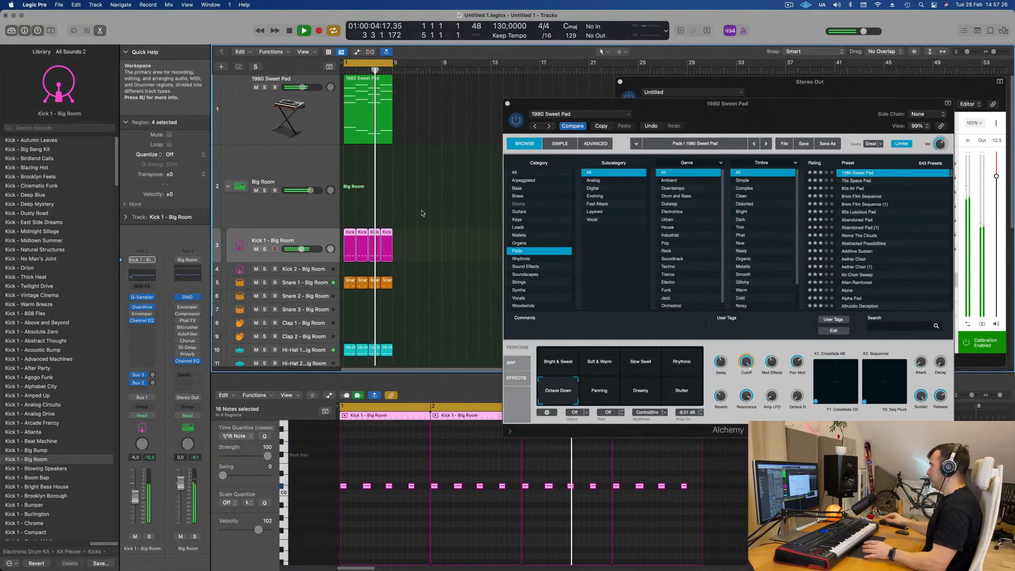
# Step: Audition the Hi-Hat 1 and Hi-Hat Open tracks soloed, clear the solos and lower Hi-Hat 1's volume to about -21.5 dB
pyautogui.scroll(-2, 310, 251)
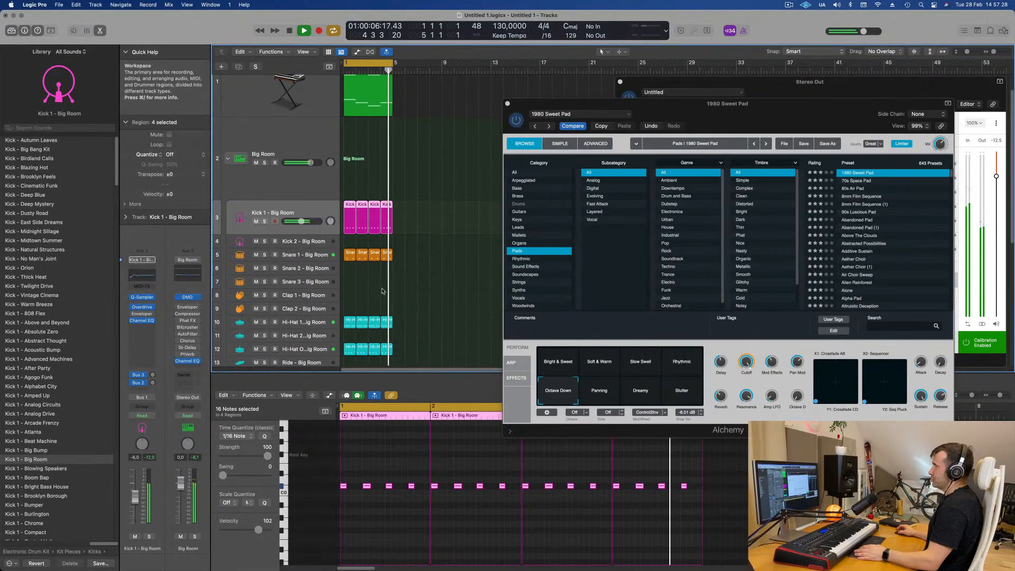
pyautogui.scroll(-2, 366, 309)
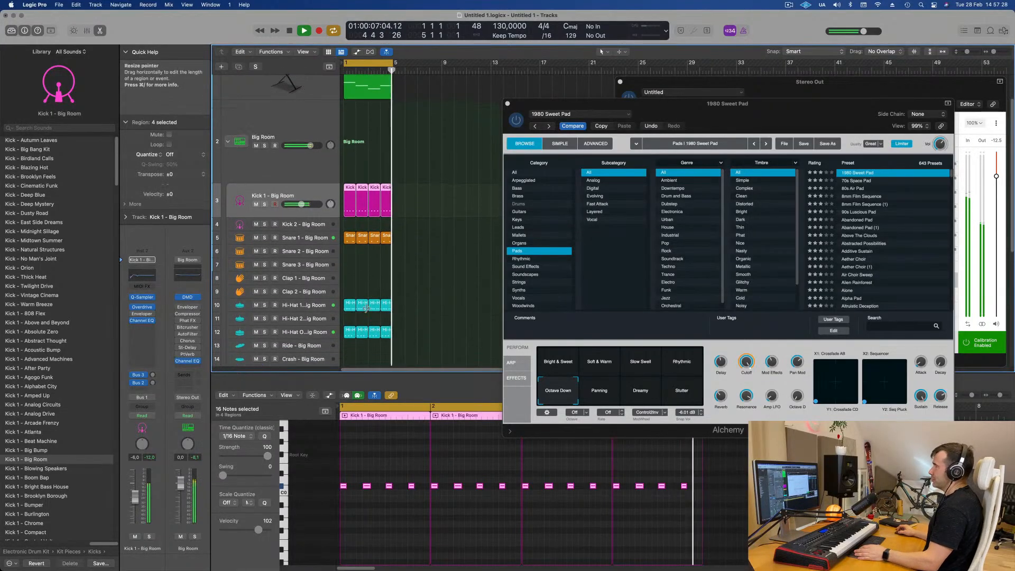
pyautogui.click(310, 303)
pyautogui.click(264, 301)
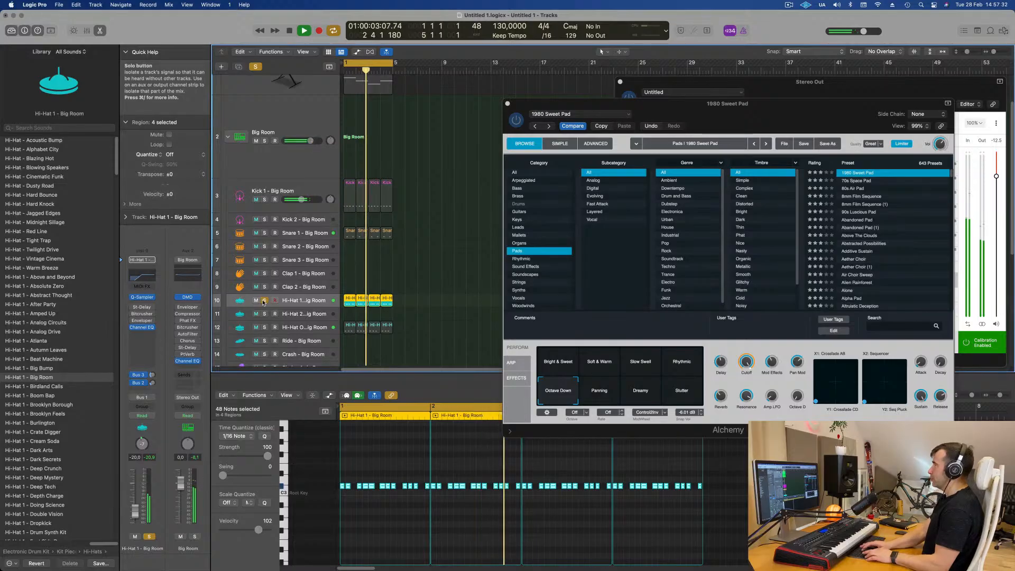
pyautogui.click(264, 327)
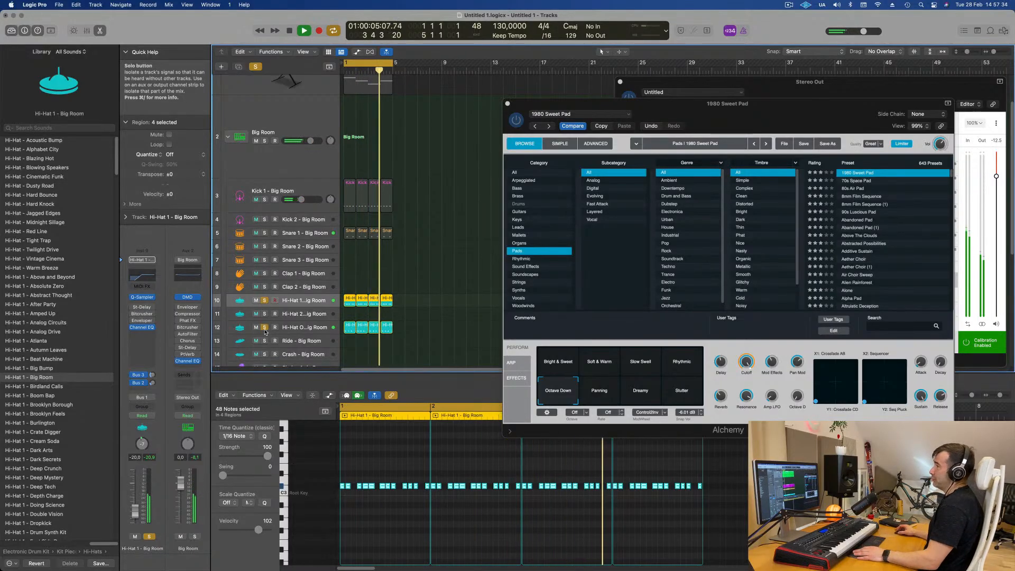
pyautogui.click(264, 328)
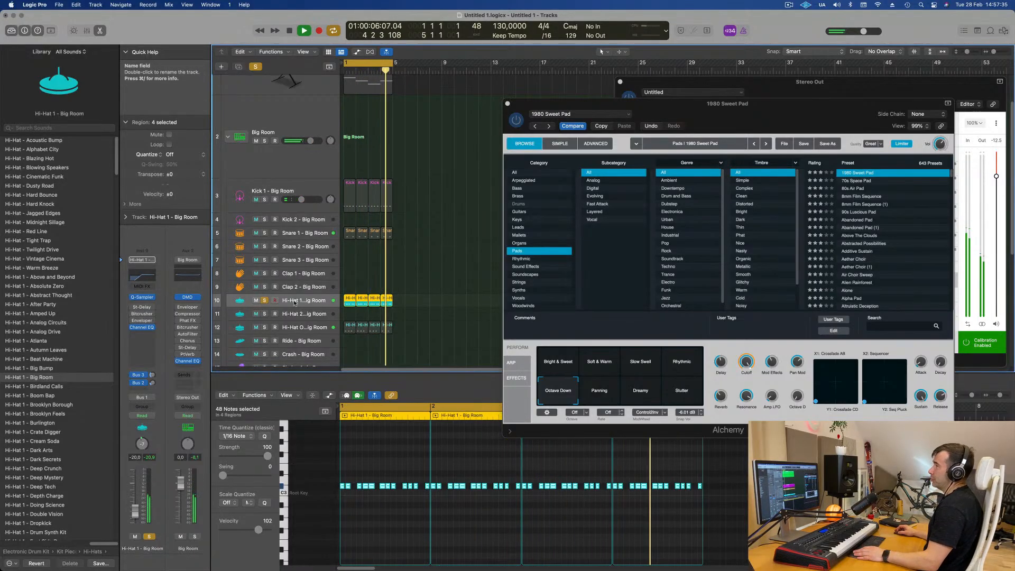
pyautogui.click(264, 300)
pyautogui.moveTo(135, 511); pyautogui.dragTo(135, 512)
# Step: Select the 1980 Sweet Pad track, restart playback from the beginning and close the SoundID Reference plug-in window
pyautogui.scroll(3, 291, 125)
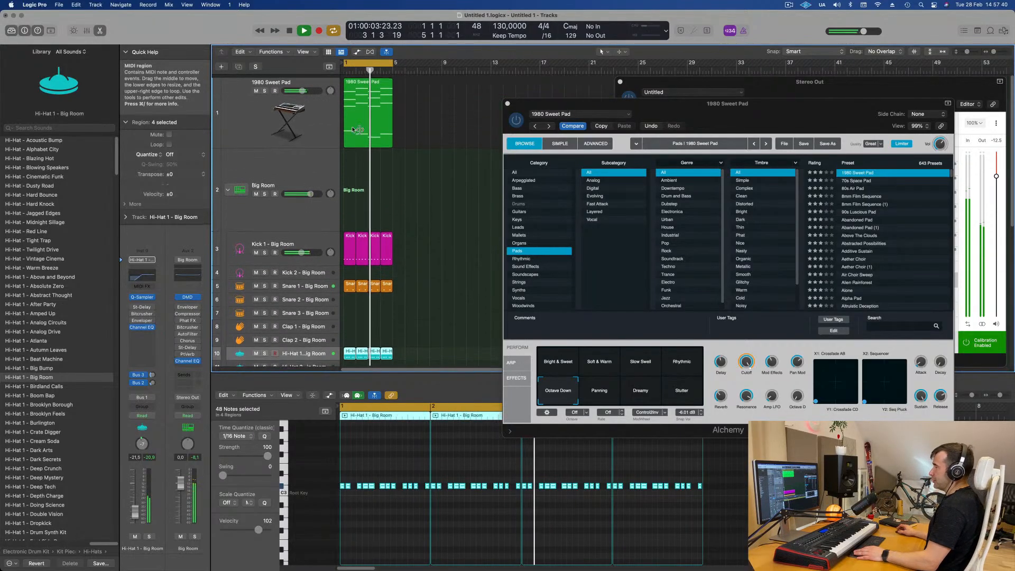
pyautogui.click(292, 125)
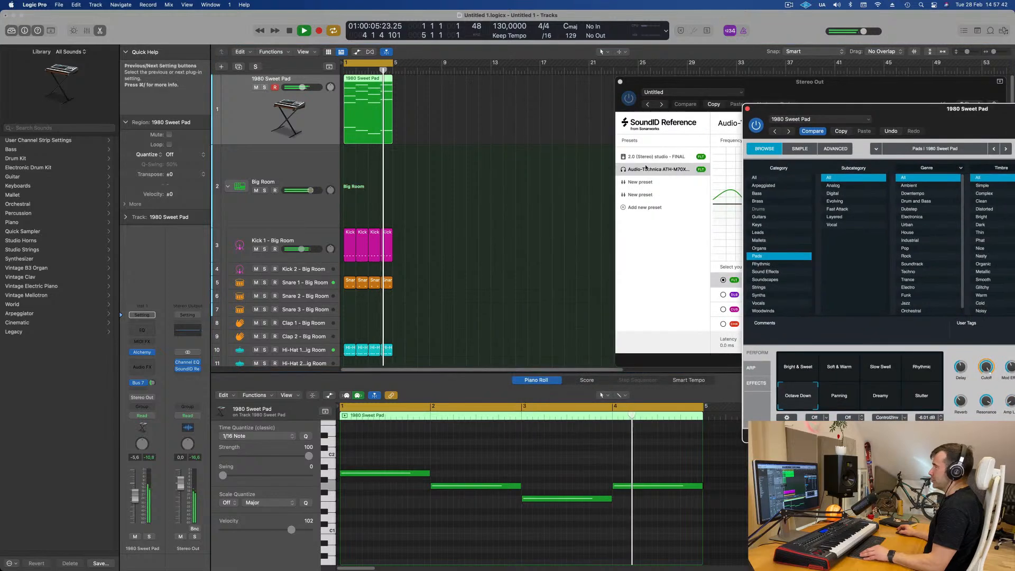
pyautogui.click(503, 208)
pyautogui.press('Return')
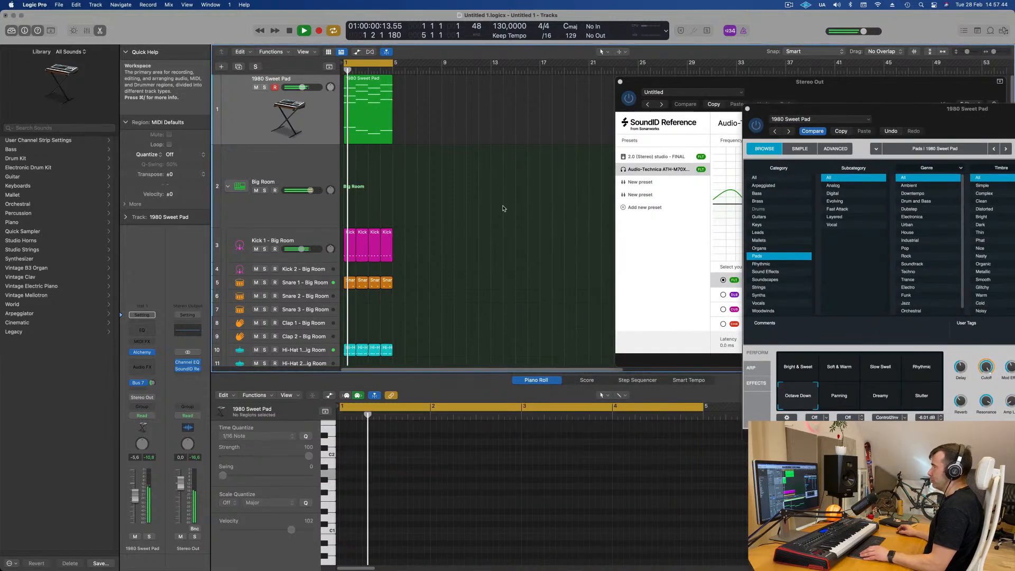
pyautogui.moveTo(920, 114); pyautogui.dragTo(722, 121)
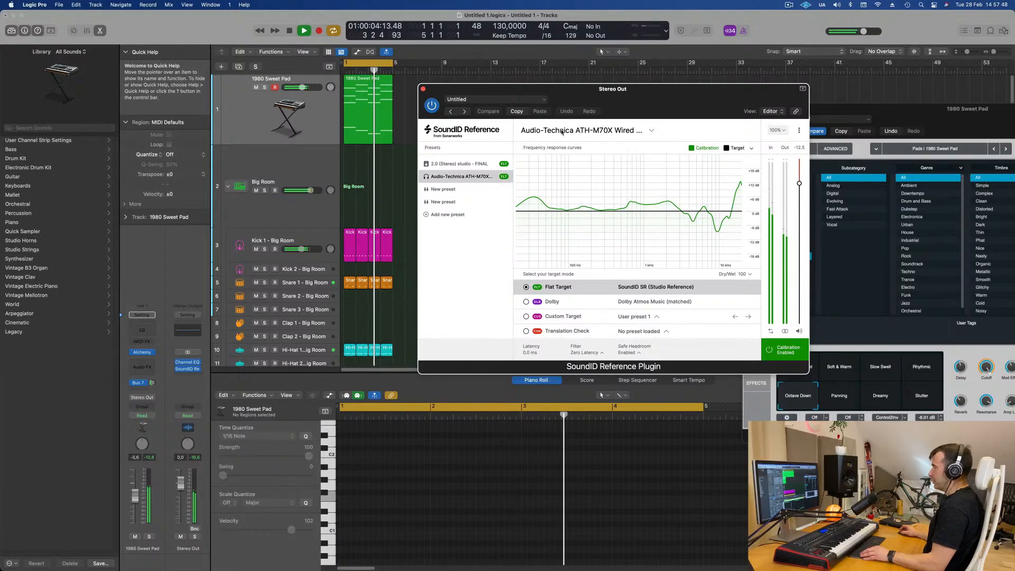
pyautogui.moveTo(651, 96); pyautogui.dragTo(680, 104)
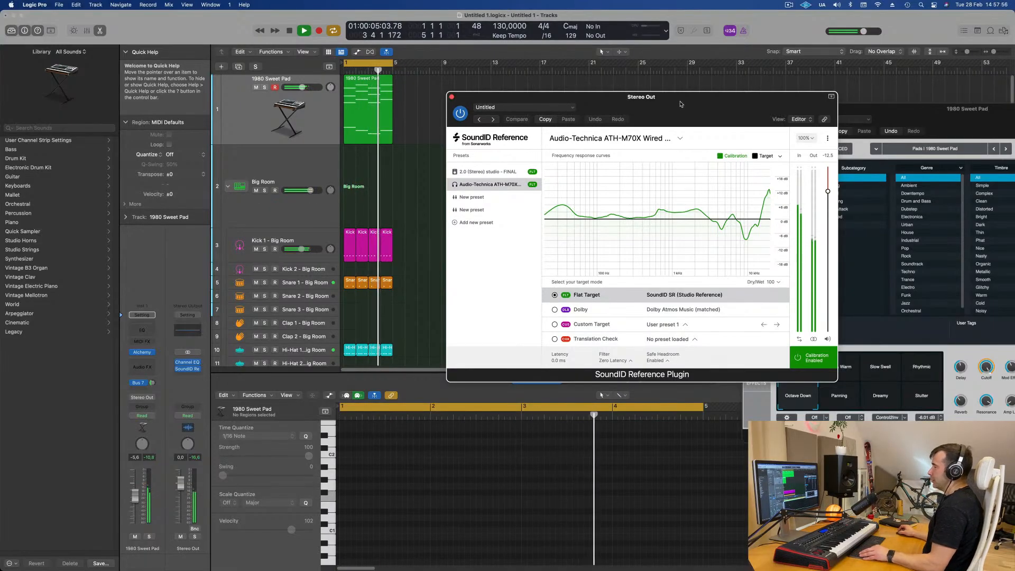
pyautogui.moveTo(674, 113); pyautogui.dragTo(653, 112)
pyautogui.click(431, 97)
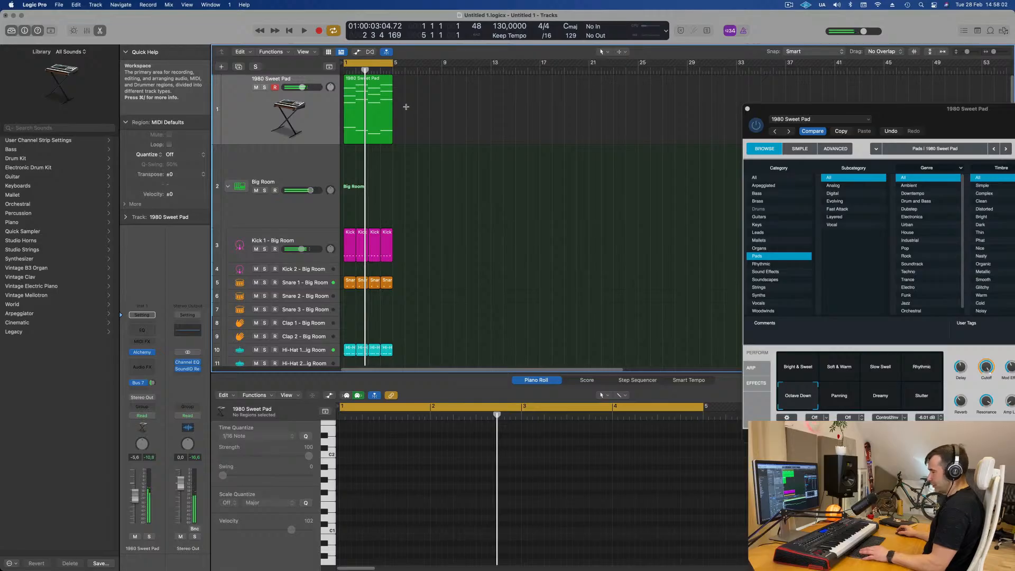
# Step: Repeat all regions three times up to bar 17, extend the cycle range over bars 1 to 17 and start playback
pyautogui.press('super+r')
pyautogui.press('super+r')
pyautogui.press('super+r')
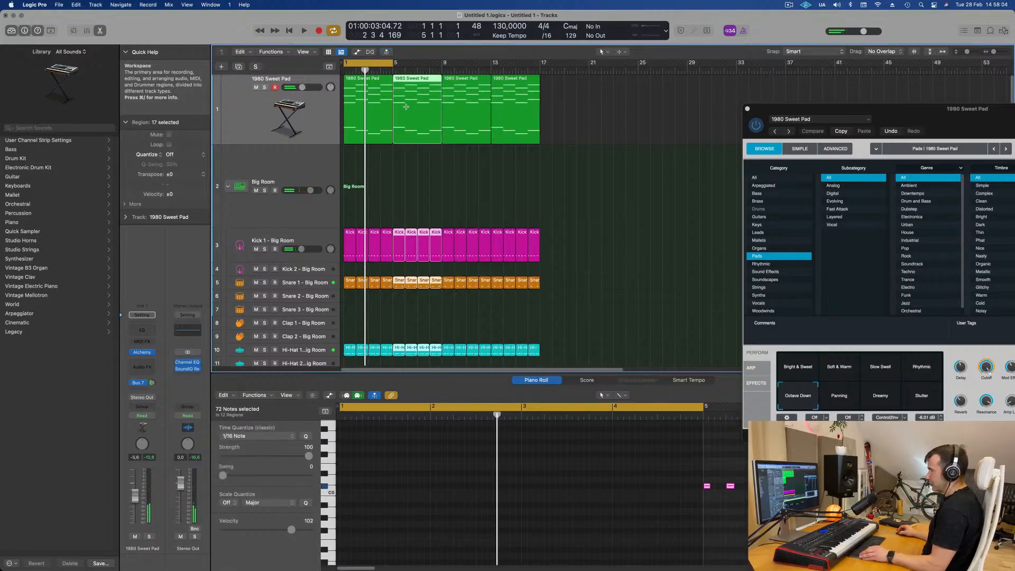
pyautogui.moveTo(394, 63); pyautogui.dragTo(539, 63)
pyautogui.press('space')
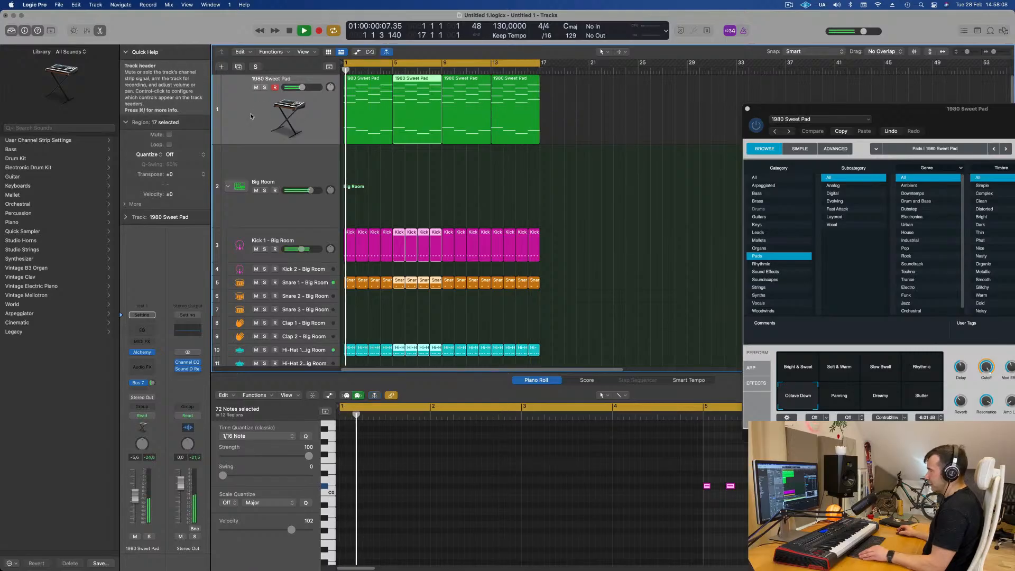
# Step: Duplicate the 1980 Sweet Pad track, move its first region to the new track and refill bar 1 with a copy of the second region
pyautogui.click(252, 115)
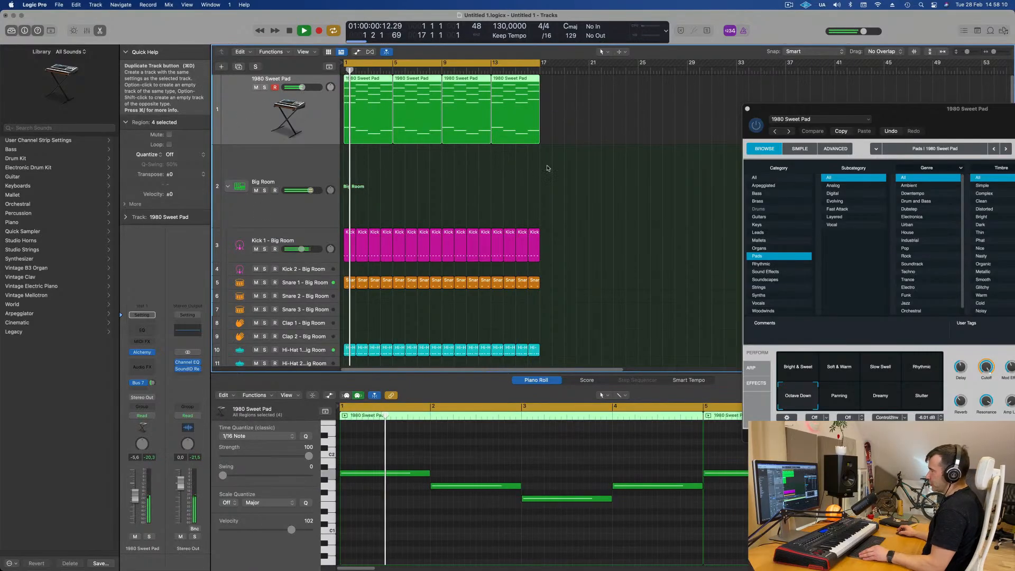
pyautogui.press('super+d')
pyautogui.click(358, 118)
pyautogui.press('space')
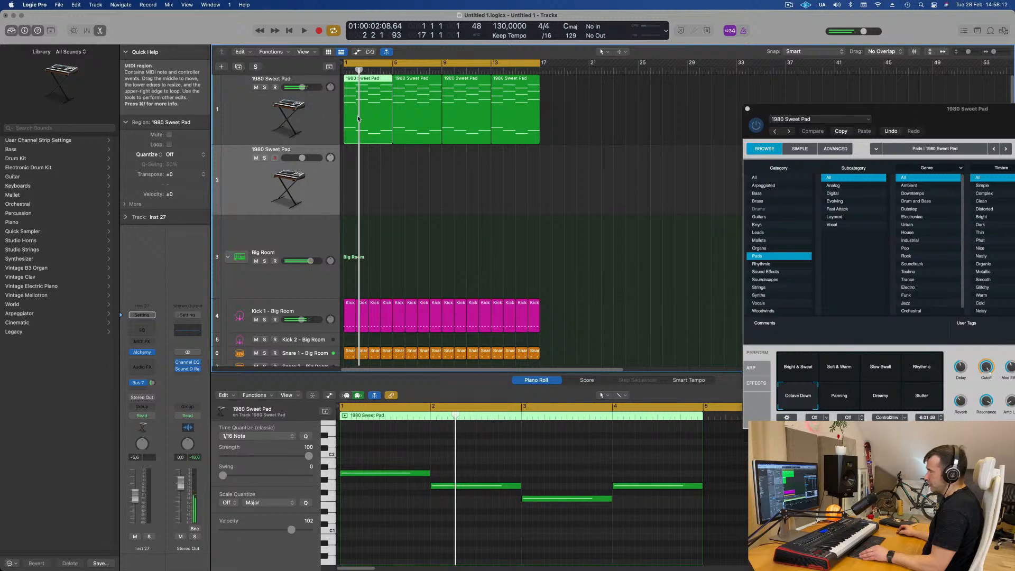
pyautogui.moveTo(359, 130); pyautogui.dragTo(359, 202)
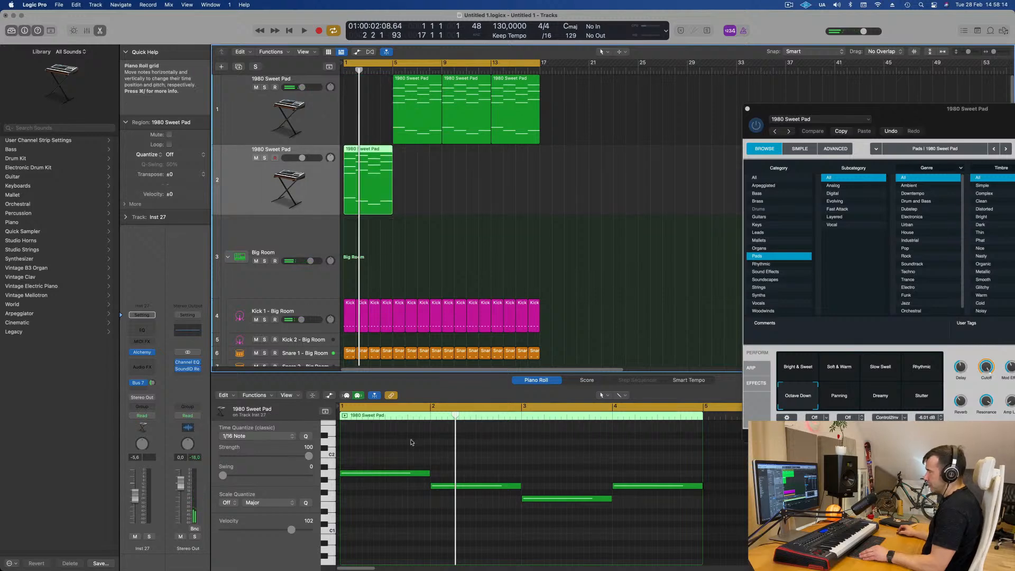
pyautogui.click(405, 81)
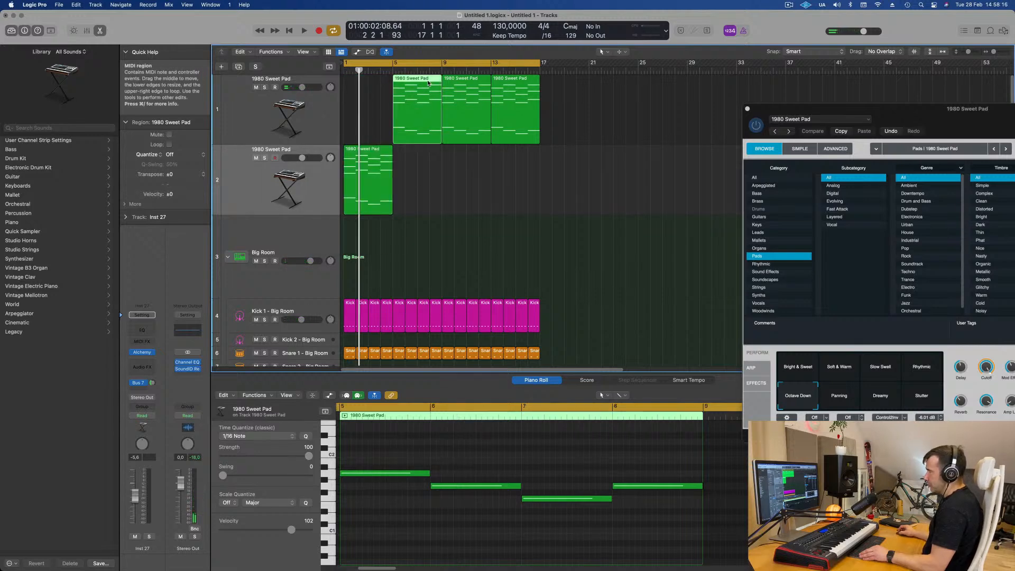
pyautogui.moveTo(404, 80); pyautogui.dragTo(355, 80)
# Step: Delete the 12 upper chord notes from the new track's region, keeping only the lowest bass note in each bar
pyautogui.click(368, 177)
pyautogui.scroll(2, 456, 459)
pyautogui.scroll(4, 456, 459)
pyautogui.scroll(-3, 459, 456)
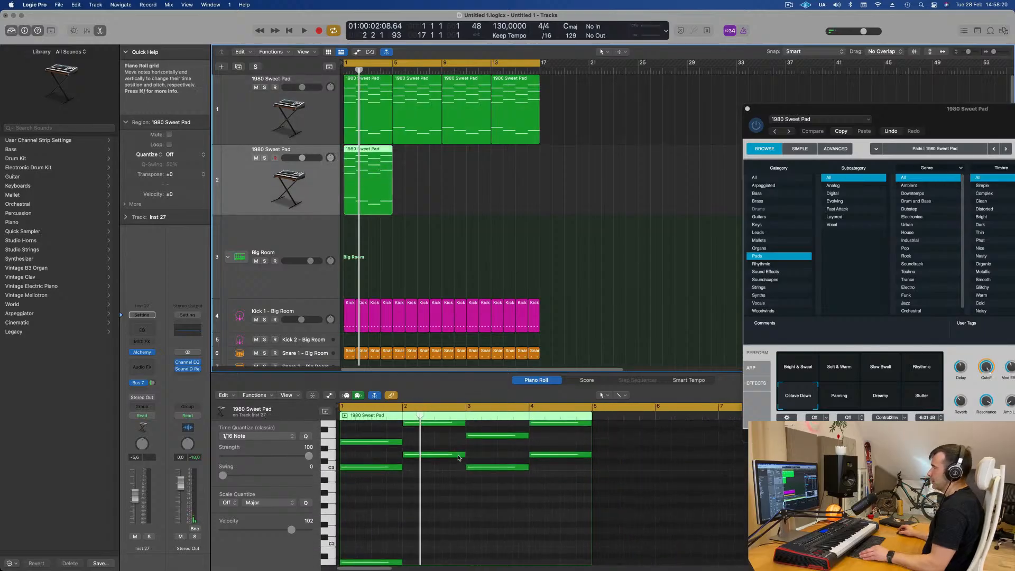
pyautogui.moveTo(379, 431); pyautogui.dragTo(589, 487)
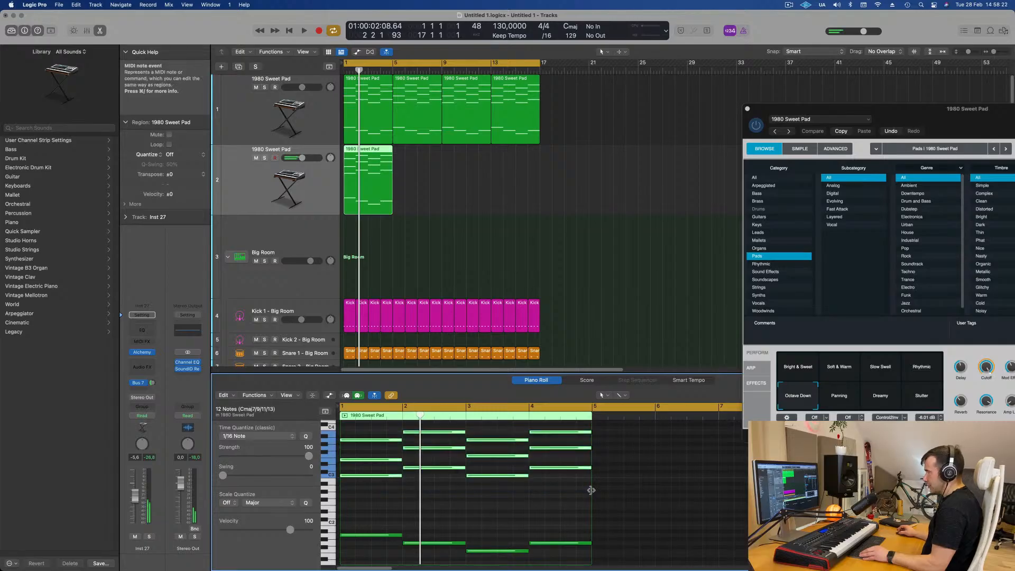
pyautogui.press('Delete')
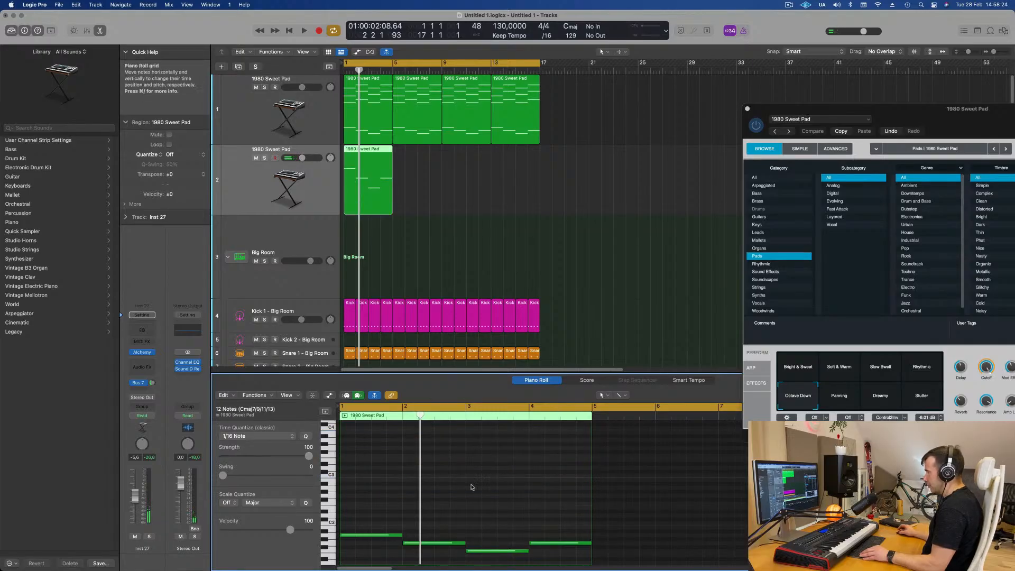
# Step: Shorten the first bass note in the new track's region to about a quarter of a bar
pyautogui.press('space')
pyautogui.press('space')
pyautogui.scroll(5, 424, 469)
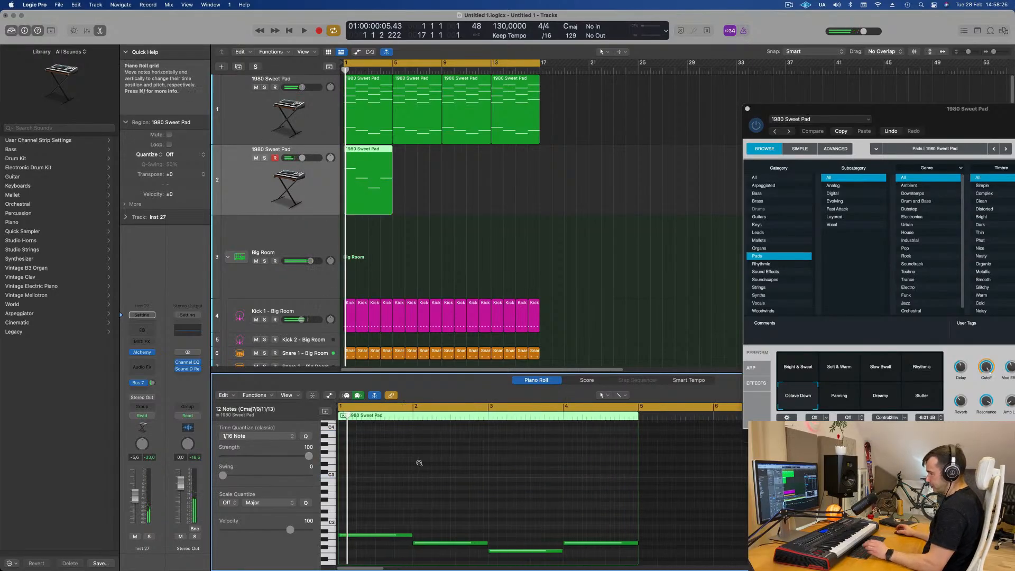
pyautogui.scroll(-4, 426, 474)
pyautogui.scroll(-5, 444, 497)
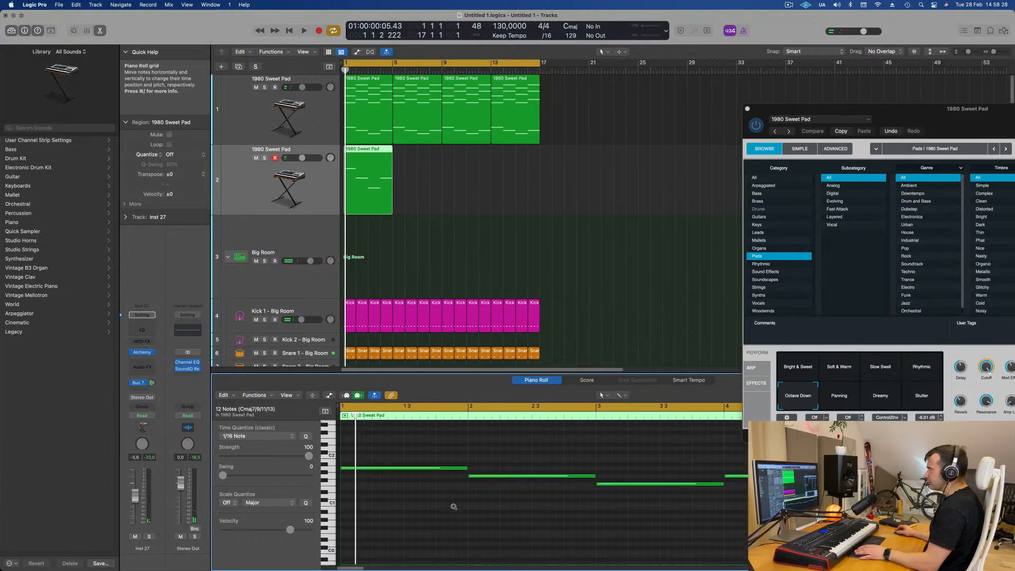
pyautogui.moveTo(438, 460); pyautogui.dragTo(368, 468)
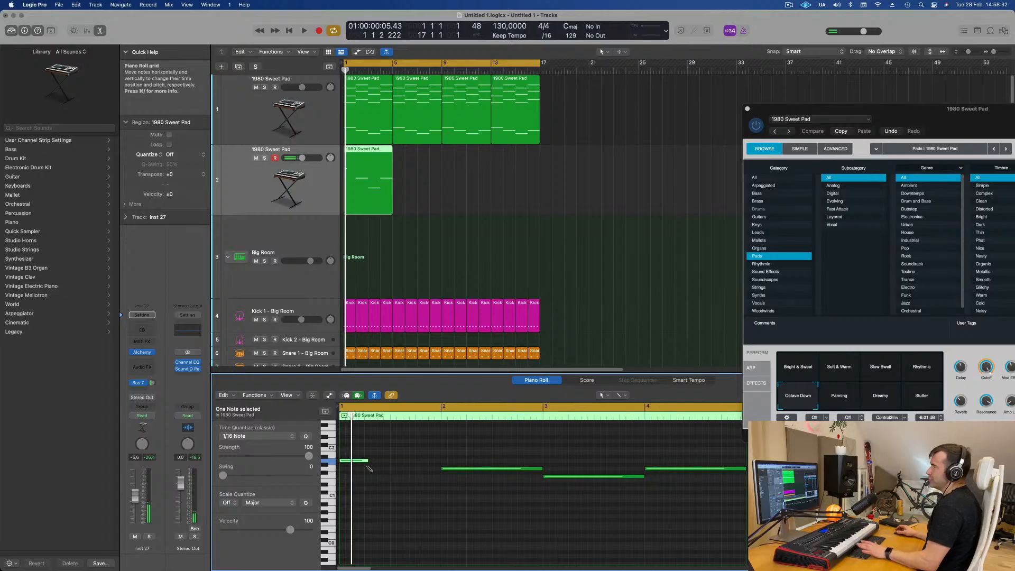
# Step: Shorten the bass notes and copy them within each bar to form a syncopated rhythm of six short notes per bar
pyautogui.press('super+a')
pyautogui.moveTo(438, 458)
pyautogui.mouseDown()
pyautogui.moveTo(356, 471)
pyautogui.moveTo(442, 463)
pyautogui.moveTo(384, 462)
pyautogui.moveTo(423, 463)
pyautogui.mouseUp()
pyautogui.scroll(5, 356, 471)
pyautogui.scroll(-2, 431, 461)
pyautogui.press('super+a')
pyautogui.moveTo(347, 460); pyautogui.dragTo(423, 460)
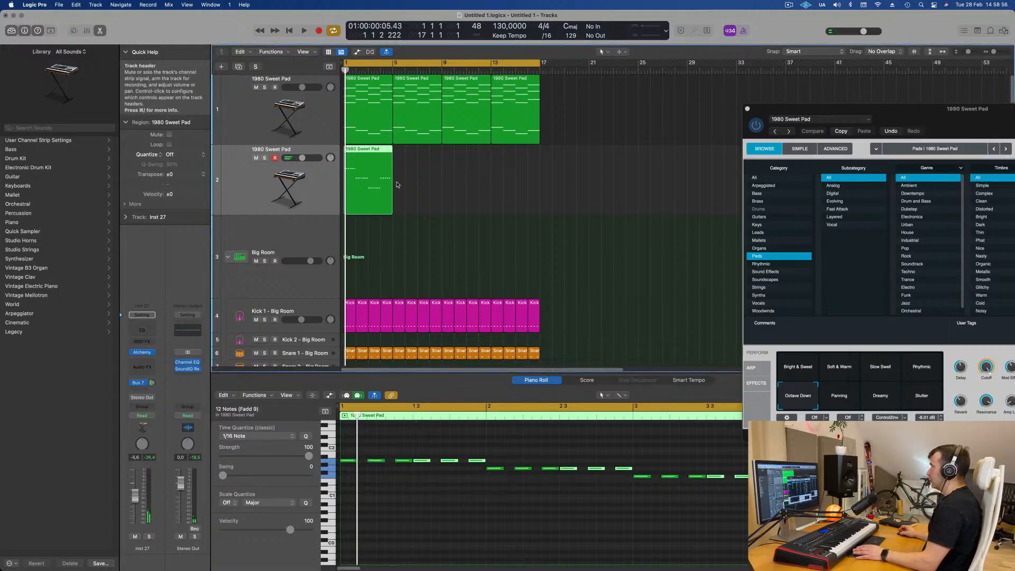
# Step: Repeat the bass region three times to fill all 16 bars and select every region on the bass track
pyautogui.press('super+r')
pyautogui.press('super+r')
pyautogui.press('super+r')
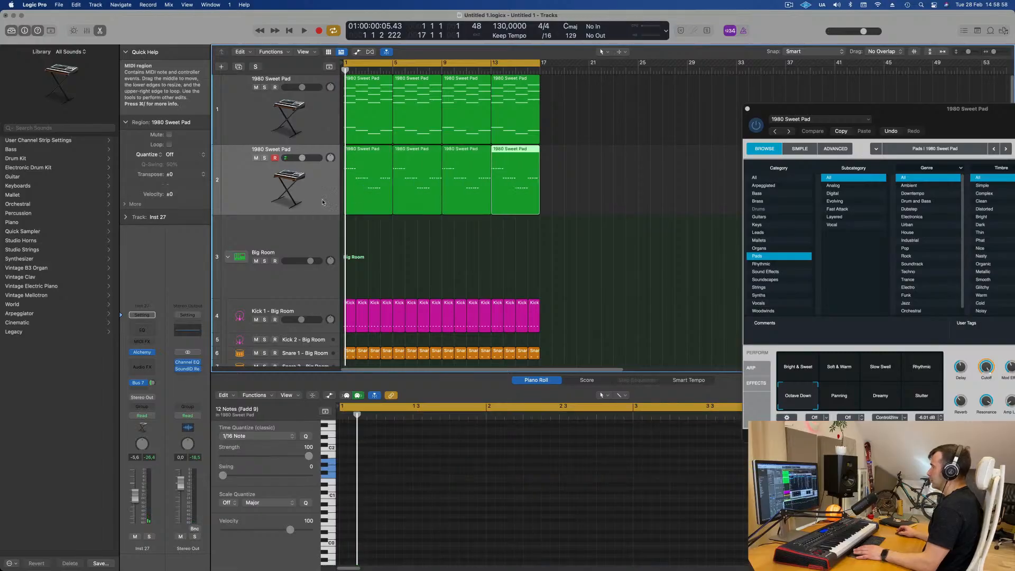
pyautogui.click(292, 202)
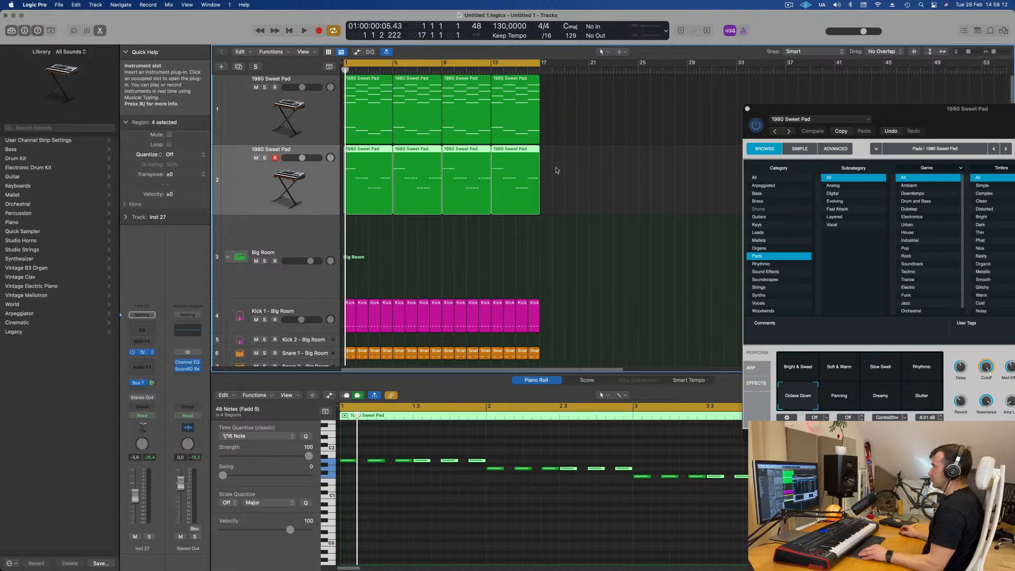
# Step: Open Alchemy for the bass track and filter its presets to the Bass category
pyautogui.moveTo(571, 127); pyautogui.dragTo(688, 189)
pyautogui.click(442, 266)
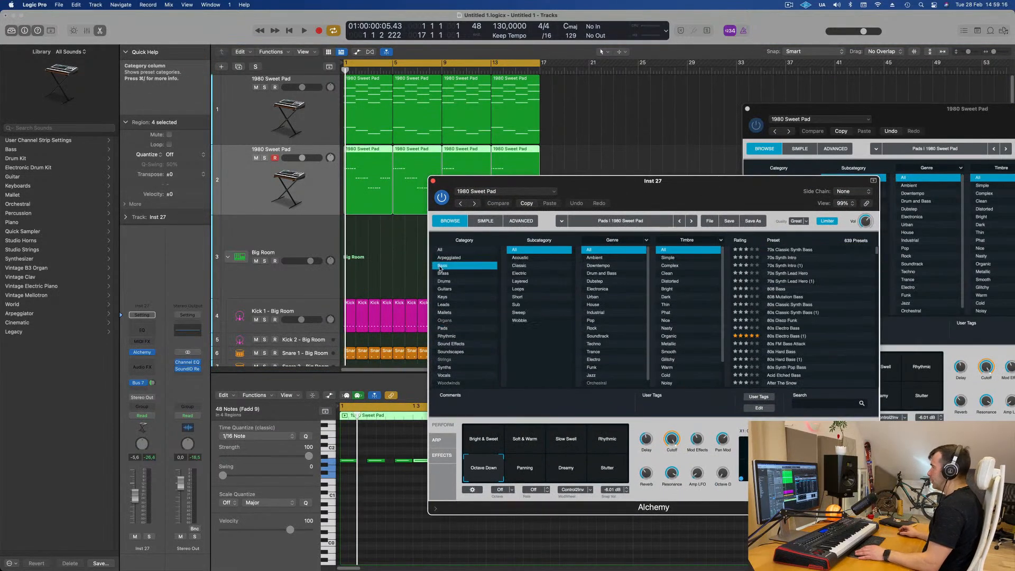
pyautogui.scroll(1, 818, 288)
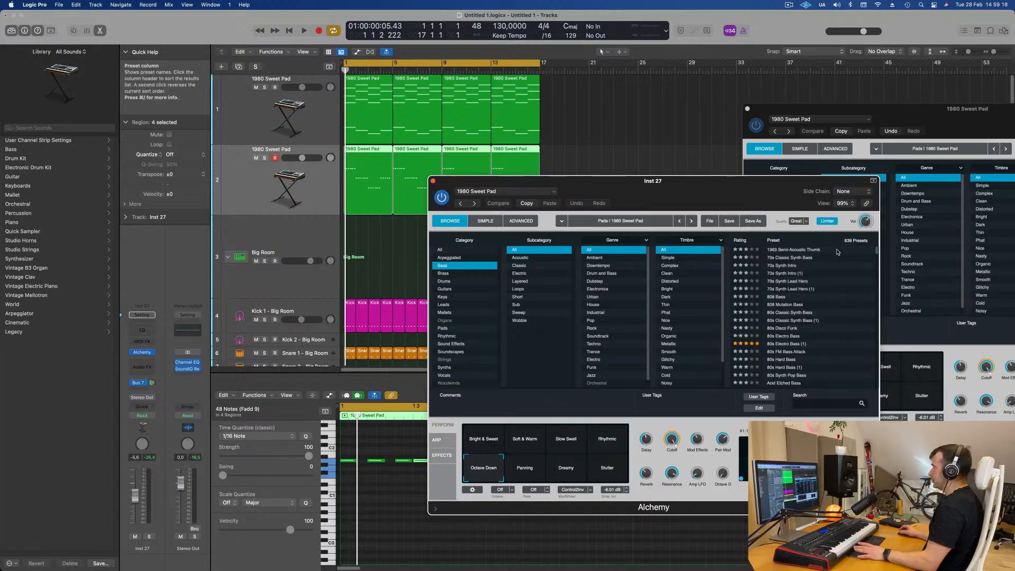
# Step: Load the 1963 Semi-Acoustic Thumb preset and audition it with the arrangement
pyautogui.click(800, 250)
pyautogui.press('space')
pyautogui.press('space')
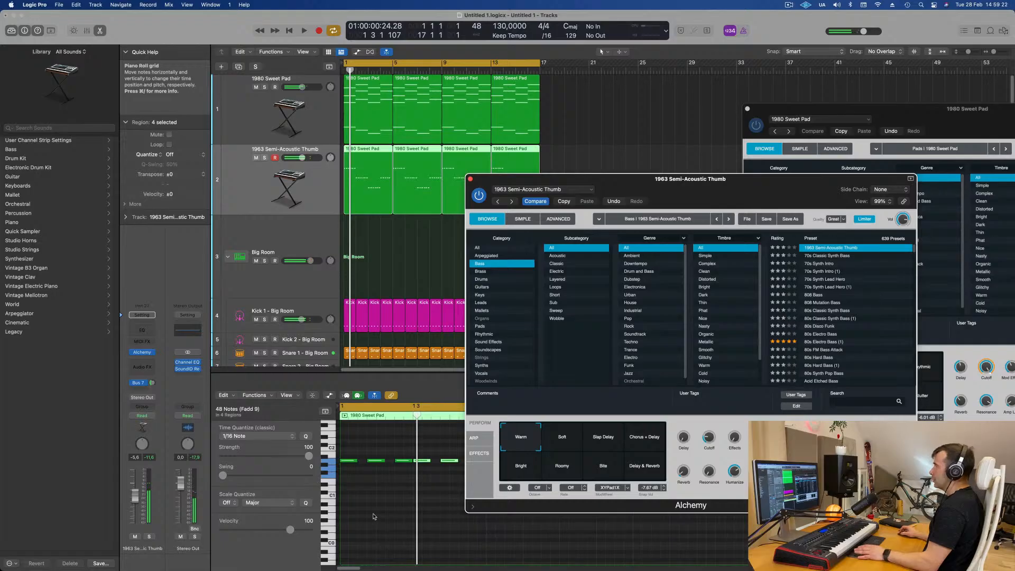
pyautogui.click(373, 520)
pyautogui.press('space')
pyautogui.moveTo(549, 178); pyautogui.dragTo(498, 143)
pyautogui.press('space')
pyautogui.click(241, 185)
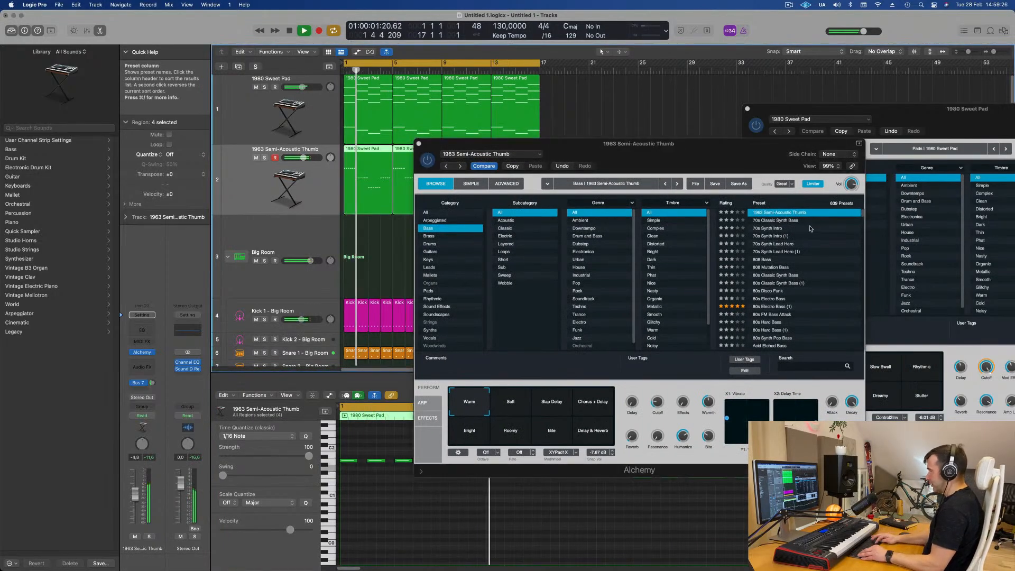
# Step: Load the 70s Classic Synth Bass preset, replay from the start and raise the bass track's volume to -3.1 dB
pyautogui.click(776, 221)
pyautogui.moveTo(749, 162); pyautogui.dragTo(805, 120)
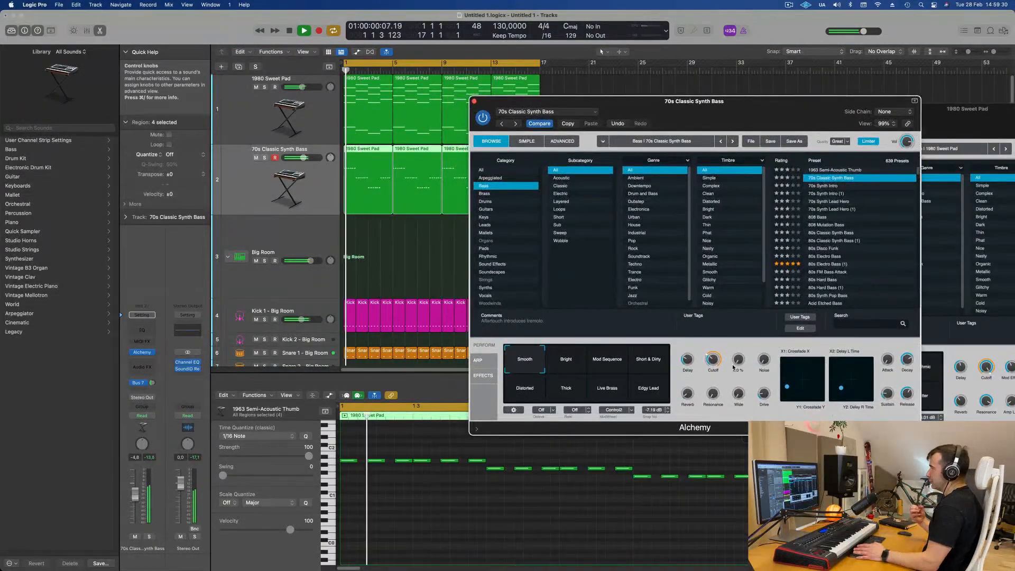
pyautogui.press('Return')
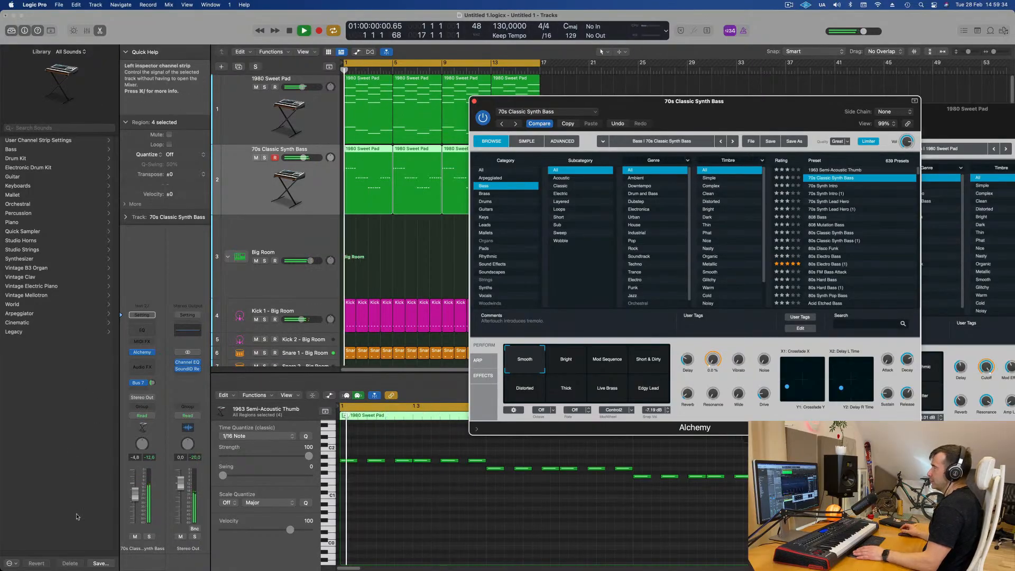
pyautogui.moveTo(134, 494); pyautogui.dragTo(135, 490)
# Step: Transpose all the bass notes up one octave and listen to the result with the arrangement
pyautogui.click(428, 521)
pyautogui.press('super+a')
pyautogui.hotkey('shift', 'alt', 'Up')
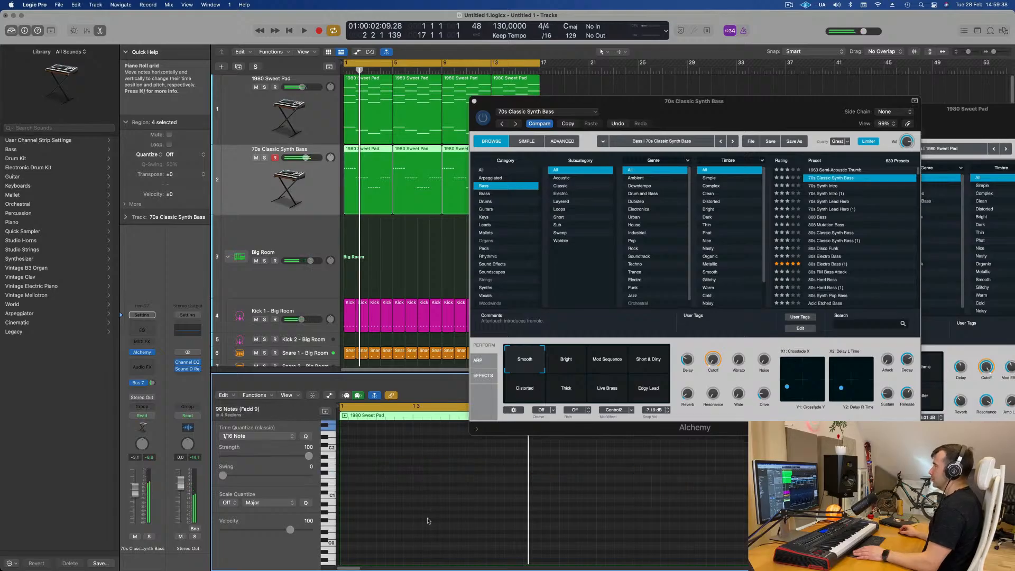
pyautogui.press('space')
pyautogui.moveTo(734, 110); pyautogui.dragTo(795, 140)
pyautogui.moveTo(791, 146); pyautogui.dragTo(847, 163)
pyautogui.press('super+Left')
pyautogui.press('space')
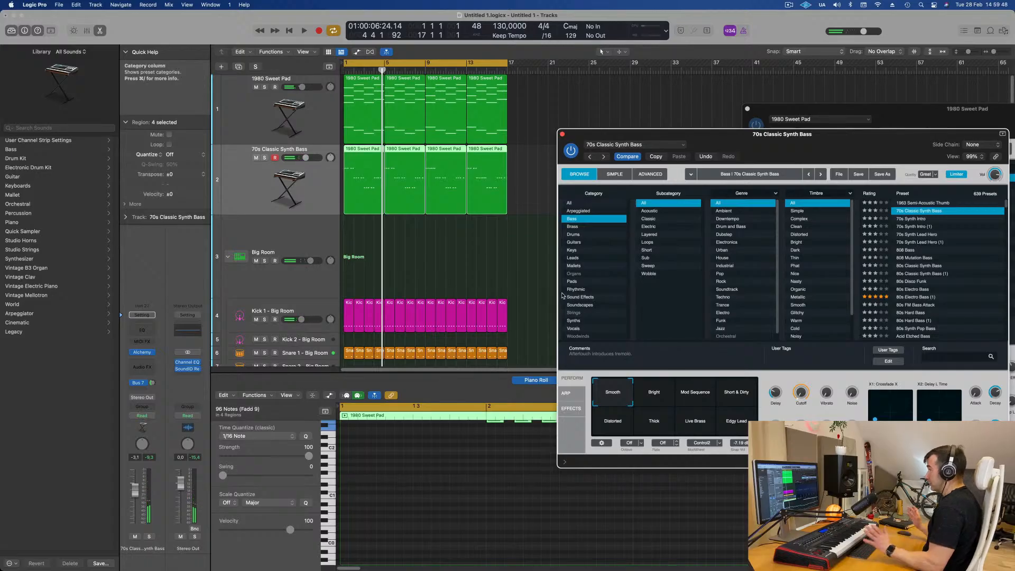
# Step: Replay the arrangement from the start and try adjusting the bass preset's Cutoff
pyautogui.press('Return')
pyautogui.press('space')
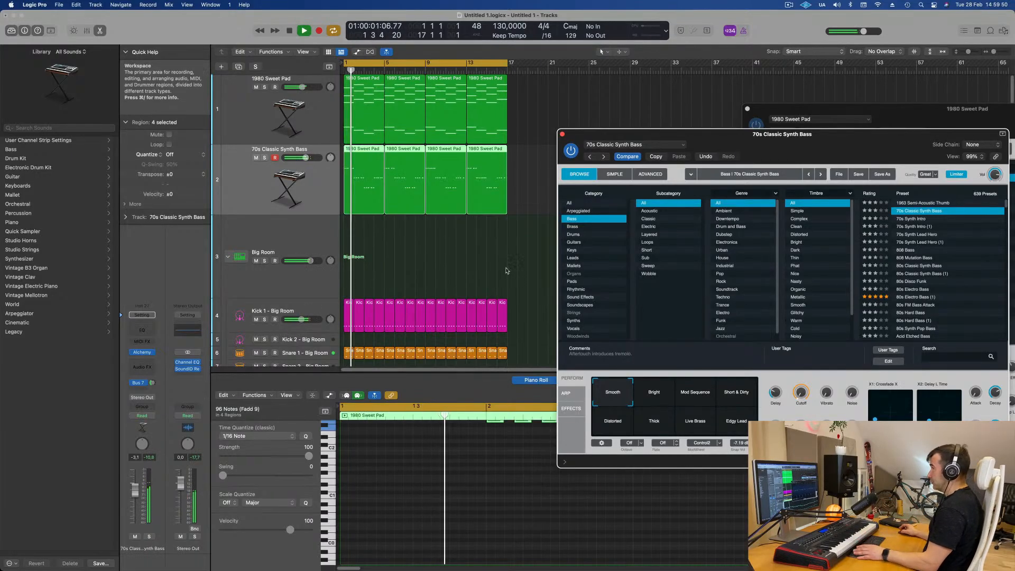
pyautogui.press('Return')
pyautogui.moveTo(800, 392); pyautogui.dragTo(800, 379)
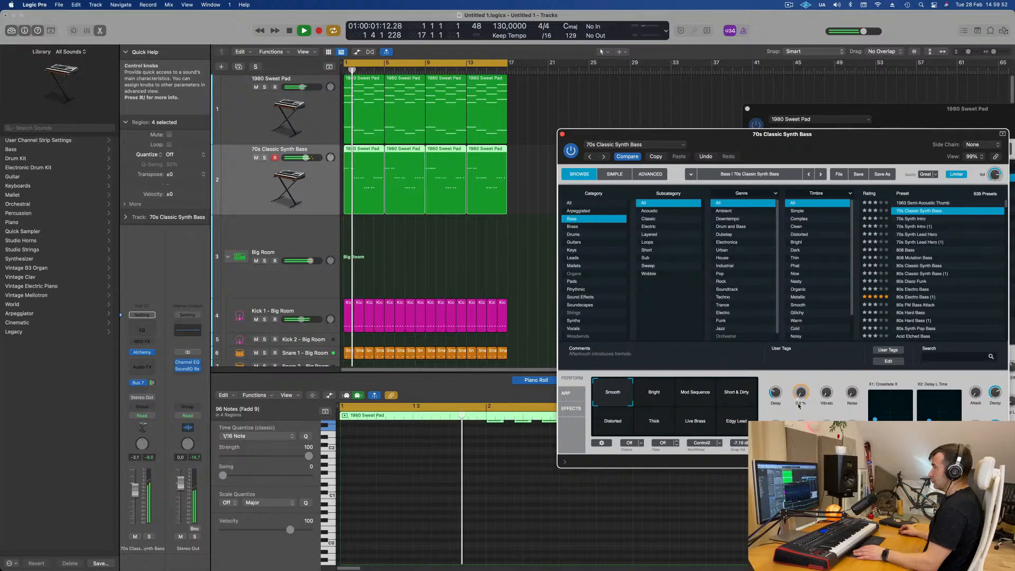
pyautogui.press('space')
# Step: Transpose all the bass notes back down one octave and play the arrangement again
pyautogui.moveTo(517, 170); pyautogui.dragTo(381, 195)
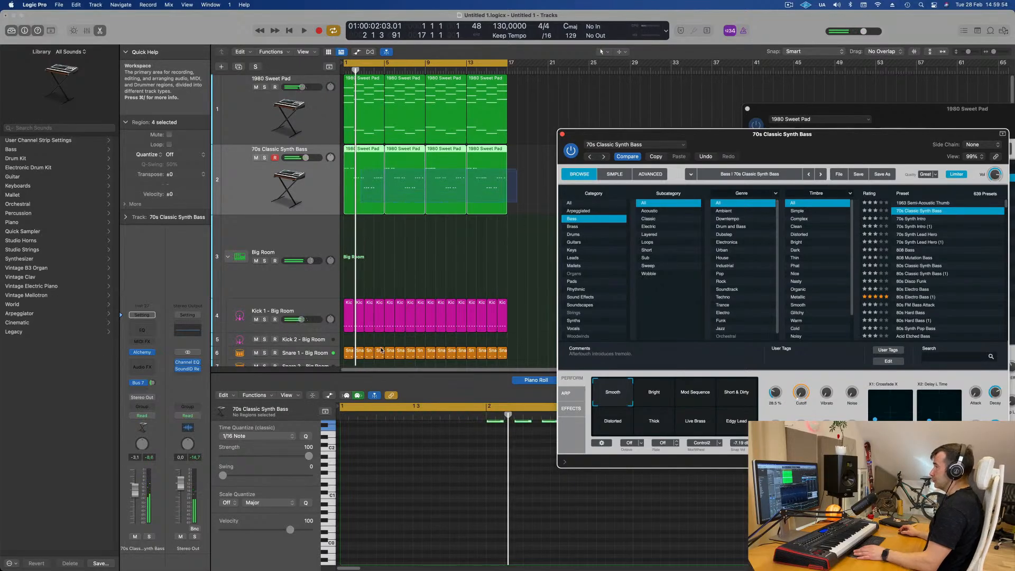
pyautogui.click(437, 455)
pyautogui.scroll(5, 435, 467)
pyautogui.press('super+a')
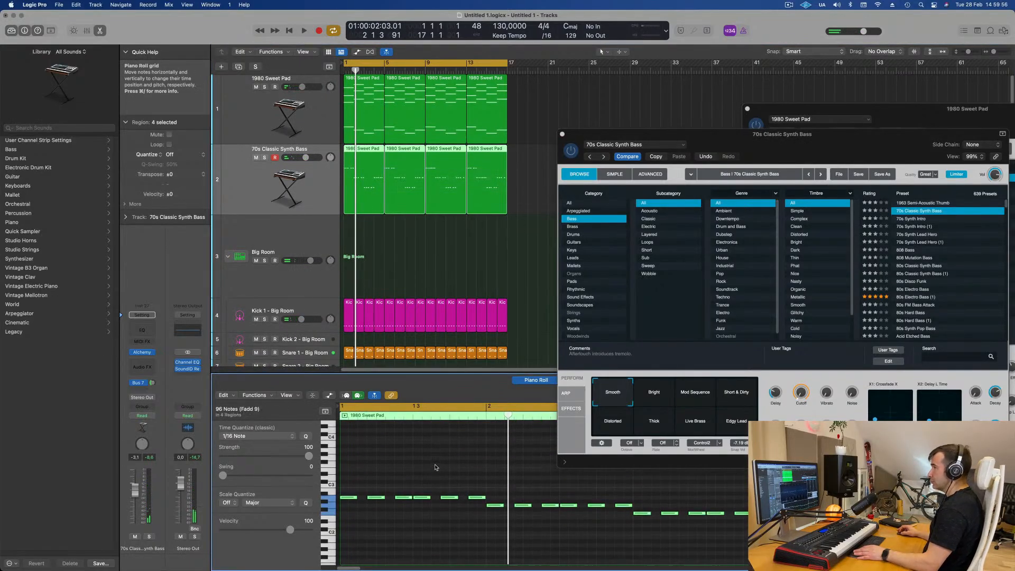
pyautogui.hotkey('shift', 'alt', 'Down')
pyautogui.press('space')
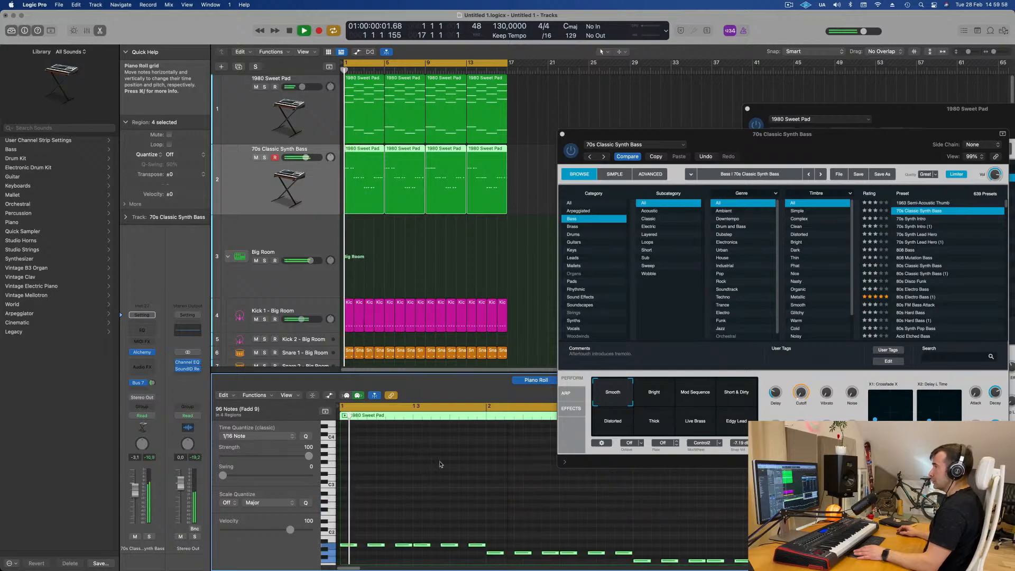
pyautogui.moveTo(808, 142); pyautogui.dragTo(735, 138)
pyautogui.press('space')
pyautogui.press('space')
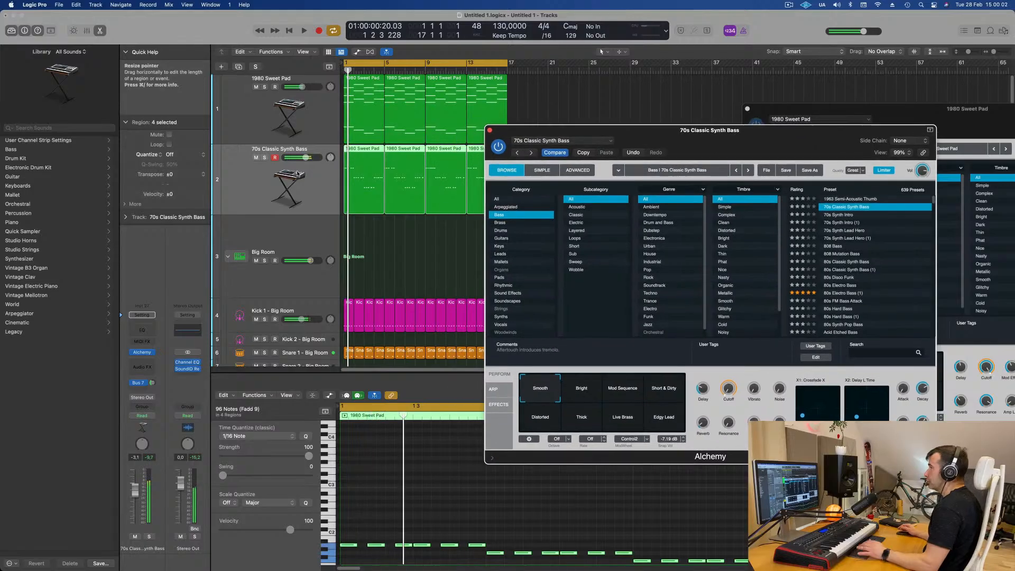
# Step: Add a Channel EQ to the bass track and move the plug-in windows clear of the bass regions and notes
pyautogui.click(141, 329)
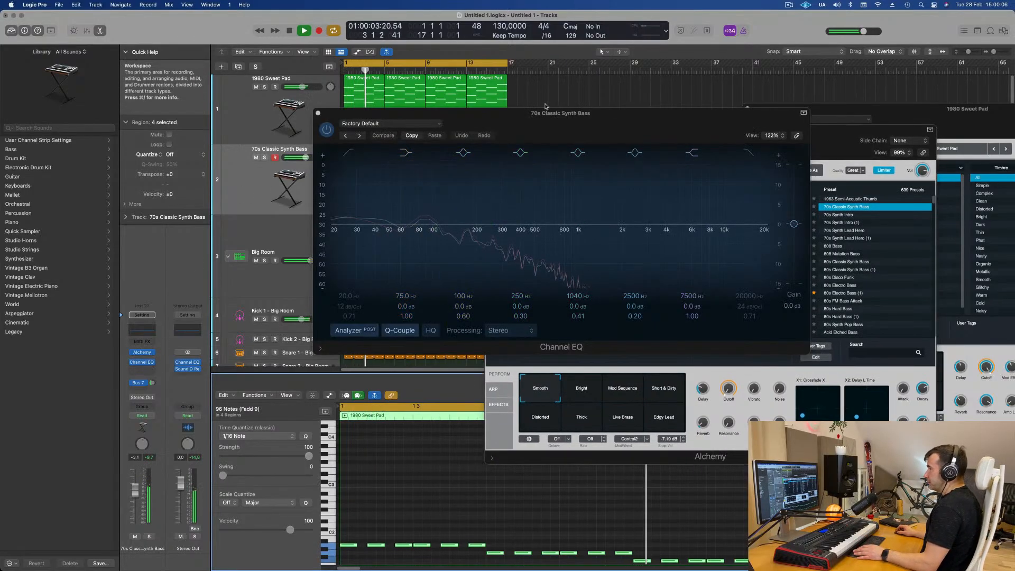
pyautogui.moveTo(540, 122); pyautogui.dragTo(665, 261)
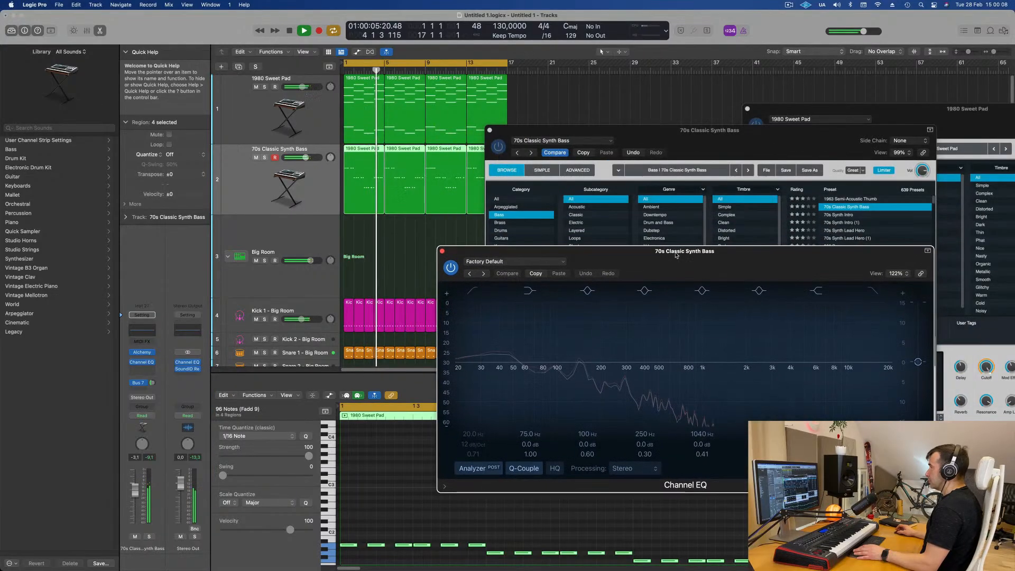
pyautogui.moveTo(711, 136); pyautogui.dragTo(914, 128)
pyautogui.click(529, 339)
pyautogui.moveTo(529, 251); pyautogui.dragTo(645, 195)
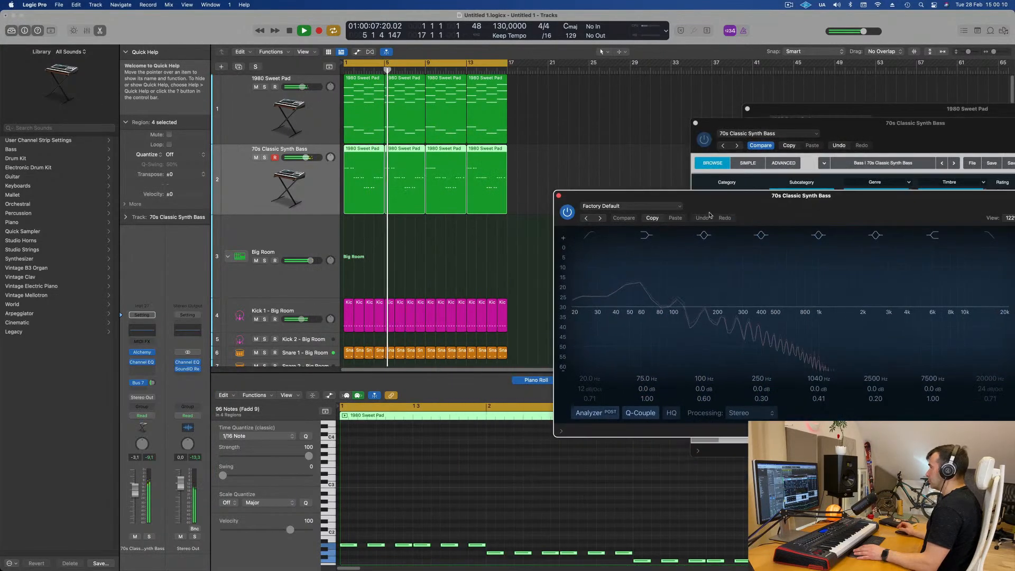
# Step: Copy all the bass notes one octave higher and play back the layered bass while viewing the EQ analyzer
pyautogui.click(497, 509)
pyautogui.press('space')
pyautogui.press('super+a')
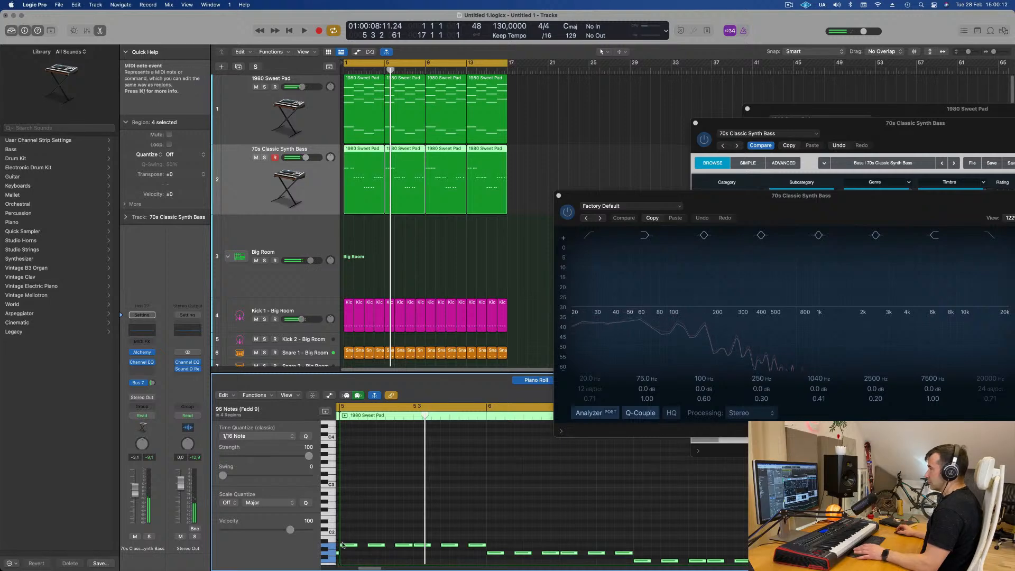
pyautogui.moveTo(346, 547); pyautogui.dragTo(346, 497)
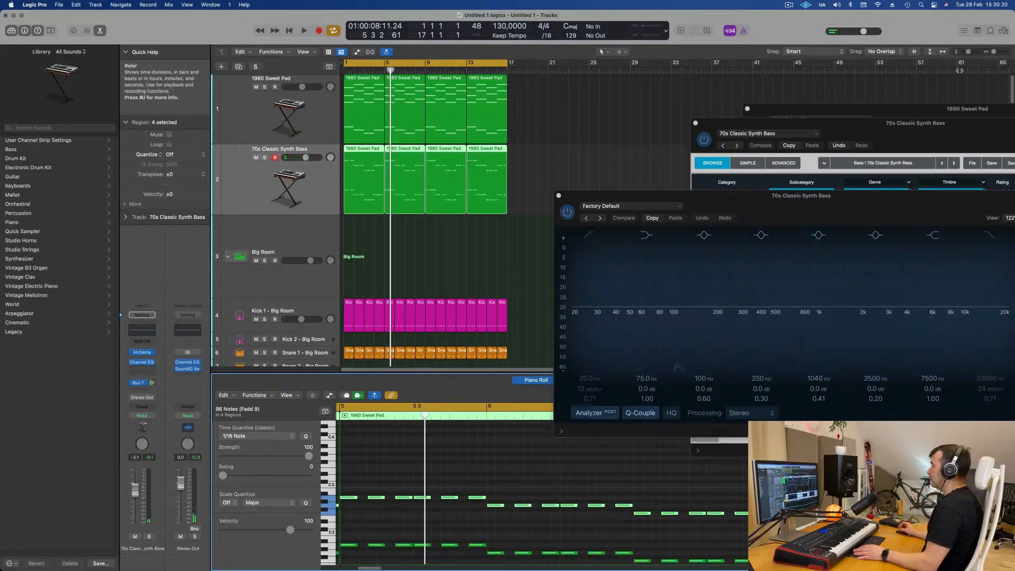
pyautogui.press('space')
pyautogui.moveTo(831, 204); pyautogui.dragTo(560, 207)
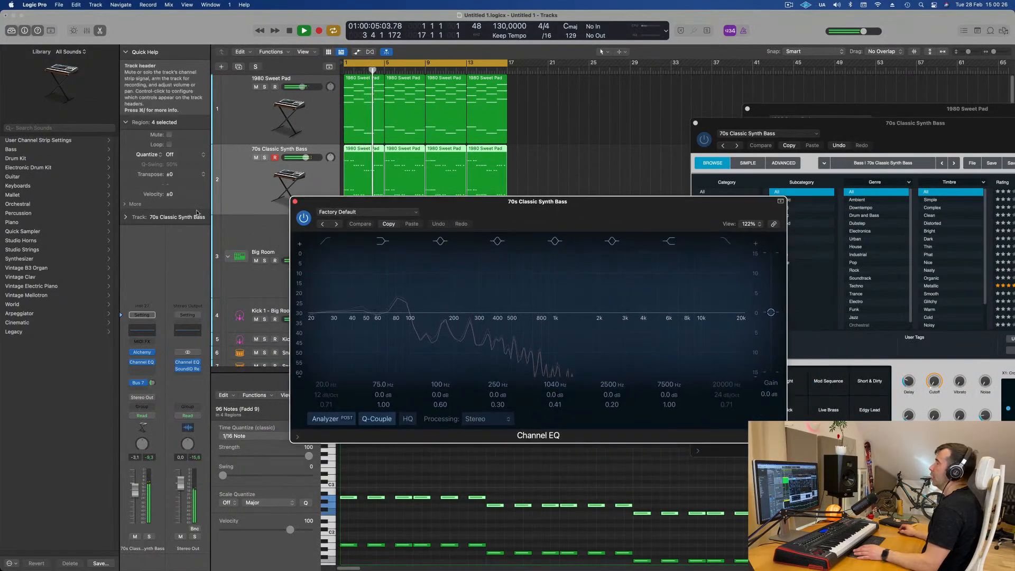
pyautogui.click(221, 194)
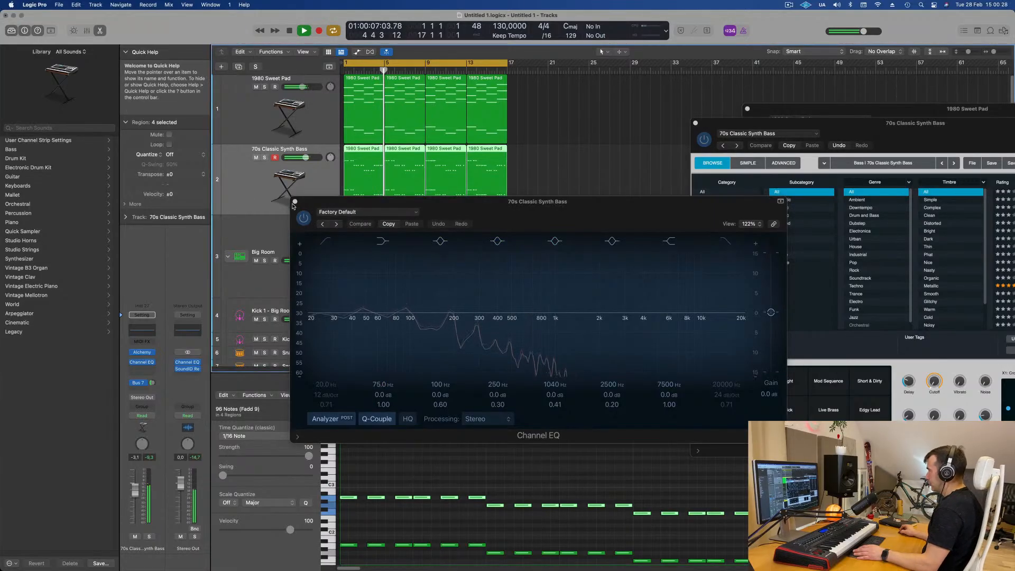
# Step: Close the Channel EQ, solo the bass track and bring its Alchemy window into full view
pyautogui.click(294, 202)
pyautogui.press('s')
pyautogui.moveTo(943, 130); pyautogui.dragTo(629, 140)
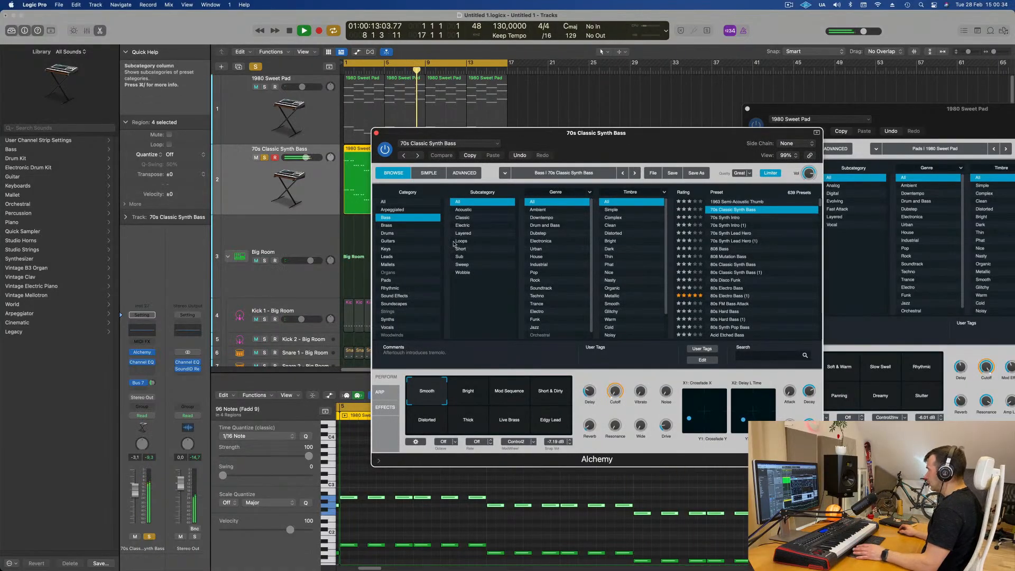
pyautogui.moveTo(583, 141); pyautogui.dragTo(564, 139)
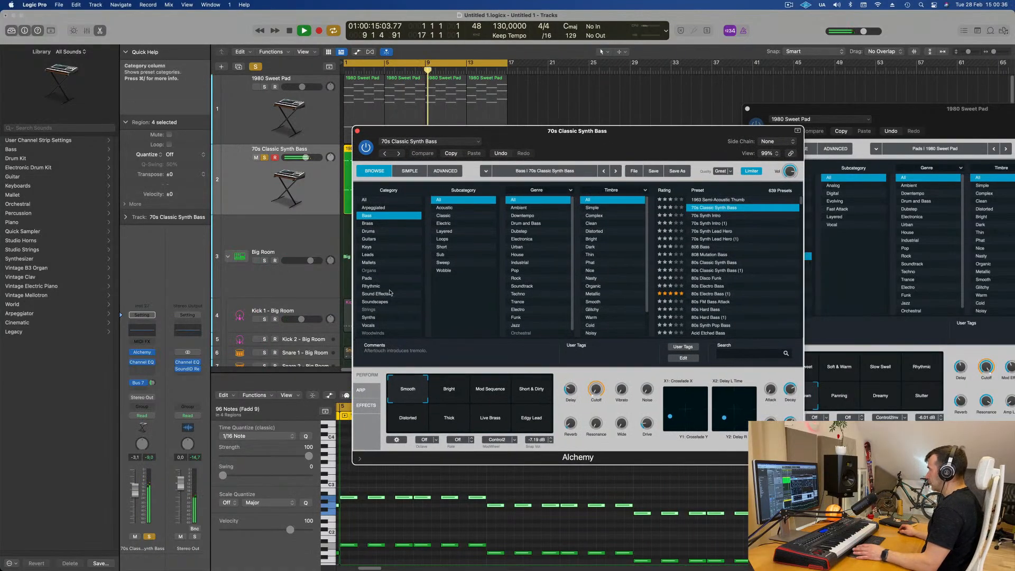
# Step: Switch Alchemy to its Advanced view and show the channel fed by the bass track's Bus 7 send
pyautogui.click(409, 171)
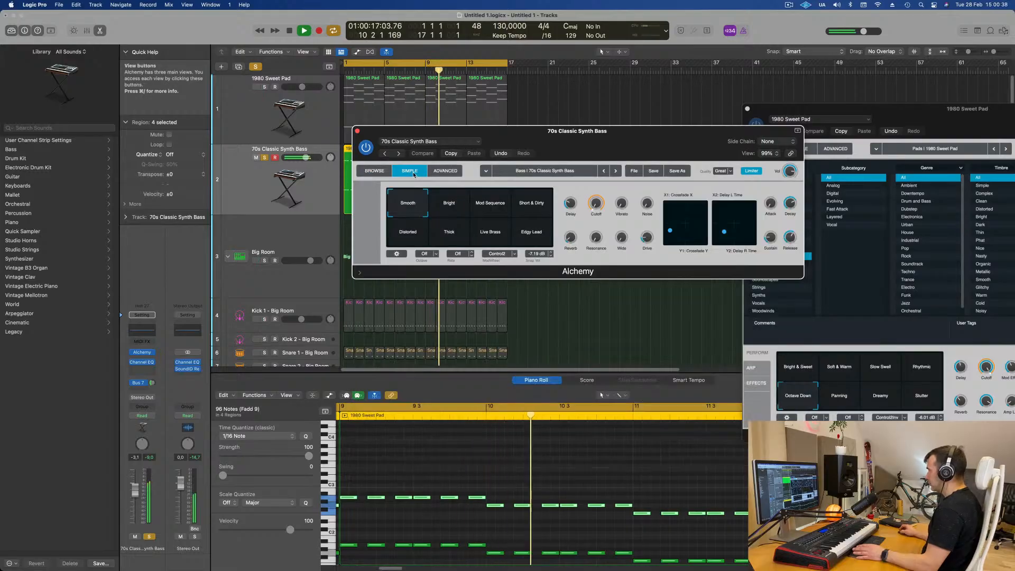
pyautogui.click(441, 171)
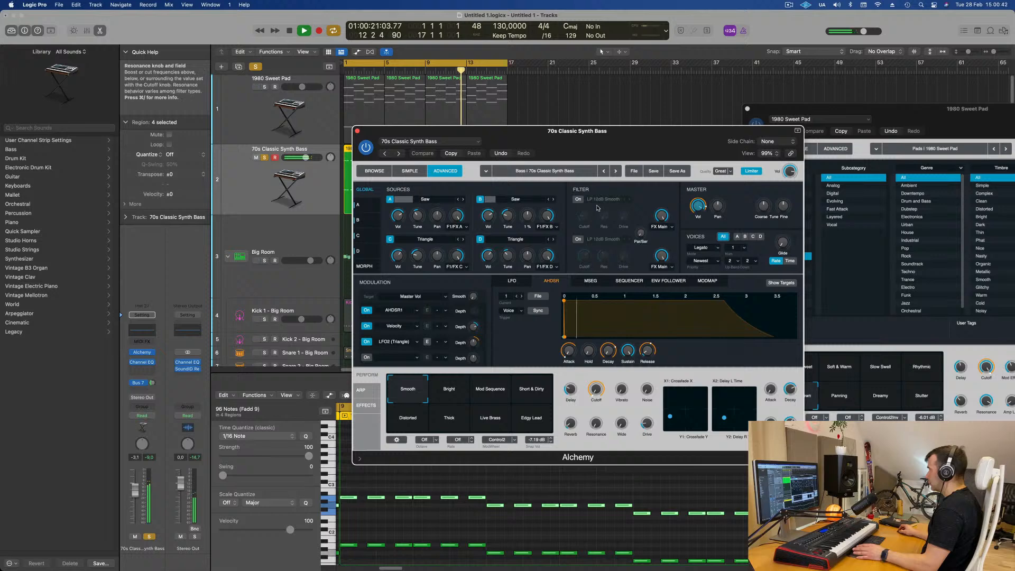
pyautogui.moveTo(607, 152); pyautogui.dragTo(625, 118)
pyautogui.click(138, 382)
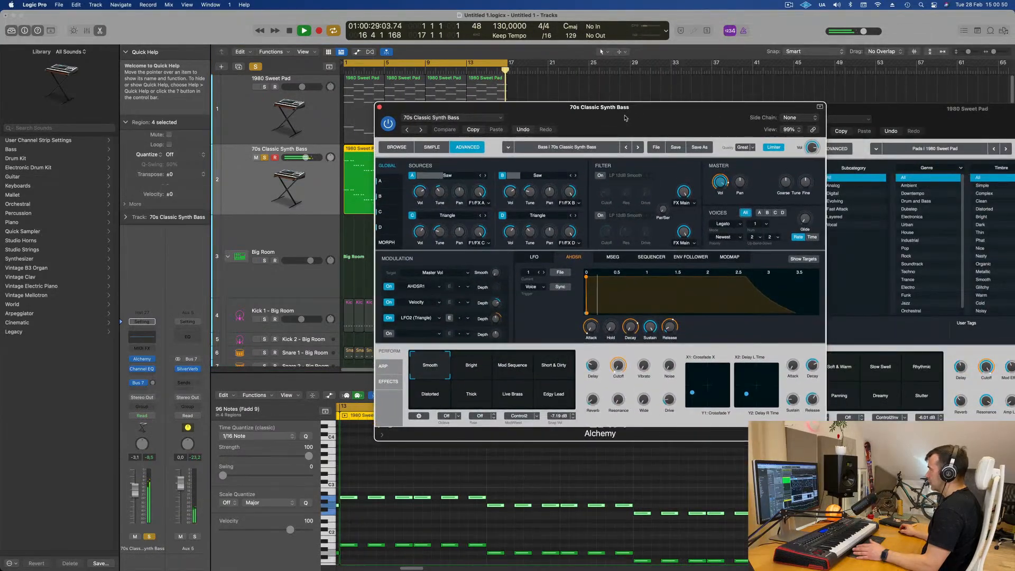
# Step: Try 10 voices for the bass synth during playback, and then set the number of voices to 2
pyautogui.click(766, 224)
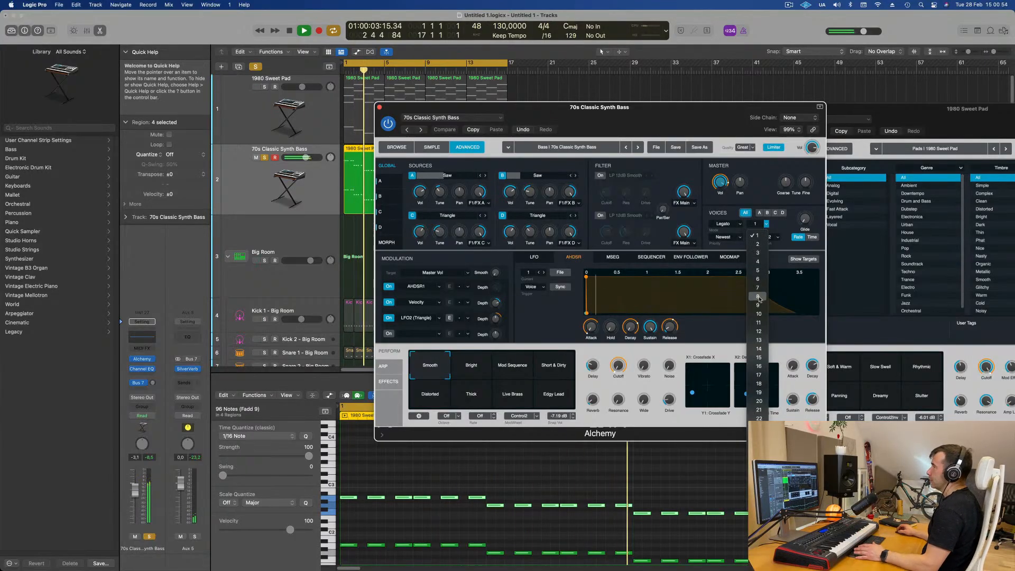
pyautogui.click(759, 314)
pyautogui.moveTo(690, 120); pyautogui.dragTo(672, 167)
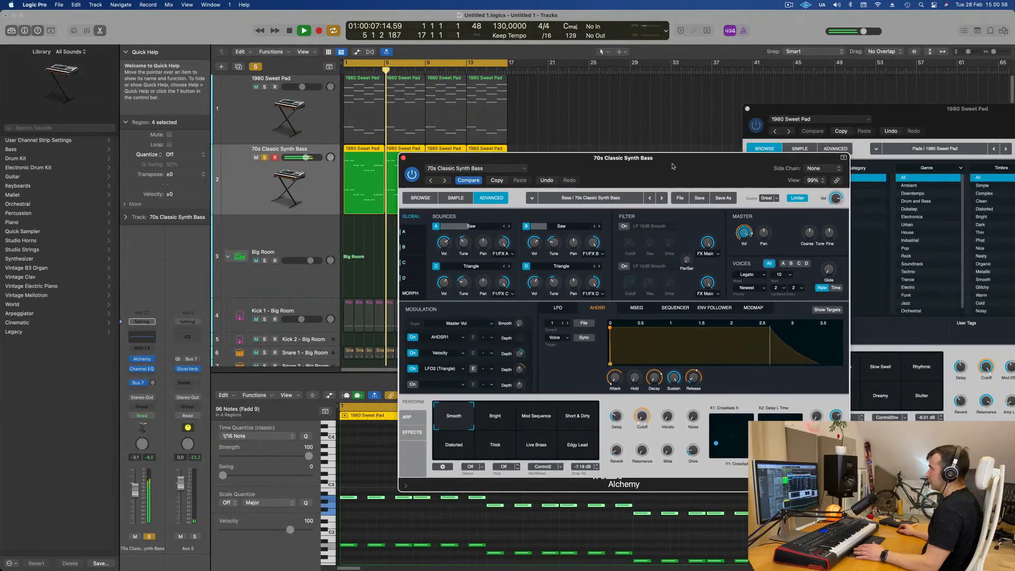
pyautogui.click(782, 275)
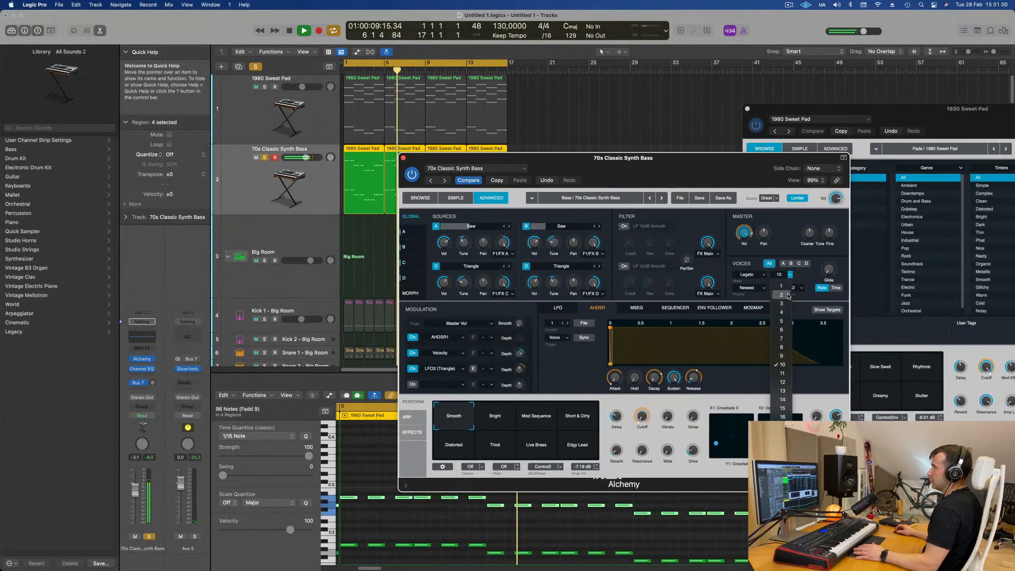
pyautogui.click(787, 295)
# Step: Change the bass synth's voice mode to Retrigger
pyautogui.moveTo(690, 158); pyautogui.dragTo(759, 132)
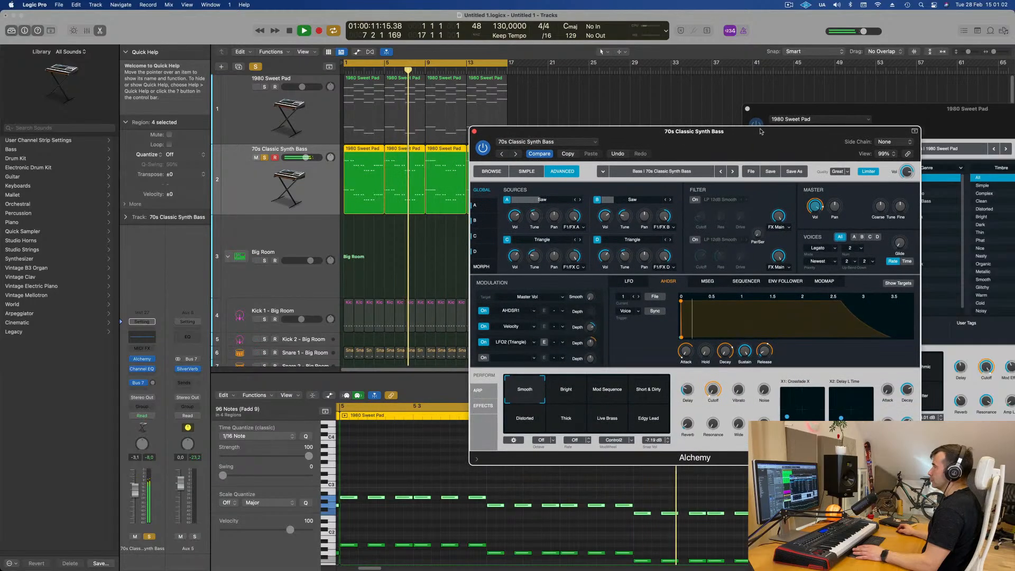
pyautogui.click(829, 249)
pyautogui.click(827, 259)
pyautogui.click(824, 248)
pyautogui.click(824, 268)
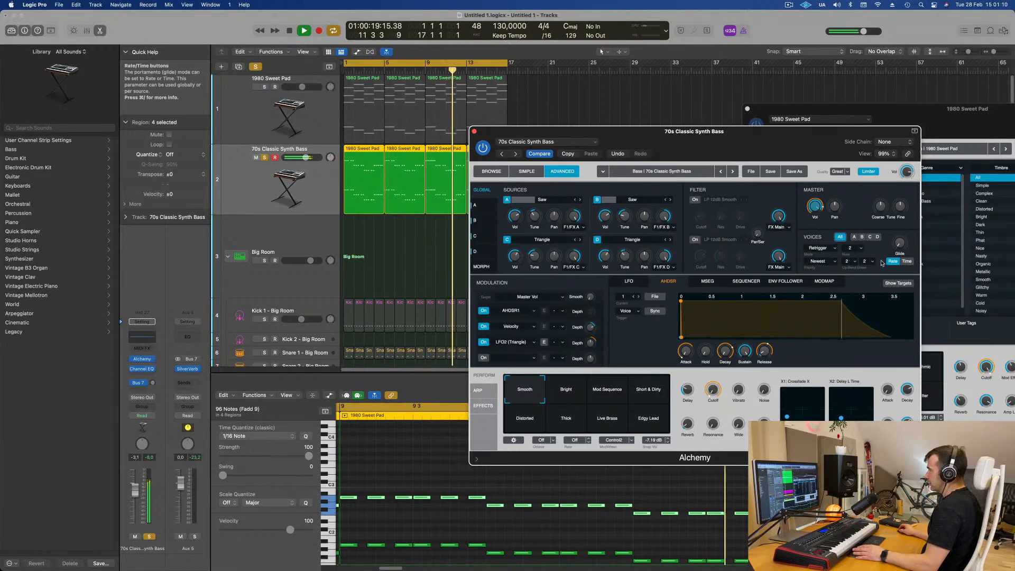
# Step: Set the bass synth's glide to about 54.9 % and compare 1 voice against 2, keeping 2 voices
pyautogui.click(900, 243)
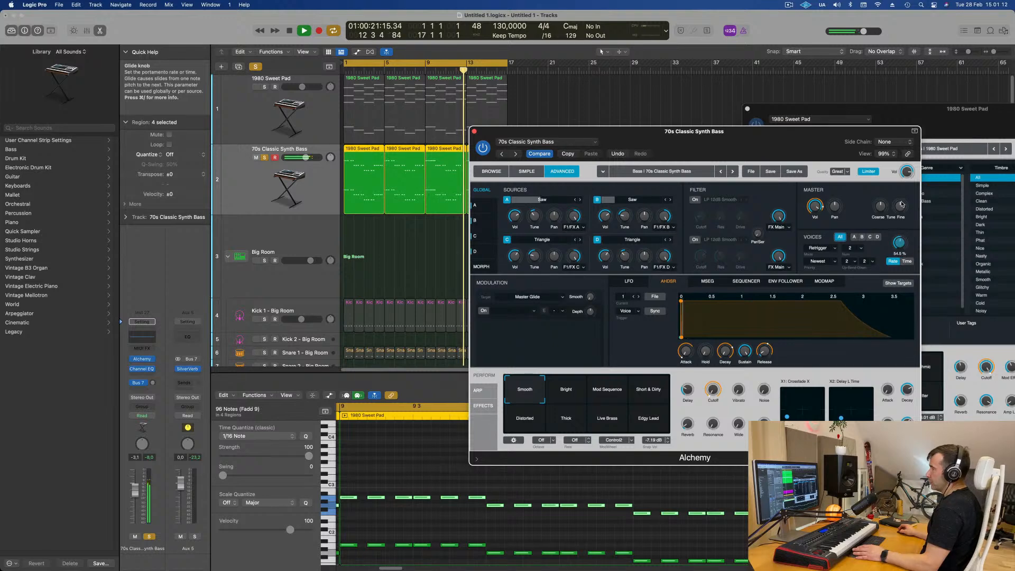
pyautogui.click(860, 248)
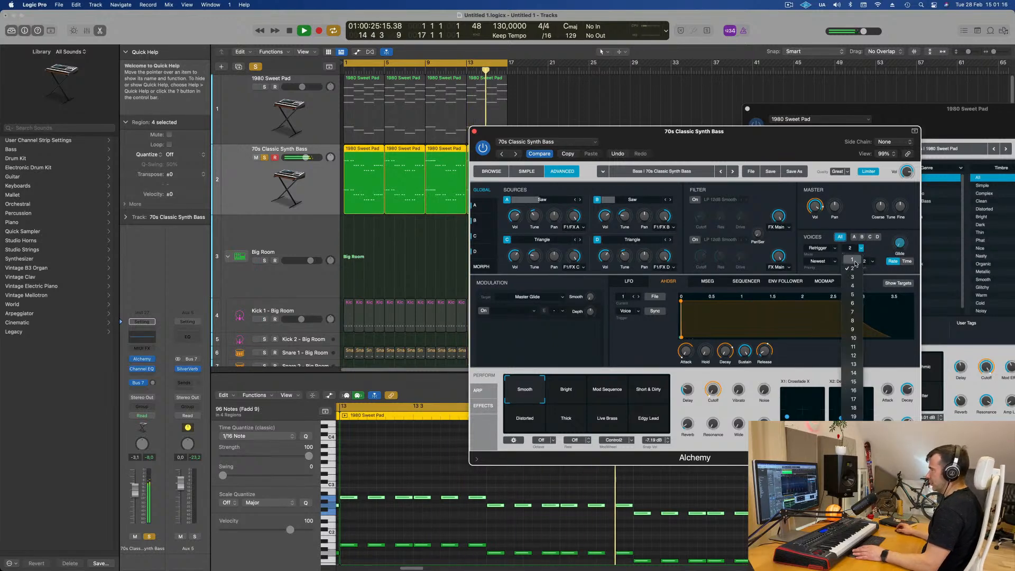
pyautogui.click(855, 260)
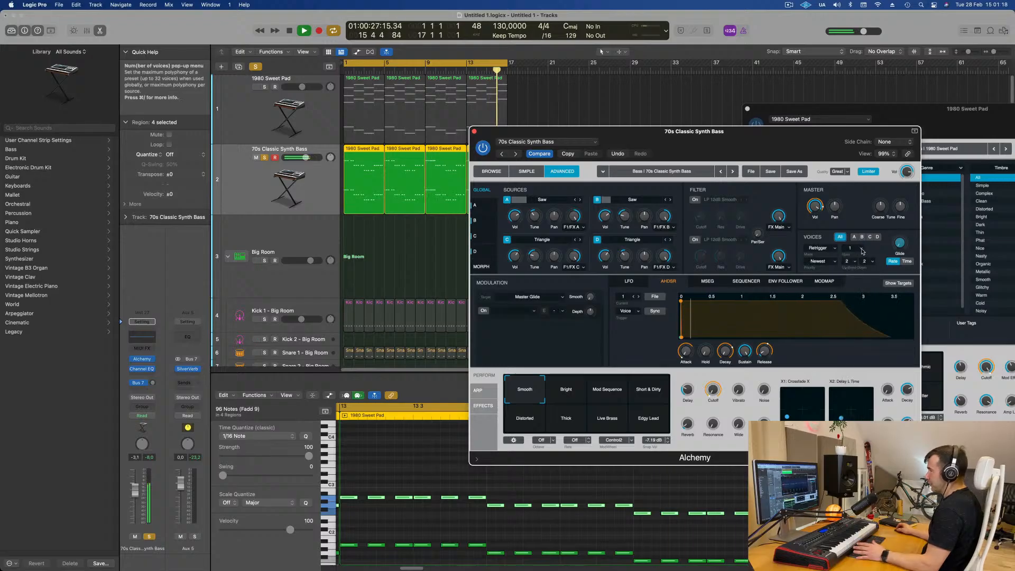
pyautogui.click(861, 251)
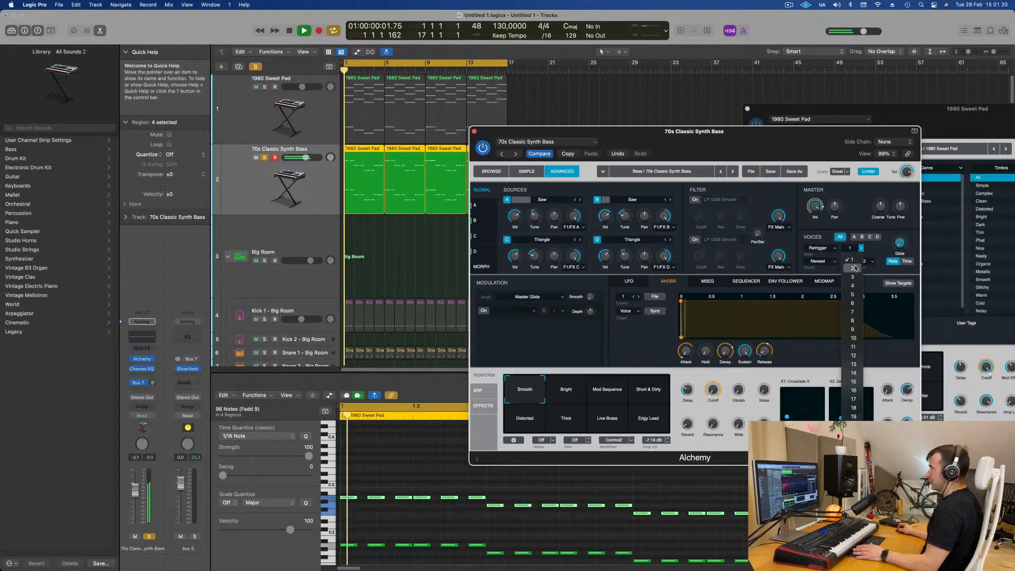
pyautogui.click(855, 268)
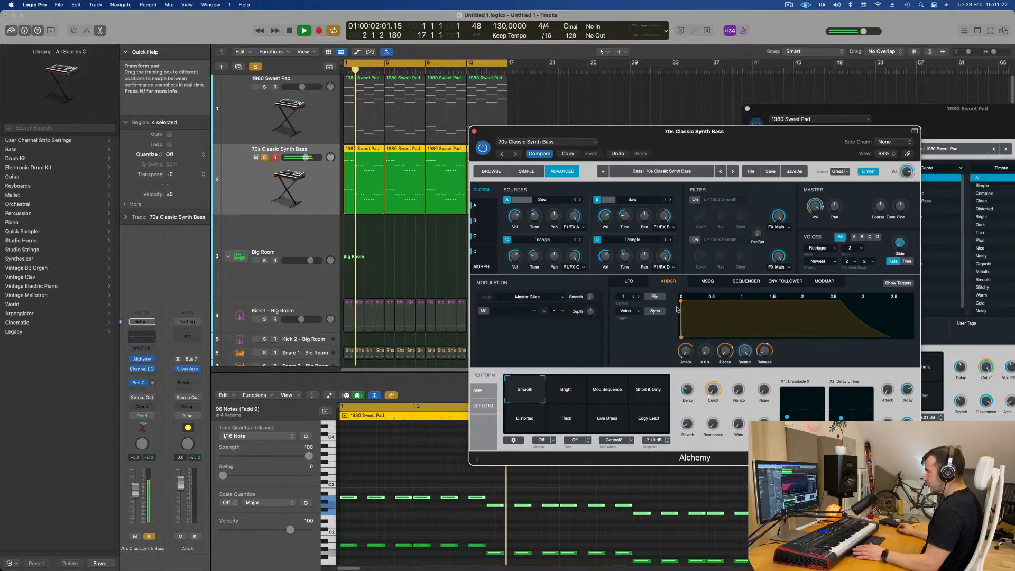
# Step: Switch the bass track's Alchemy to its Browse view and turn the cutoff down to 0.0 %
pyautogui.moveTo(717, 159); pyautogui.dragTo(676, 117)
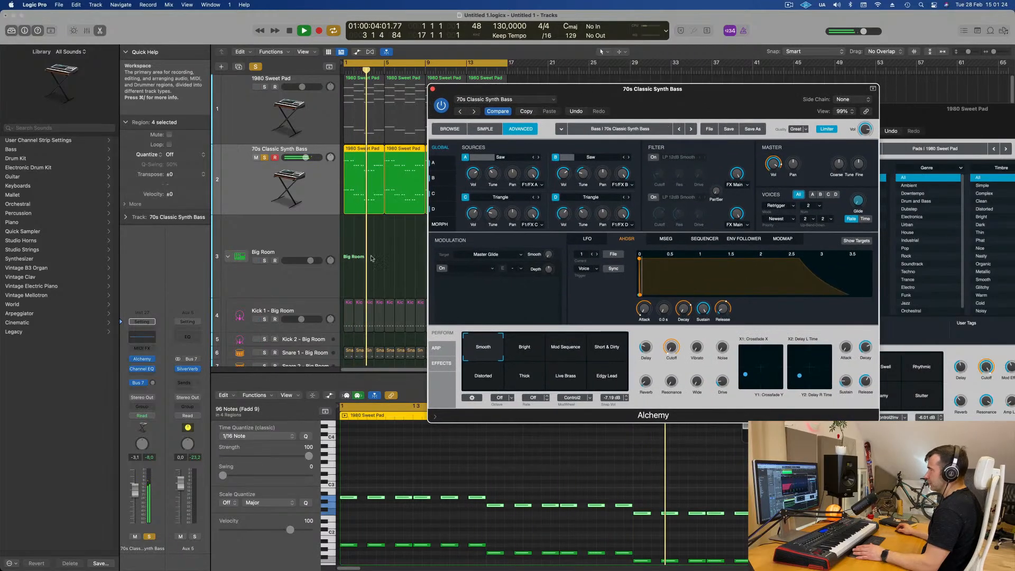
pyautogui.click(449, 129)
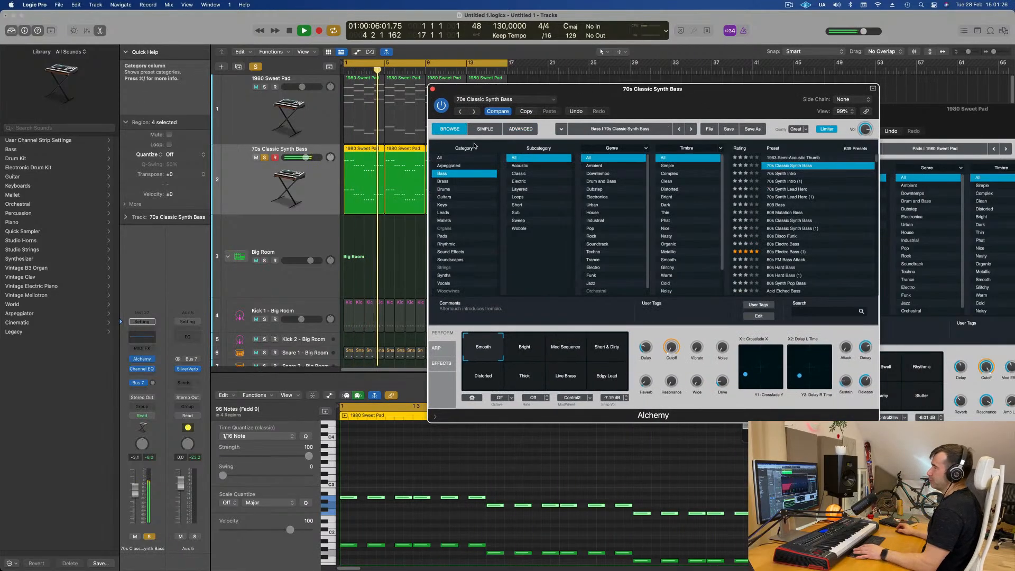
pyautogui.moveTo(674, 329); pyautogui.dragTo(674, 359)
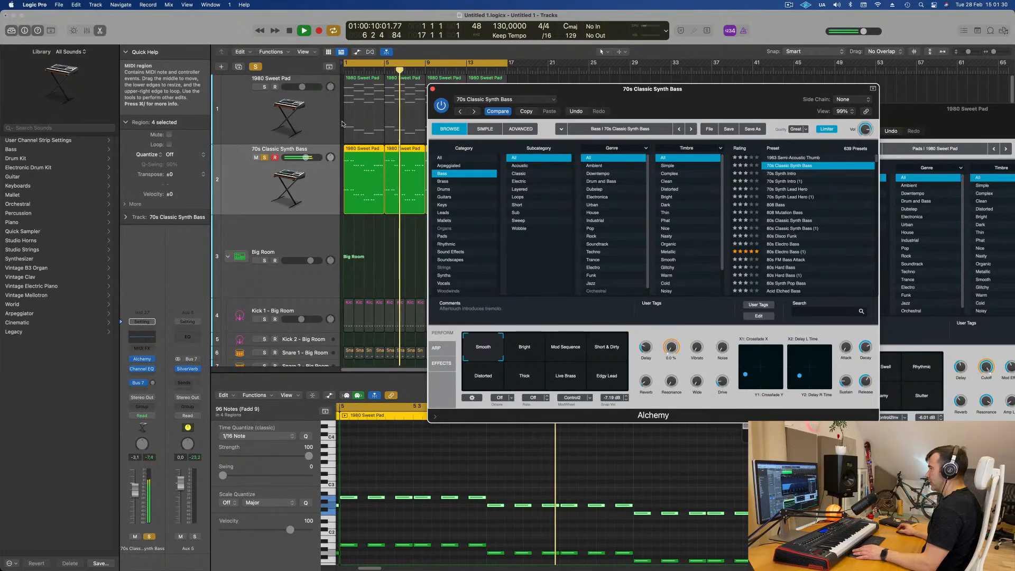
# Step: Unsolo the bass track, replay the full arrangement from bar 1 and lower the bass track's volume
pyautogui.click(255, 66)
pyautogui.press('Return')
pyautogui.moveTo(650, 89); pyautogui.dragTo(749, 148)
pyautogui.press('Return')
pyautogui.click(106, 566)
pyautogui.moveTo(135, 492); pyautogui.dragTo(134, 505)
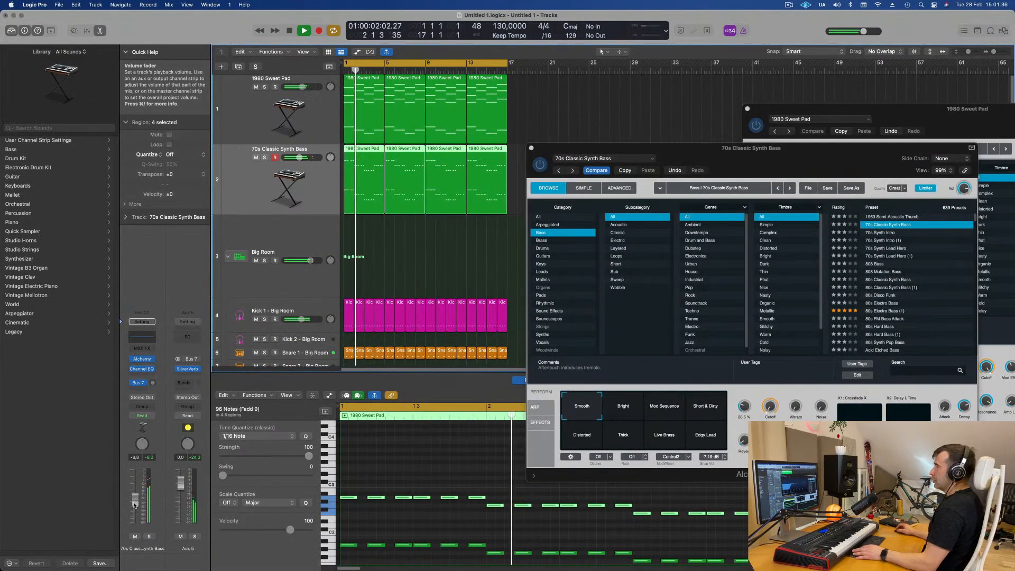
# Step: Raise the bass synth's cutoff to about 12.8 % and readjust the bass track's volume against the mix
pyautogui.click(769, 405)
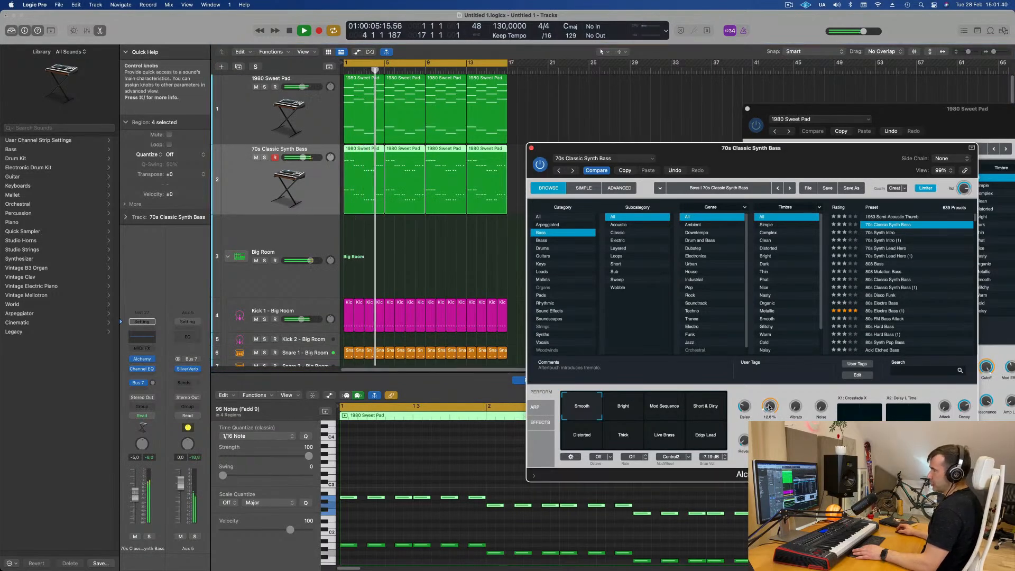
pyautogui.moveTo(769, 408); pyautogui.dragTo(769, 410)
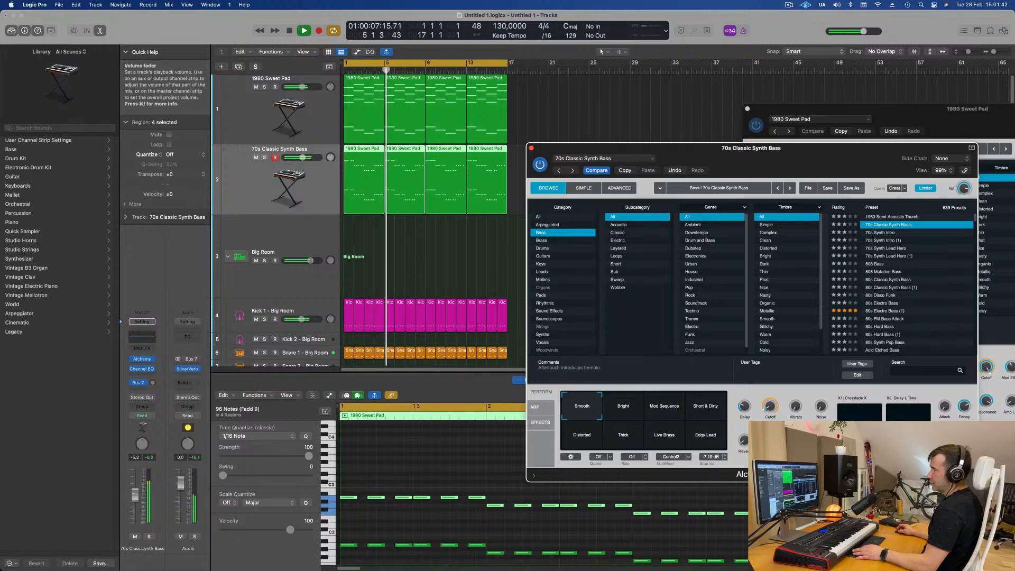
pyautogui.moveTo(135, 494); pyautogui.dragTo(135, 494)
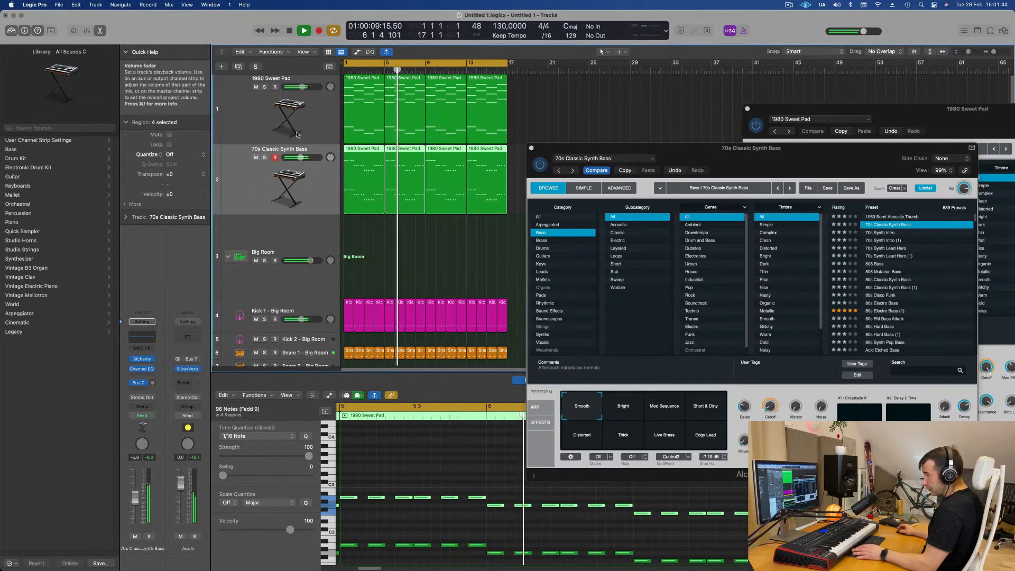
# Step: Add a Channel EQ to the 1980 Sweet Pad track, turn on its low-cut band and restart playback from bar 1
pyautogui.click(288, 112)
pyautogui.press('space')
pyautogui.press('space')
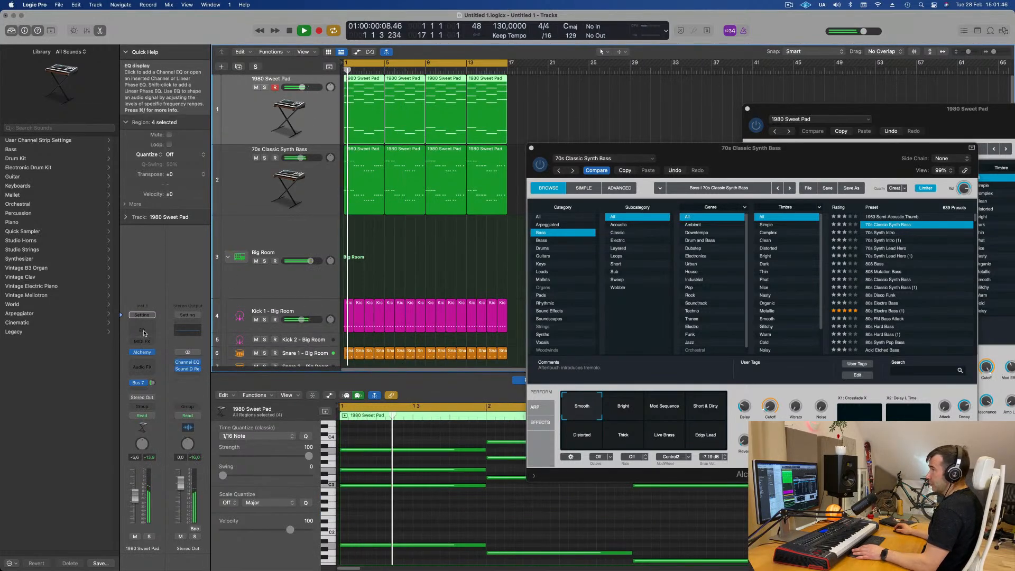
pyautogui.click(142, 330)
pyautogui.press('space')
pyautogui.press('space')
pyautogui.click(348, 153)
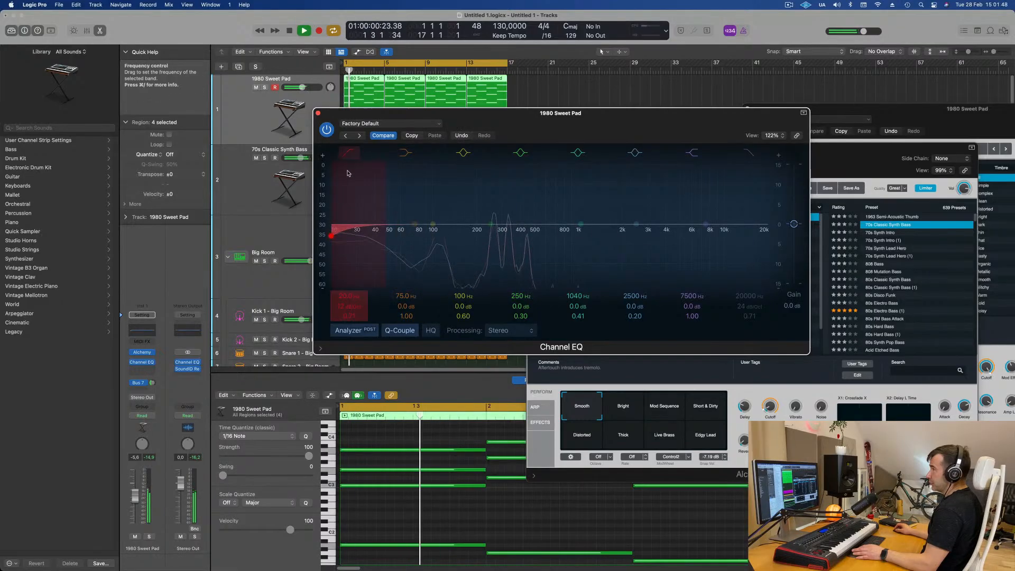
pyautogui.click(409, 155)
pyautogui.press('space')
pyautogui.press('space')
# Step: Set the pad's low cut to 214 Hz at 18 dB/Oct and rebalance the pad track's volume
pyautogui.moveTo(345, 236); pyautogui.dragTo(438, 241)
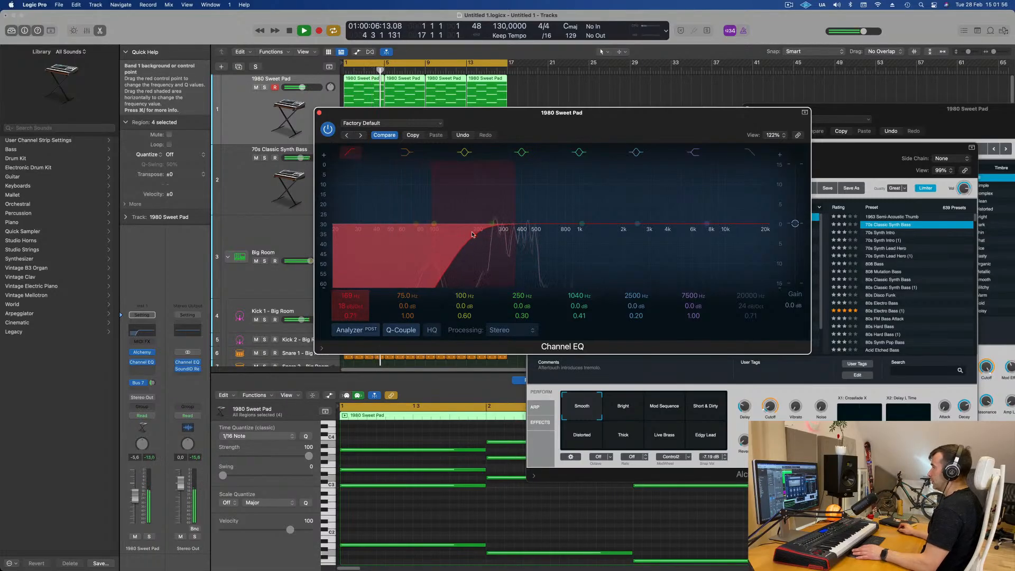
pyautogui.moveTo(472, 234); pyautogui.dragTo(478, 233)
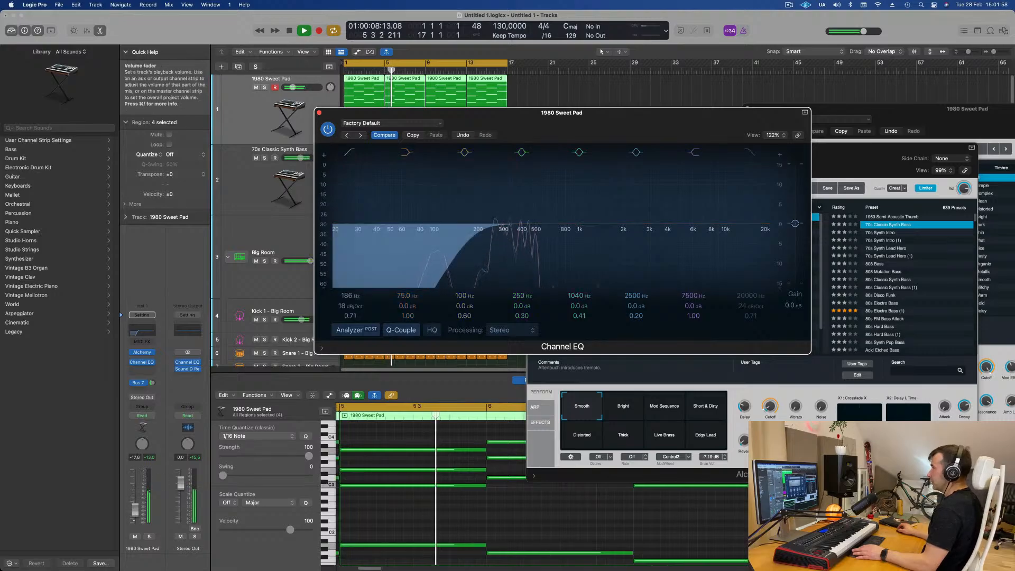
pyautogui.moveTo(135, 508); pyautogui.dragTo(137, 513)
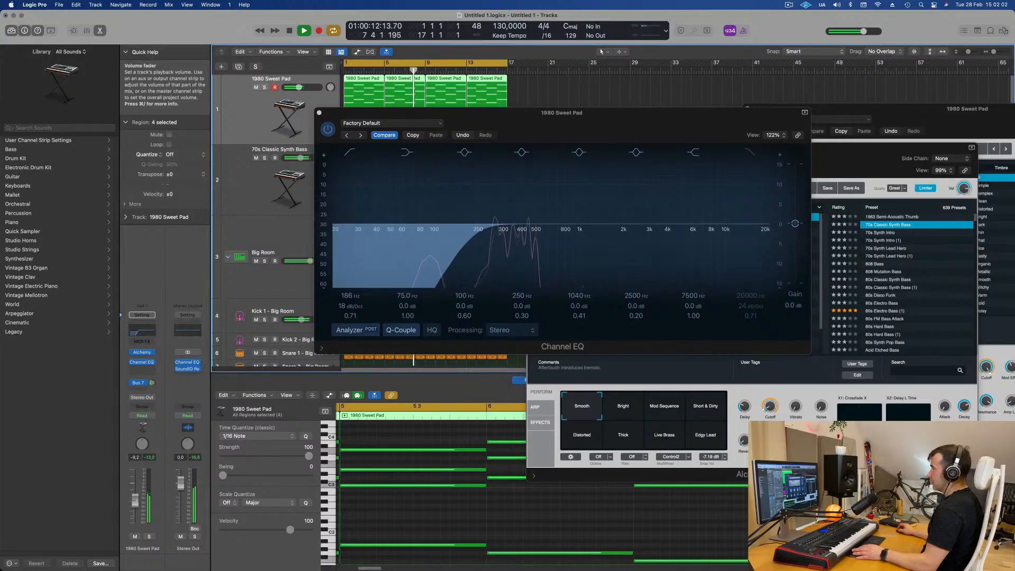
pyautogui.moveTo(473, 241); pyautogui.dragTo(482, 239)
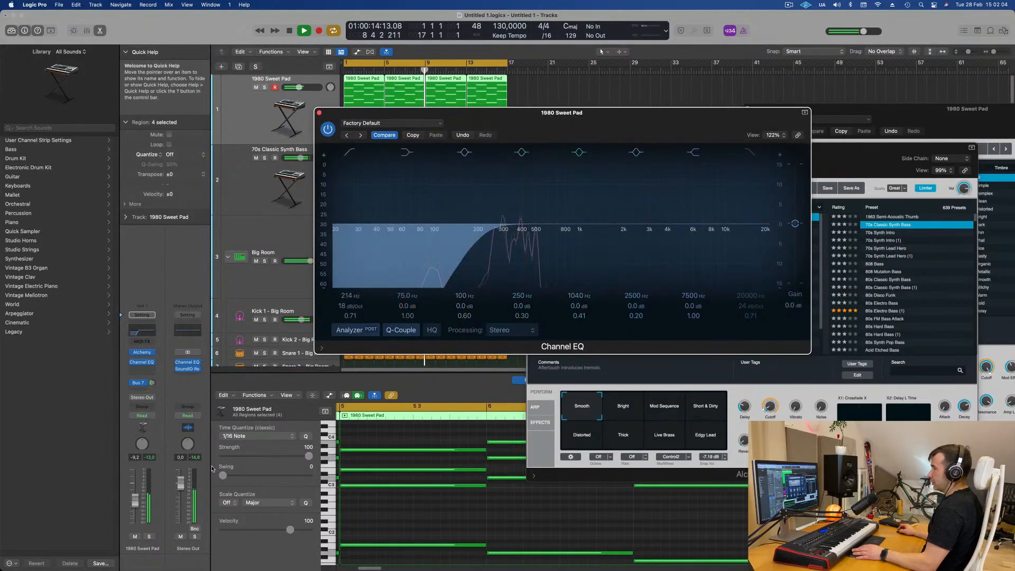
pyautogui.click(137, 501)
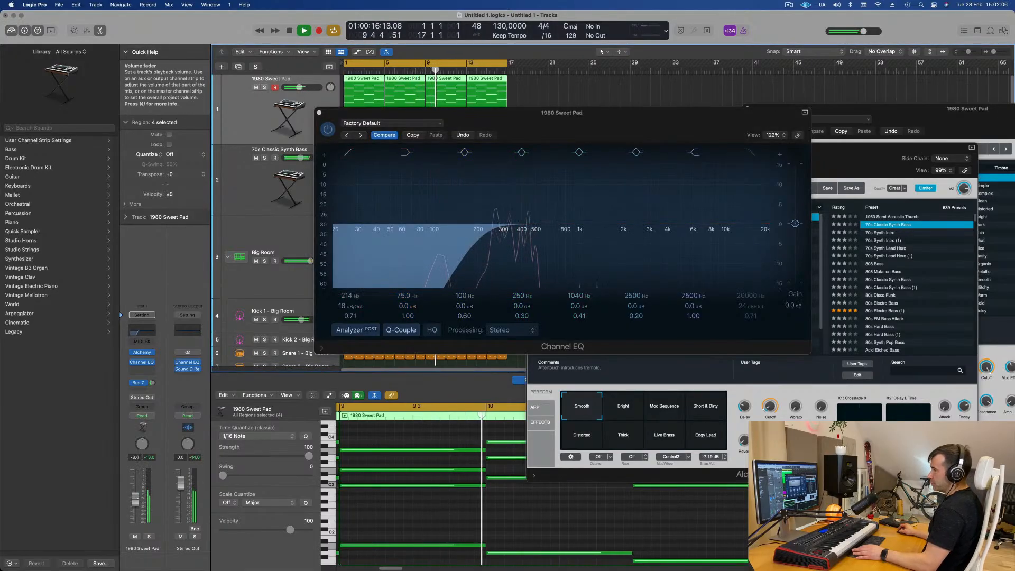
pyautogui.click(320, 113)
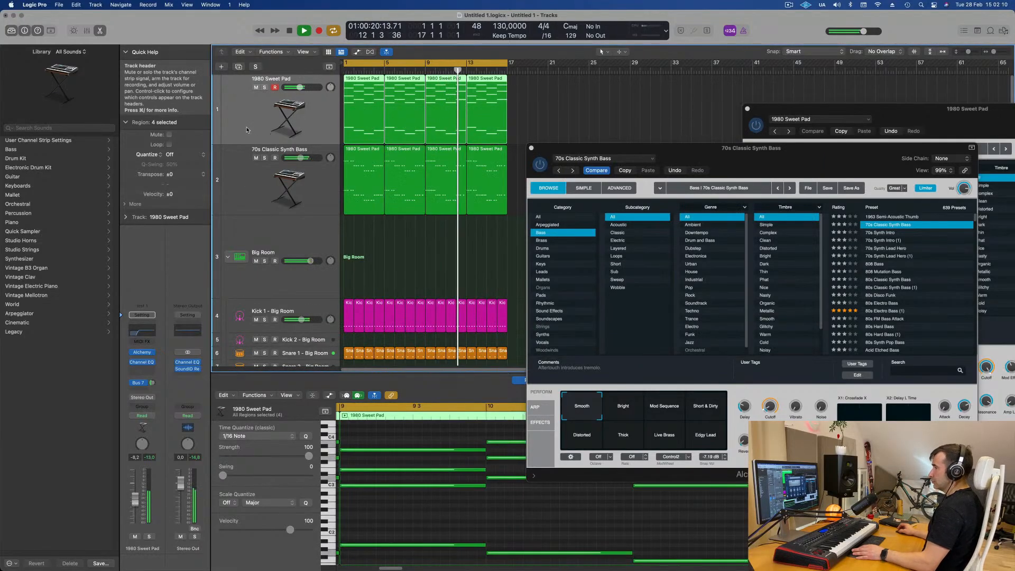
# Step: Insert a Compressor after the Channel EQ on the pad track and set its side chain to Bus 1
pyautogui.click(145, 369)
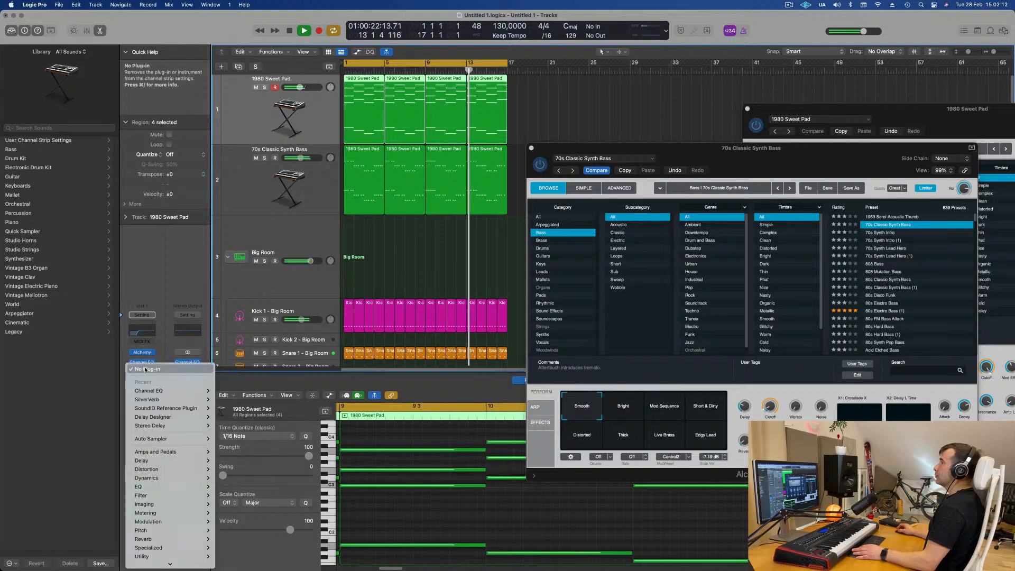
pyautogui.moveTo(159, 407)
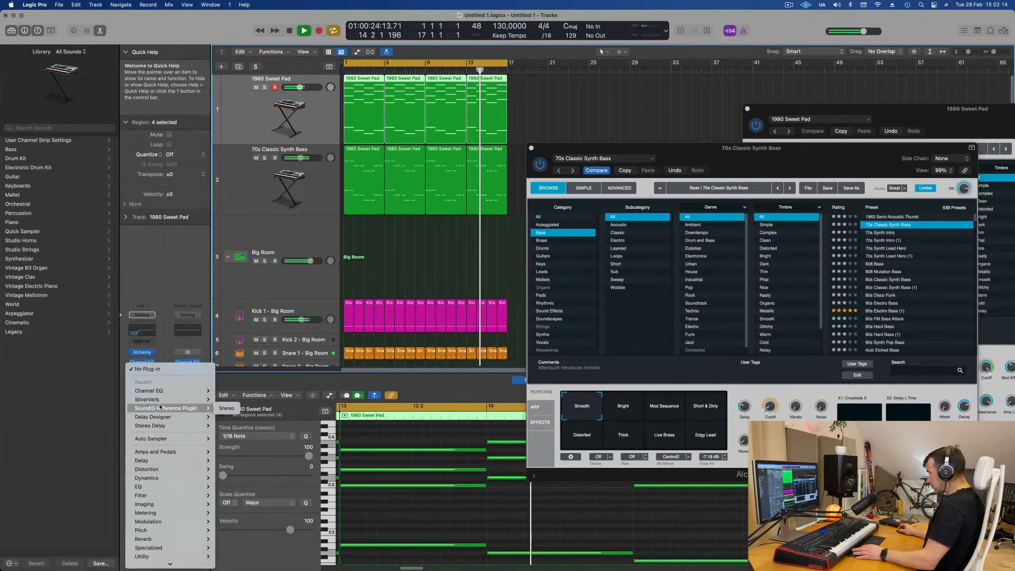
pyautogui.moveTo(147, 477)
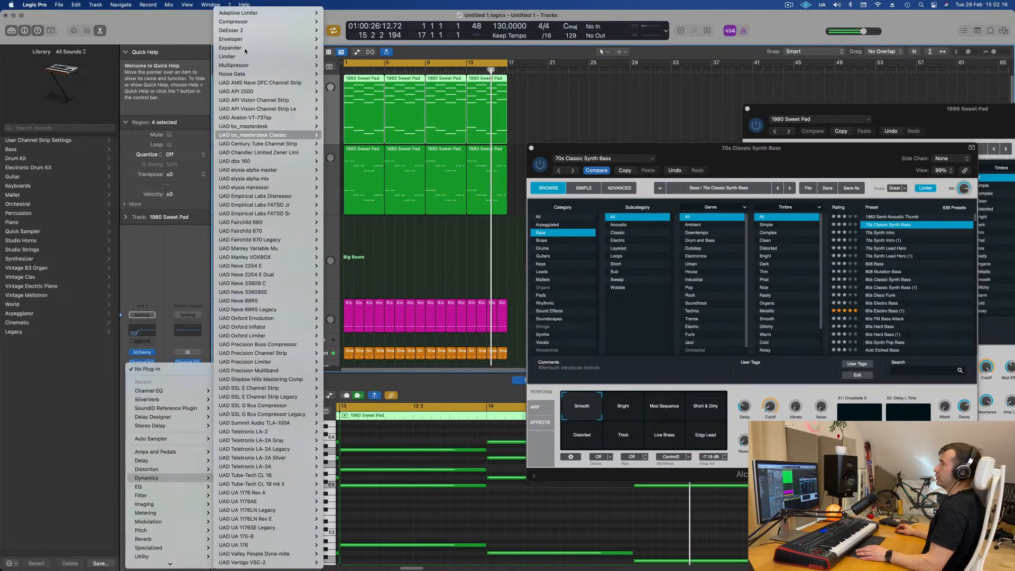
pyautogui.moveTo(320, 22)
pyautogui.click(407, 56)
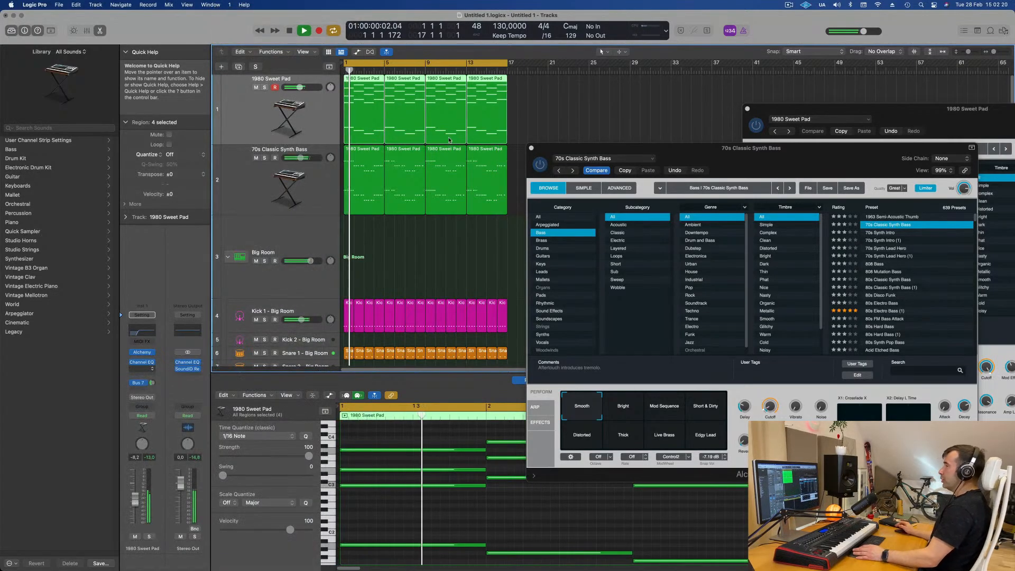
pyautogui.click(674, 123)
pyautogui.moveTo(675, 152)
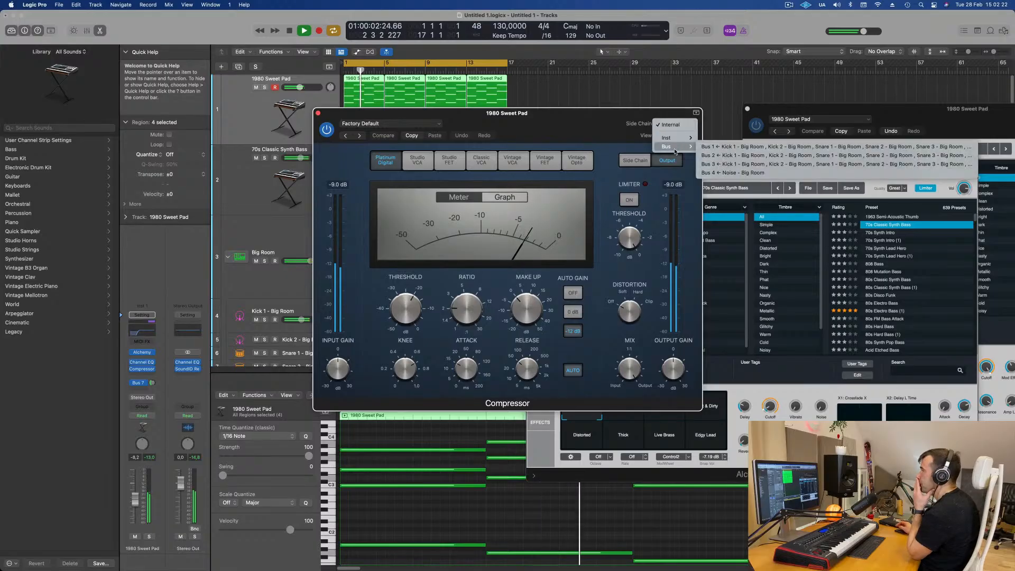
pyautogui.click(721, 147)
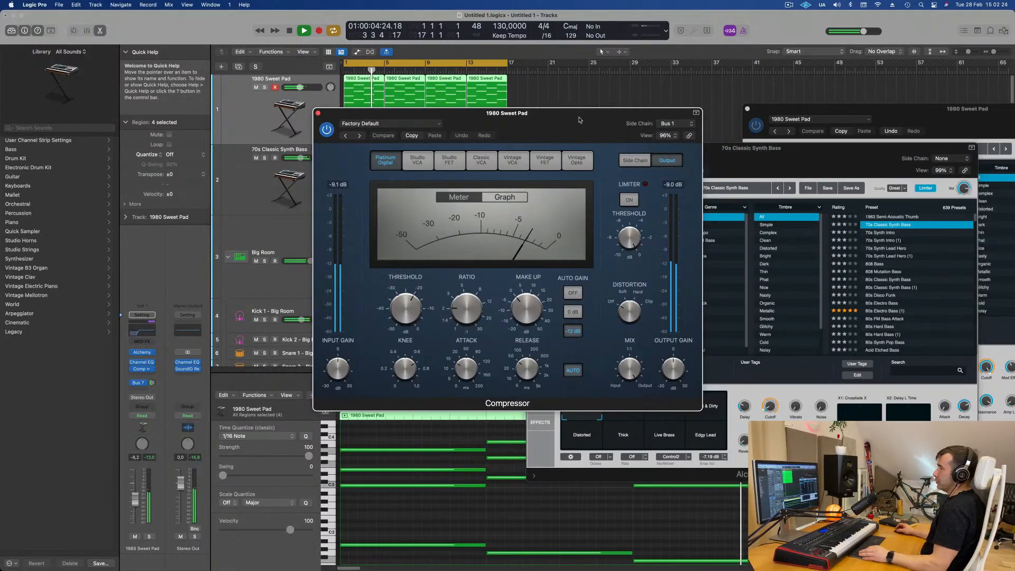
# Step: Set the pad compressor's ratio to 6.0:1 with a lower threshold, and turn the pad track down to -13.0 dB
pyautogui.moveTo(577, 113); pyautogui.dragTo(643, 112)
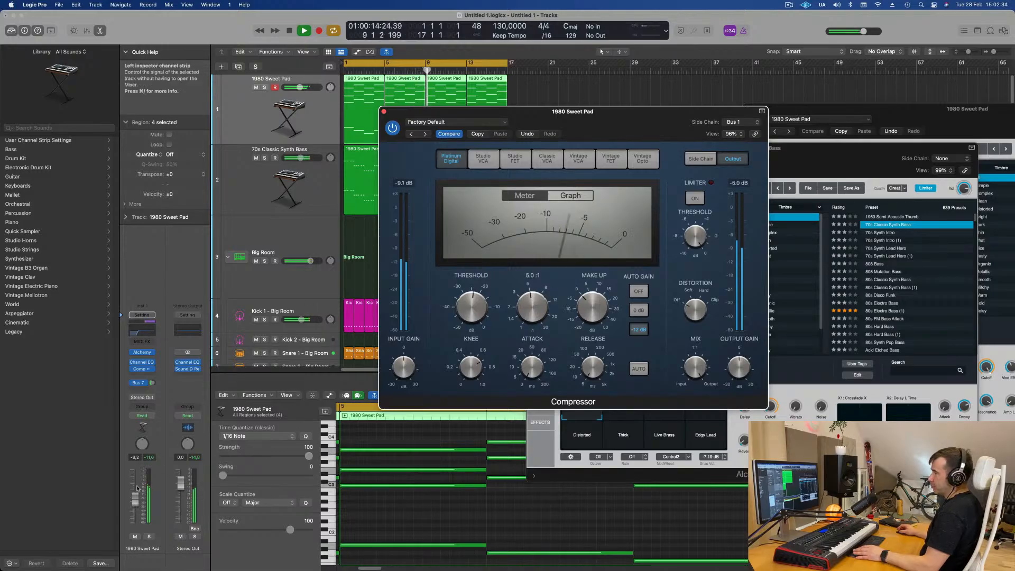
pyautogui.moveTo(135, 499); pyautogui.dragTo(136, 505)
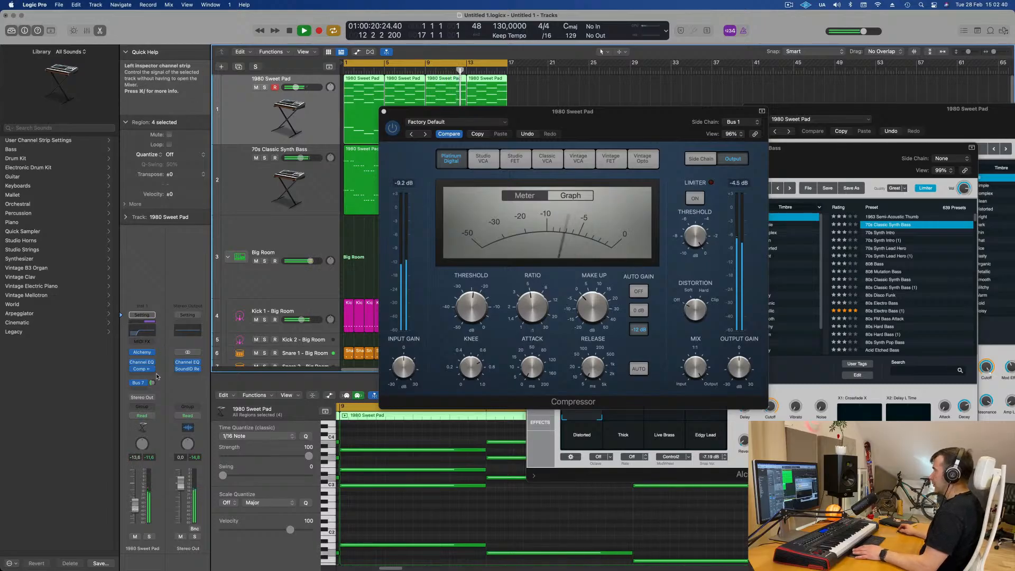
pyautogui.click(153, 382)
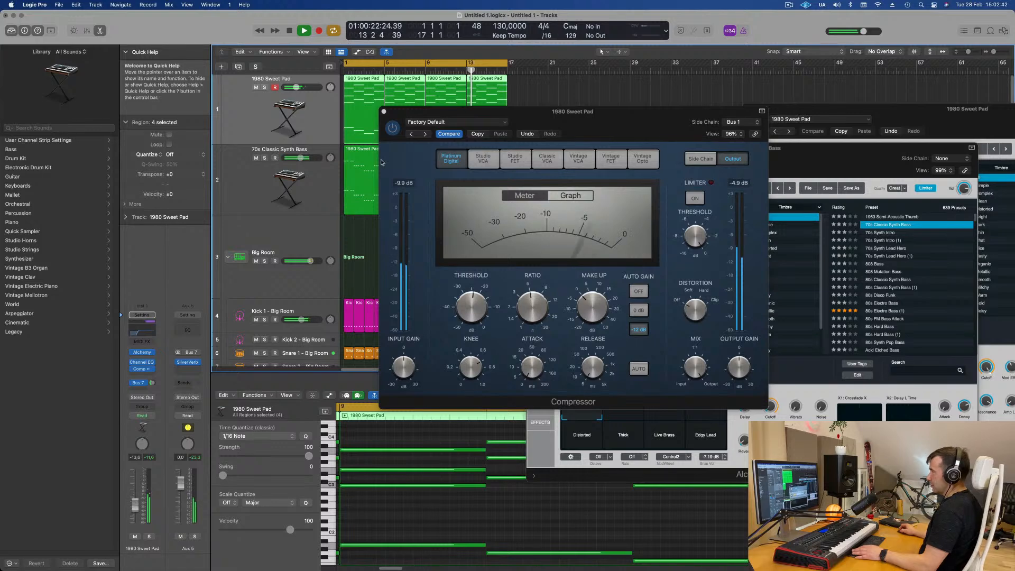
pyautogui.click(384, 111)
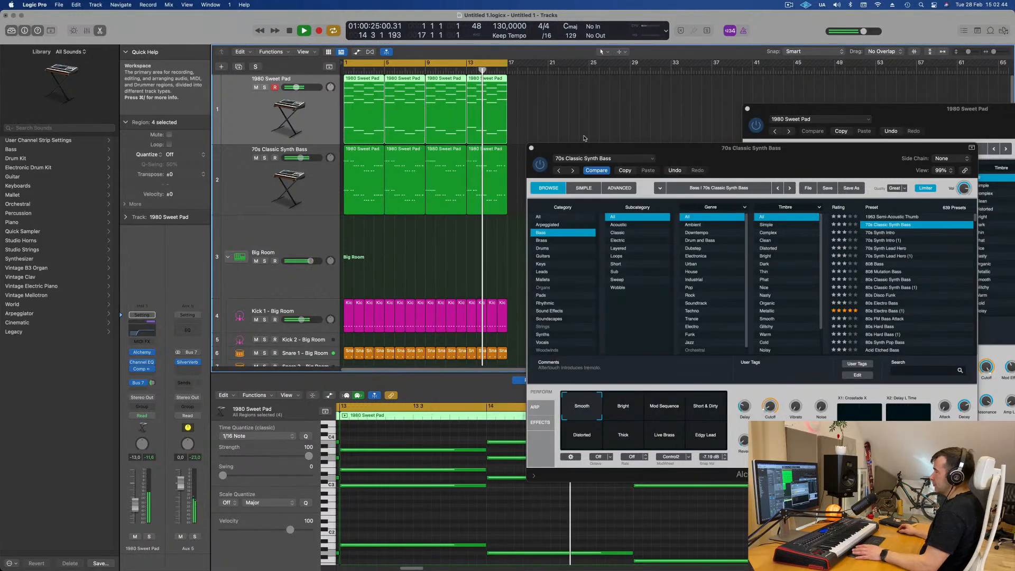
# Step: Move the Alchemy window aside and duplicate the 70s Classic Synth Bass track as an empty track with the same settings
pyautogui.moveTo(582, 148); pyautogui.dragTo(694, 145)
pyautogui.click(432, 260)
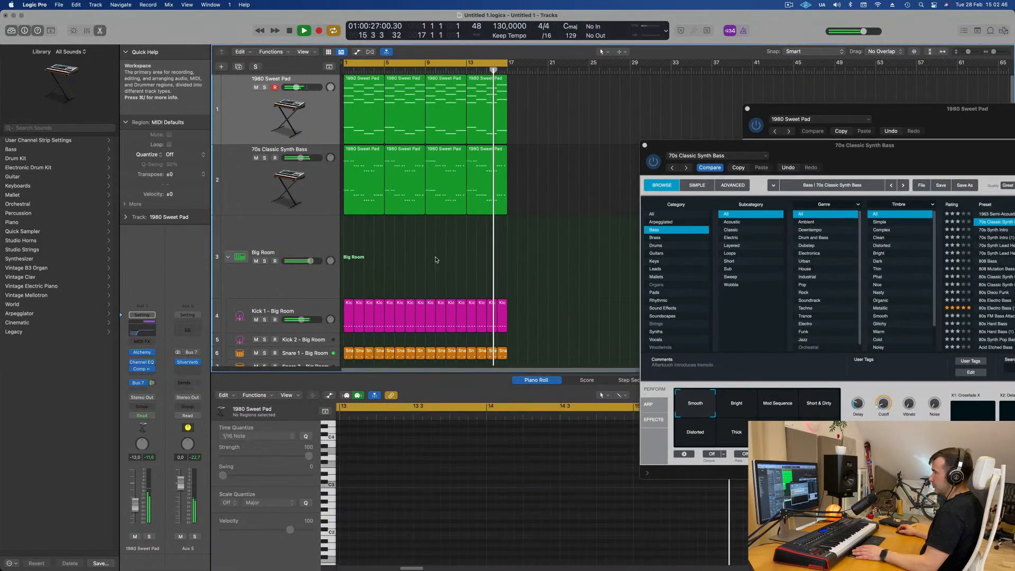
pyautogui.click(225, 177)
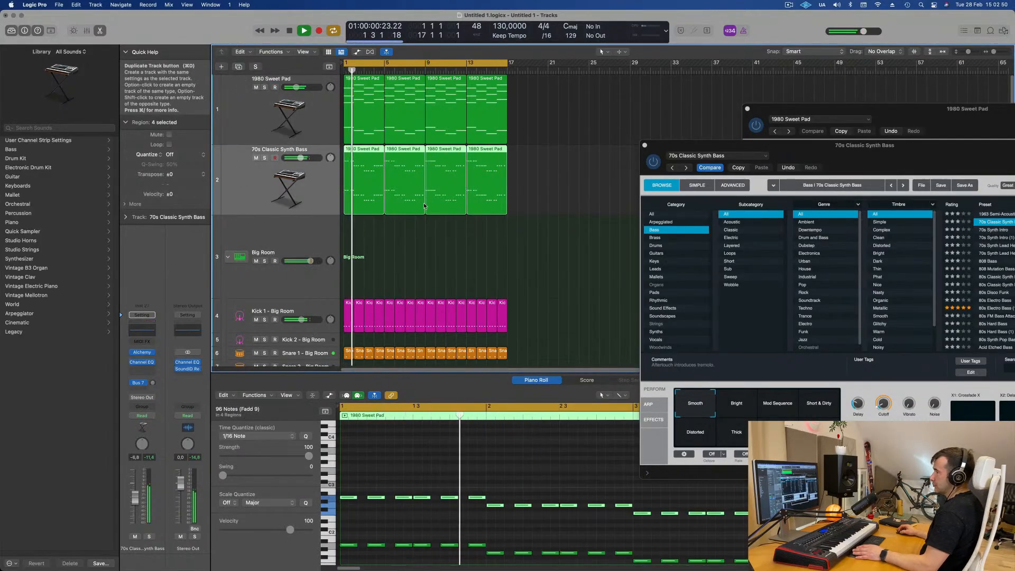
pyautogui.click(239, 66)
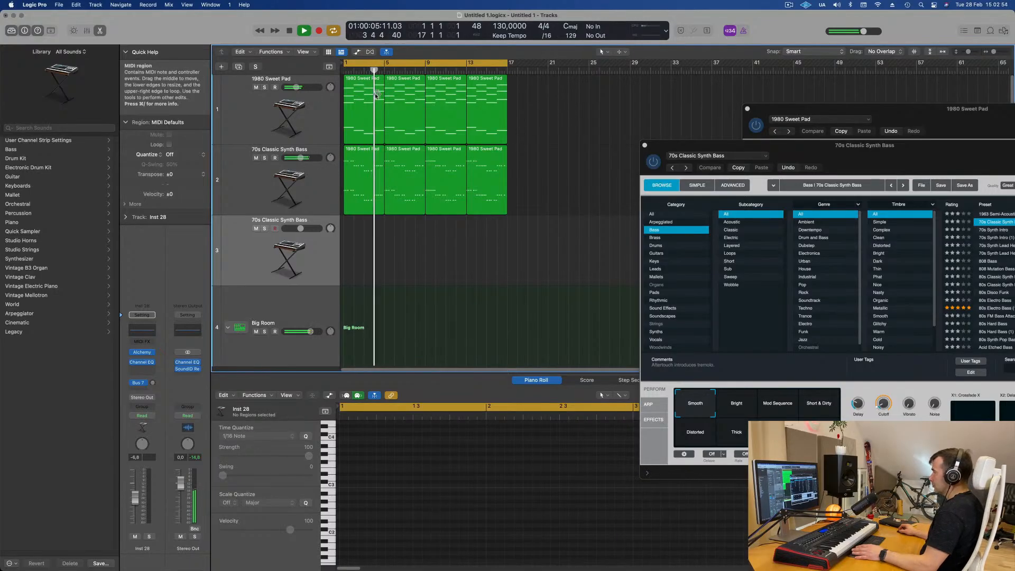
# Step: Copy the first 1980 Sweet Pad region onto the duplicated bass track and delete the lowest note of each chord
pyautogui.moveTo(366, 114); pyautogui.dragTo(369, 266)
pyautogui.press('space')
pyautogui.scroll(-6, 402, 428)
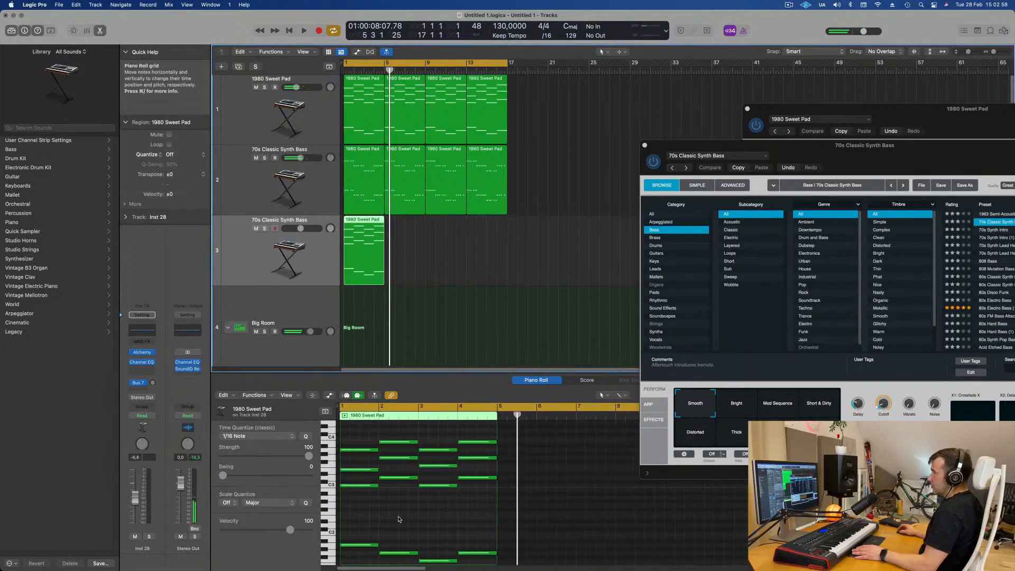
pyautogui.moveTo(342, 521); pyautogui.dragTo(494, 546)
pyautogui.press('Delete')
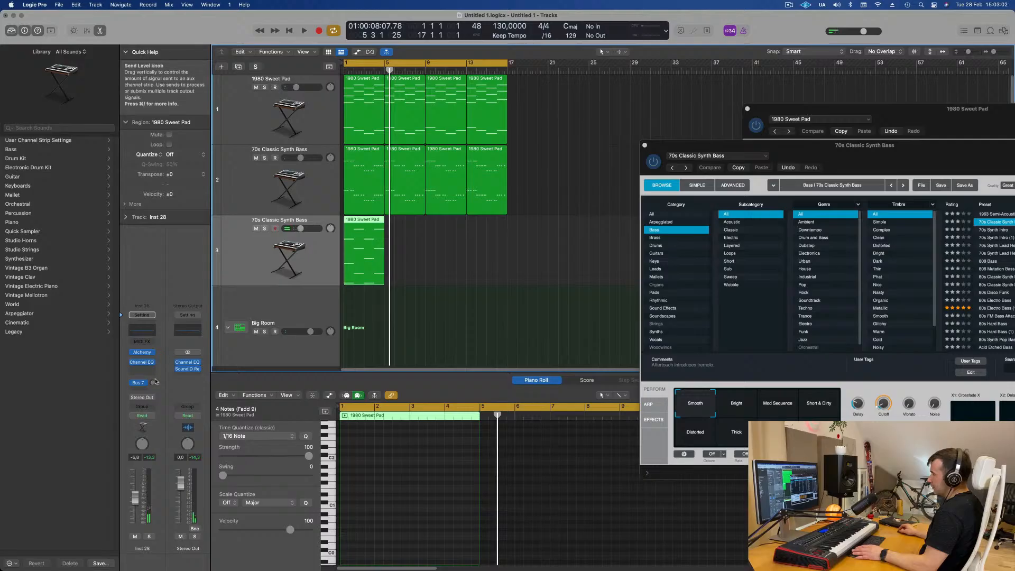
# Step: Insert the Arpeggiator MIDI effect on the duplicated bass track, move its window aside and audition it with playback
pyautogui.click(155, 341)
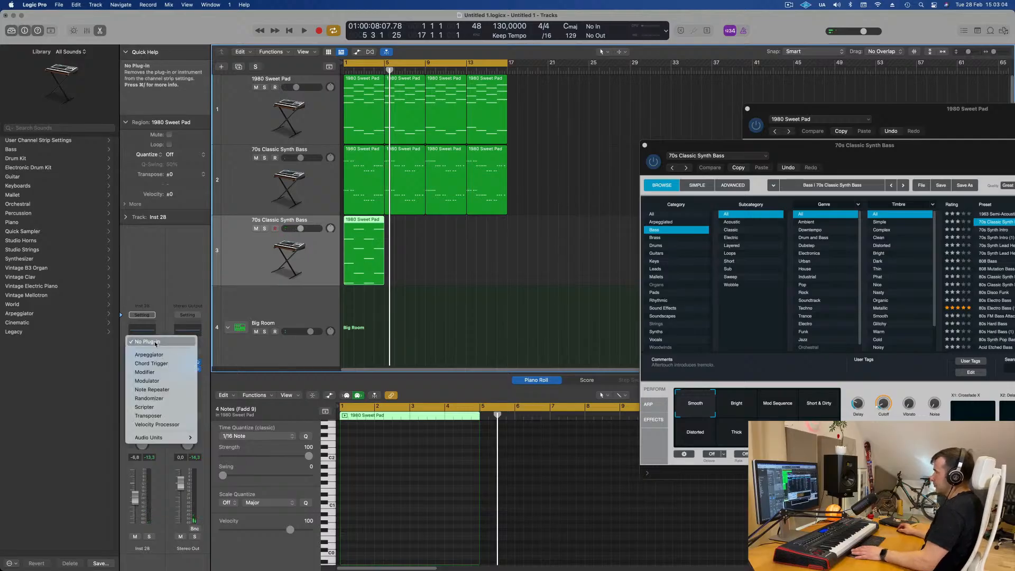
pyautogui.click(149, 354)
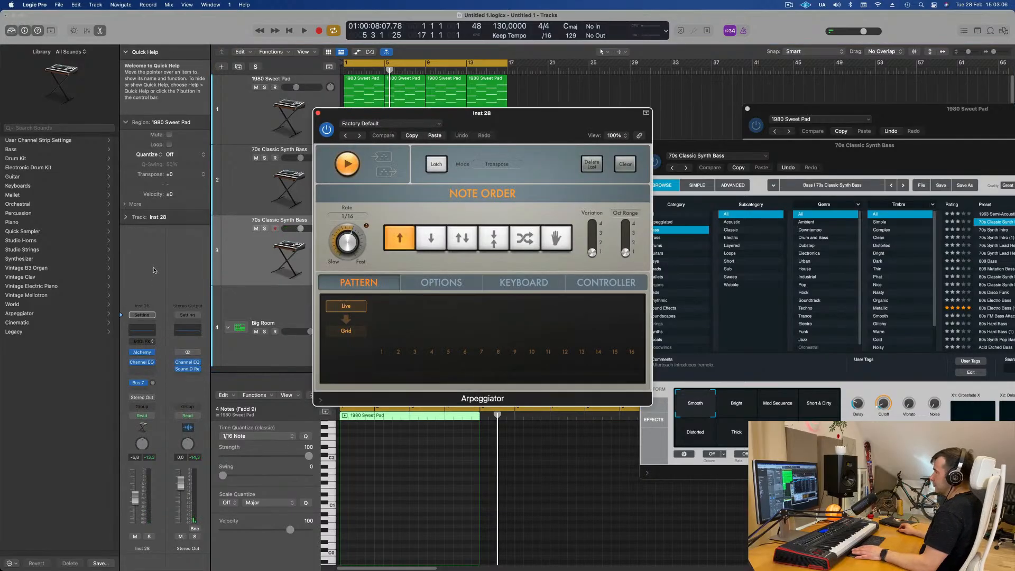
pyautogui.moveTo(402, 113); pyautogui.dragTo(647, 140)
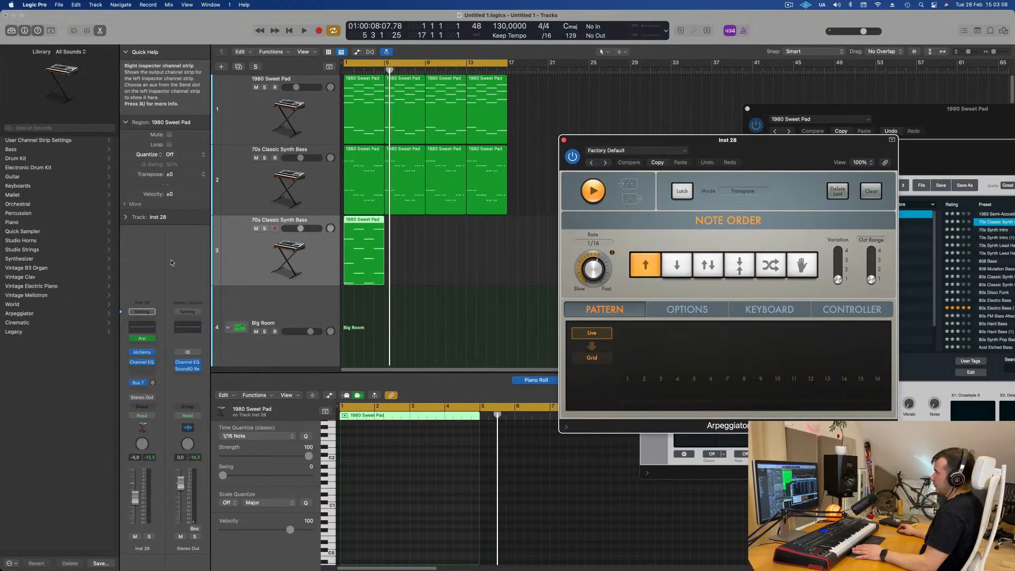
pyautogui.press('space')
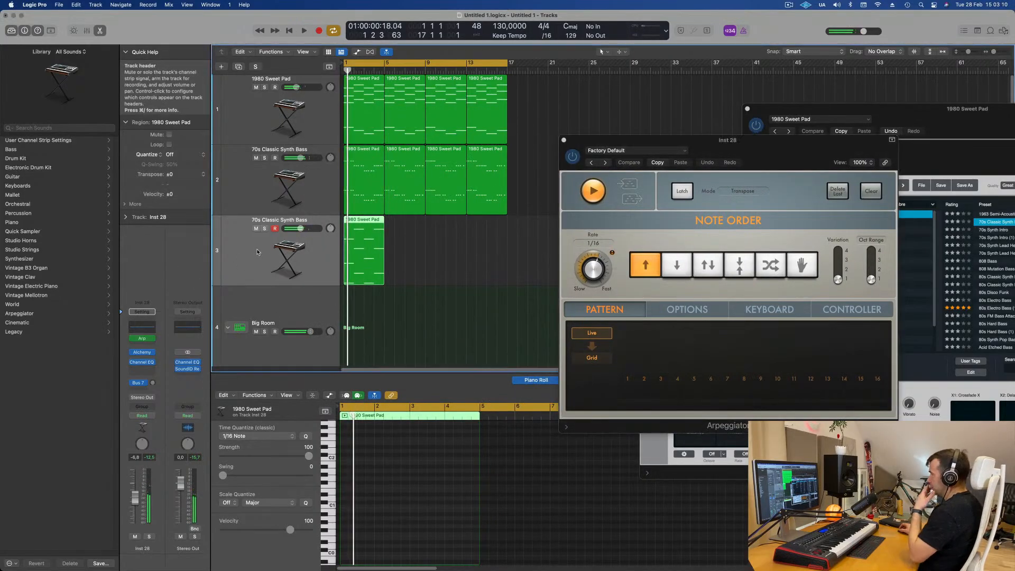
pyautogui.moveTo(779, 151); pyautogui.dragTo(692, 214)
pyautogui.press('space')
pyautogui.press('space')
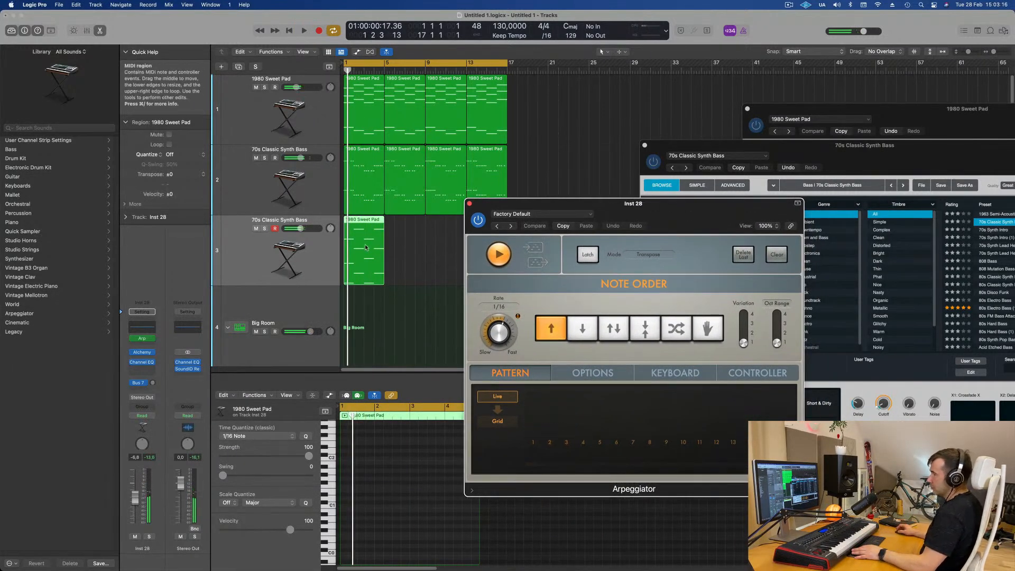
pyautogui.click(365, 246)
pyautogui.press('space')
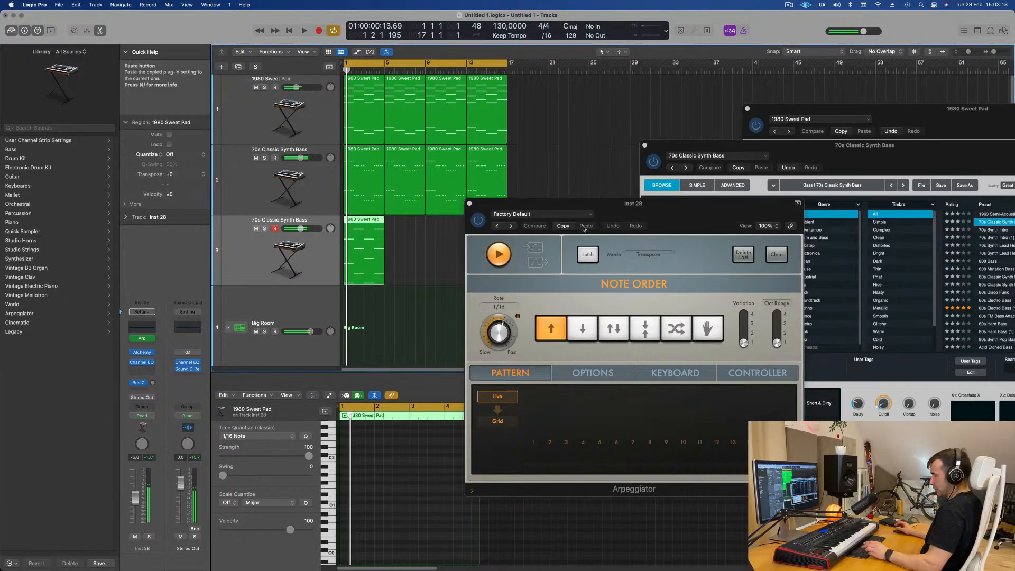
# Step: Open Alchemy on the duplicated bass track and raise its Cutoff during playback from the start
pyautogui.click(142, 352)
pyautogui.moveTo(590, 130); pyautogui.dragTo(745, 141)
pyautogui.press('Return')
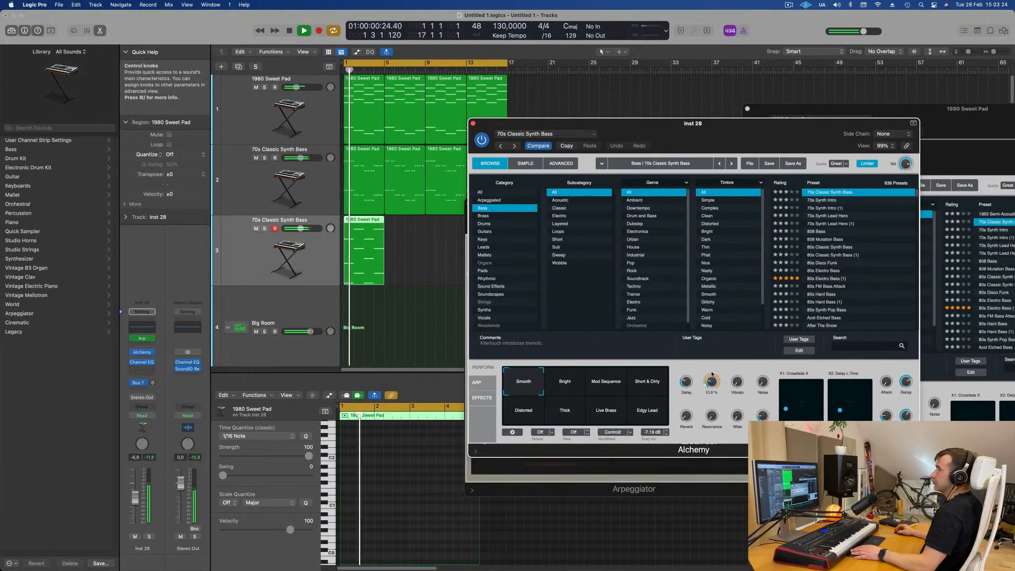
pyautogui.moveTo(711, 382); pyautogui.dragTo(710, 379)
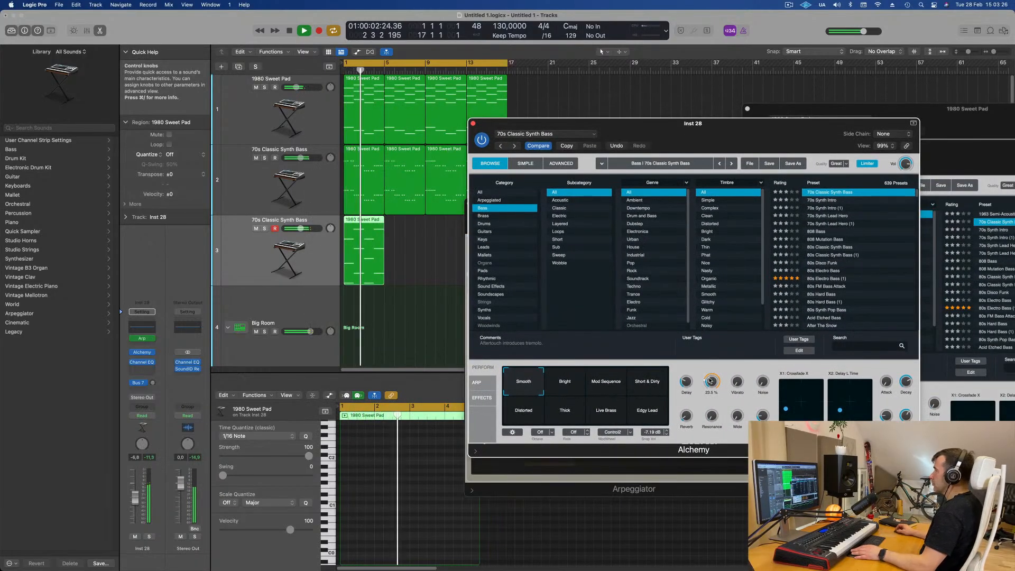
pyautogui.press('Return')
# Step: Bypass the Arpeggiator MIDI effect and enable Alchemy's built-in arpeggiator in Up mode, auditioning it with playback
pyautogui.click(473, 380)
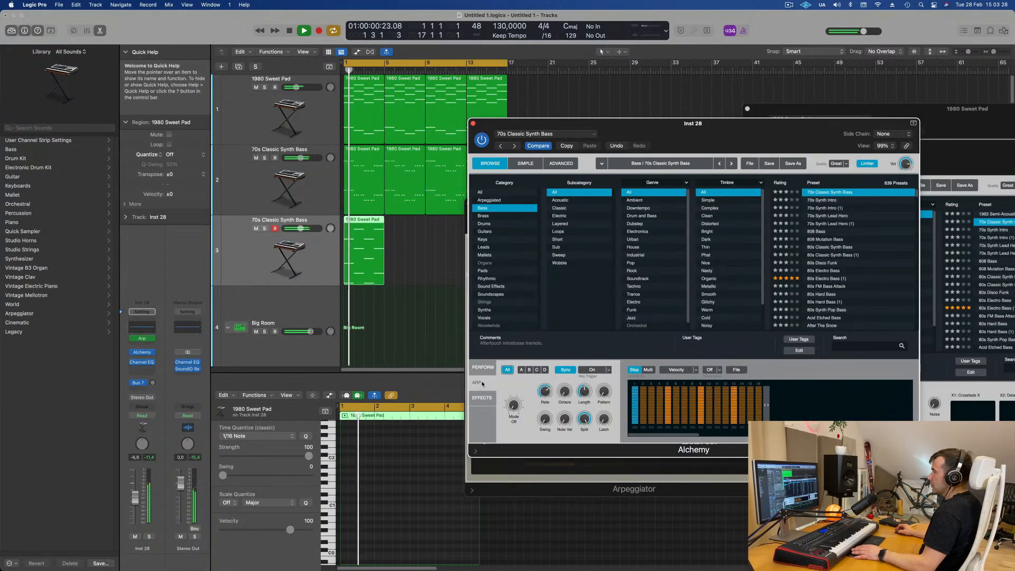
pyautogui.click(132, 339)
pyautogui.click(513, 405)
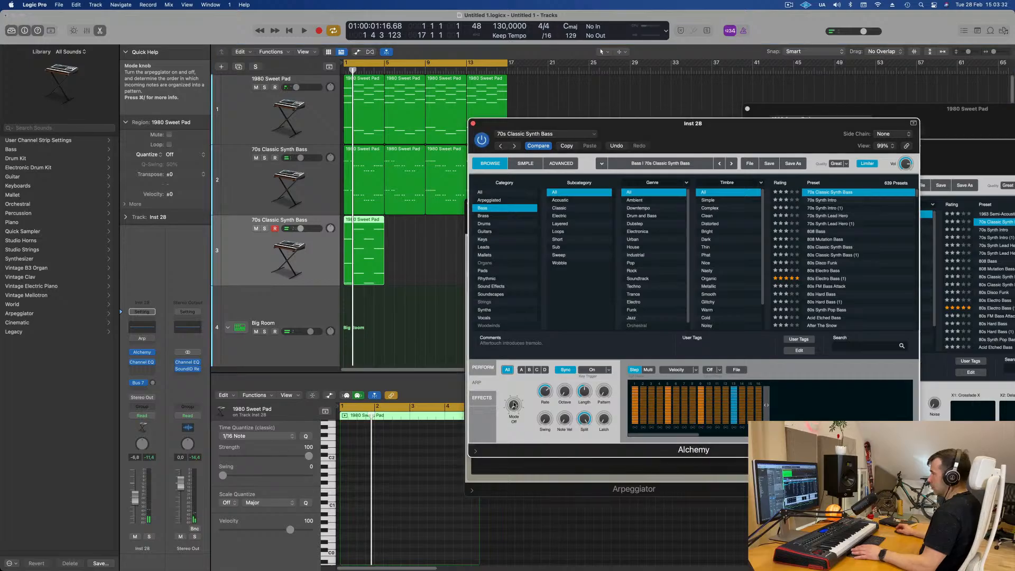
pyautogui.press('space')
pyautogui.moveTo(706, 139); pyautogui.dragTo(732, 154)
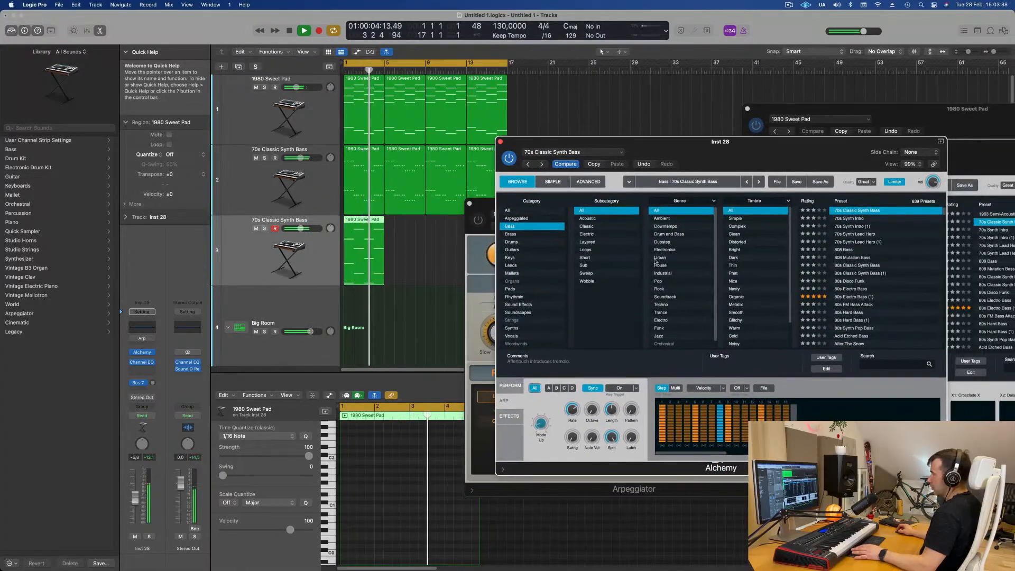
pyautogui.press('space')
pyautogui.press('space')
# Step: Load a preset pattern into Alchemy's arpeggiator and raise the duplicated bass track's volume to -4.0 dB
pyautogui.click(763, 387)
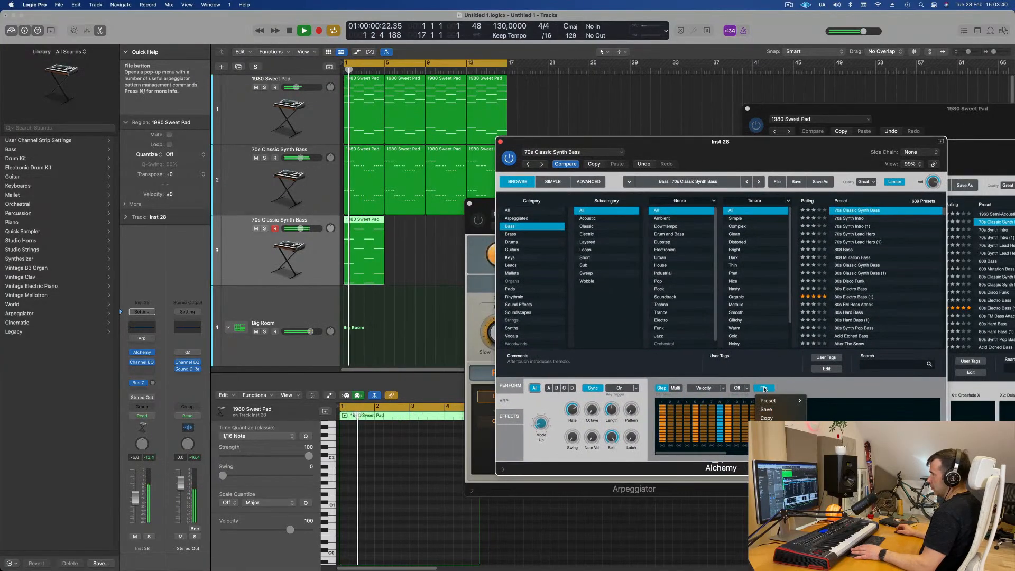
pyautogui.moveTo(770, 400)
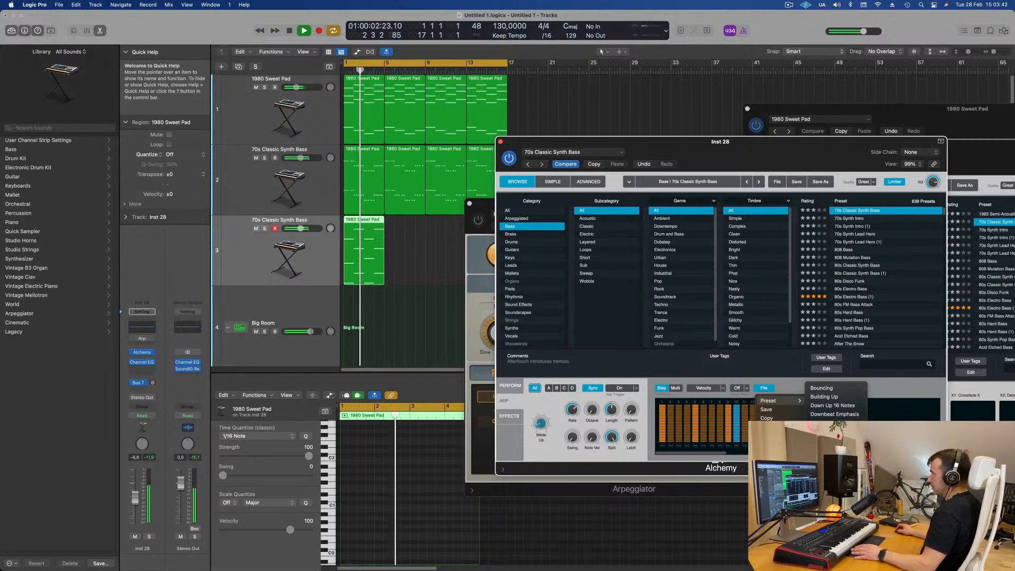
pyautogui.click(832, 484)
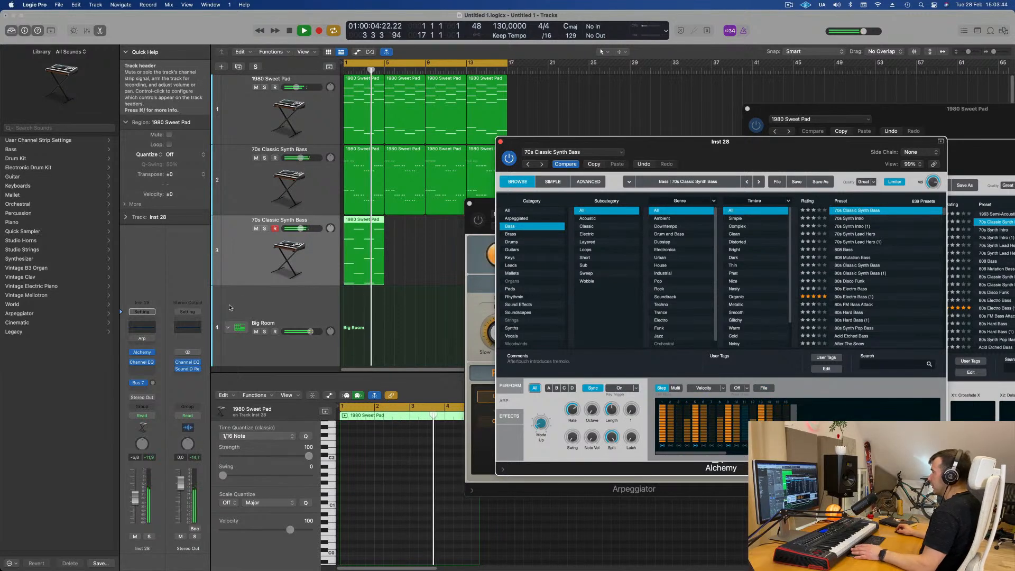
pyautogui.click(117, 530)
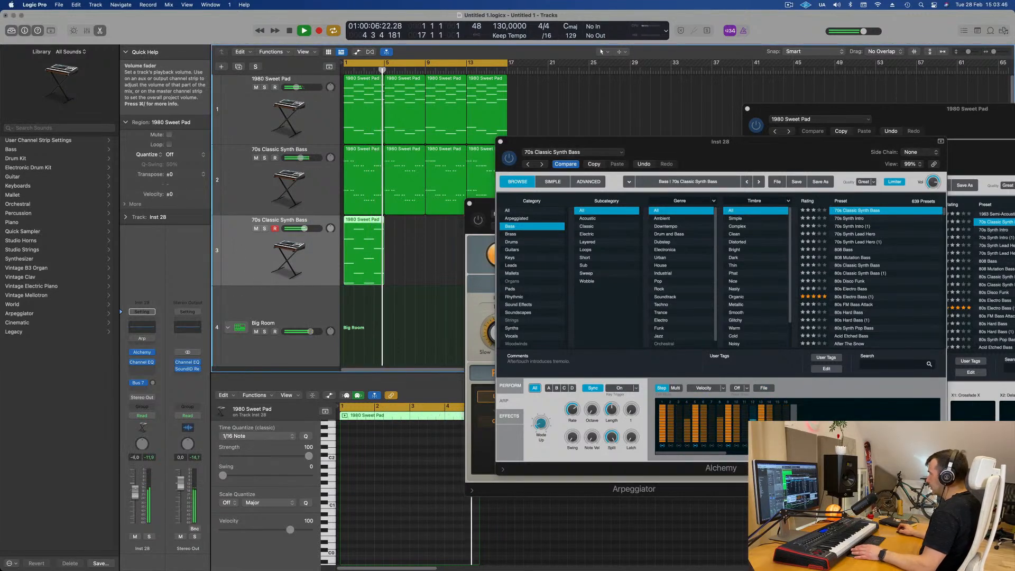
# Step: Repeat the region on the duplicated bass track to fill the 16 bars, then play it and select all four regions
pyautogui.press('space')
pyautogui.press('super+r')
pyautogui.press('super+r')
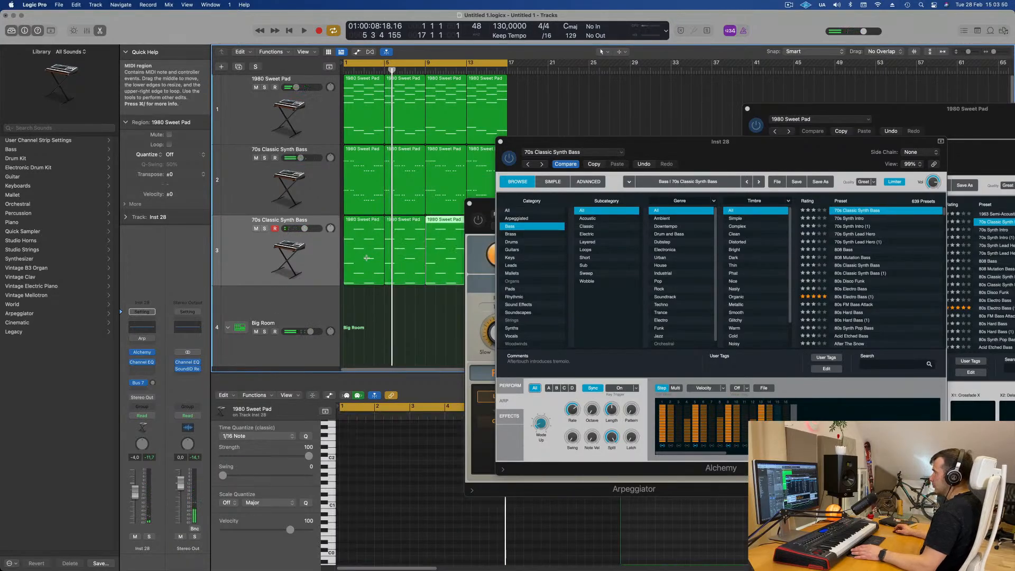
pyautogui.press('space')
pyautogui.click(245, 263)
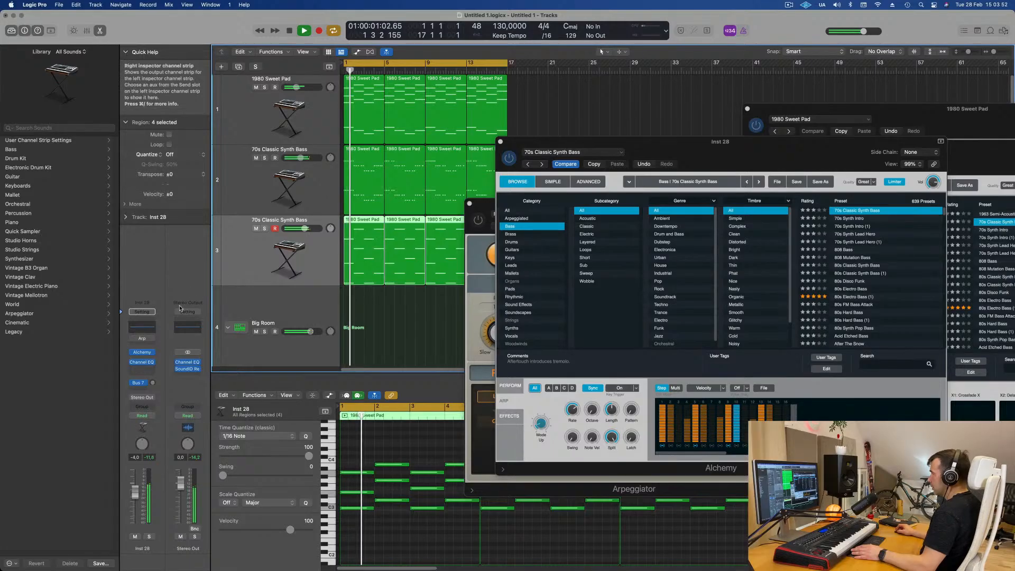
# Step: Reopen Alchemy on the duplicated bass track and adjust the Cutoff in its performance controls
pyautogui.click(137, 352)
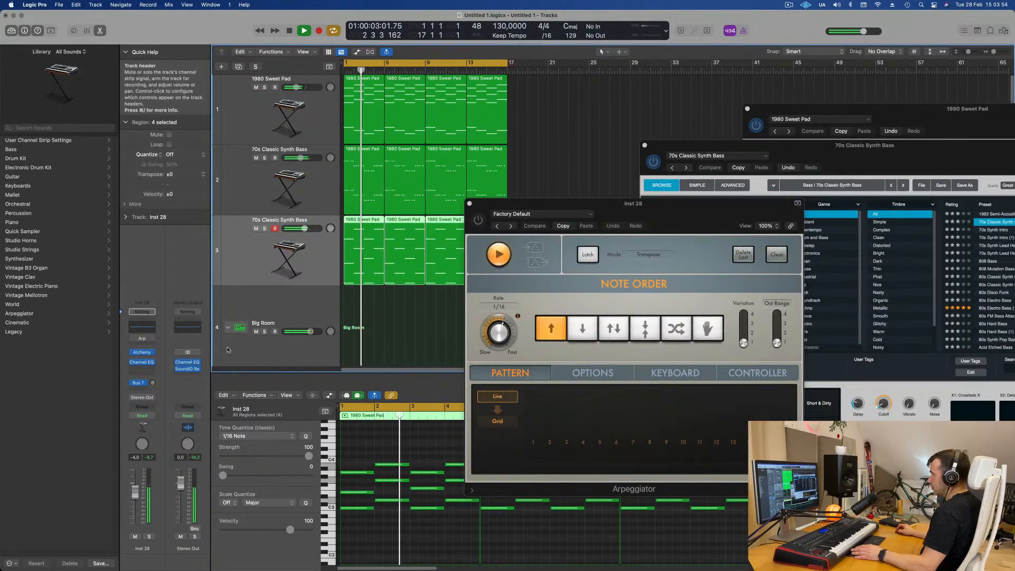
pyautogui.click(139, 352)
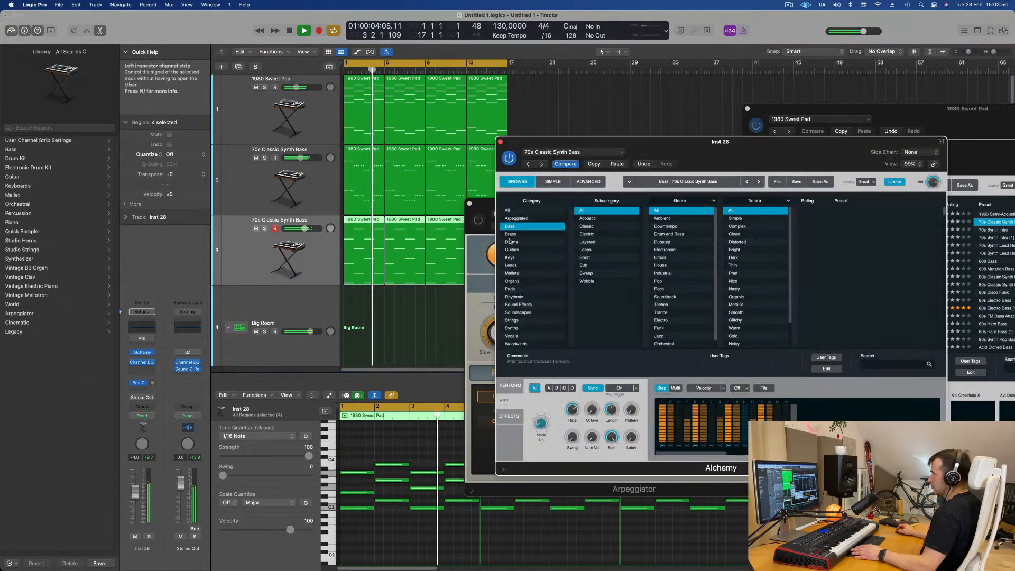
pyautogui.moveTo(724, 146); pyautogui.dragTo(586, 155)
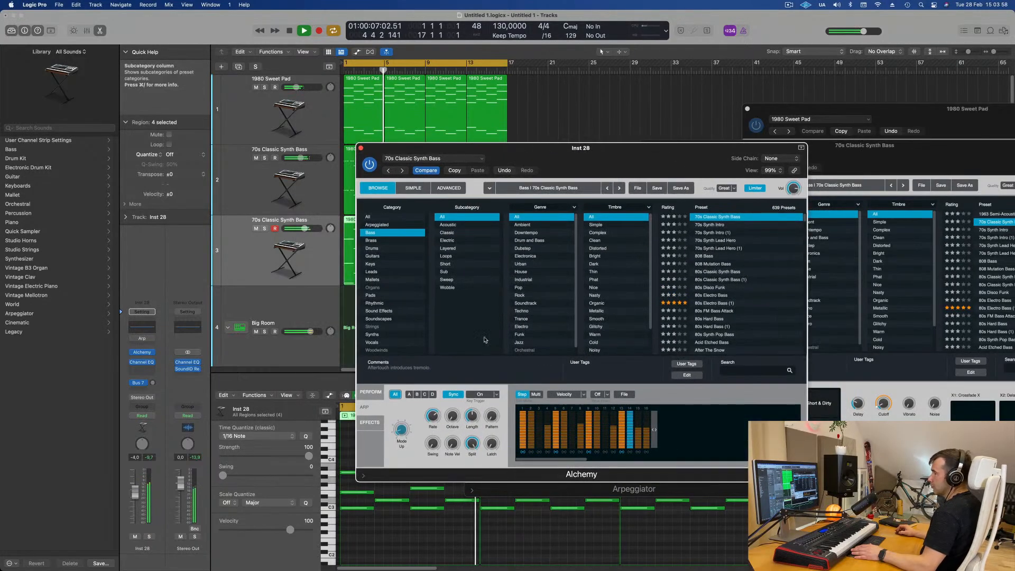
pyautogui.click(371, 391)
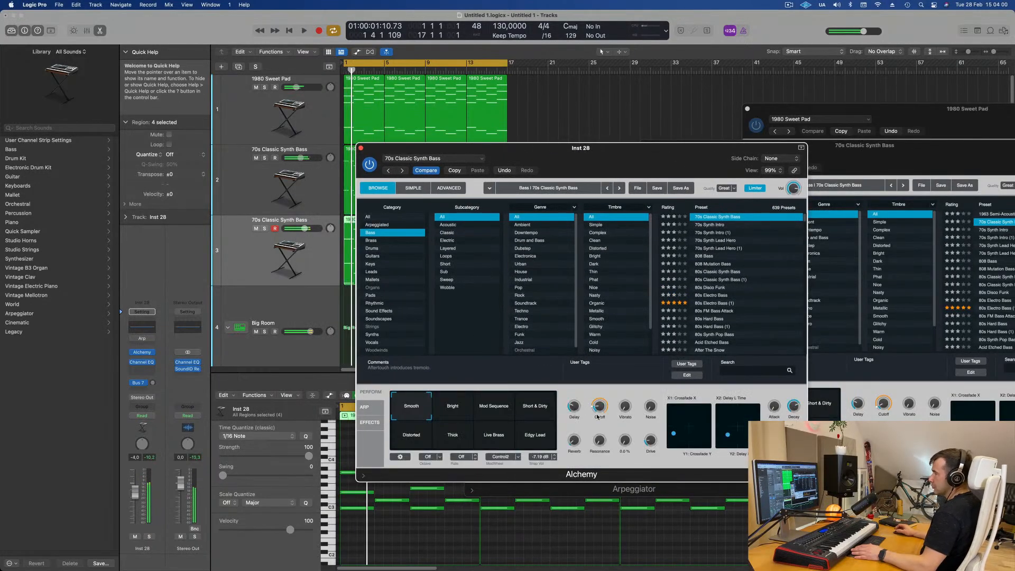
pyautogui.moveTo(602, 407); pyautogui.dragTo(602, 398)
# Step: Audition the other Alchemy performance snapshots from Short & Dirty to Edgy Lead, then return to Smooth and restart playback
pyautogui.click(535, 411)
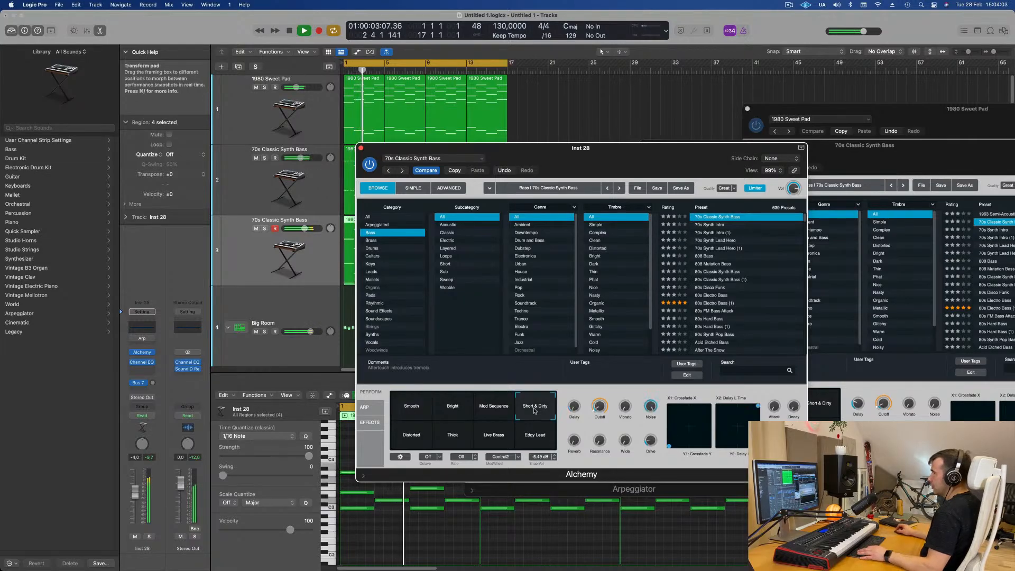
pyautogui.click(486, 408)
pyautogui.click(448, 416)
pyautogui.click(414, 436)
pyautogui.click(447, 439)
pyautogui.click(493, 435)
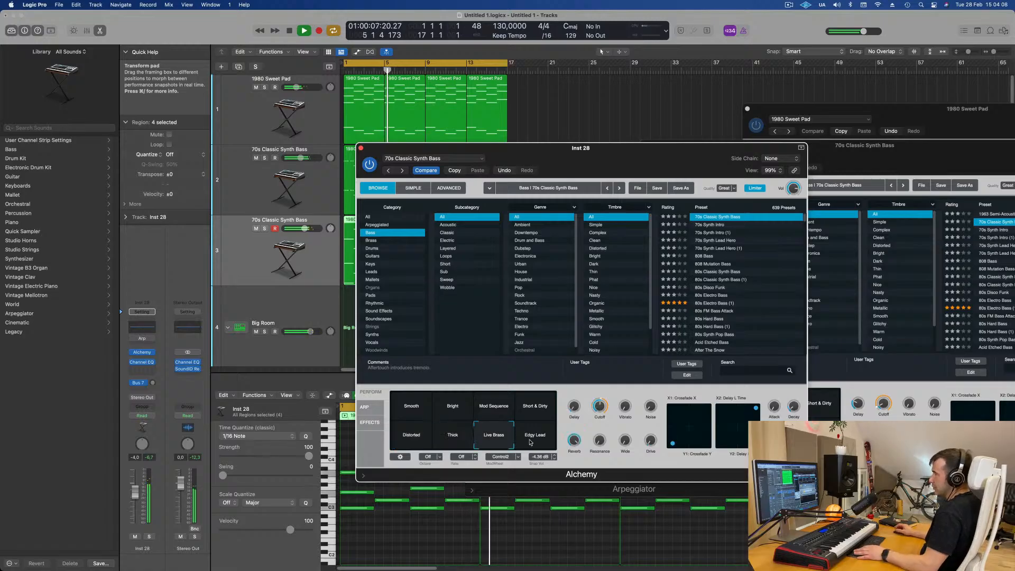
pyautogui.click(531, 442)
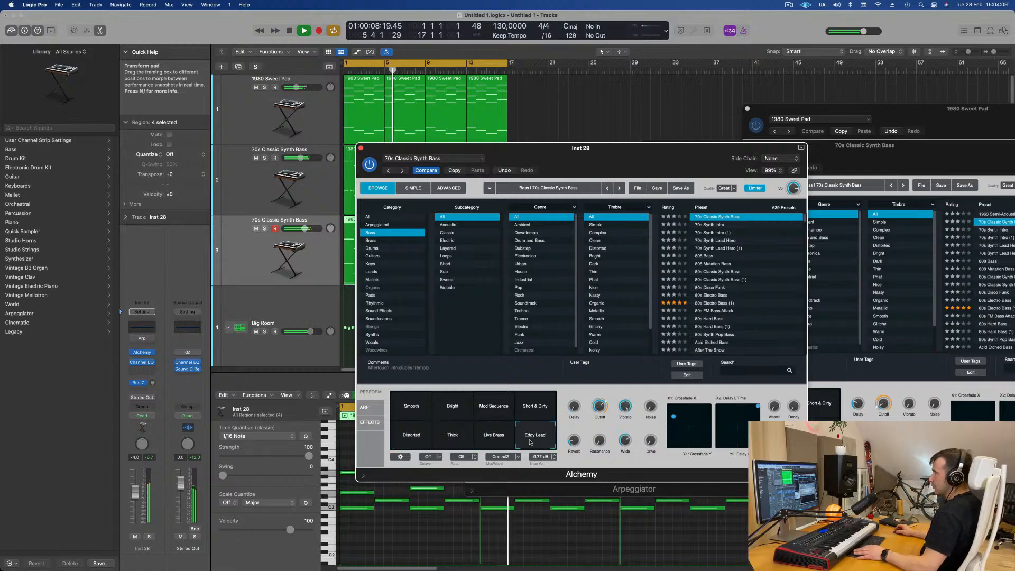
pyautogui.click(412, 409)
pyautogui.press('Return')
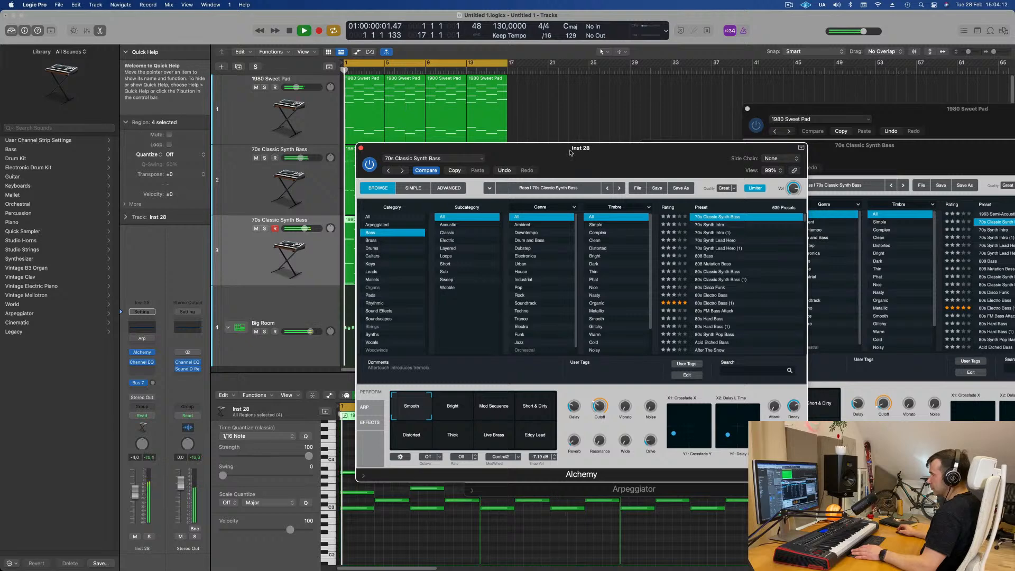
# Step: Load the Rolling Groove preset into Alchemy's arpeggiator and move the plug-in window clear of the tracks
pyautogui.moveTo(570, 152); pyautogui.dragTo(609, 130)
pyautogui.click(402, 384)
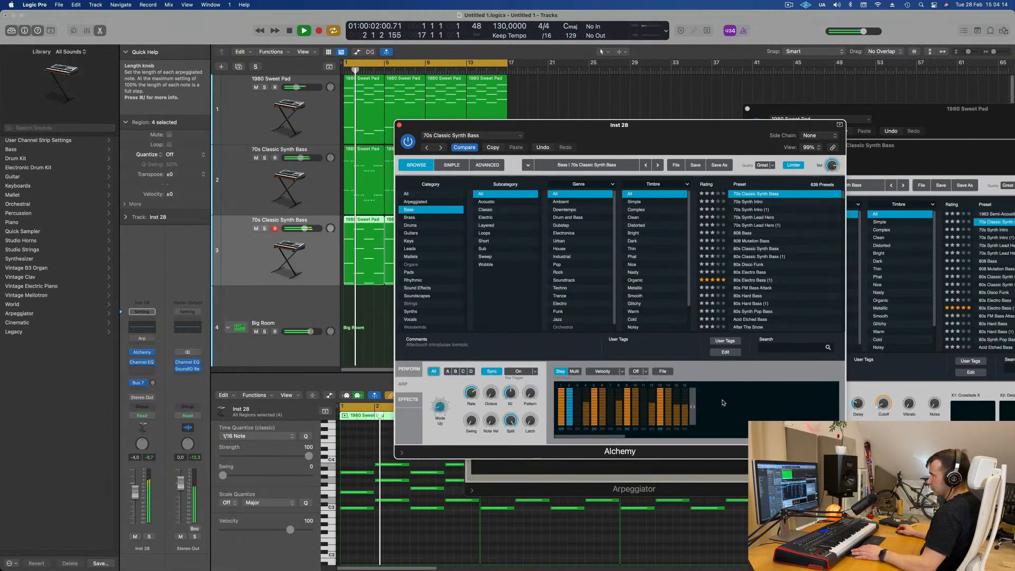
pyautogui.click(662, 371)
pyautogui.moveTo(674, 385)
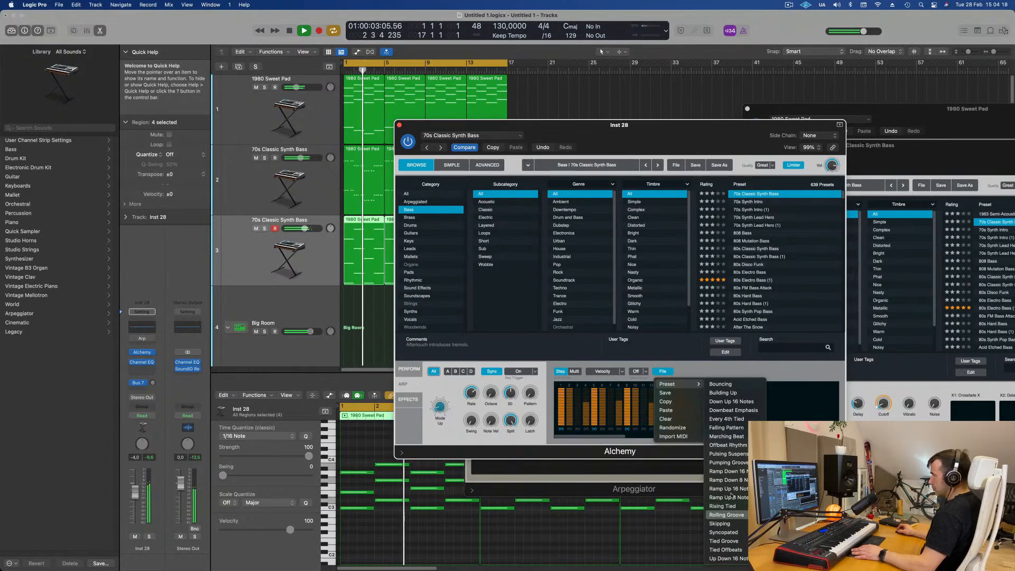
pyautogui.click(736, 513)
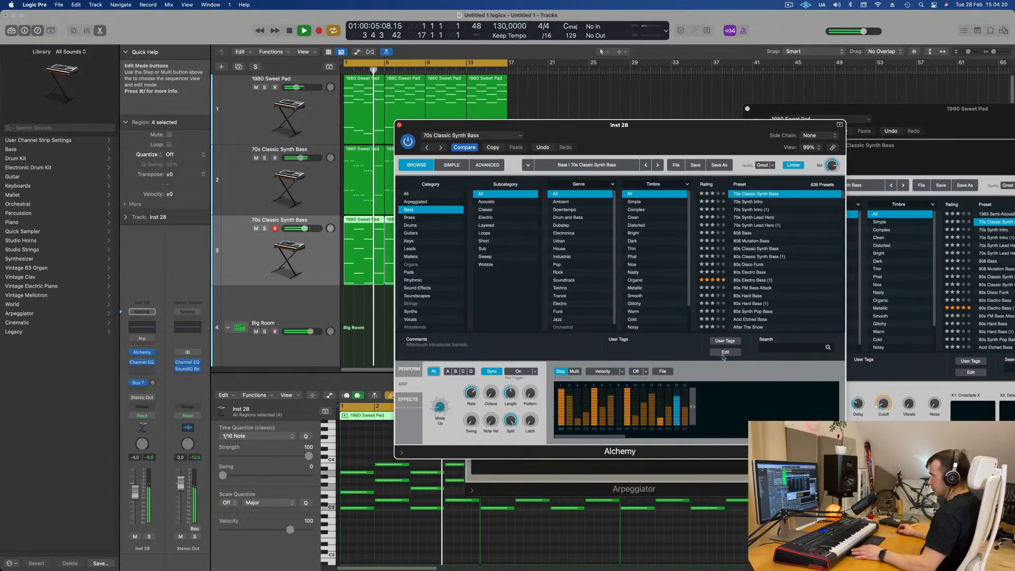
pyautogui.moveTo(650, 128); pyautogui.dragTo(791, 99)
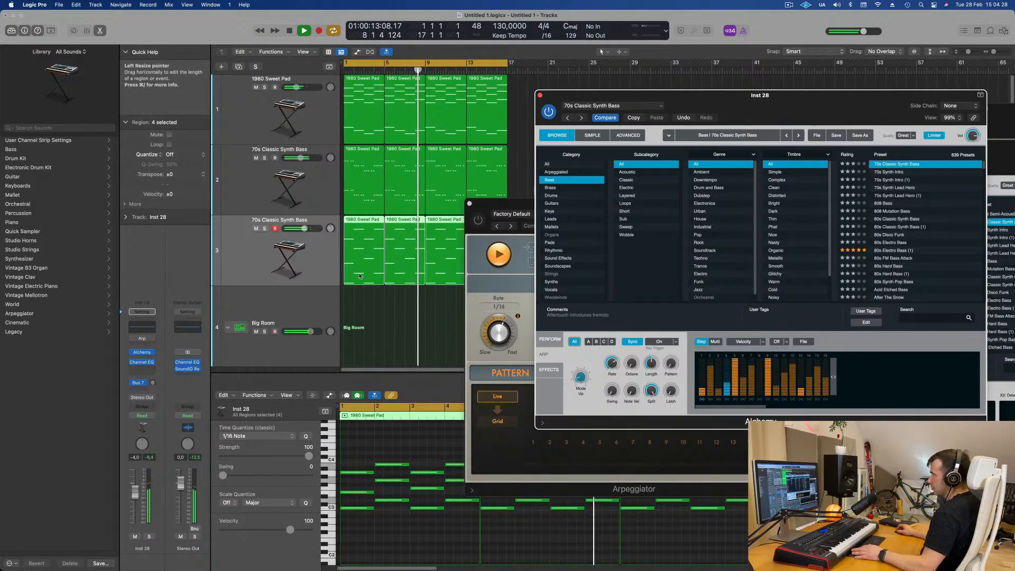
# Step: Show the mixer and copy the Compressor from the pad channel to the duplicated bass channel after its Channel EQ
pyautogui.click(249, 264)
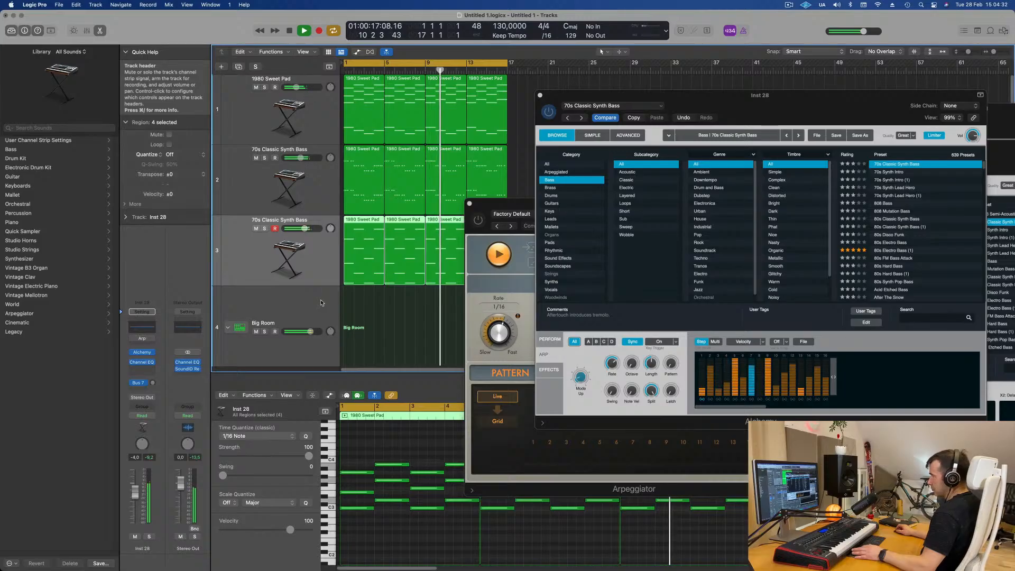
pyautogui.press('x')
pyautogui.moveTo(534, 209); pyautogui.dragTo(701, 220)
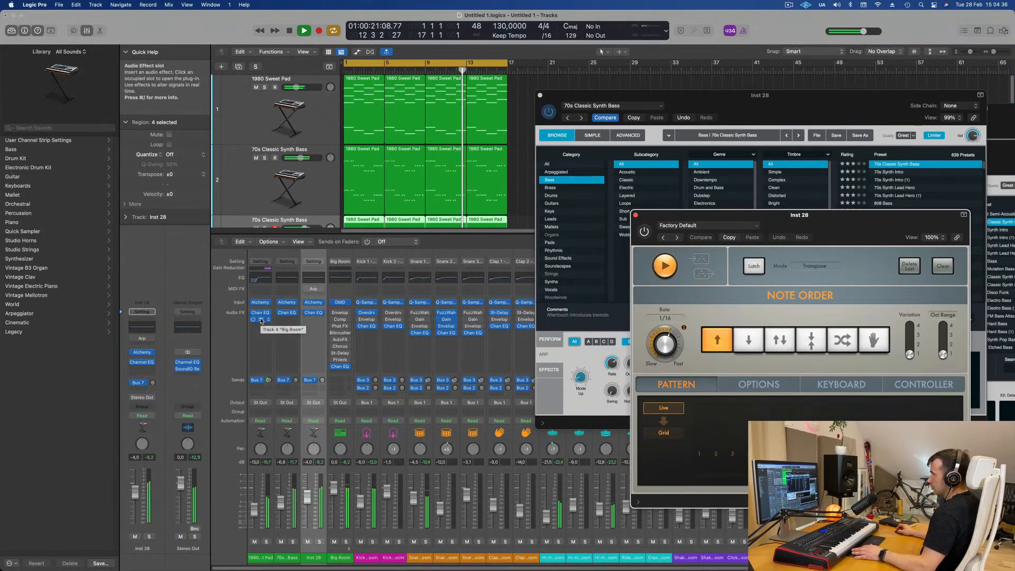
pyautogui.moveTo(315, 323); pyautogui.dragTo(315, 319)
pyautogui.scroll(-2, 332, 194)
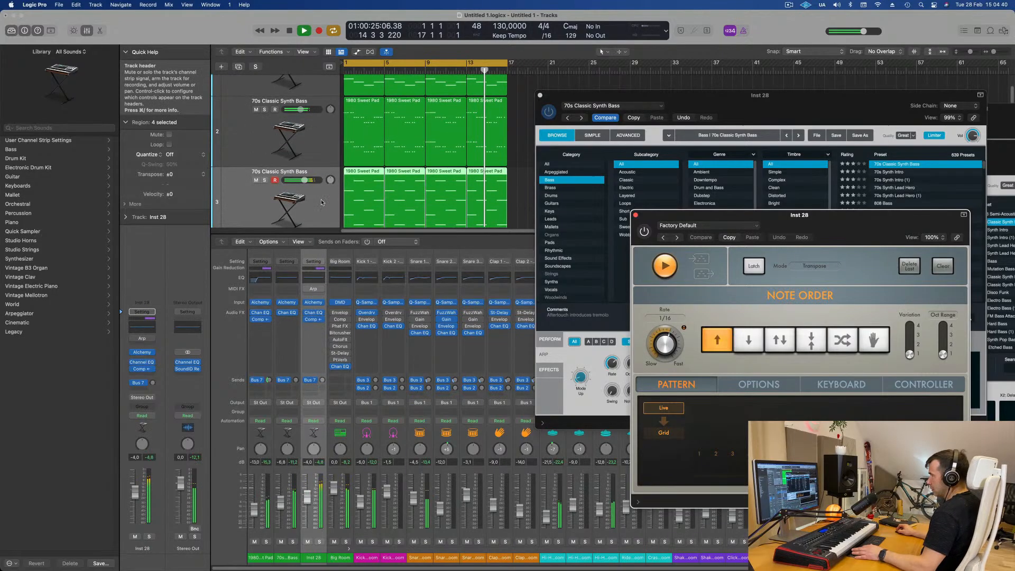
pyautogui.scroll(-1, 321, 202)
# Step: Adjust the Octave and Note Vel settings of Alchemy's arpeggiator on the duplicated bass track during playback
pyautogui.moveTo(687, 95); pyautogui.dragTo(473, 172)
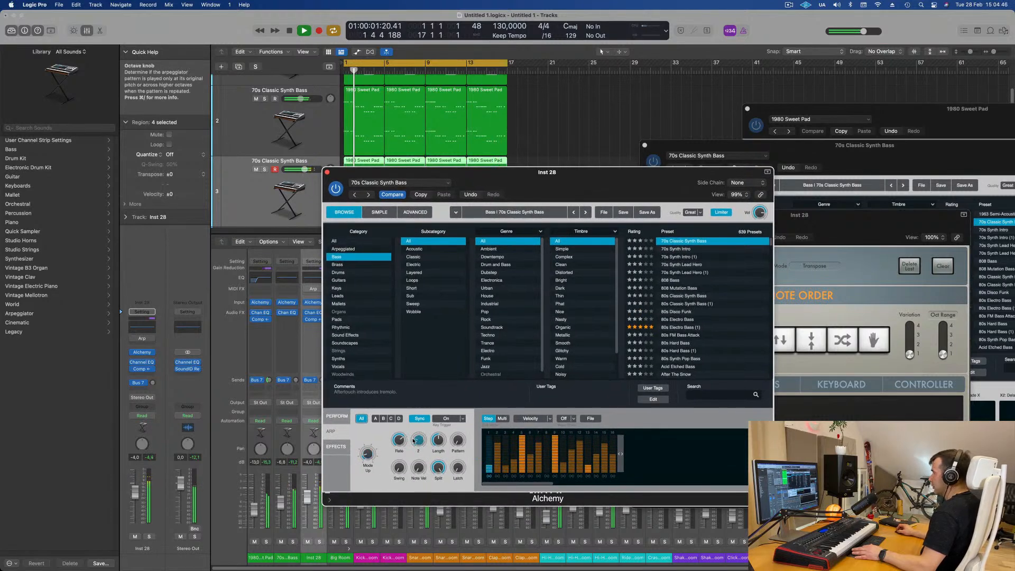
pyautogui.moveTo(486, 171); pyautogui.dragTo(565, 94)
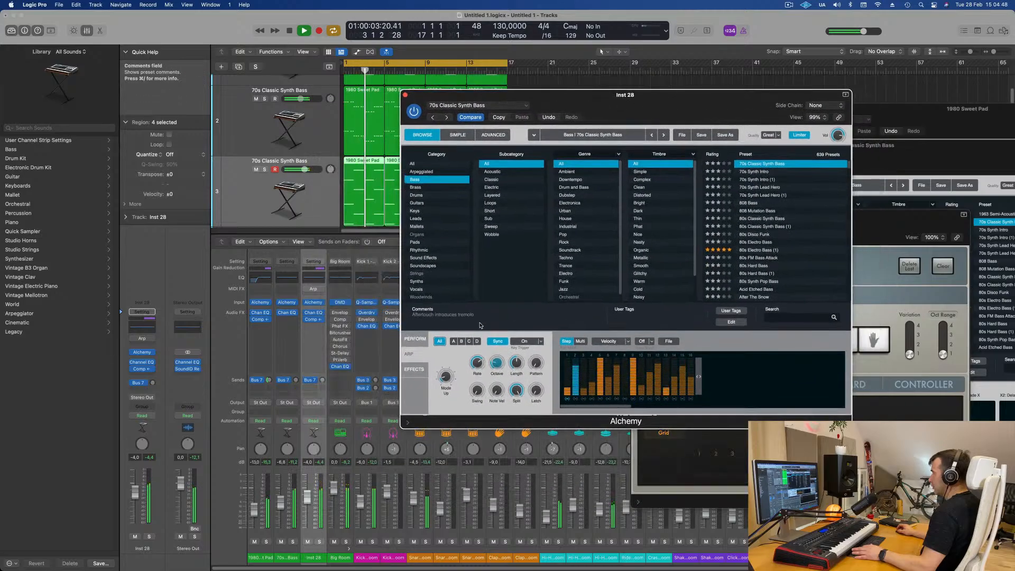
pyautogui.moveTo(536, 365); pyautogui.dragTo(538, 370)
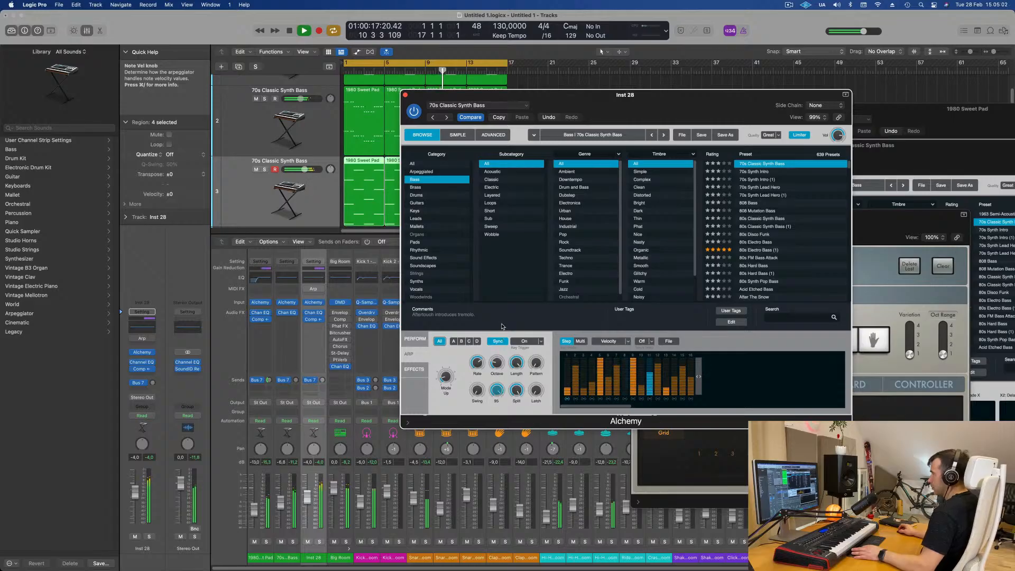
# Step: Lower the Note Vel setting of Alchemy's arpeggiator and check its sequencer in both the Multi and Step views
pyautogui.moveTo(502, 327); pyautogui.dragTo(501, 448)
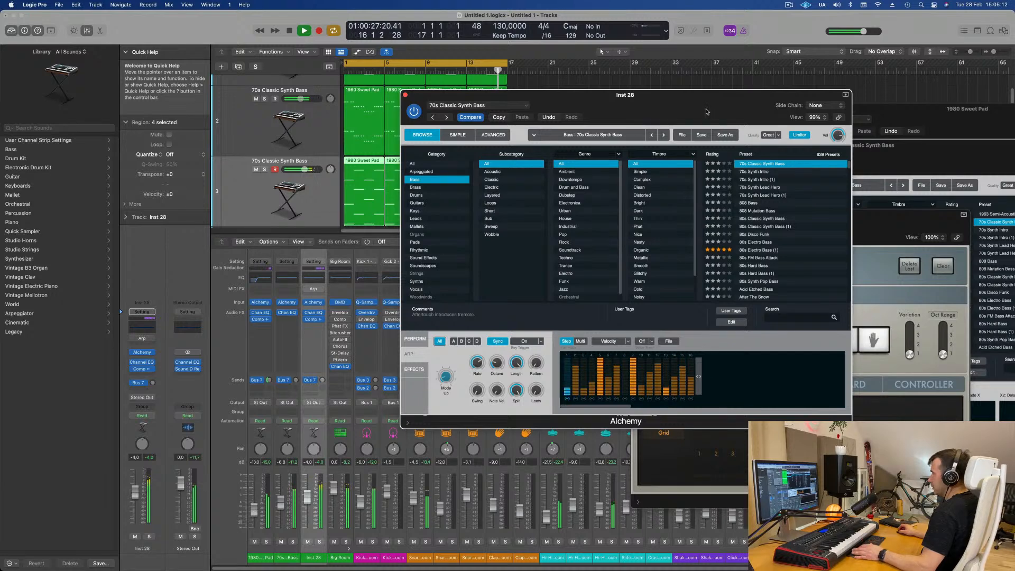
pyautogui.moveTo(555, 94); pyautogui.dragTo(573, 57)
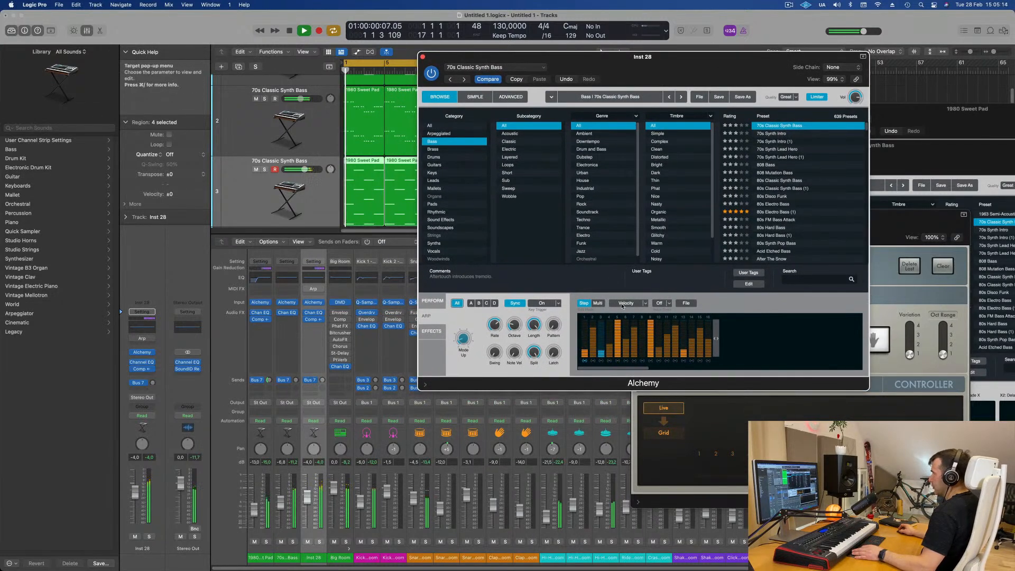
pyautogui.click(600, 304)
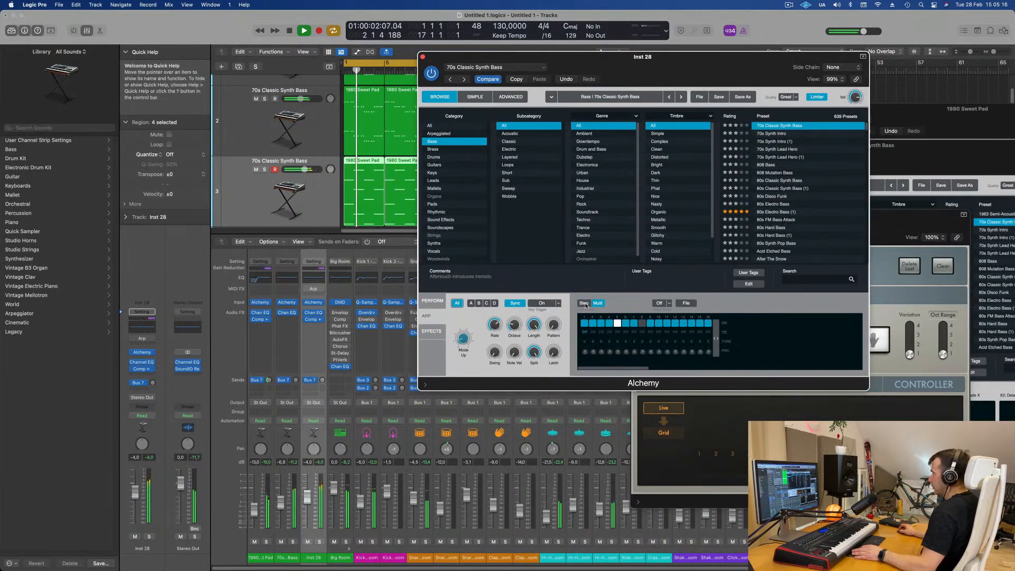
pyautogui.click(583, 303)
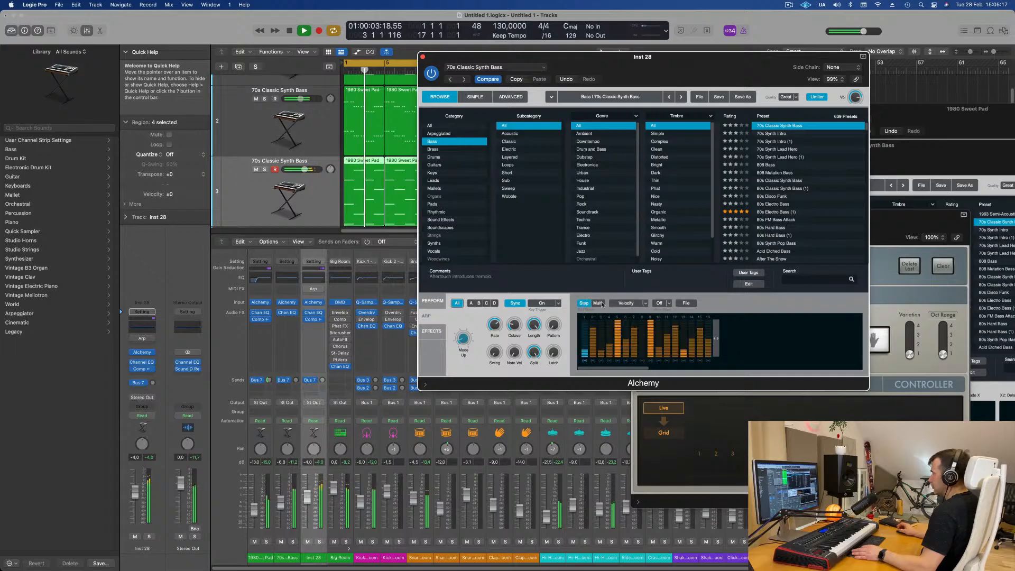
# Step: Audition Alchemy's tied, up-down, rising and syncopated arpeggiator pattern presets on the duplicated bass during playback
pyautogui.click(685, 303)
pyautogui.moveTo(706, 319)
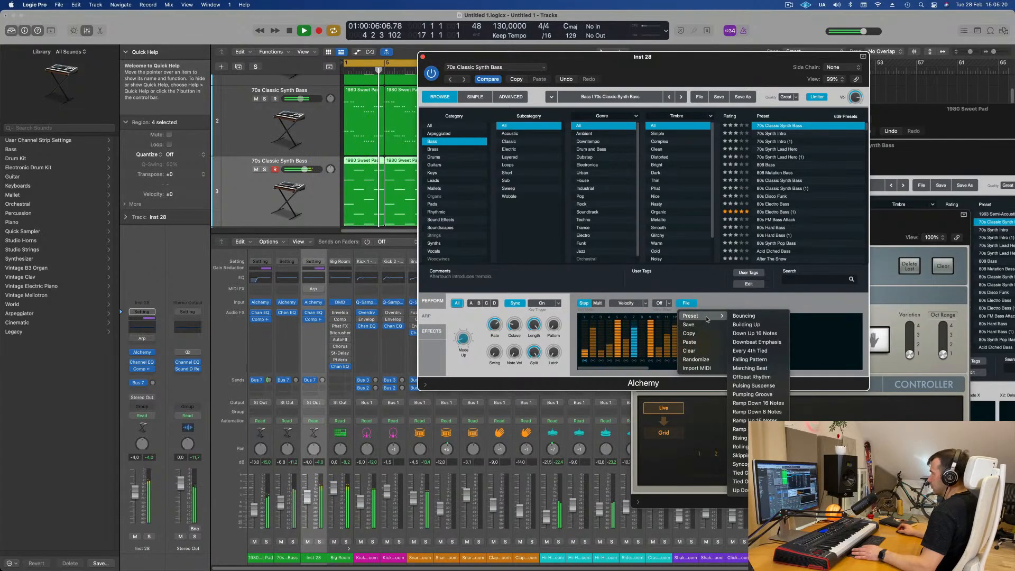
pyautogui.click(739, 472)
pyautogui.click(686, 303)
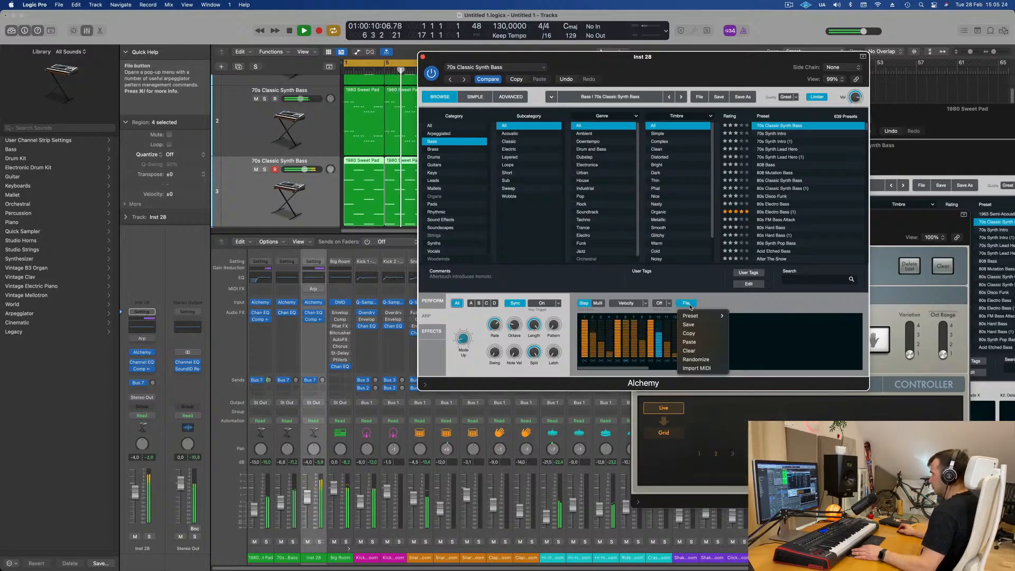
pyautogui.moveTo(706, 316)
pyautogui.click(740, 490)
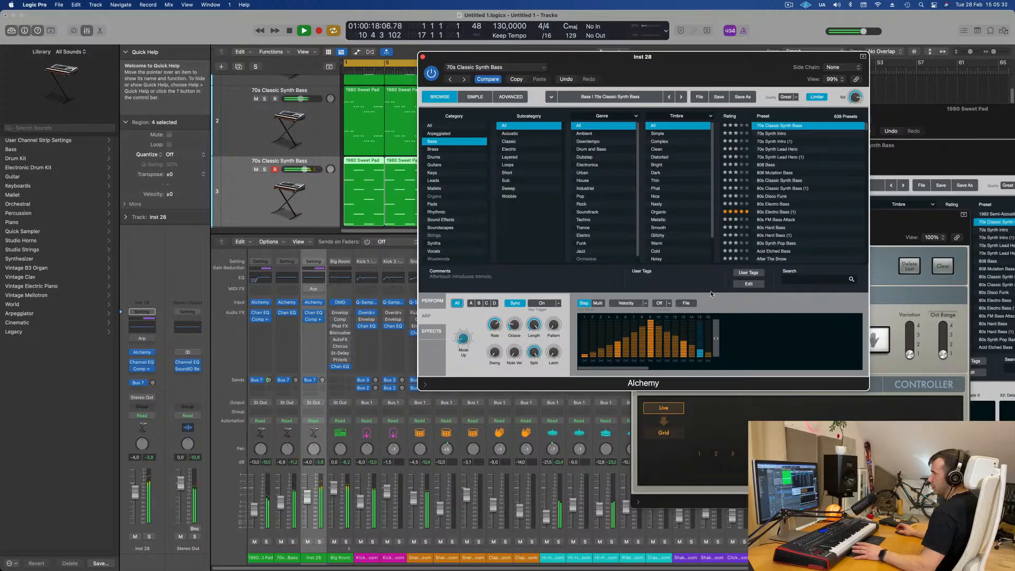
pyautogui.click(686, 303)
pyautogui.moveTo(702, 316)
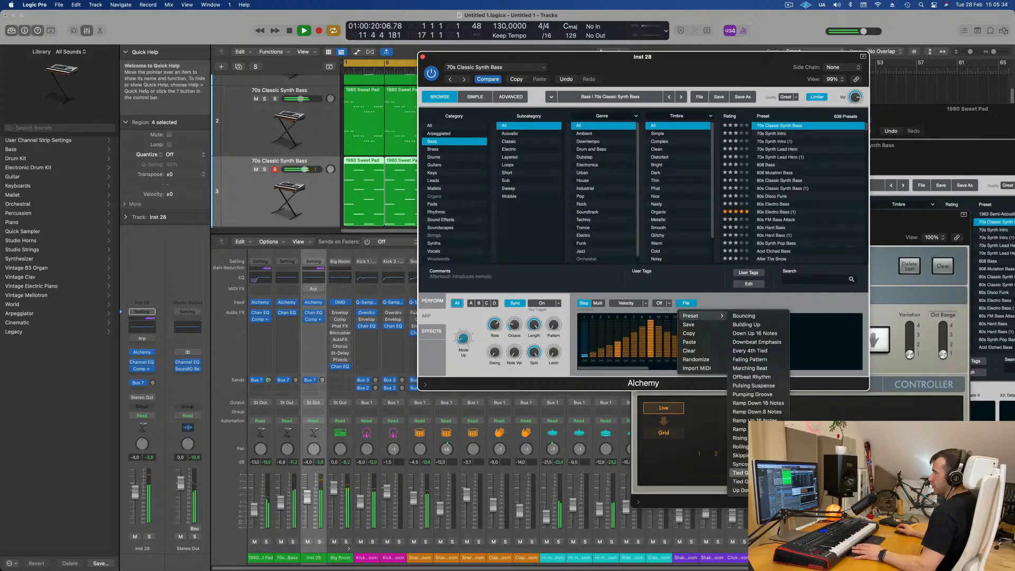
pyautogui.click(740, 437)
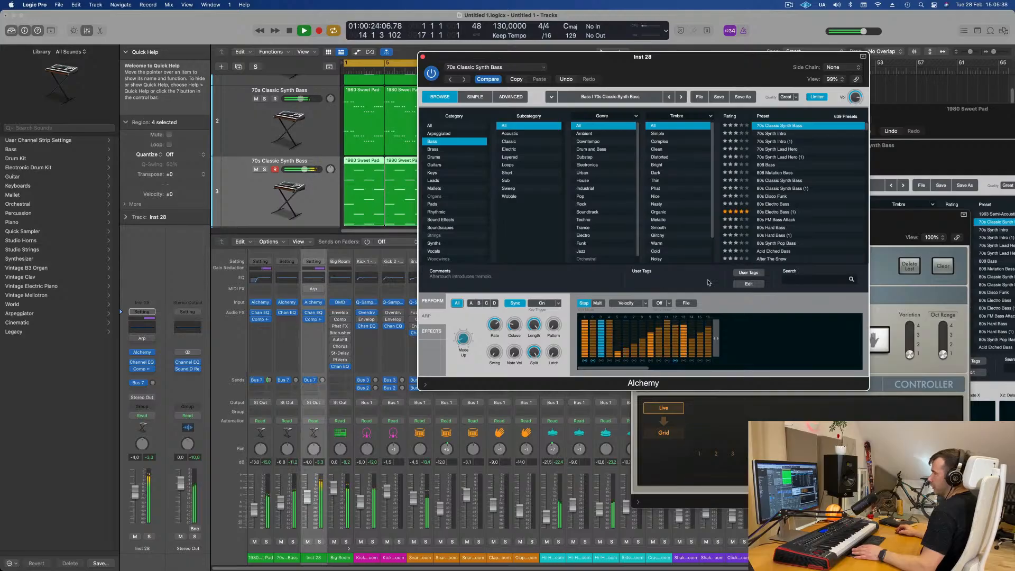
pyautogui.click(686, 304)
pyautogui.moveTo(699, 316)
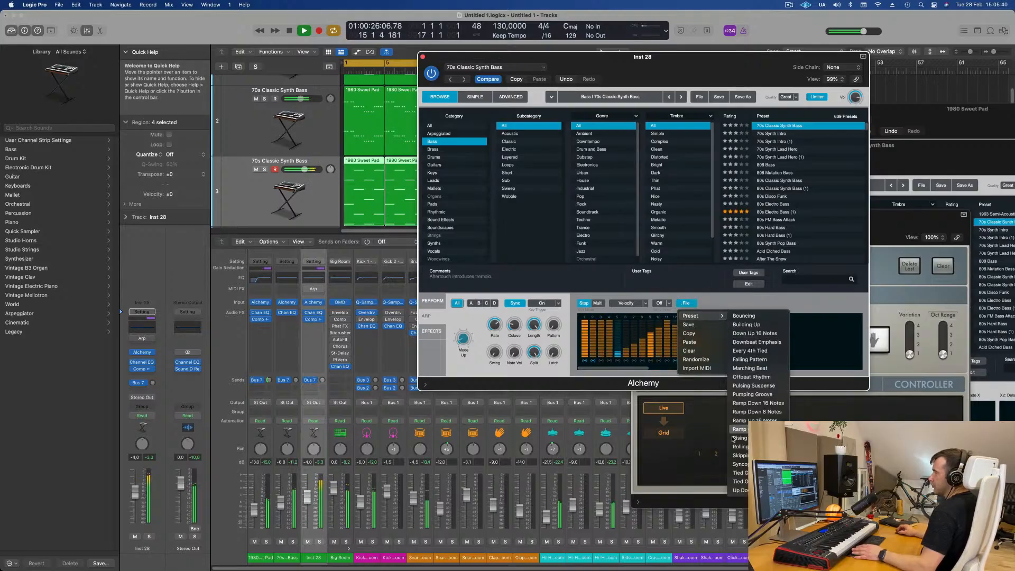
pyautogui.click(735, 464)
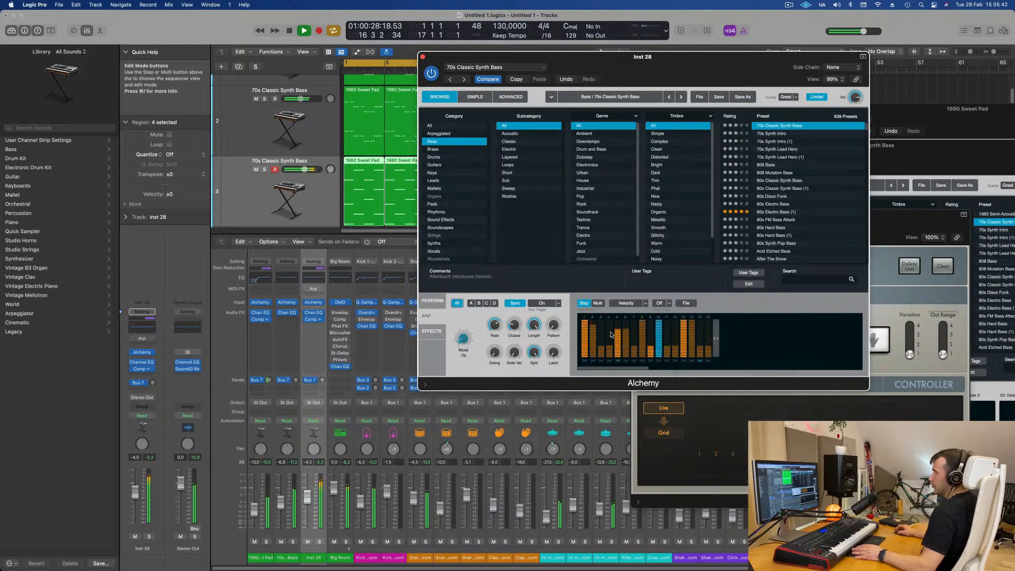
# Step: Try the Ramp Down 16 Notes pattern and load the Every 4th Tied preset in Alchemy's arpeggiator
pyautogui.click(685, 303)
pyautogui.moveTo(699, 316)
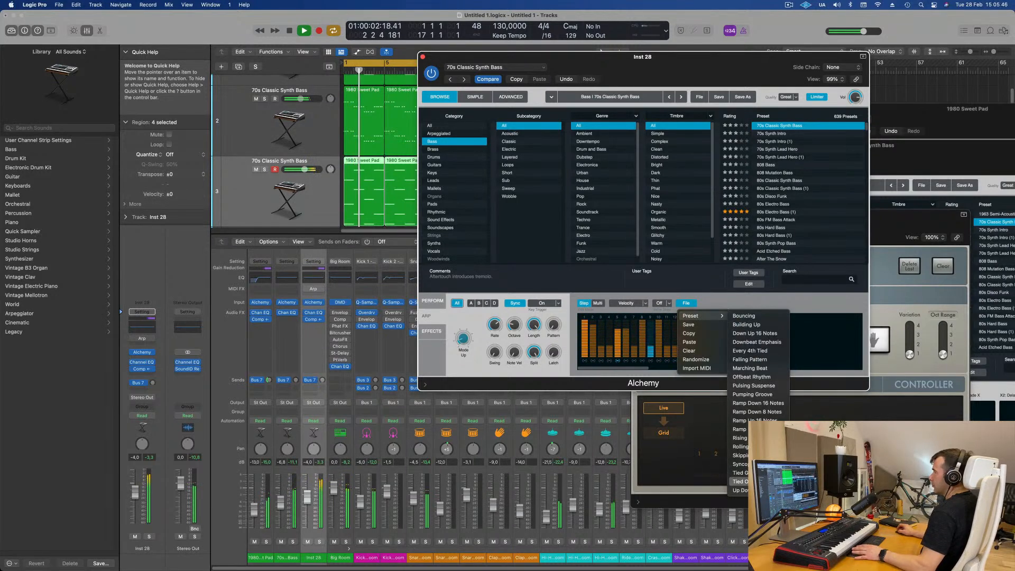
pyautogui.click(768, 404)
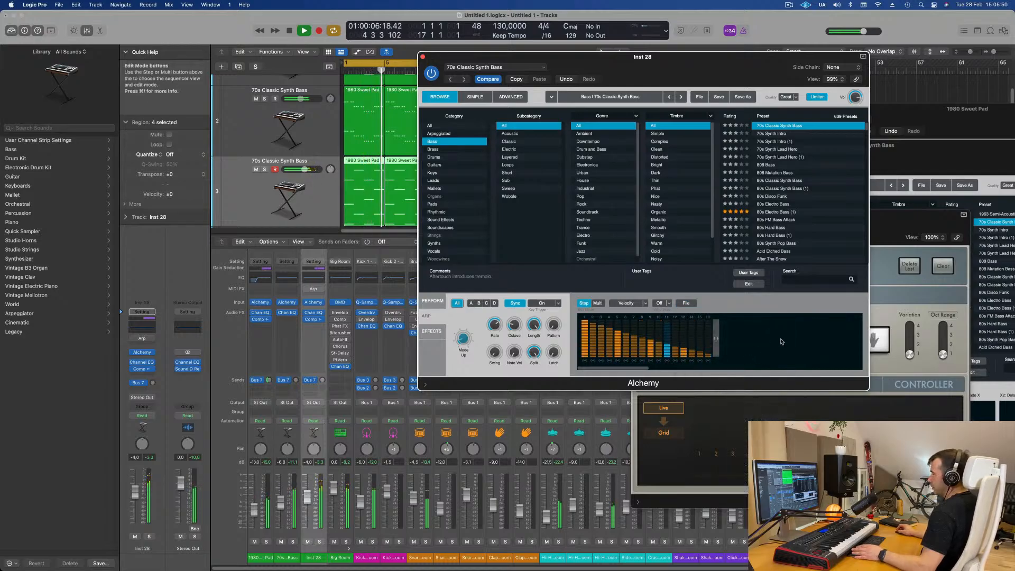
pyautogui.click(685, 302)
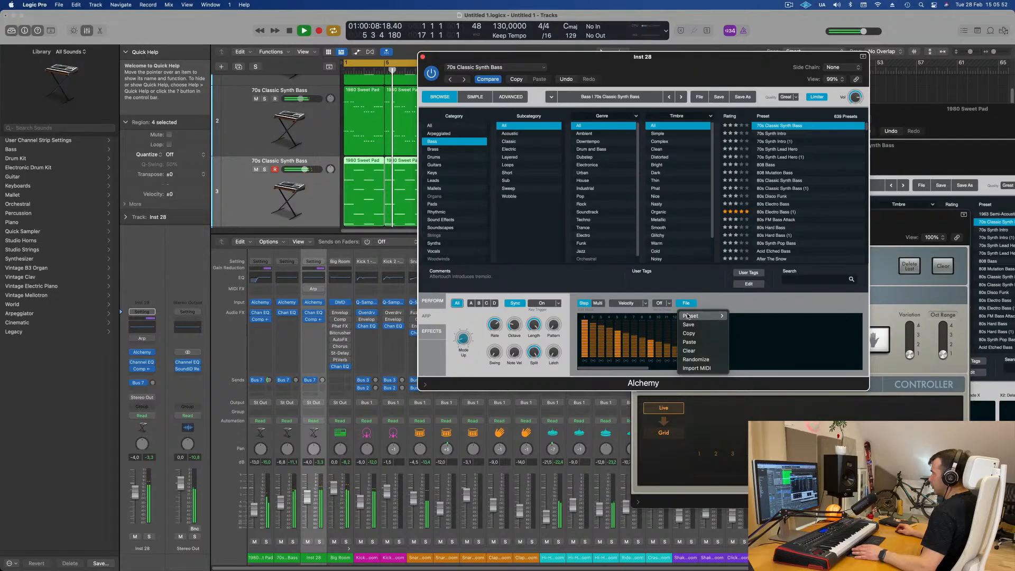
pyautogui.moveTo(708, 315)
pyautogui.click(756, 350)
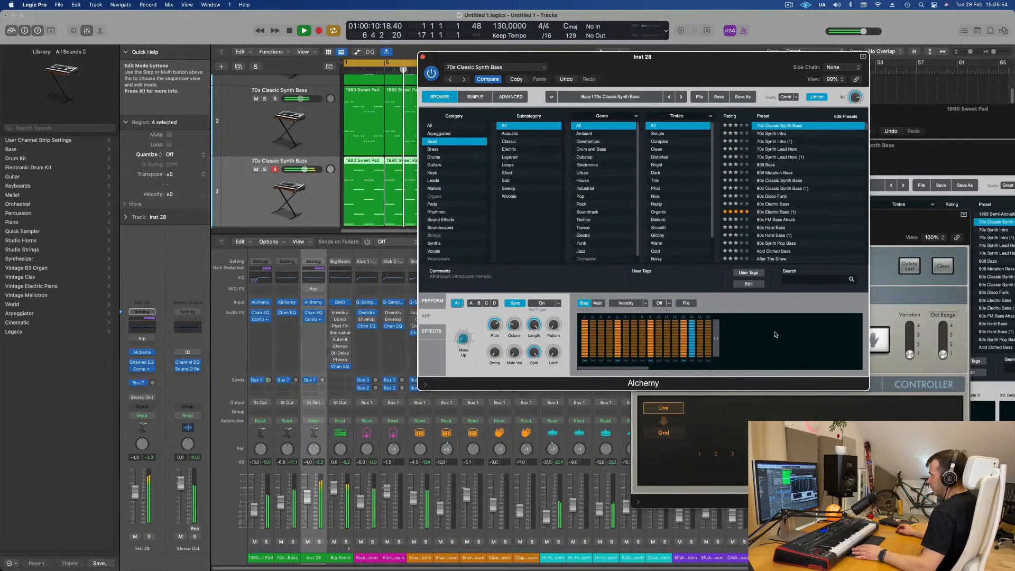
# Step: Turn Alchemy's own arpeggiator mode off and re-enable the Arpeggiator MIDI effect on the duplicated bass track, restarting playback
pyautogui.click(685, 303)
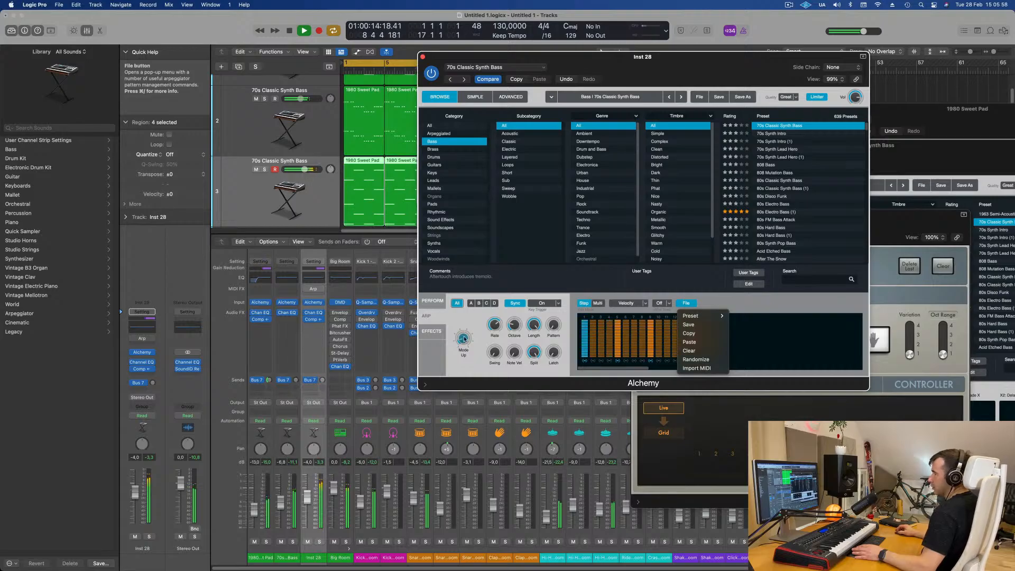
pyautogui.click(472, 360)
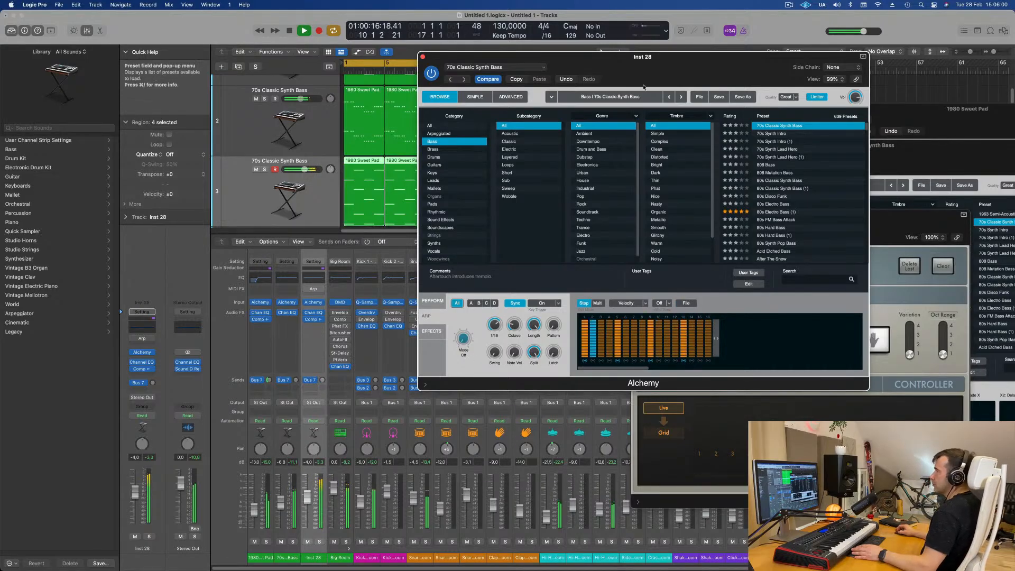
pyautogui.moveTo(550, 57); pyautogui.dragTo(623, 47)
pyautogui.press('space')
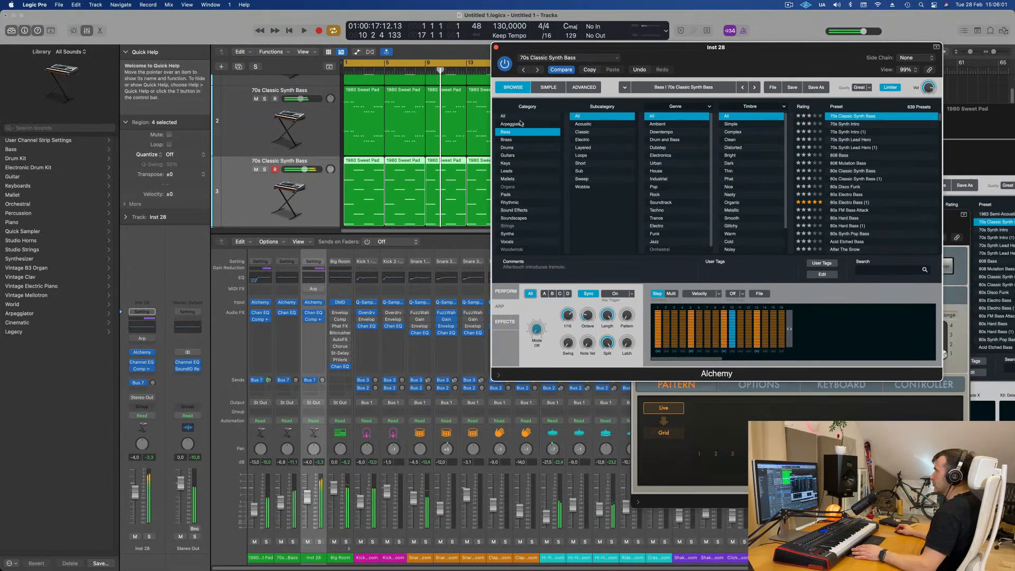
pyautogui.click(132, 339)
pyautogui.press('space')
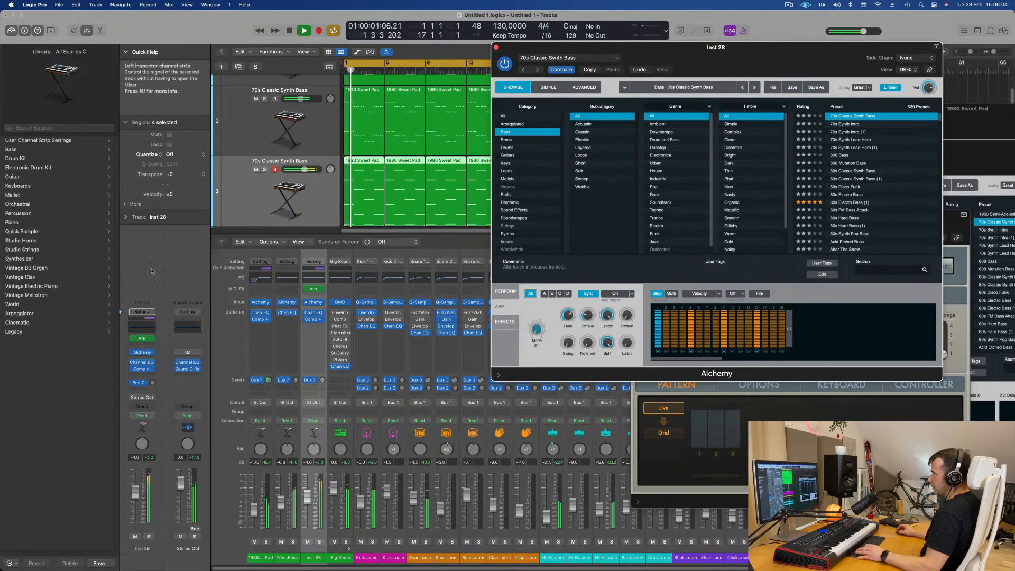
# Step: Lower the duplicated bass track's volume to -12.4 dB and adjust Alchemy's Cutoff and Reverb performance controls
pyautogui.press('space')
pyautogui.press('space')
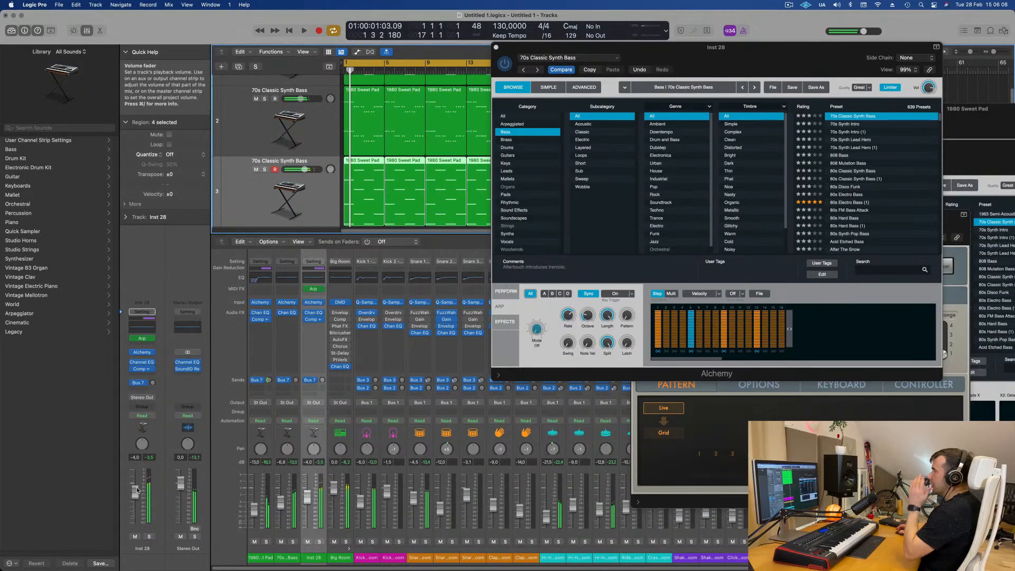
pyautogui.press('space')
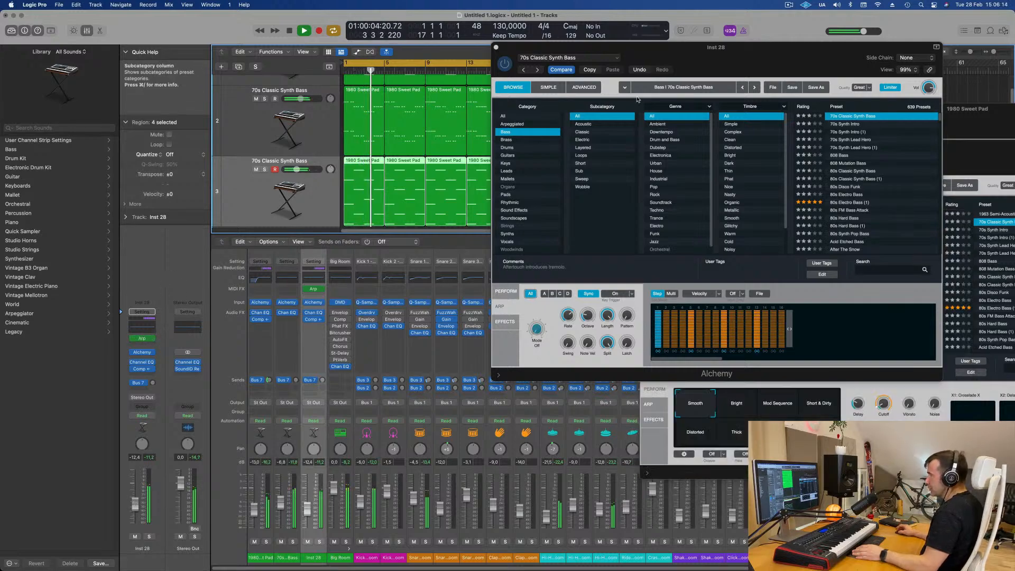
pyautogui.moveTo(803, 55); pyautogui.dragTo(758, 122)
pyautogui.click(524, 359)
pyautogui.press('space')
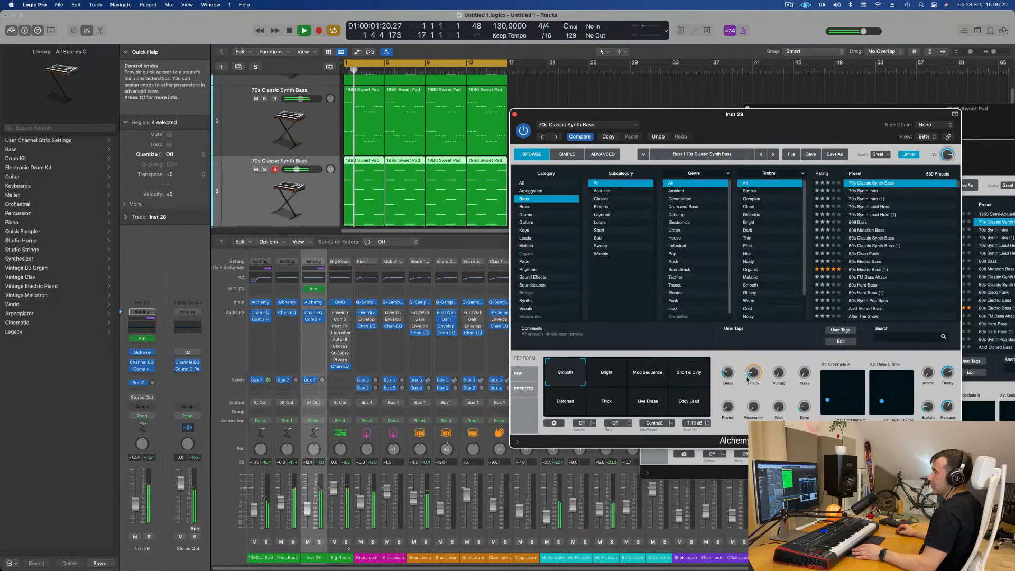
pyautogui.moveTo(771, 116); pyautogui.dragTo(731, 111)
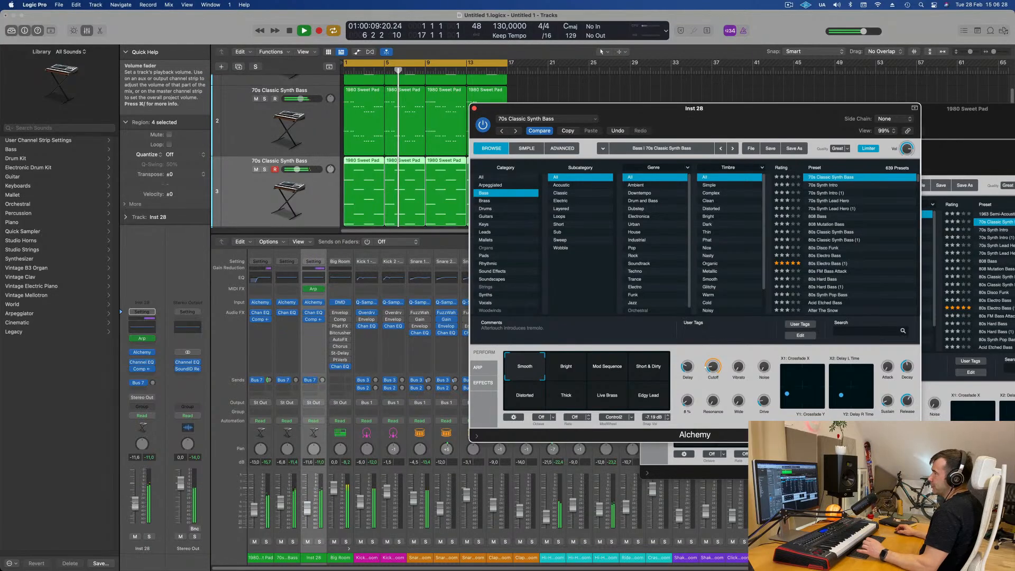
# Step: Set the duplicated bass track's volume to -9.2 dB and clear its Alchemy window and the mixer from view
pyautogui.click(135, 501)
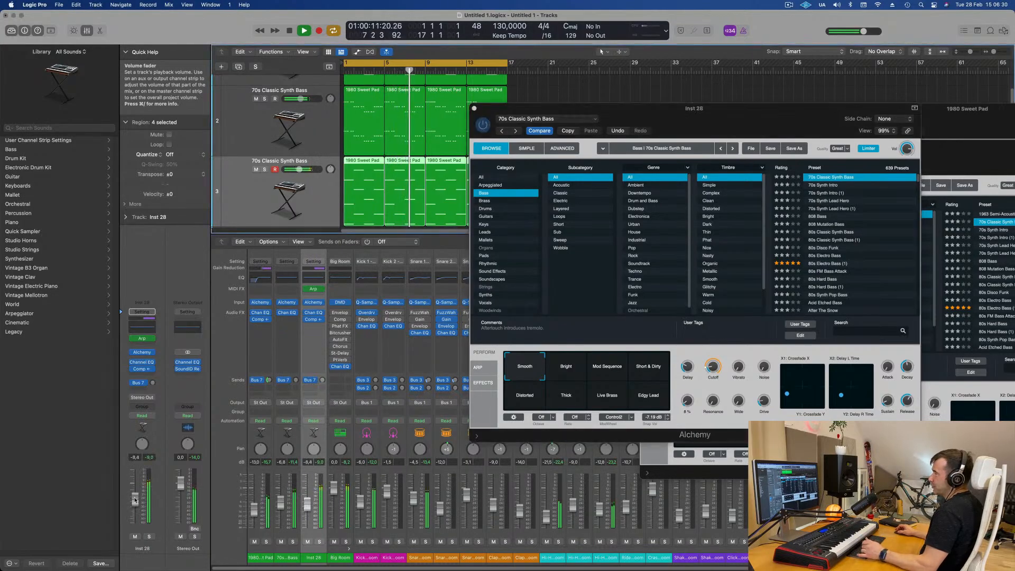
pyautogui.moveTo(135, 501); pyautogui.dragTo(135, 503)
pyautogui.moveTo(471, 107); pyautogui.dragTo(419, 123)
pyautogui.click(423, 125)
pyautogui.click(554, 112)
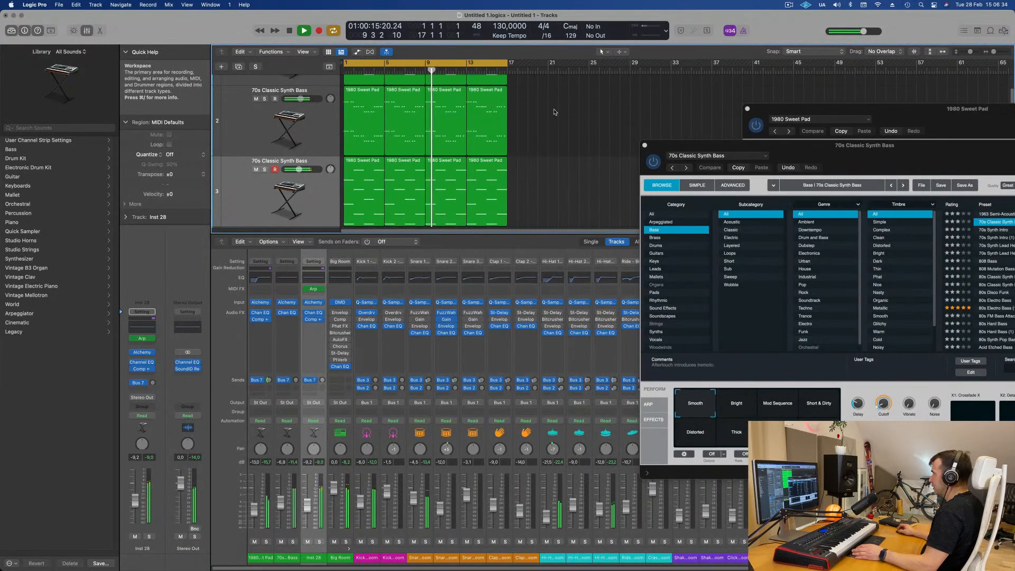
pyautogui.press('x')
# Step: Create a new track below the arpeggiated bass track with duplicate settings
pyautogui.click(248, 202)
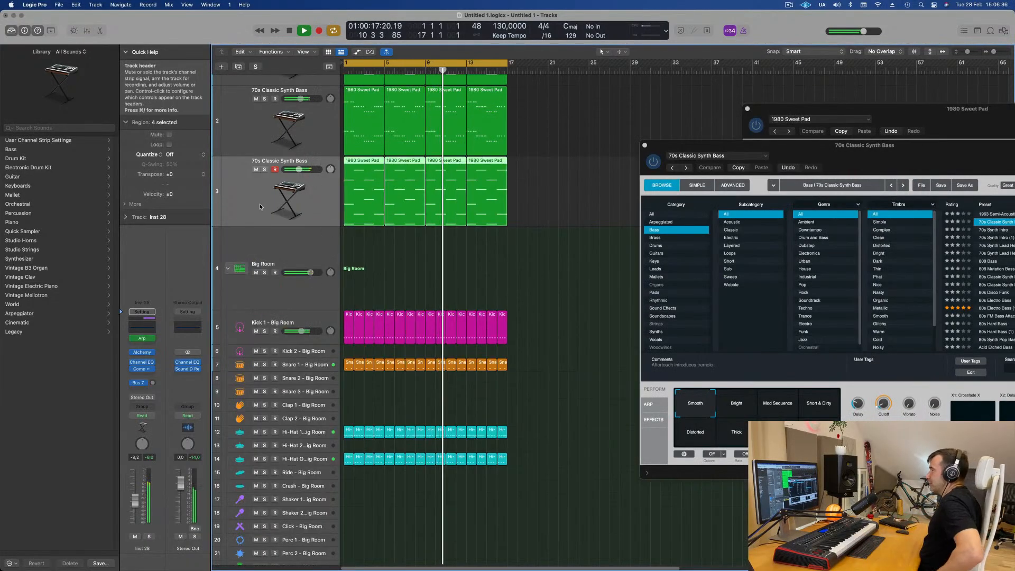
pyautogui.press('super+d')
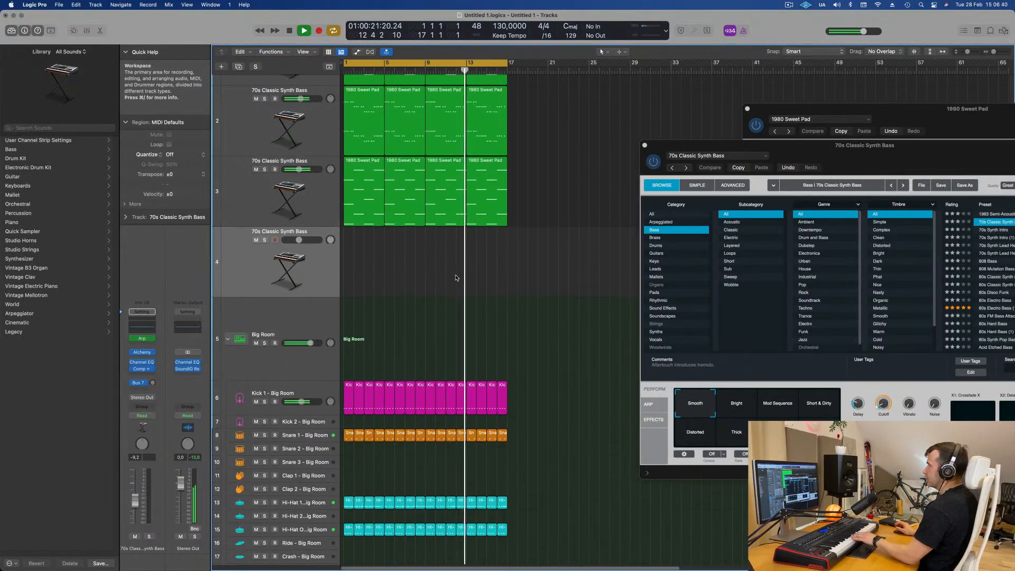
pyautogui.click(583, 213)
pyautogui.scroll(2, 584, 214)
pyautogui.scroll(1, 584, 213)
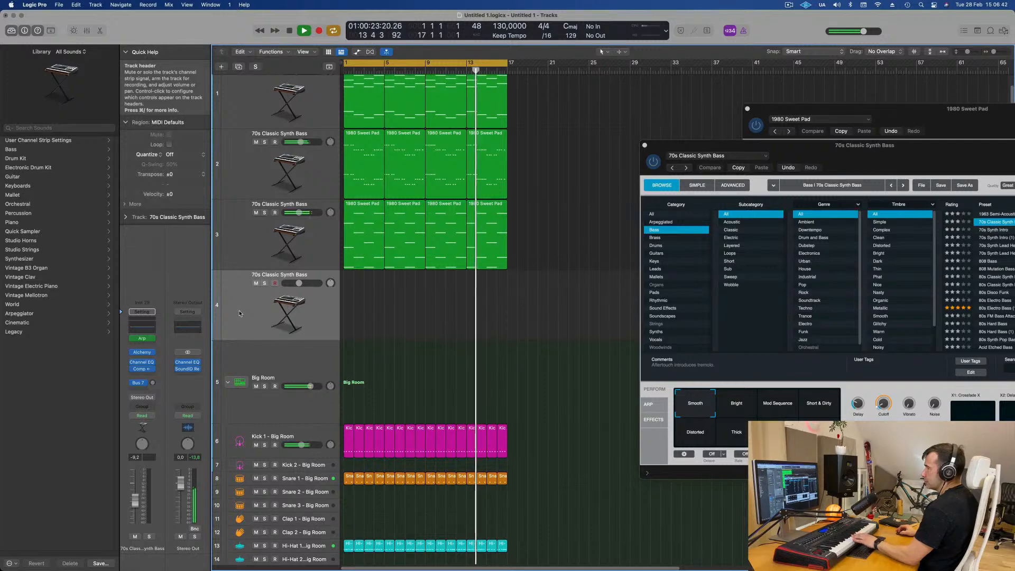
# Step: View the first region of the arpeggiated bass track in the Piano Roll and return to the empty new track
pyautogui.click(363, 203)
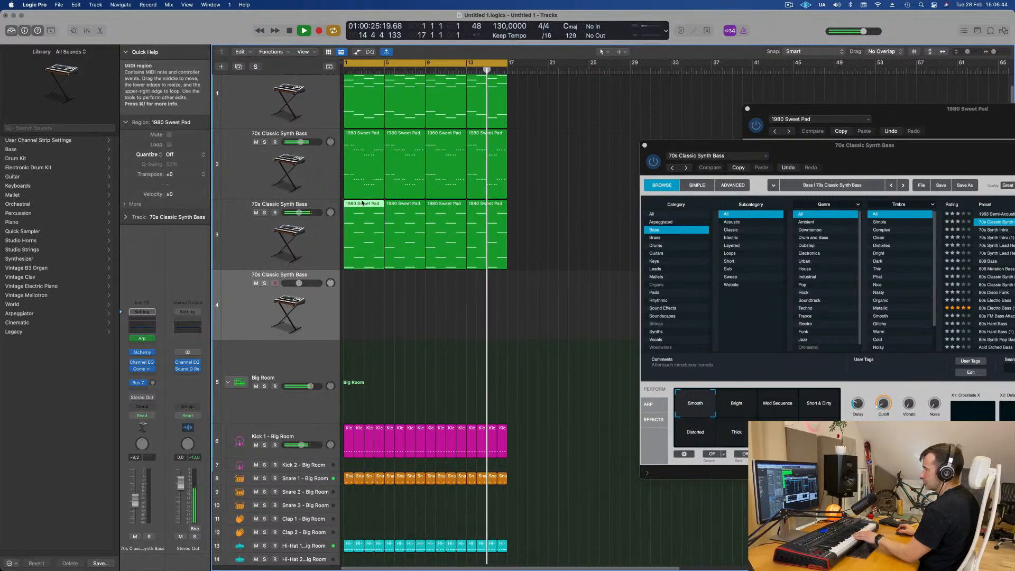
pyautogui.doubleClick(362, 202)
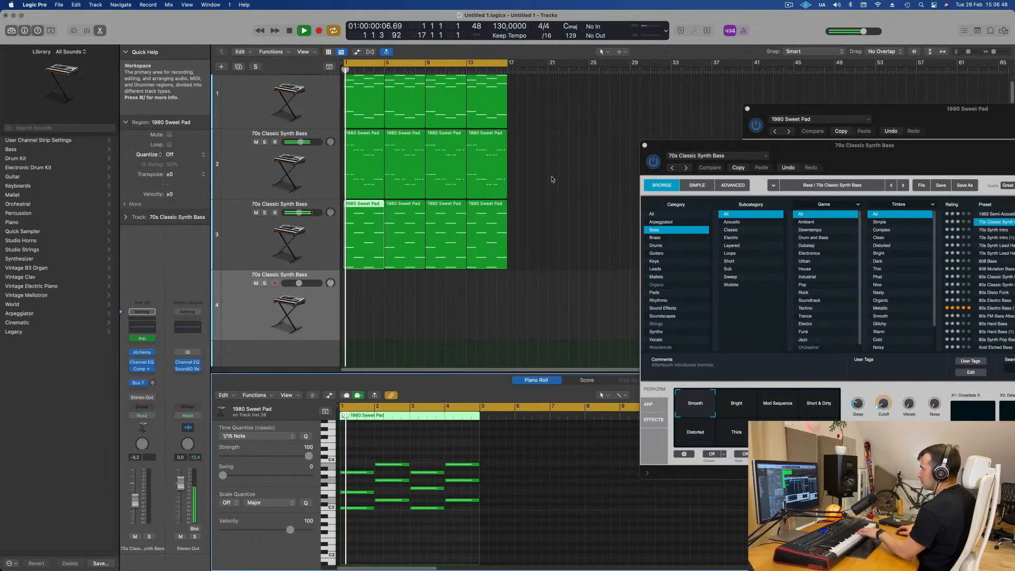
pyautogui.click(462, 331)
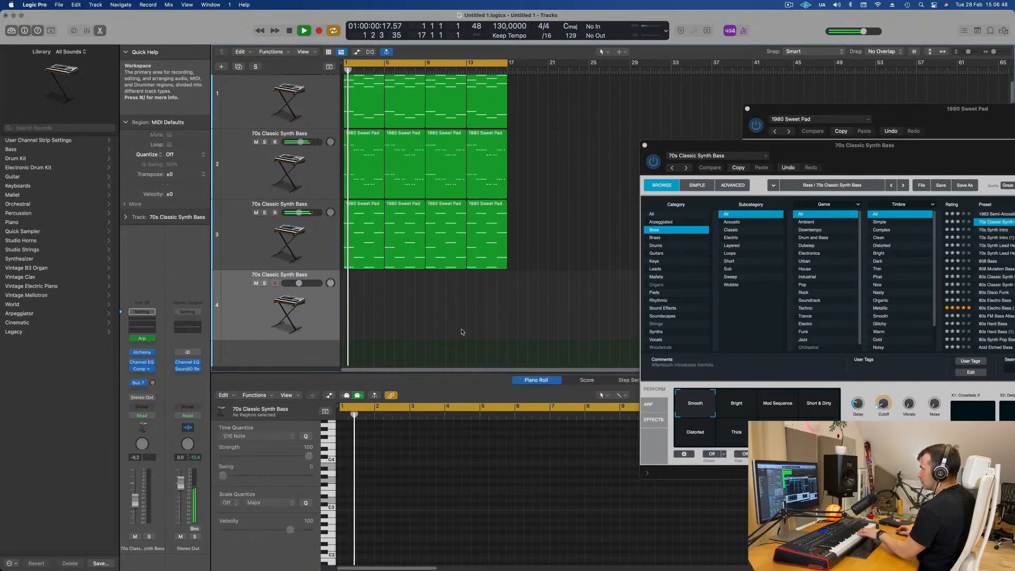
# Step: On the new track, bypass the Arpeggiator and raise the Bus 7 send to about -2.1 dB with its Alchemy window open
pyautogui.click(152, 339)
pyautogui.click(133, 339)
pyautogui.click(133, 339)
pyautogui.click(137, 352)
pyautogui.moveTo(152, 383); pyautogui.dragTo(152, 368)
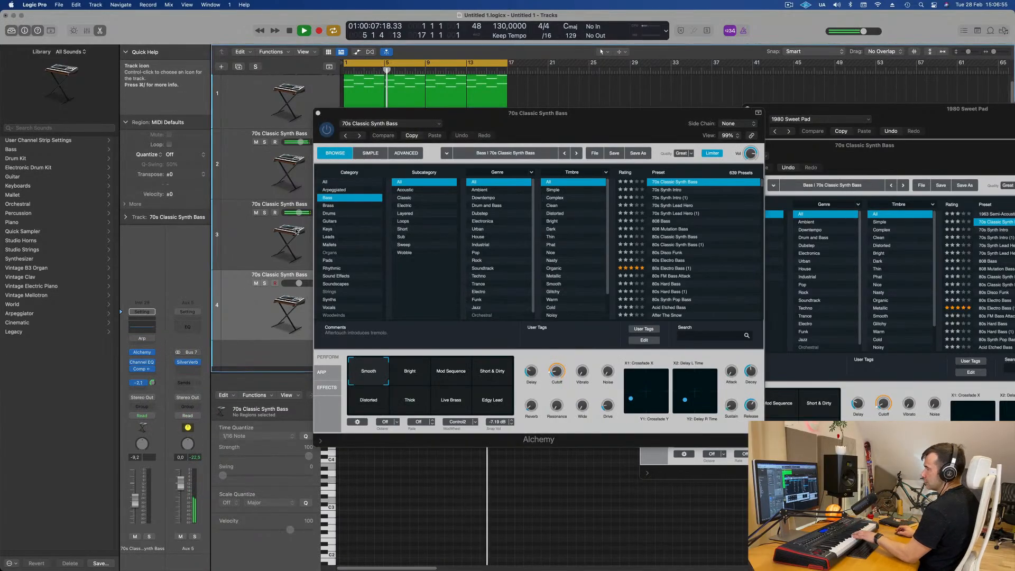
# Step: Load the Flute Phonics preset from Alchemy's Keys category on the new track
pyautogui.click(344, 230)
pyautogui.moveTo(518, 123); pyautogui.dragTo(637, 163)
pyautogui.scroll(-10, 800, 285)
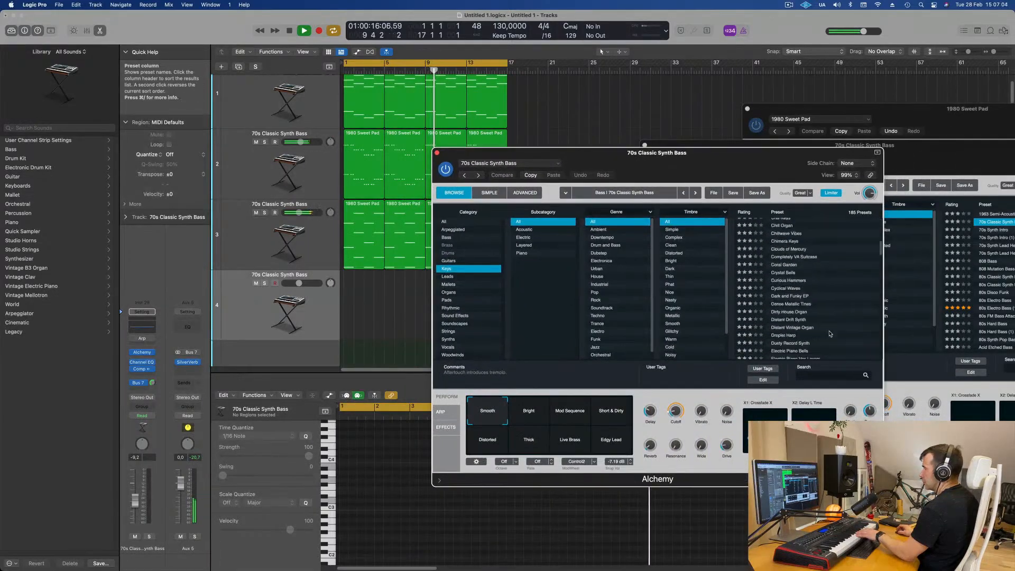
pyautogui.click(785, 298)
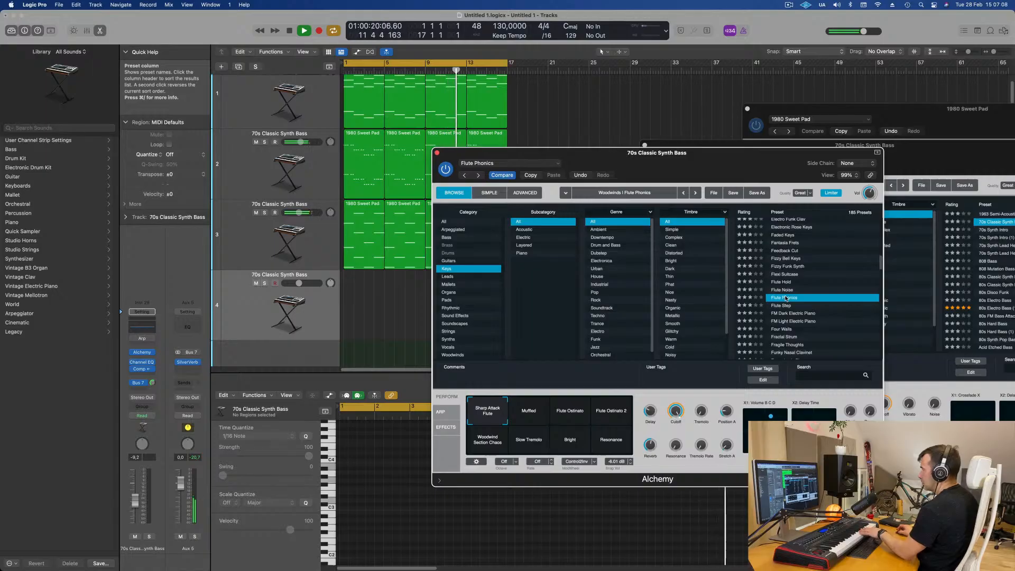
pyautogui.moveTo(697, 171); pyautogui.dragTo(640, 142)
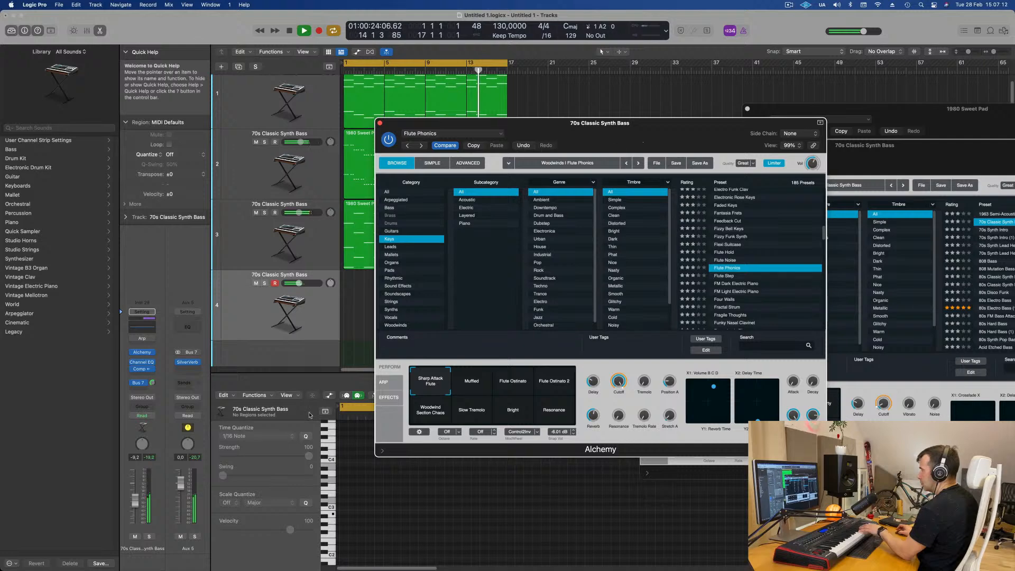
# Step: Raise the flute track's volume to about -0.9 dB and audition the Flute Phonics performance snapshots, ending on Sharp Attack Flute
pyautogui.click(139, 484)
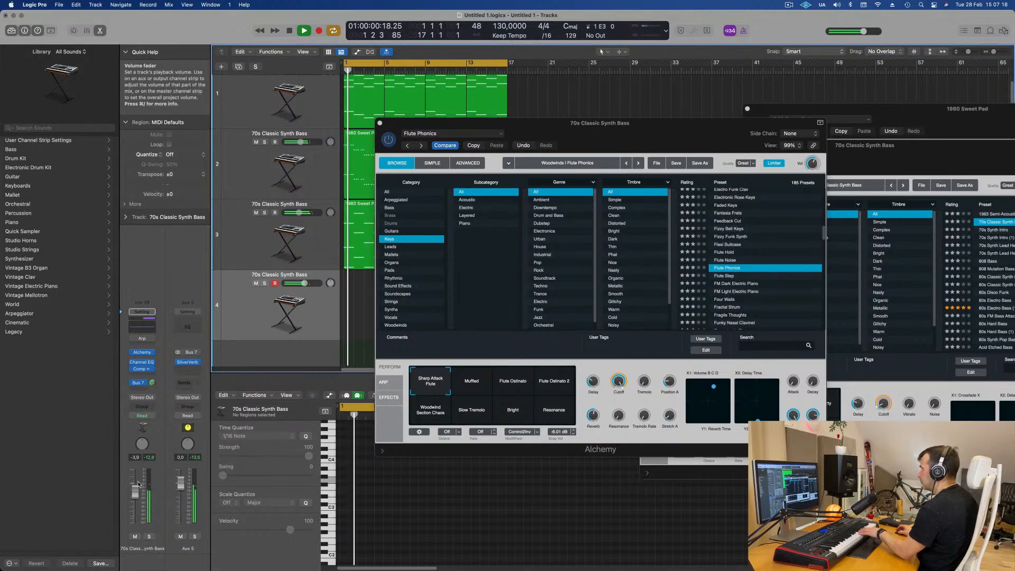
pyautogui.moveTo(135, 492); pyautogui.dragTo(138, 486)
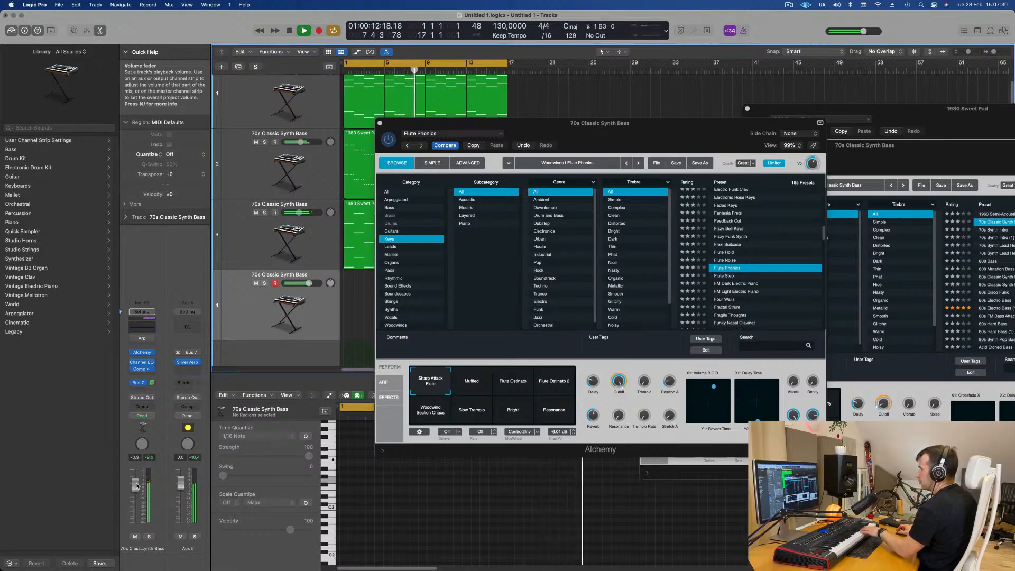
pyautogui.click(479, 382)
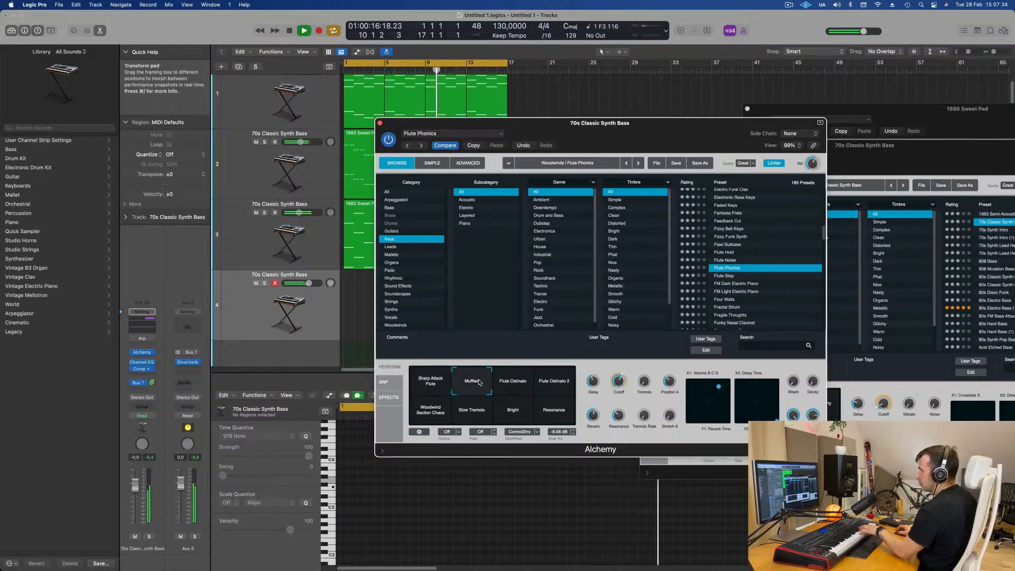
pyautogui.click(513, 388)
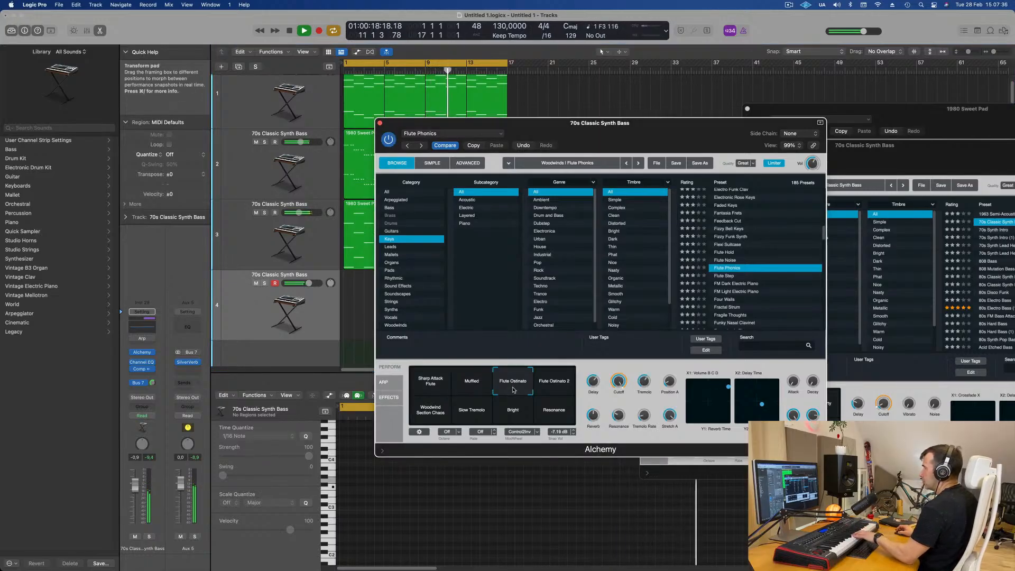
pyautogui.click(552, 388)
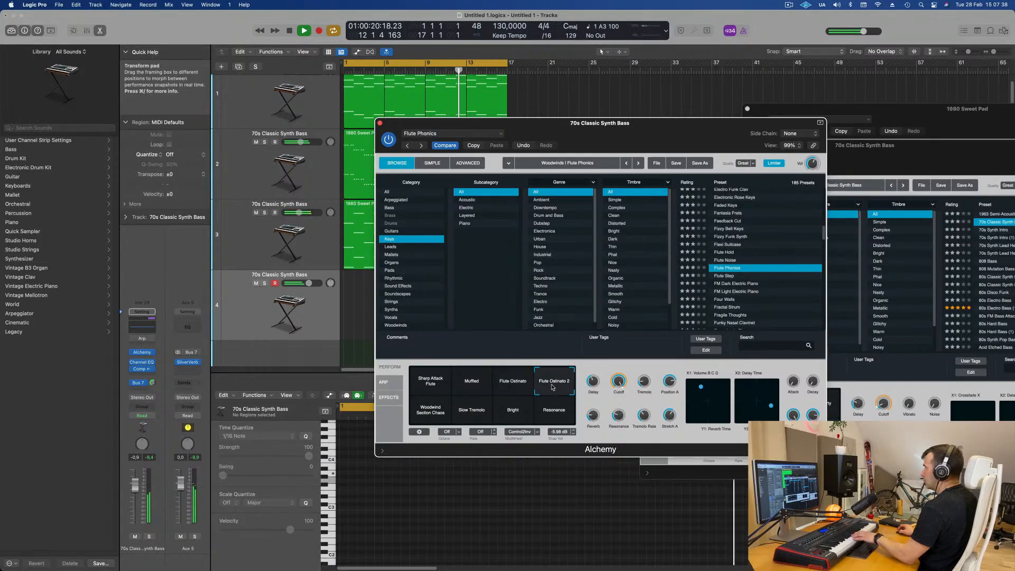
pyautogui.click(431, 413)
pyautogui.click(515, 414)
pyautogui.click(443, 412)
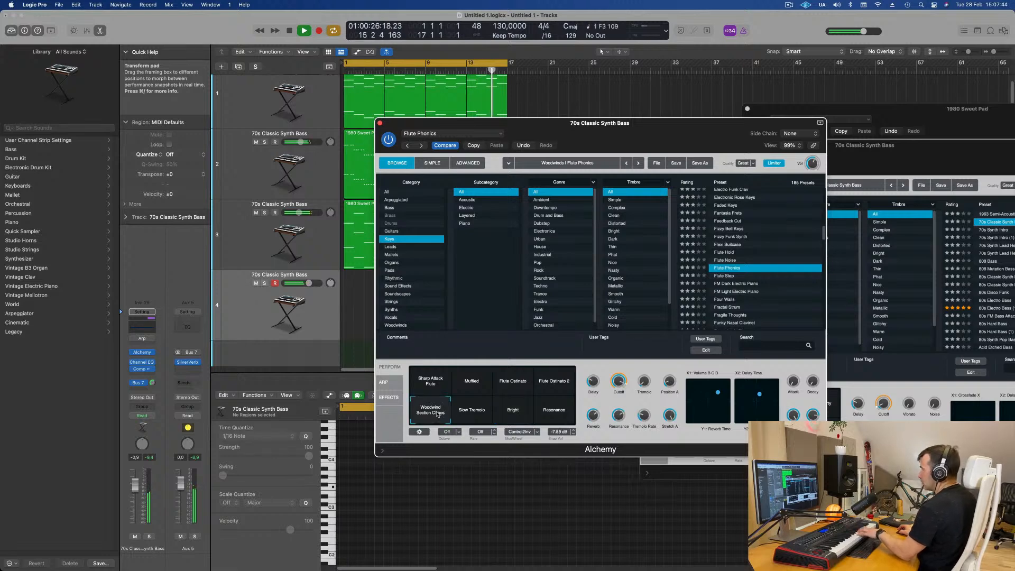
pyautogui.click(509, 414)
pyautogui.click(420, 389)
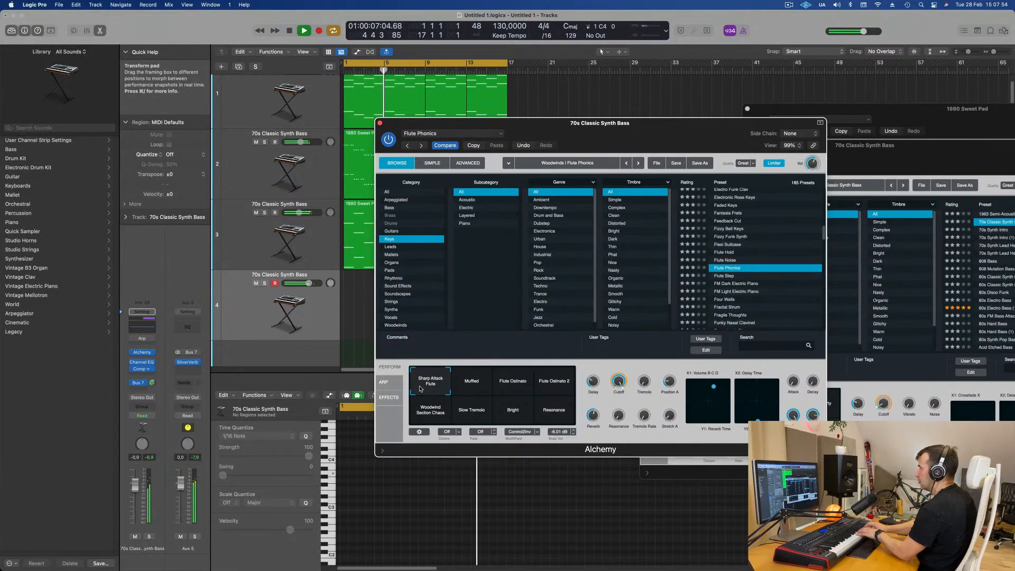
# Step: Try the FM Dark Electric Piano preset with the track volume at about 1.3 dB and Alchemy's volume at -4.60 dB
pyautogui.click(742, 284)
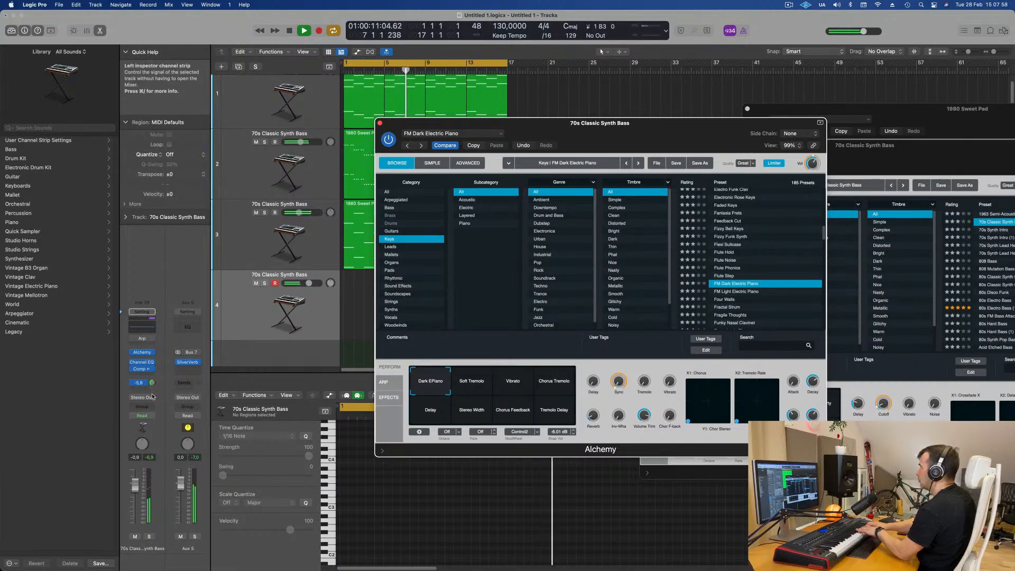
pyautogui.moveTo(309, 282); pyautogui.dragTo(311, 283)
pyautogui.moveTo(136, 480); pyautogui.dragTo(136, 477)
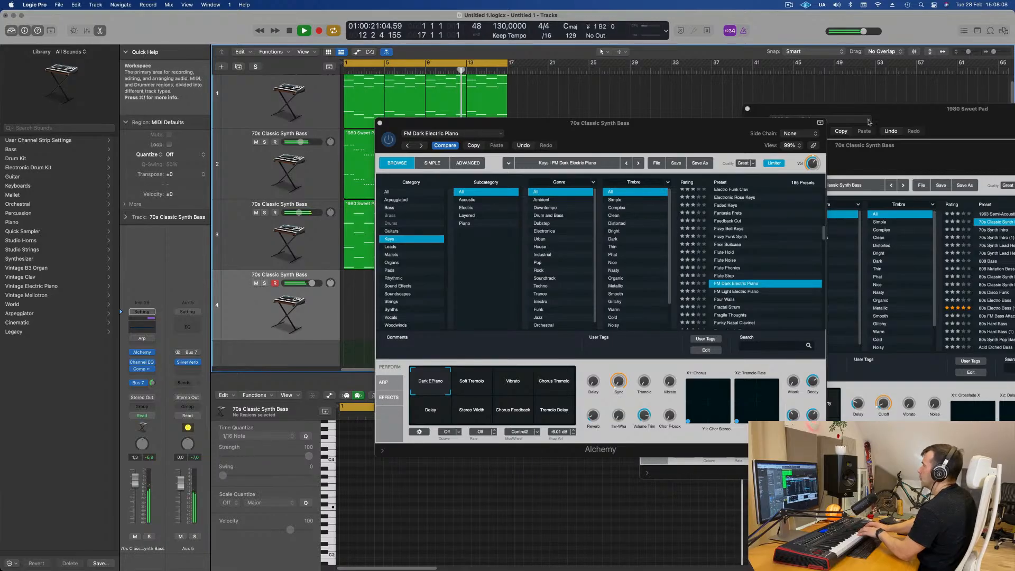
pyautogui.moveTo(812, 163); pyautogui.dragTo(812, 143)
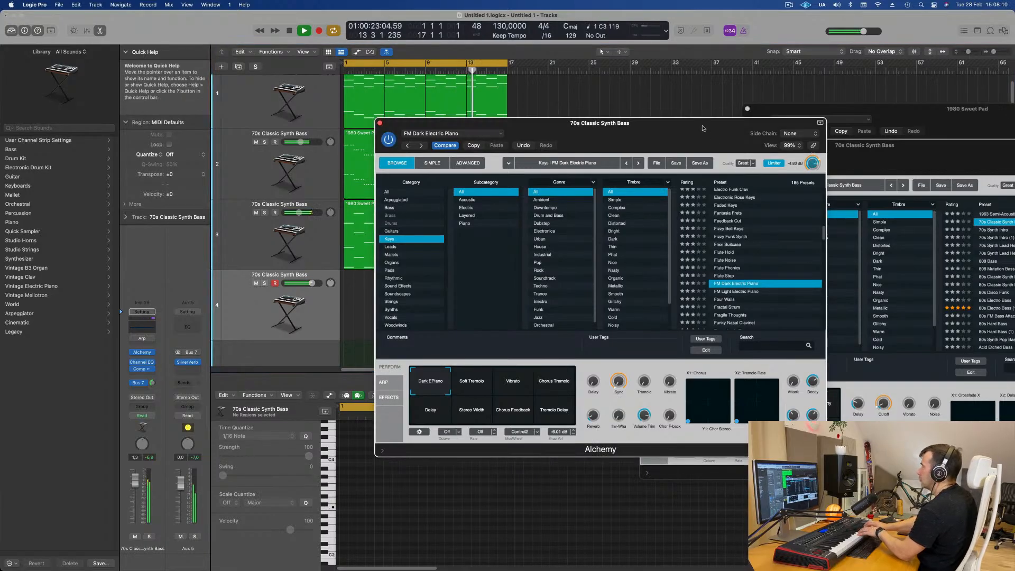
# Step: Load the Four Walls preset in Alchemy and lower the track's volume to about -7.6 dB
pyautogui.moveTo(703, 129); pyautogui.dragTo(722, 139)
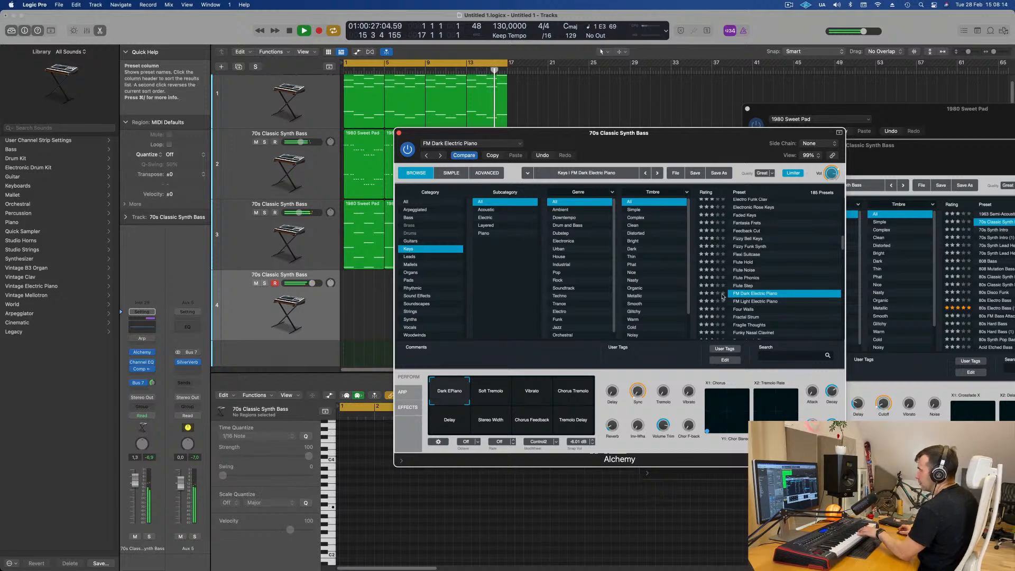
pyautogui.click(746, 310)
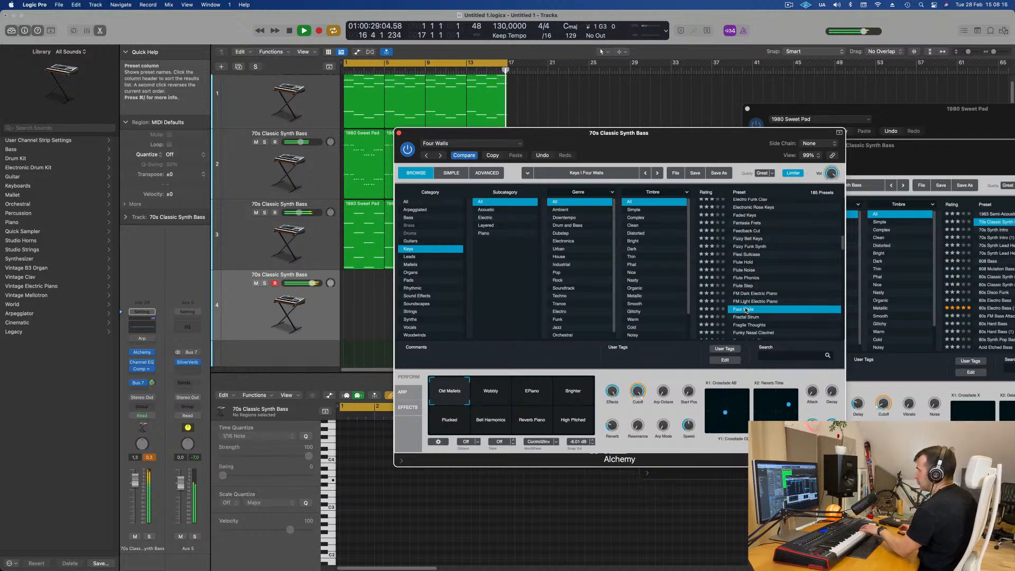
pyautogui.moveTo(135, 482); pyautogui.dragTo(137, 512)
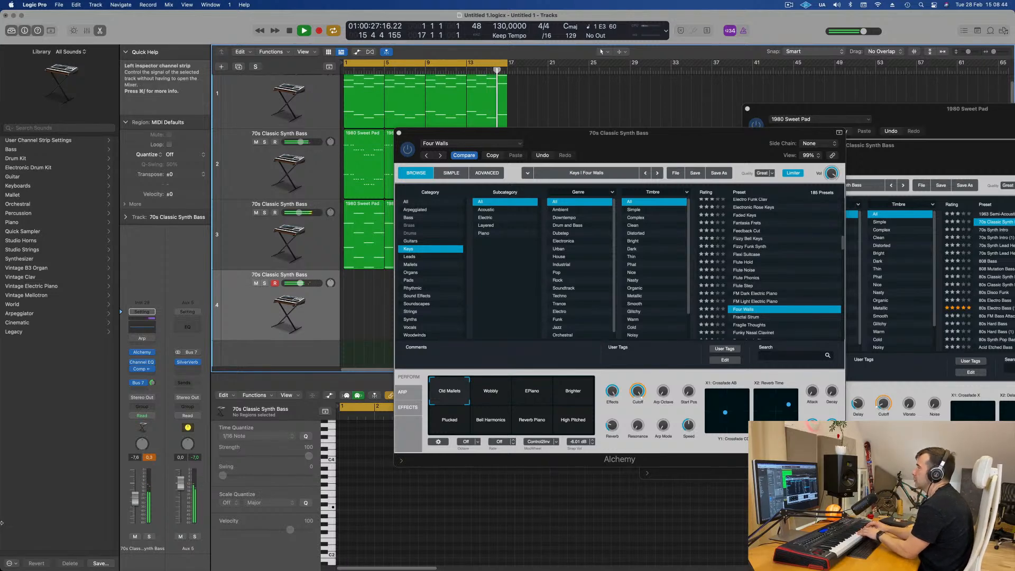
# Step: Audition the Four Walls performance snapshots, including Wobbly, EPiano, Plucked and Bell Harmonics, ending on Reverb Piano
pyautogui.click(490, 390)
pyautogui.click(531, 392)
pyautogui.click(449, 422)
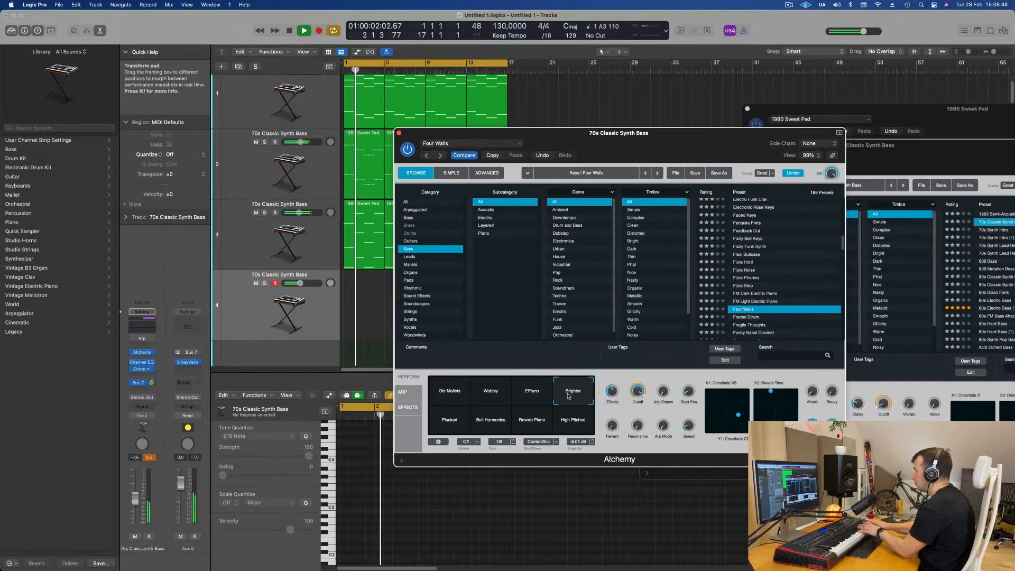
pyautogui.click(500, 421)
pyautogui.click(532, 420)
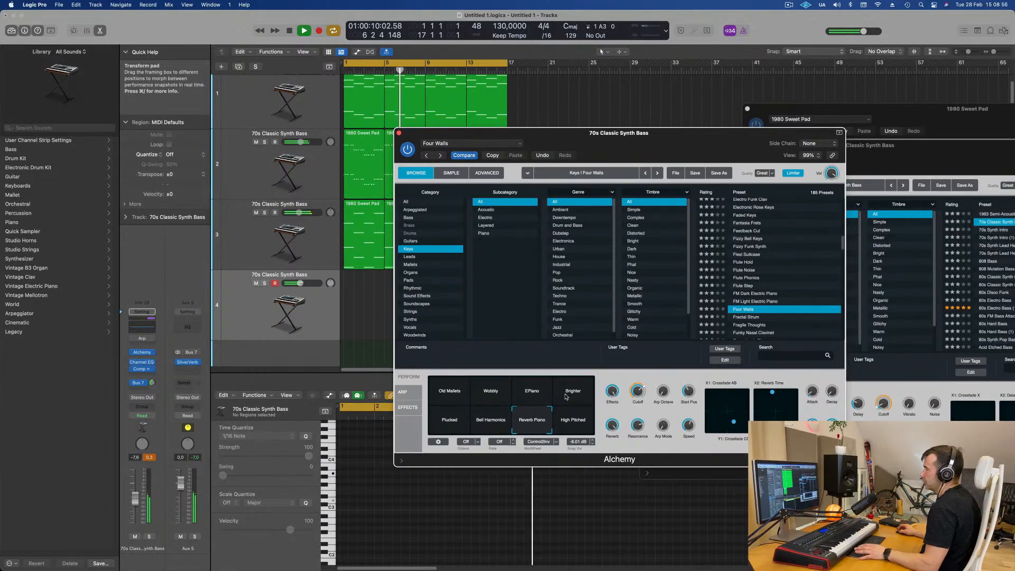
# Step: Try the Fuzzy Soul Organ preset and load Gaseous Lead in its place
pyautogui.scroll(-3, 783, 298)
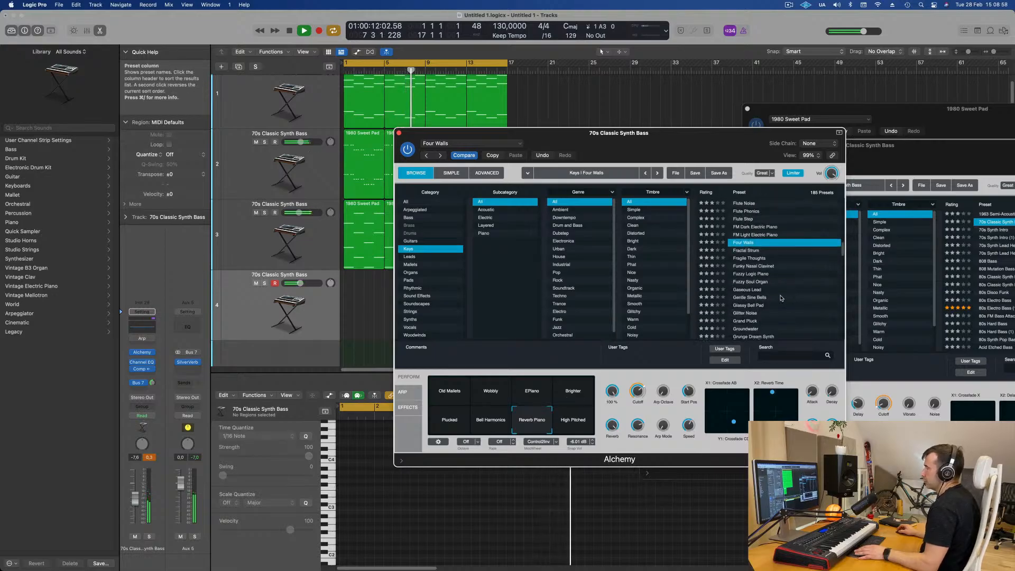
pyautogui.click(758, 282)
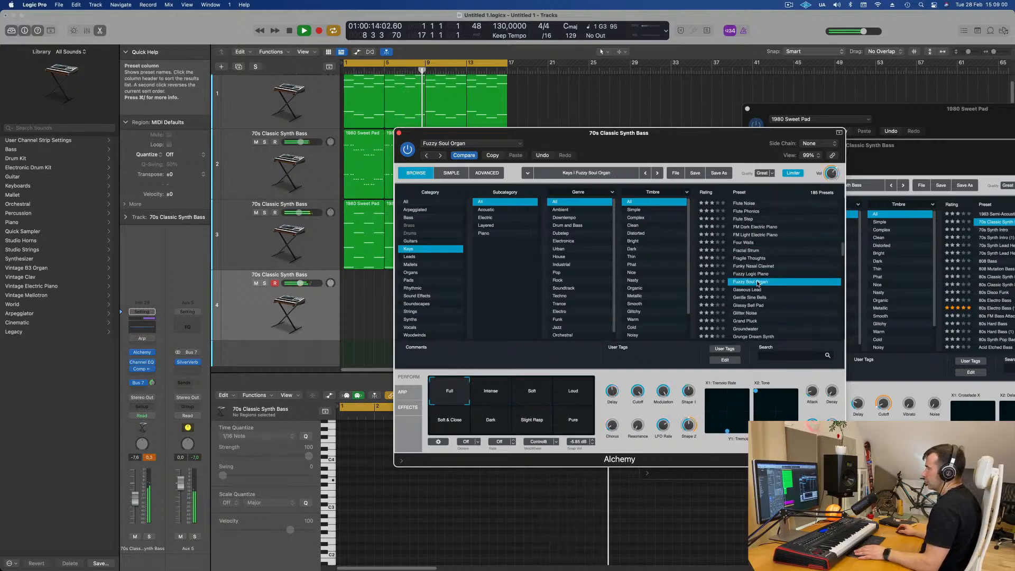
pyautogui.click(751, 293)
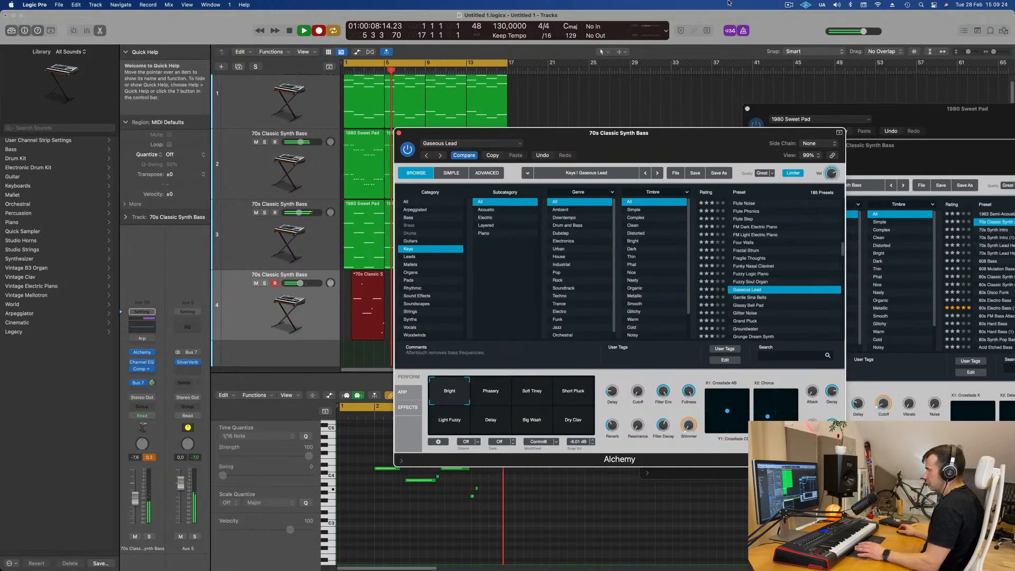
# Step: Stop recording on track 4 and review the recorded region's notes in the Piano Roll
pyautogui.moveTo(616, 141); pyautogui.dragTo(925, 132)
pyautogui.press('space')
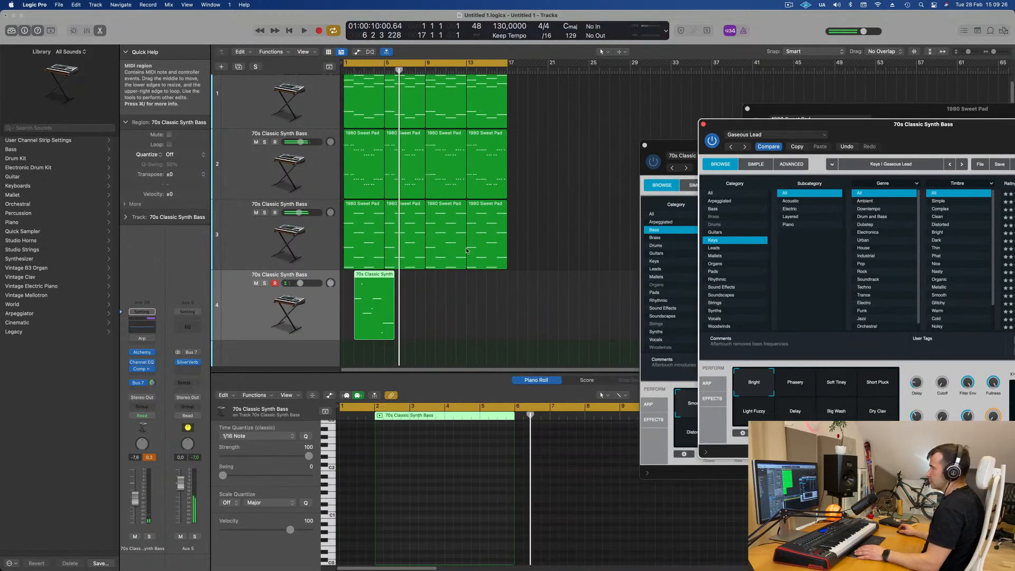
pyautogui.press('space')
pyautogui.click(377, 276)
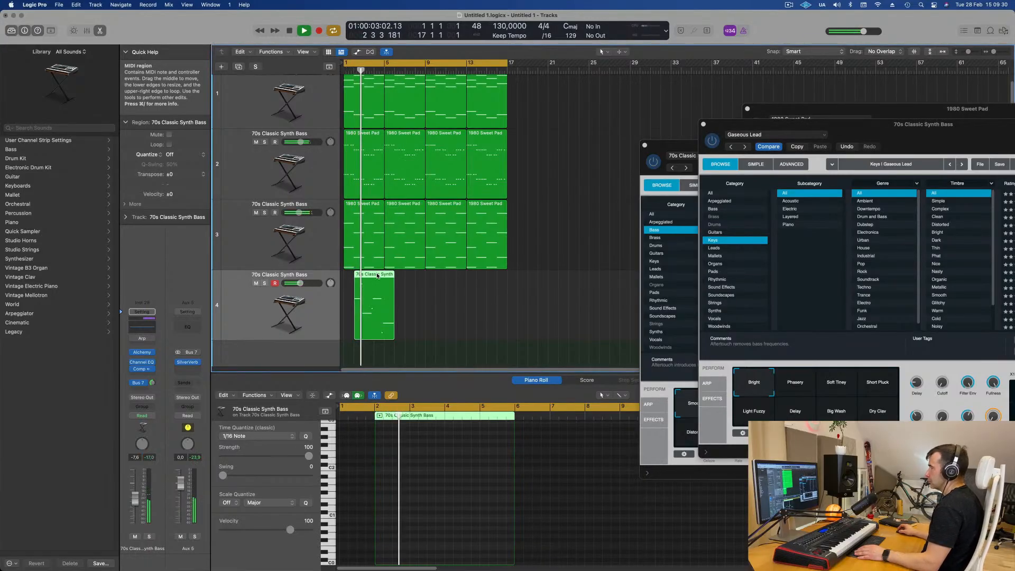
pyautogui.press('e')
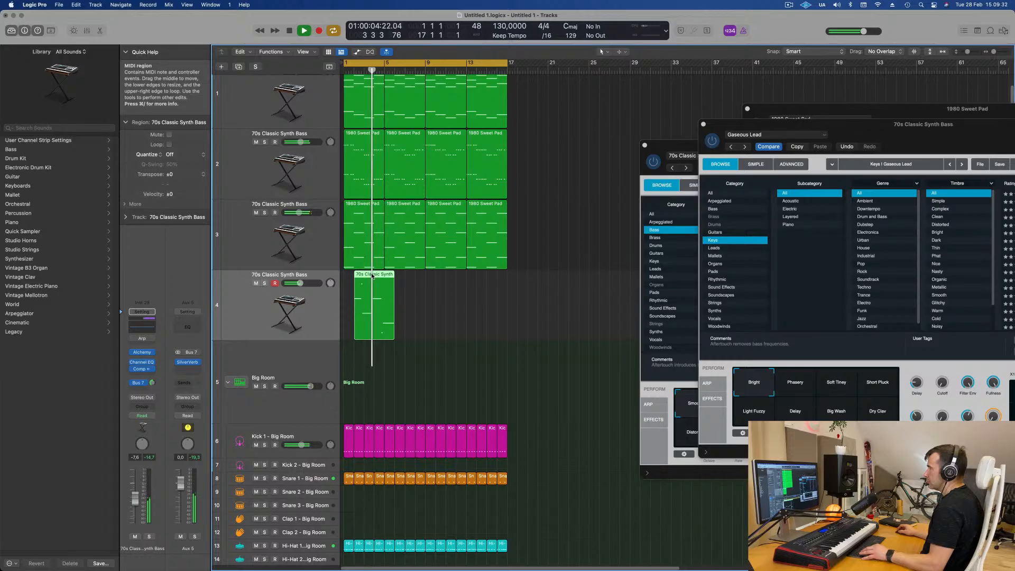
pyautogui.press('e')
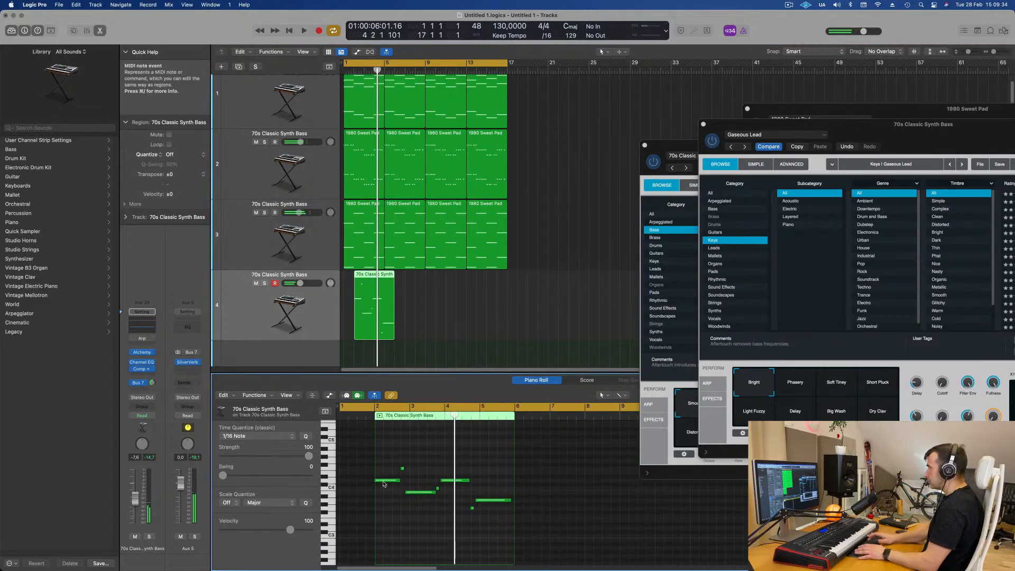
# Step: Extend the recorded region's start back to bar 1, add a long C4 note in its first bar and play it back
pyautogui.moveTo(374, 442); pyautogui.dragTo(341, 444)
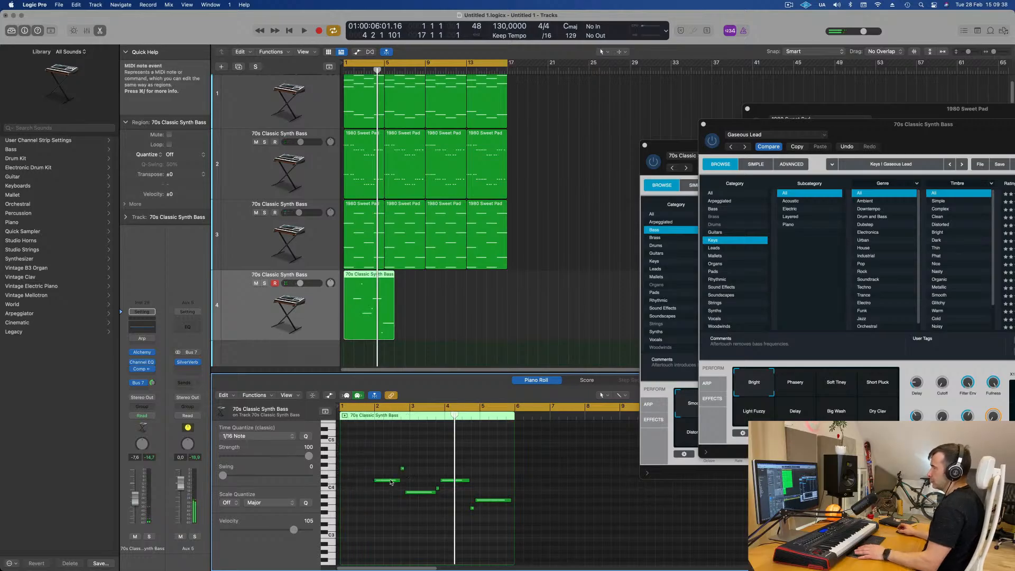
pyautogui.moveTo(384, 485); pyautogui.dragTo(374, 458)
pyautogui.press('space')
pyautogui.press('space')
pyautogui.press('space')
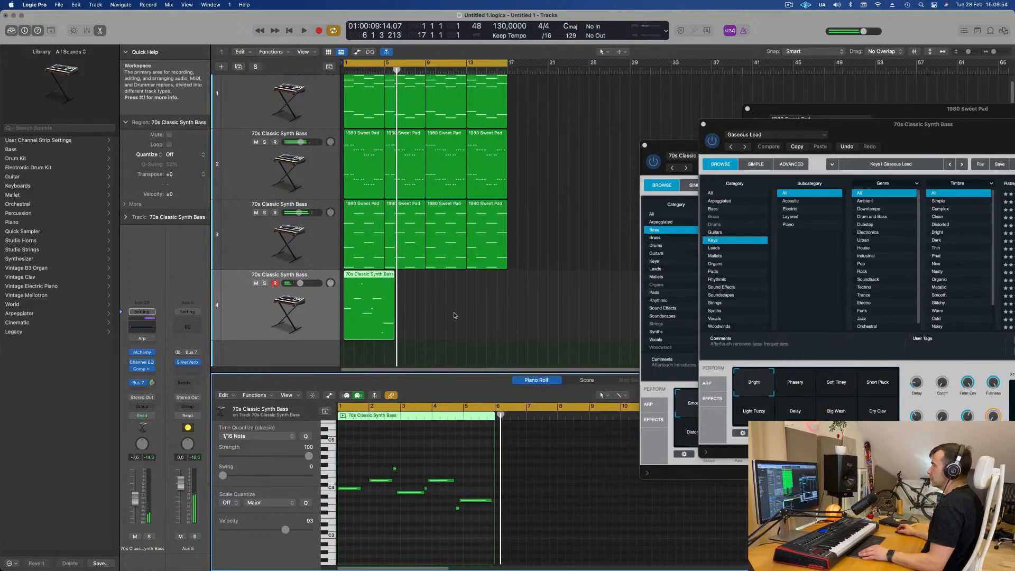
pyautogui.press('Return')
pyautogui.press('space')
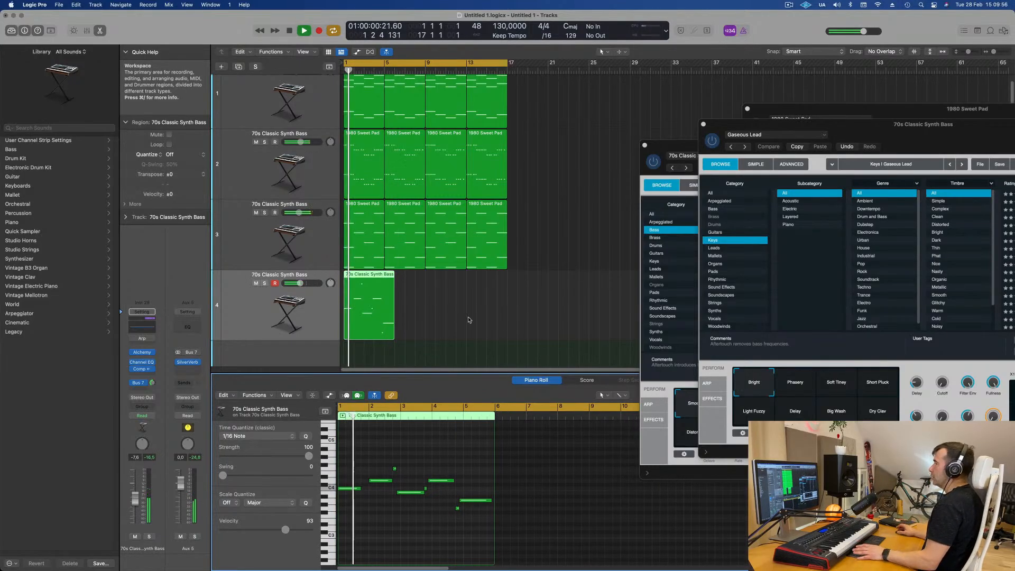
# Step: Try splitting the track 4 region at bar 2, deleting its first bar and moving the remainder to bar 1
pyautogui.click(407, 311)
pyautogui.click(369, 302)
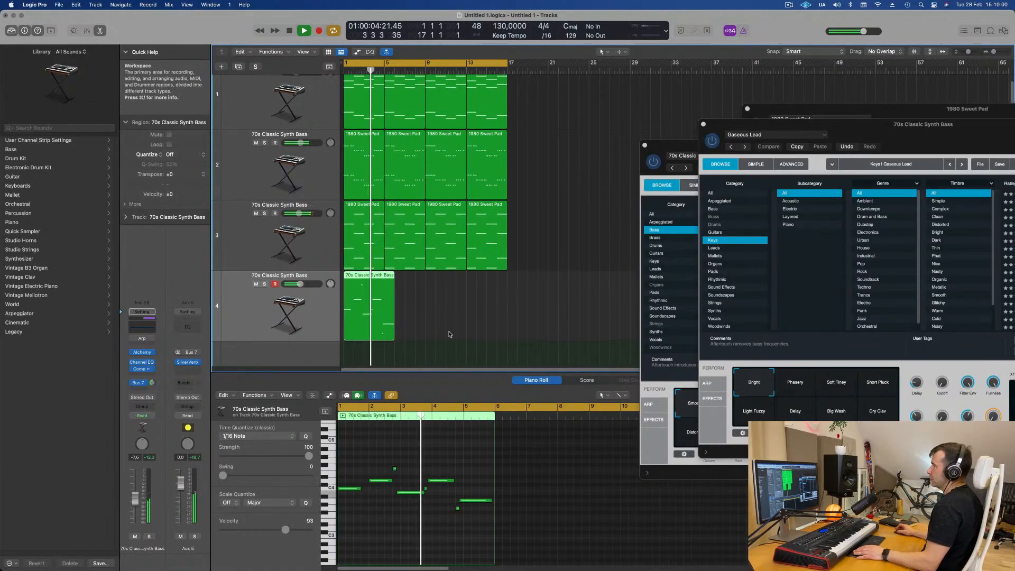
pyautogui.keyDown('super'); pyautogui.doubleClick(354, 275); pyautogui.keyUp('super')
pyautogui.click(348, 277)
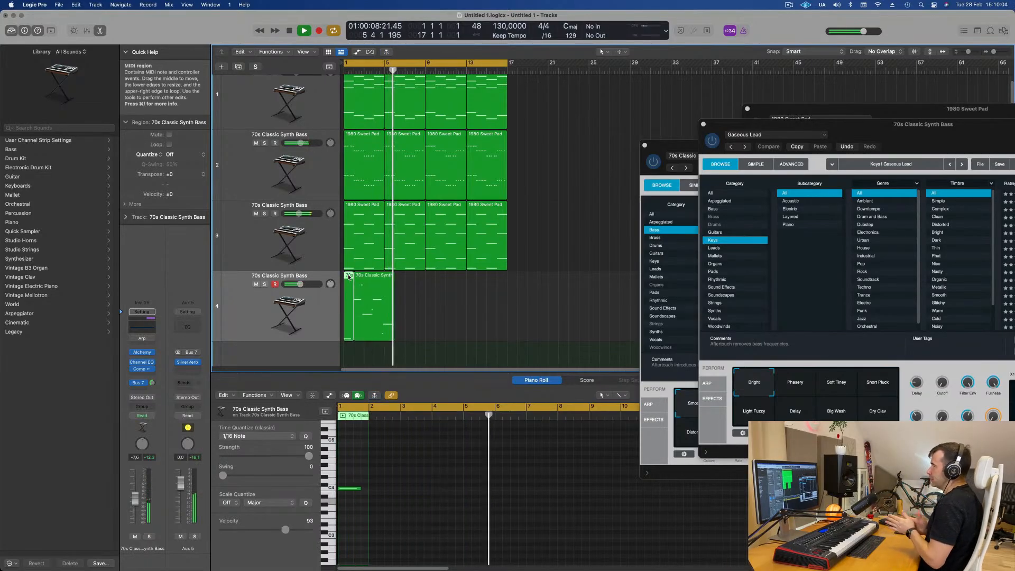
pyautogui.press('space')
pyautogui.press('Delete')
pyautogui.moveTo(370, 307); pyautogui.dragTo(360, 306)
pyautogui.press('Return')
pyautogui.press('space')
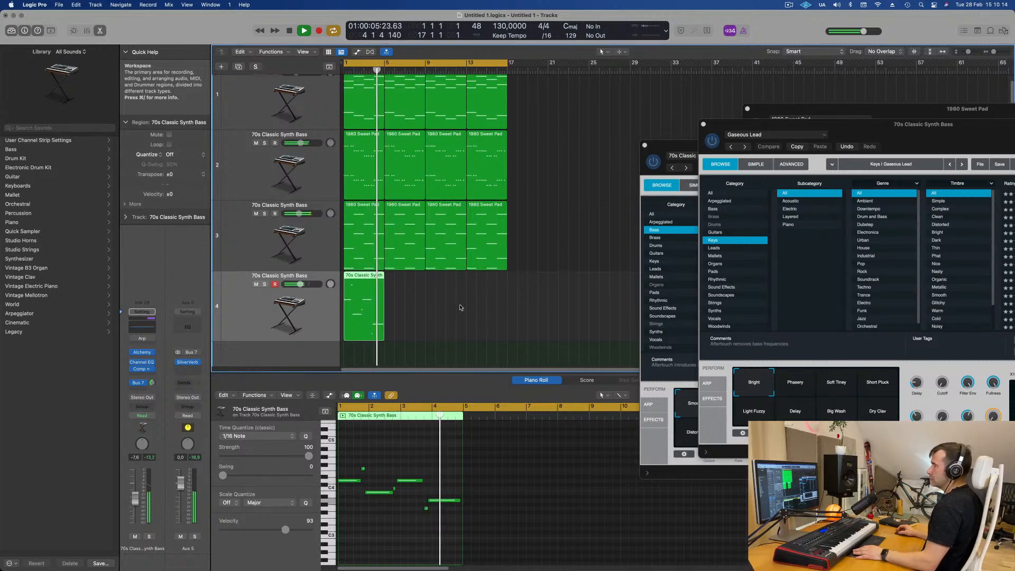
# Step: Undo the move, deletion and split of the track 4 region and resume playback
pyautogui.press('space')
pyautogui.press('super+z')
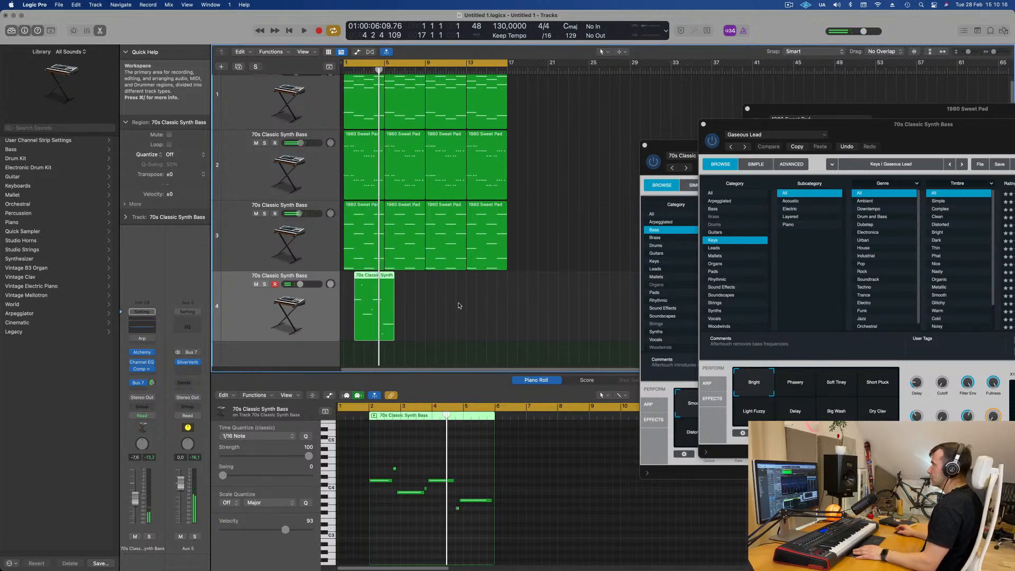
pyautogui.press('super+z')
pyautogui.press('space')
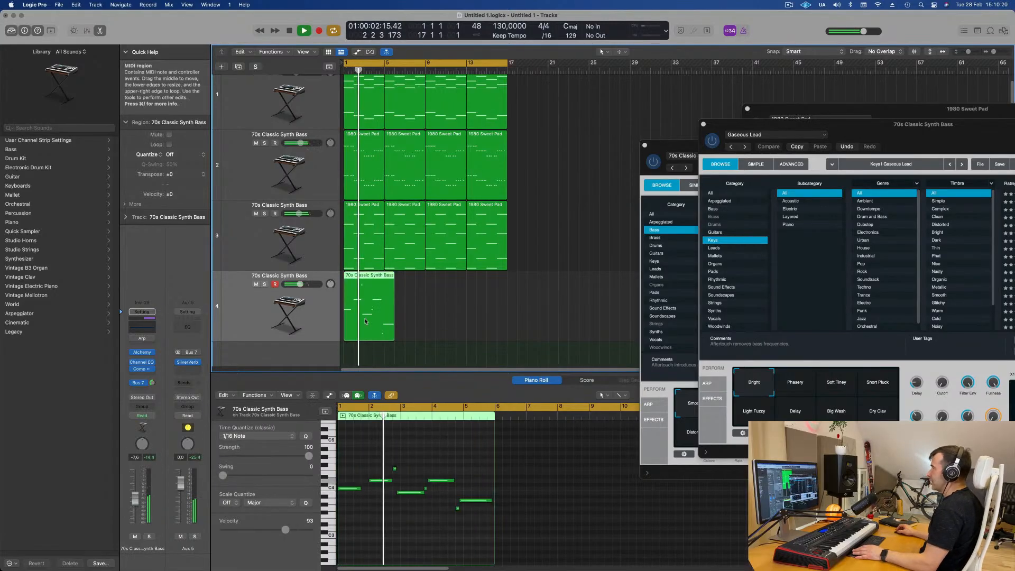
# Step: Copy the track 4 region to bar 9, select both regions and stop playback
pyautogui.click(445, 311)
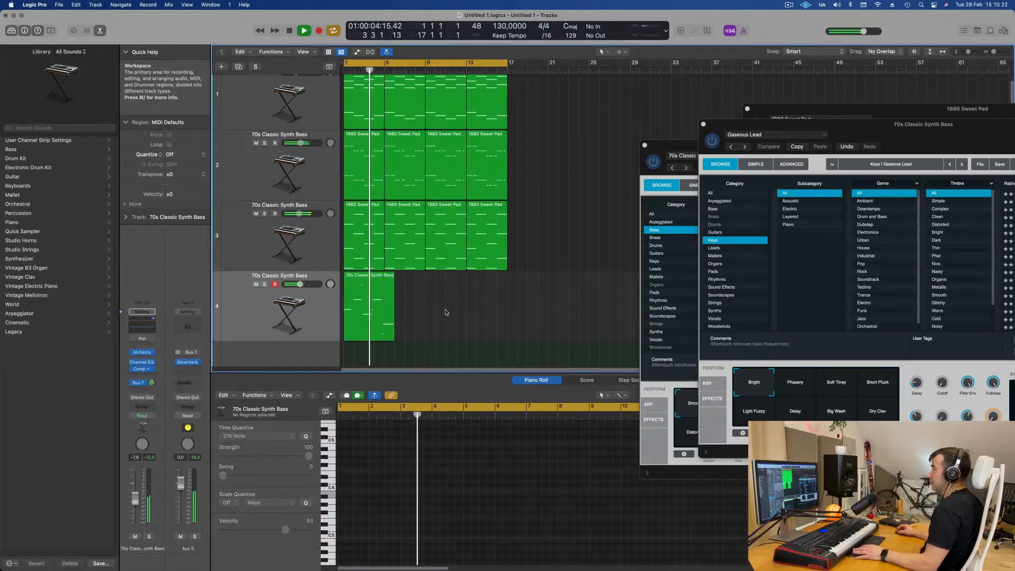
pyautogui.moveTo(373, 282); pyautogui.dragTo(443, 280)
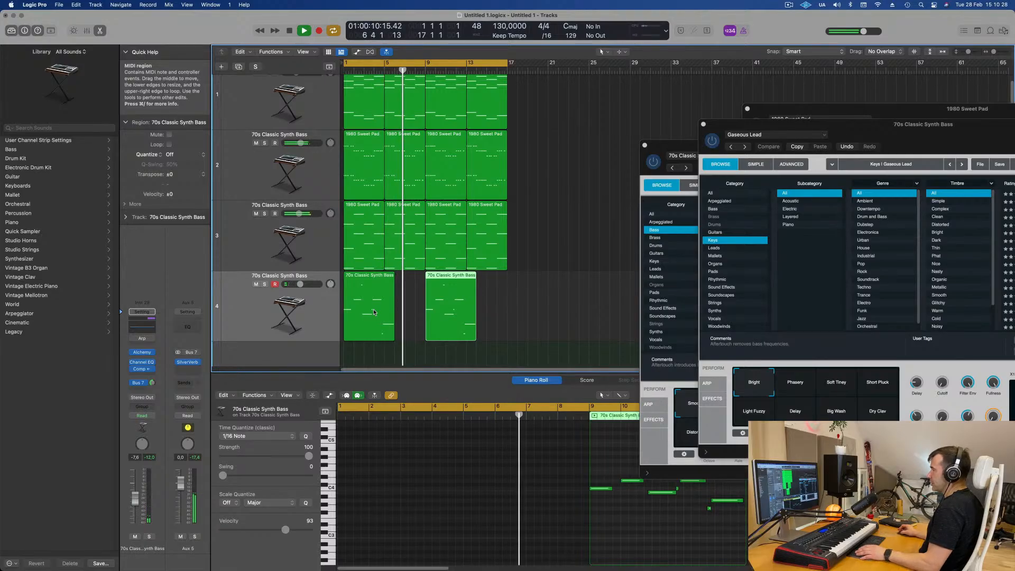
pyautogui.keyDown('shift'); pyautogui.click(385, 312); pyautogui.keyUp('shift')
pyautogui.press('space')
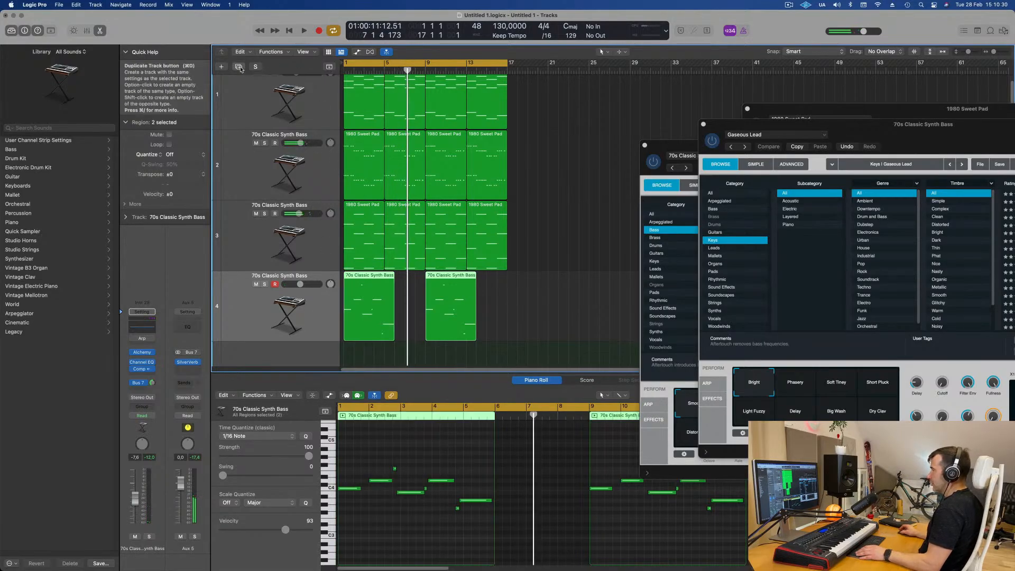
# Step: Duplicate track 4 with its settings as a new empty track below and play from the start
pyautogui.press('super+d')
pyautogui.press('Return')
pyautogui.press('space')
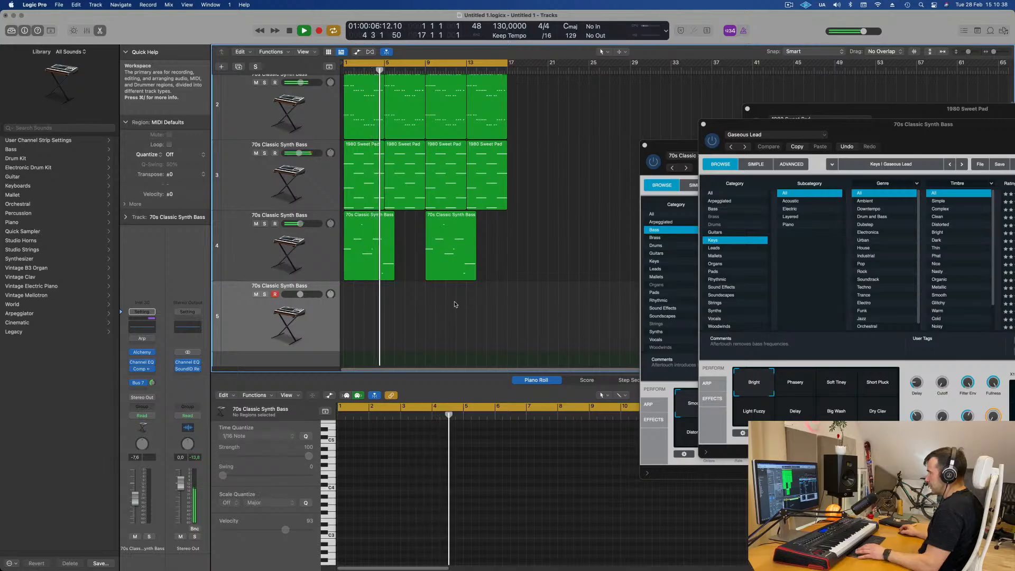
# Step: Add a low-cut filter to track 4 in its Channel EQ, rolling off everything below the low mids
pyautogui.click(317, 262)
pyautogui.press('space')
pyautogui.press('space')
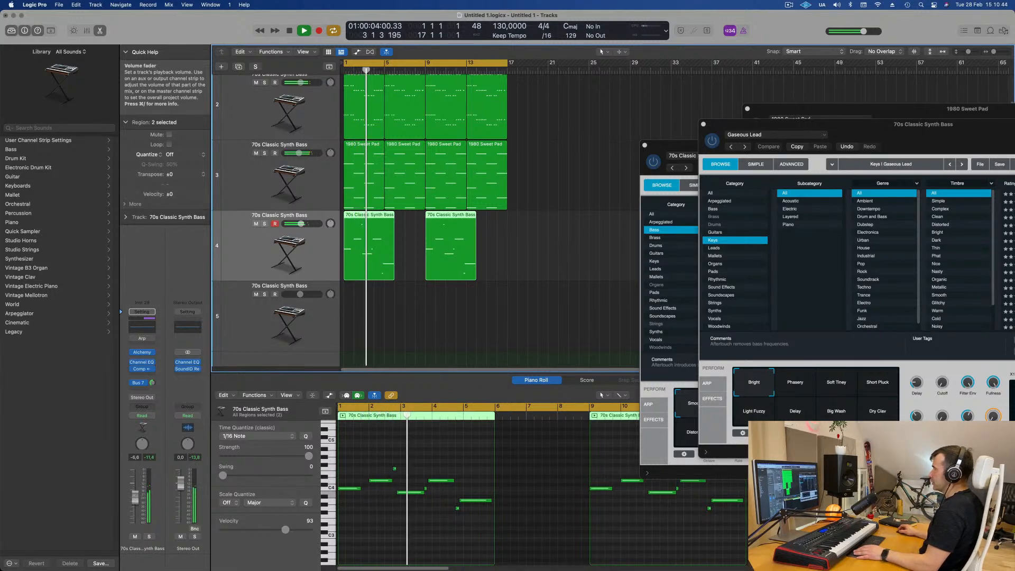
pyautogui.click(142, 362)
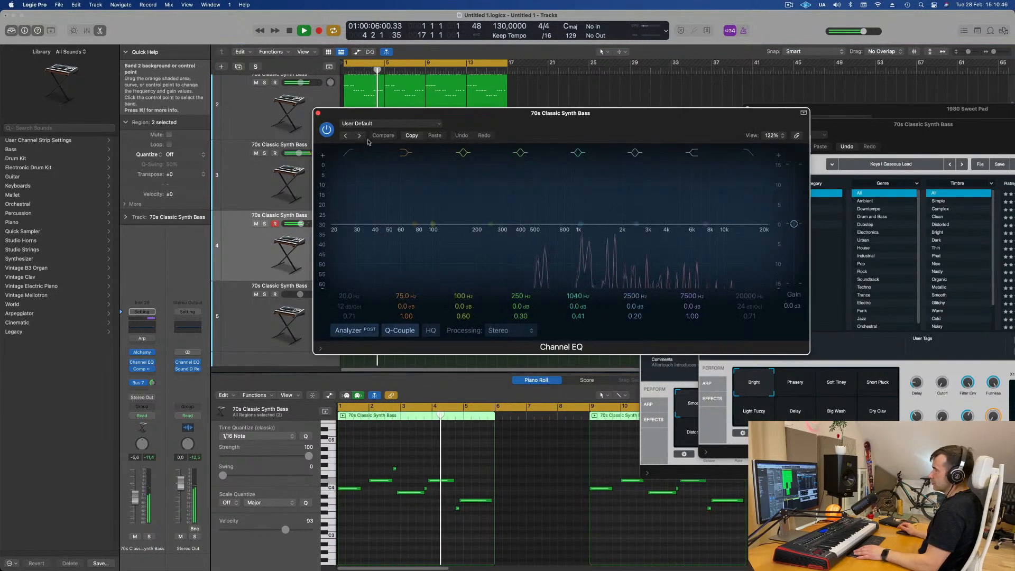
pyautogui.click(349, 153)
pyautogui.moveTo(345, 176); pyautogui.dragTo(508, 182)
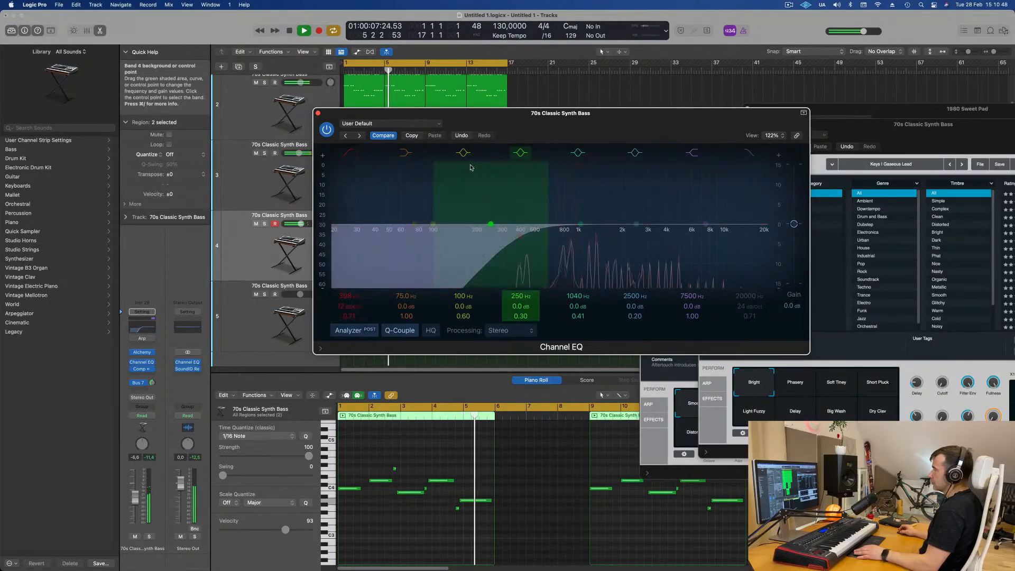
pyautogui.press('space')
pyautogui.press('super+w')
# Step: Play from the start, copy the first track 4 region onto track 5 at bar 6 and stop playback
pyautogui.moveTo(887, 134); pyautogui.dragTo(938, 161)
pyautogui.press('Return')
pyautogui.click(503, 258)
pyautogui.press('space')
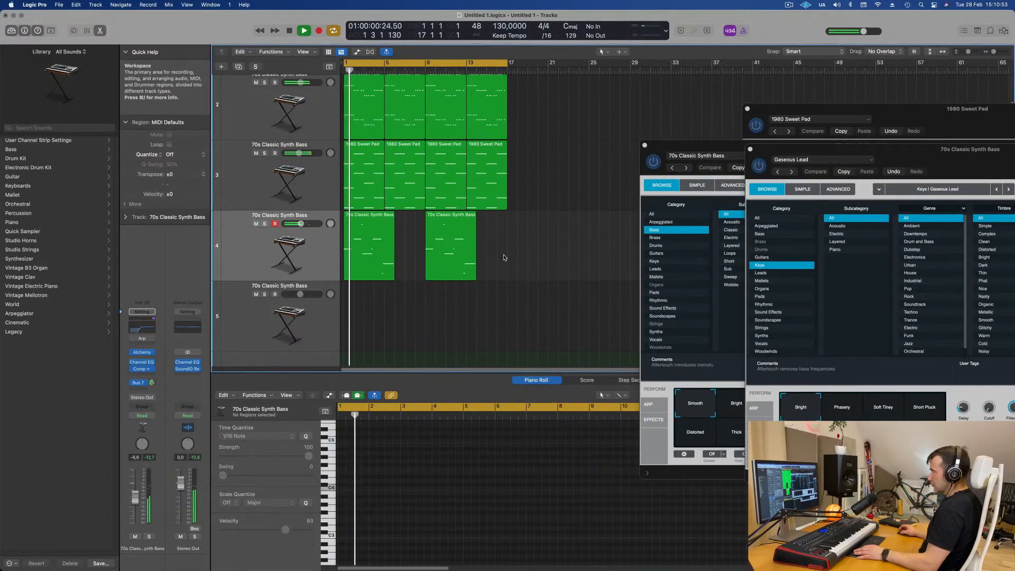
pyautogui.click(364, 234)
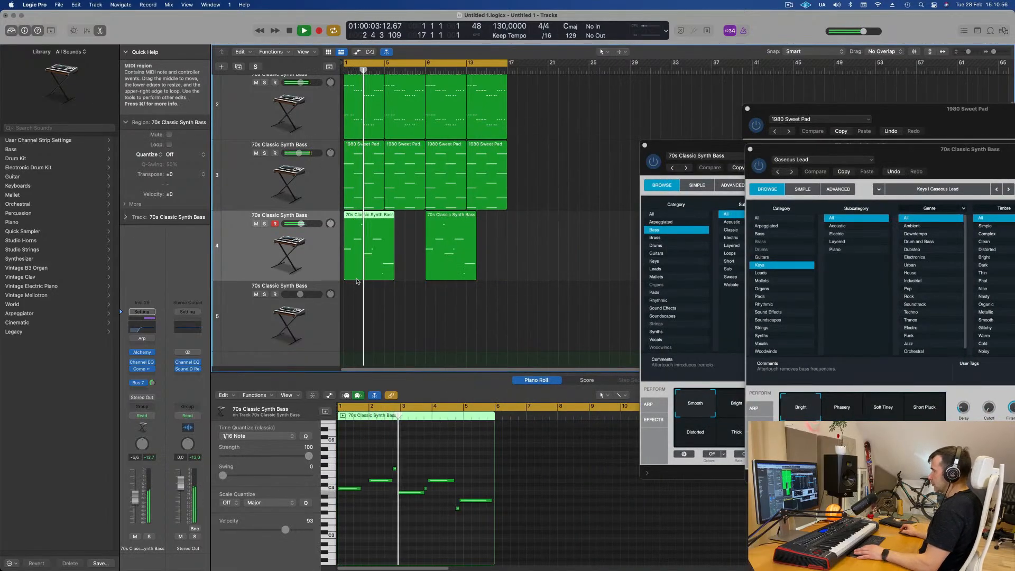
pyautogui.keyDown('alt'); pyautogui.moveTo(366, 279); pyautogui.dragTo(423, 456); pyautogui.keyUp('alt')
pyautogui.press('space')
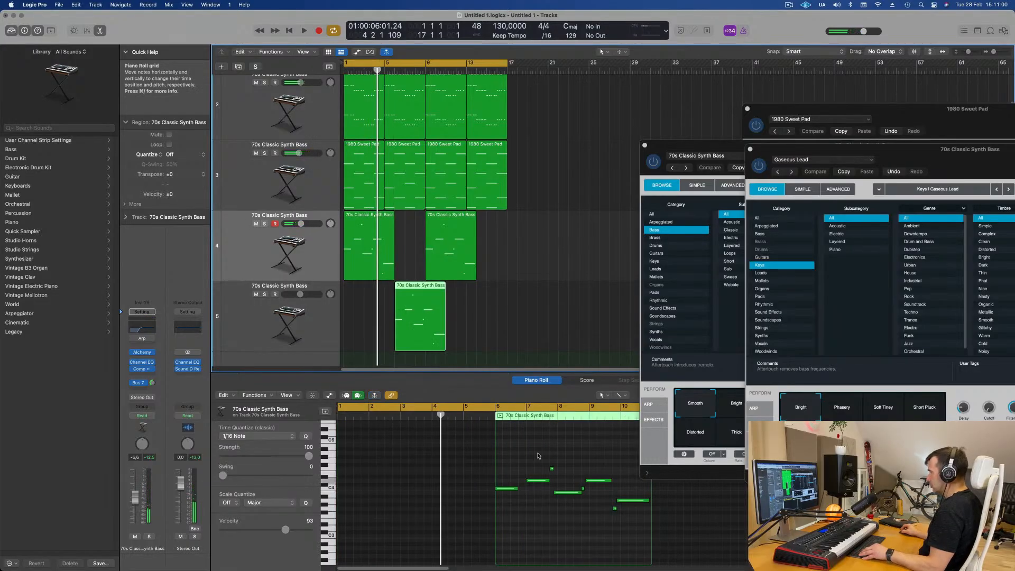
# Step: Delete every note after the first two in the track 5 region
pyautogui.hscroll(3, 538, 456)
pyautogui.moveTo(496, 459); pyautogui.dragTo(575, 515)
pyautogui.press('Delete')
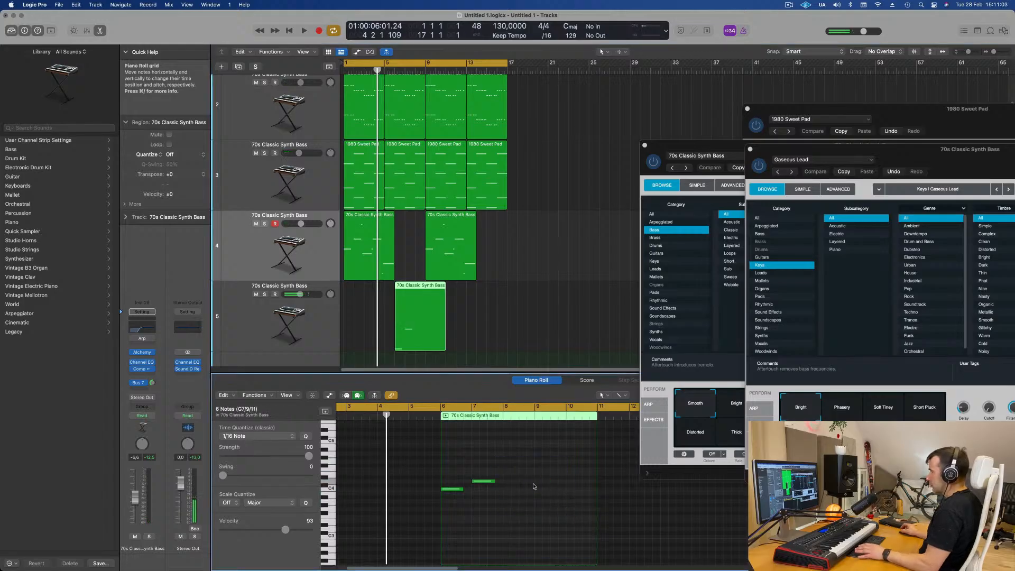
# Step: Lengthen the two remaining notes to one full bar each, lower them an octave and play from the start
pyautogui.moveTo(462, 490); pyautogui.dragTo(470, 489)
pyautogui.click(487, 481)
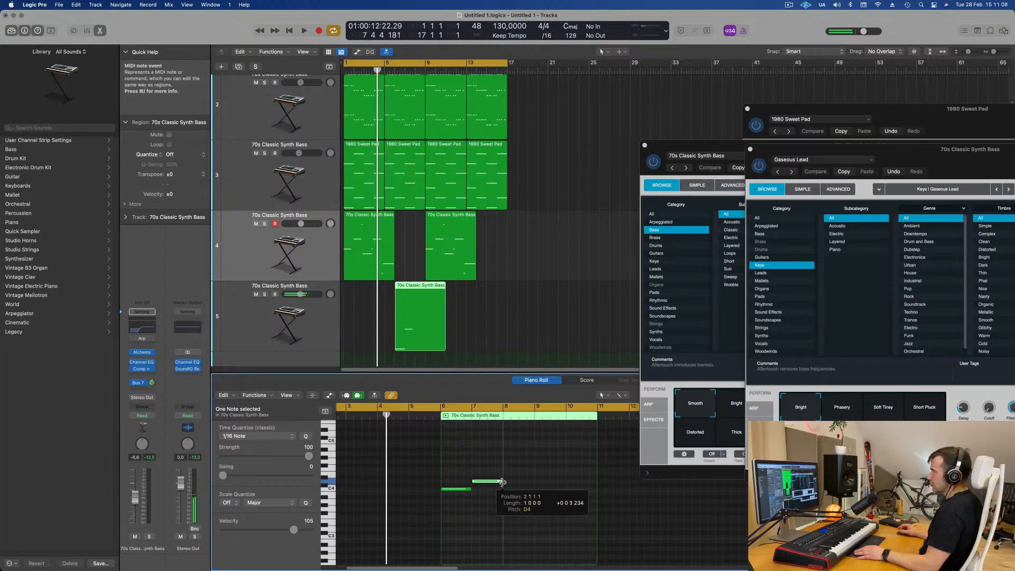
pyautogui.moveTo(500, 482); pyautogui.dragTo(502, 481)
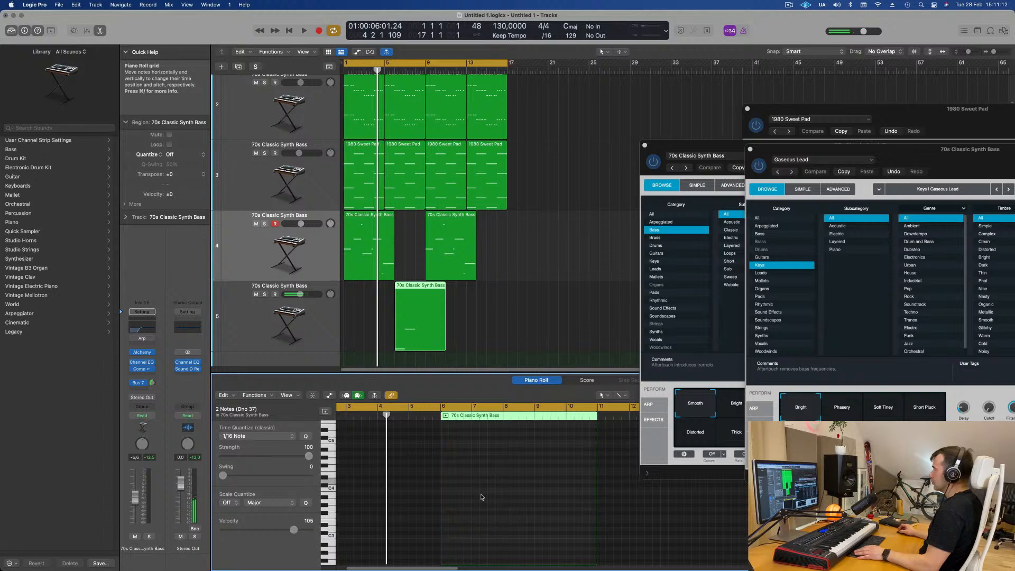
pyautogui.press('Return')
pyautogui.press('space')
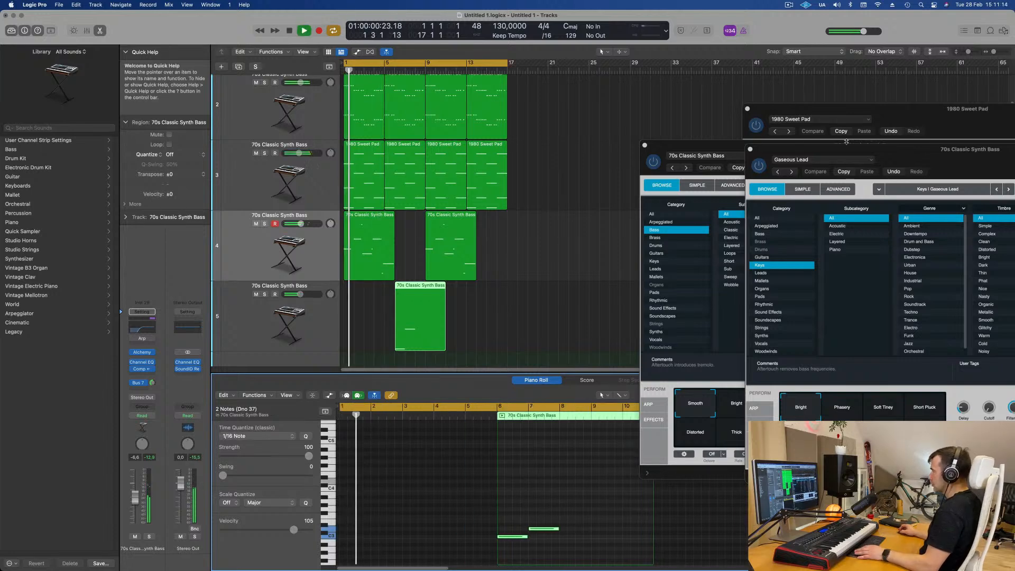
# Step: Select track 5, copy the region's second note to bar 8 at a pitch below the first note and play
pyautogui.moveTo(870, 150); pyautogui.dragTo(734, 87)
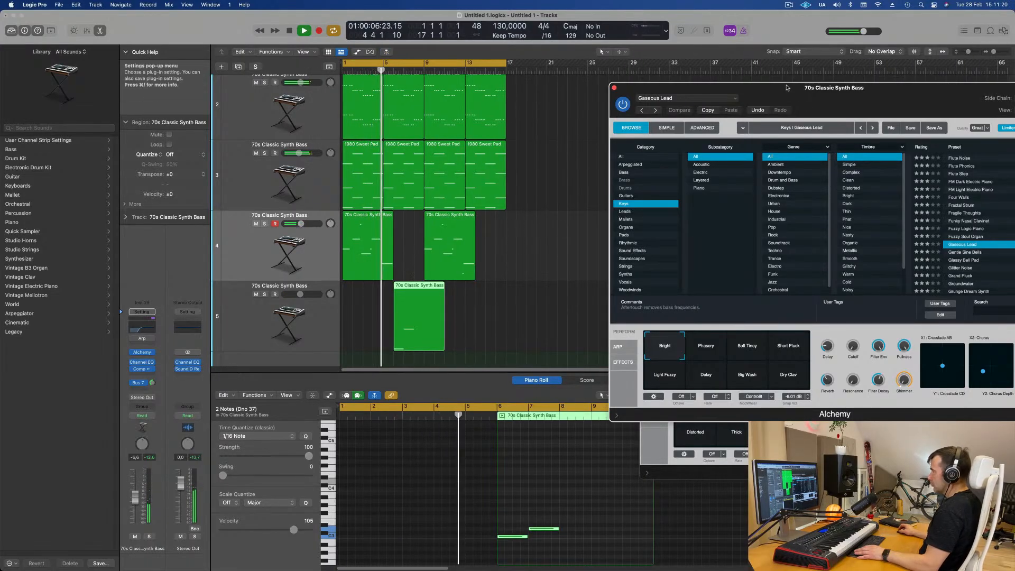
pyautogui.moveTo(848, 95); pyautogui.dragTo(728, 86)
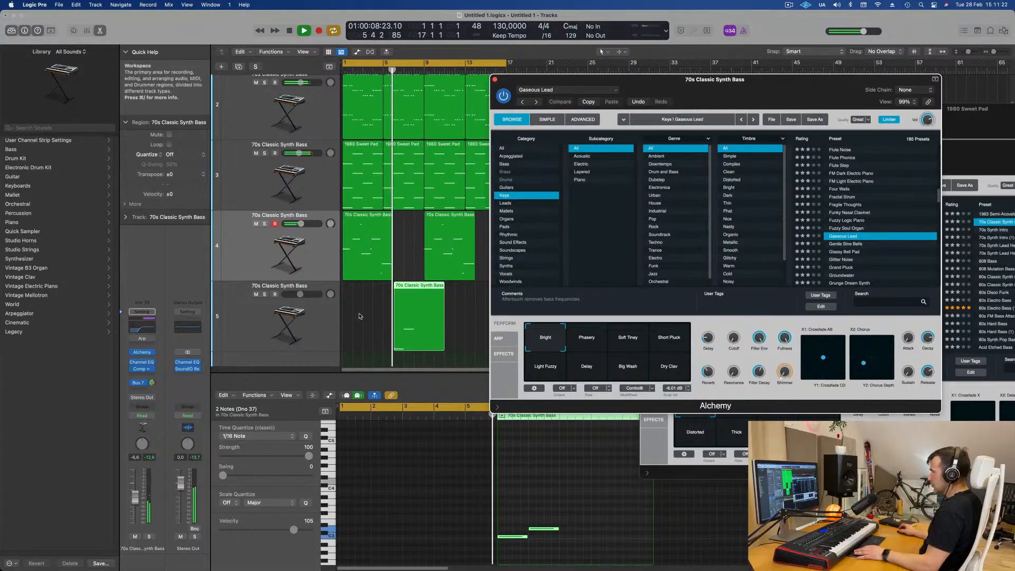
pyautogui.click(323, 338)
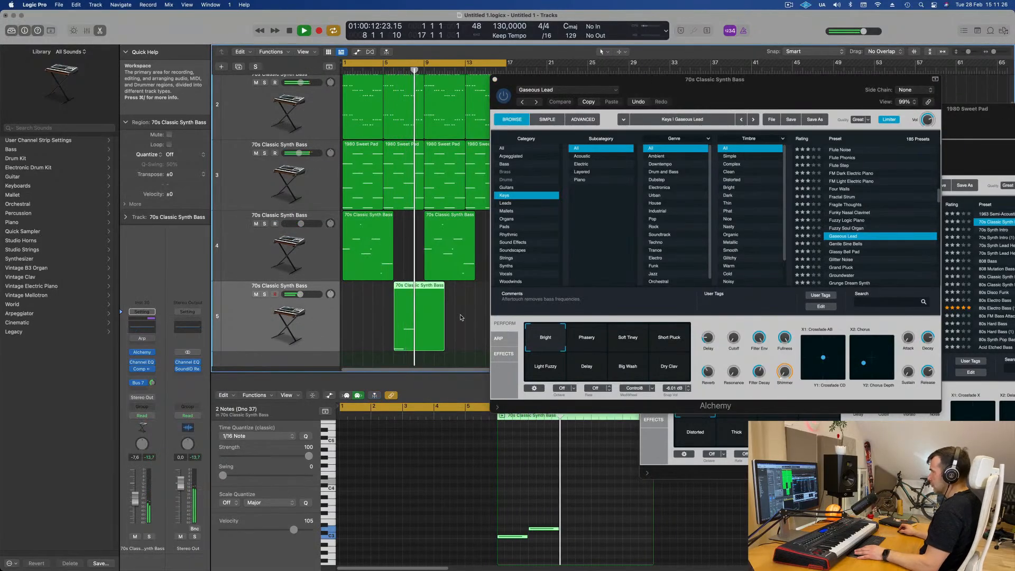
pyautogui.click(559, 511)
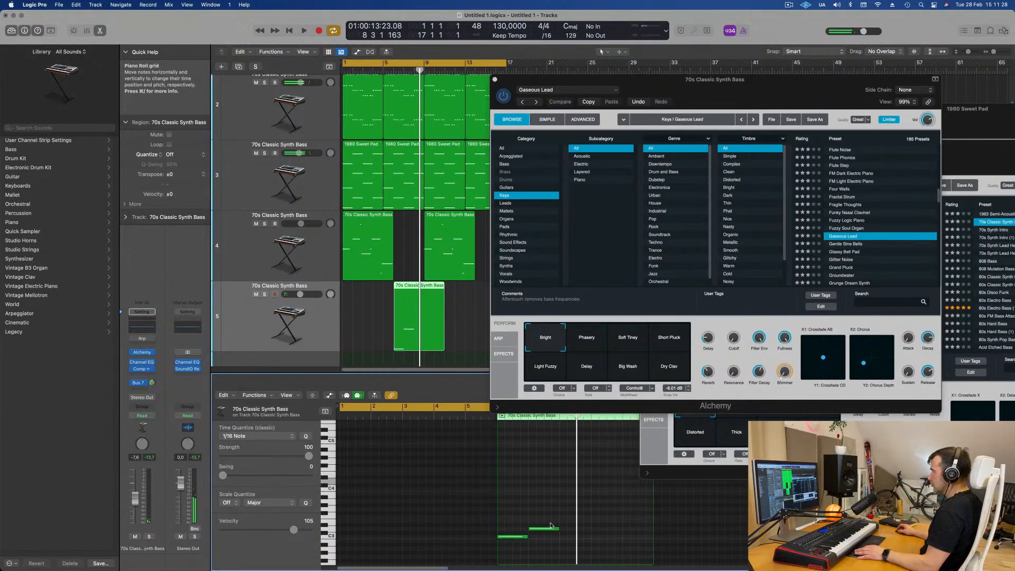
pyautogui.moveTo(546, 531); pyautogui.dragTo(577, 549)
pyautogui.press('space')
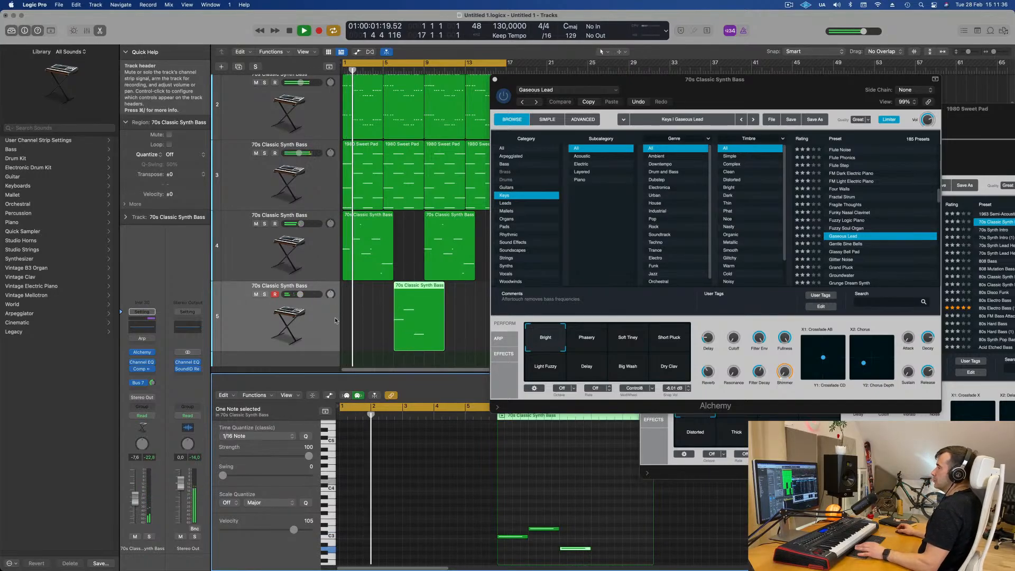
# Step: Open track 5's own Alchemy instrument and close the track 4 Alchemy window
pyautogui.click(141, 351)
pyautogui.moveTo(475, 150); pyautogui.dragTo(712, 251)
pyautogui.moveTo(573, 92); pyautogui.dragTo(674, 85)
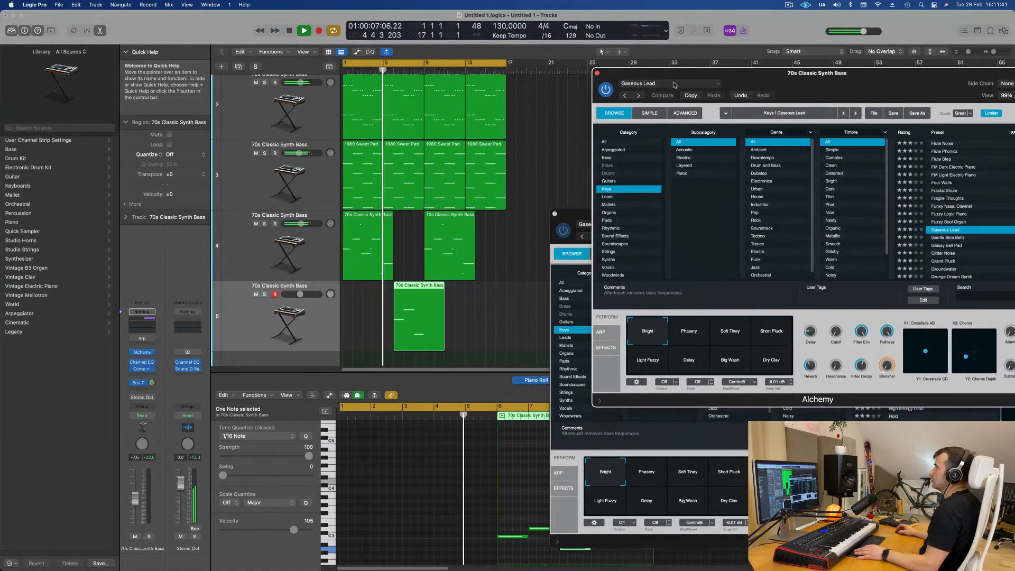
pyautogui.click(596, 73)
pyautogui.moveTo(750, 225); pyautogui.dragTo(707, 139)
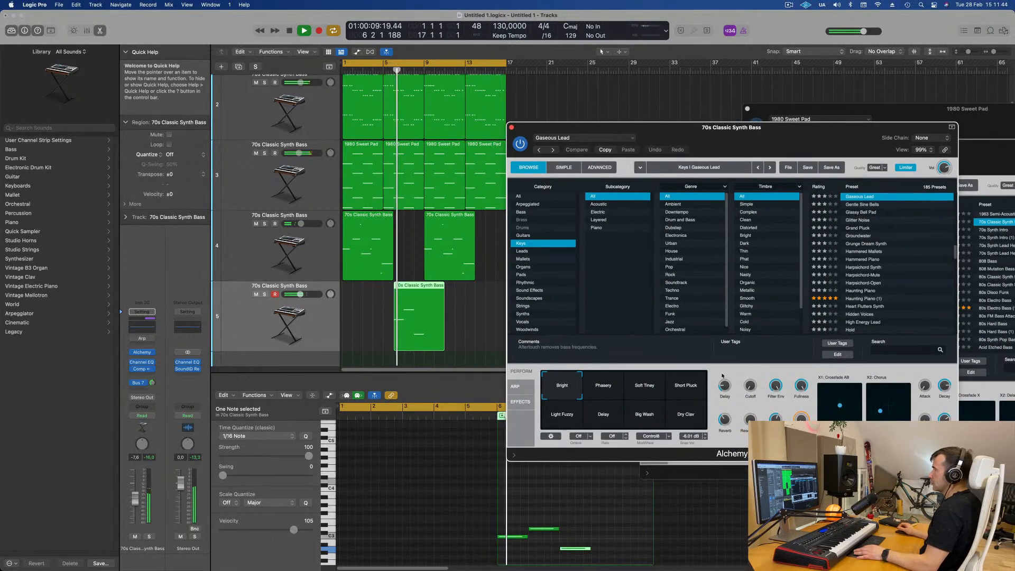
# Step: Try the Short Pluck, Light Fuzzy, Delay and Big Wash variations of track 5's Gaseous Lead preset during playback
pyautogui.click(645, 400)
pyautogui.click(667, 395)
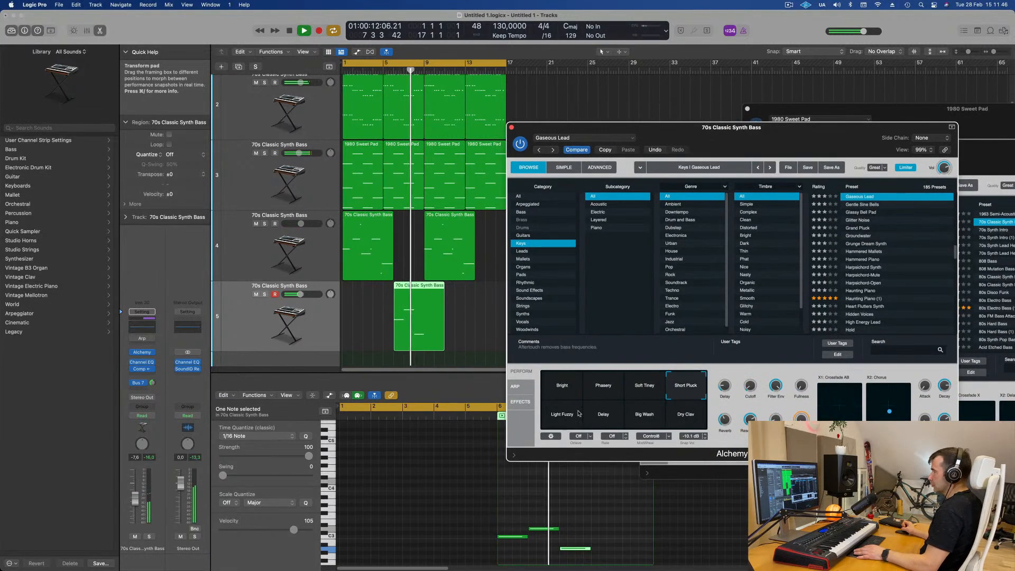
pyautogui.click(390, 69)
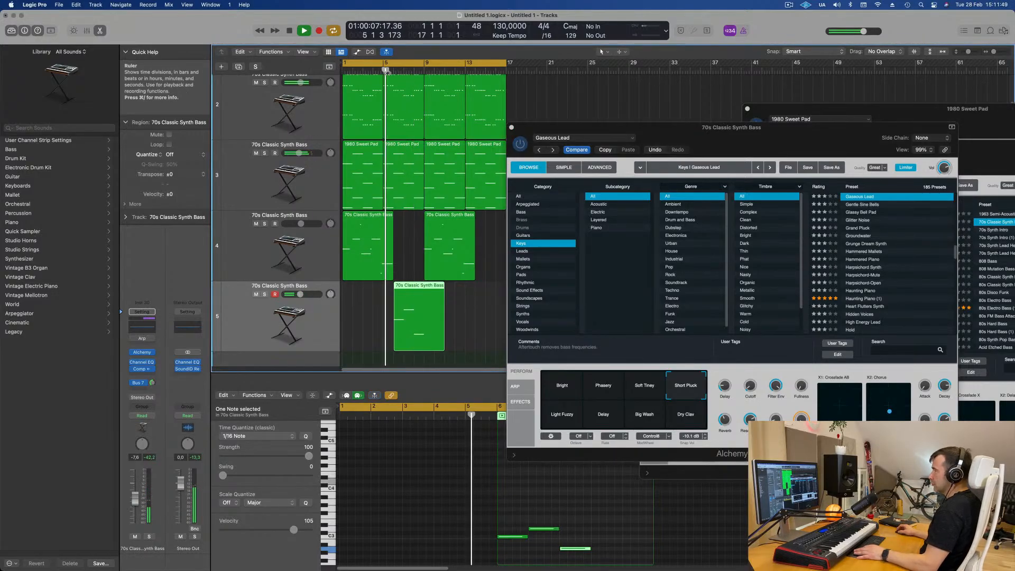
pyautogui.click(567, 416)
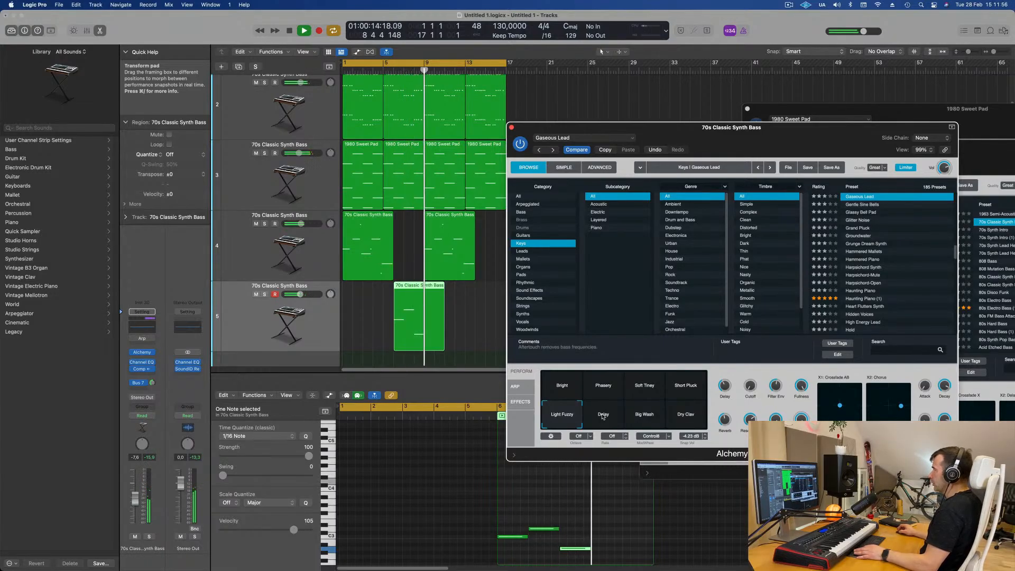
pyautogui.click(603, 415)
pyautogui.click(630, 420)
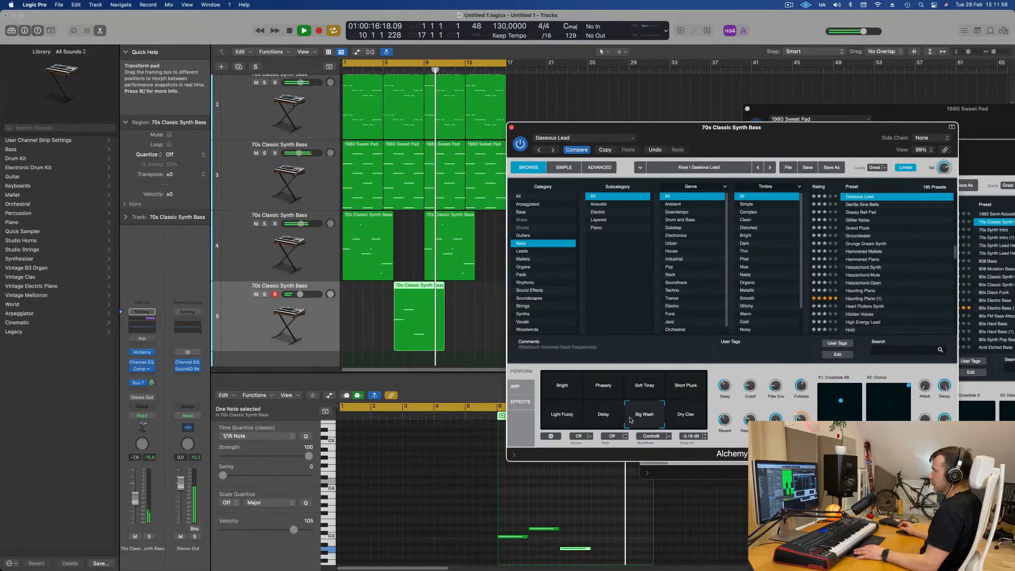
# Step: Copy the track 5 region to bar 14 and resume playback
pyautogui.press('space')
pyautogui.moveTo(414, 288); pyautogui.dragTo(495, 291)
pyautogui.press('space')
# Step: Try the Haunting Piano (1) preset on track 5 and set the track's volume to about -3.8 dB
pyautogui.moveTo(734, 137); pyautogui.dragTo(696, 140)
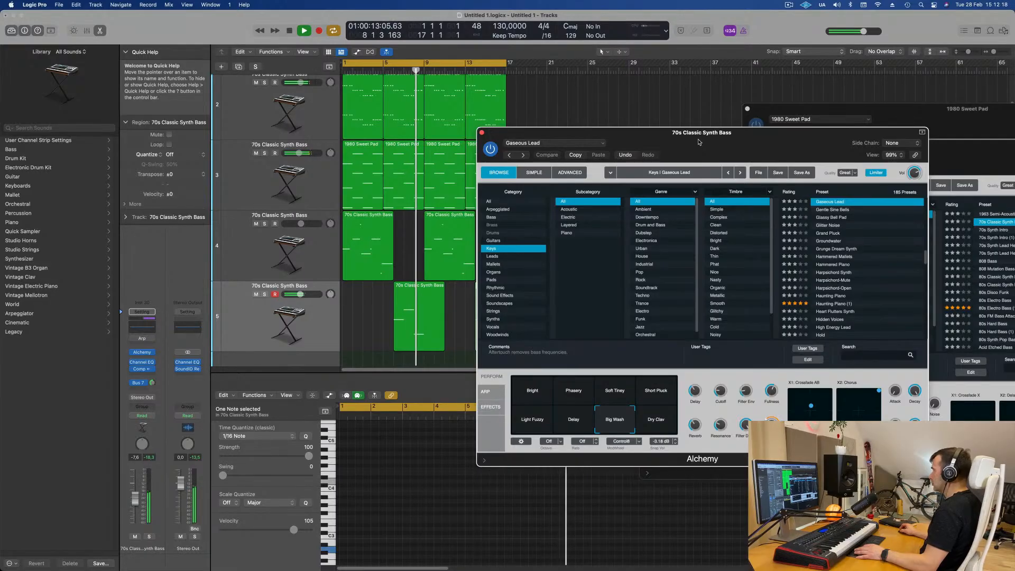
pyautogui.moveTo(698, 141); pyautogui.dragTo(697, 113)
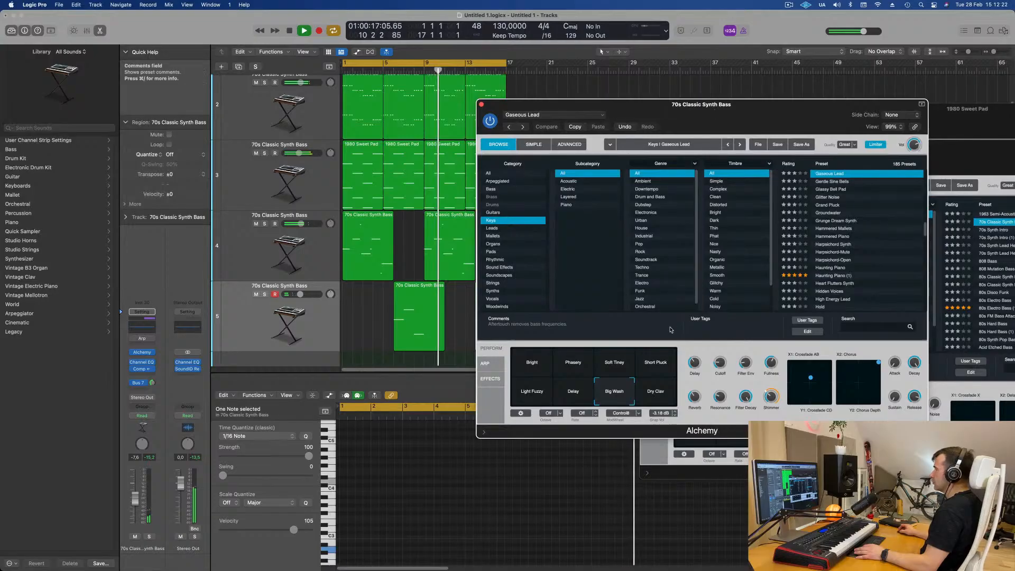
pyautogui.click(844, 276)
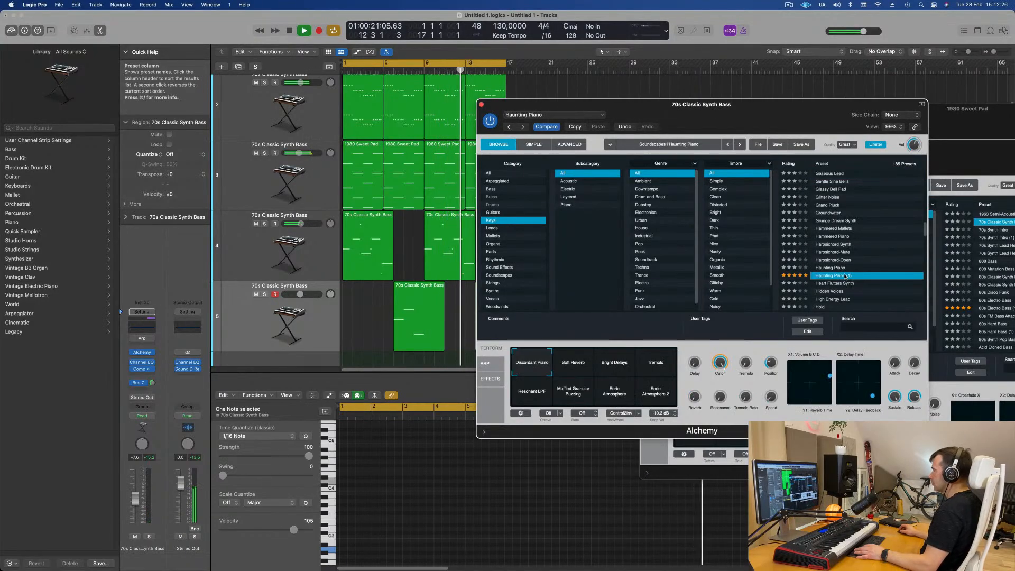
pyautogui.moveTo(722, 113); pyautogui.dragTo(774, 95)
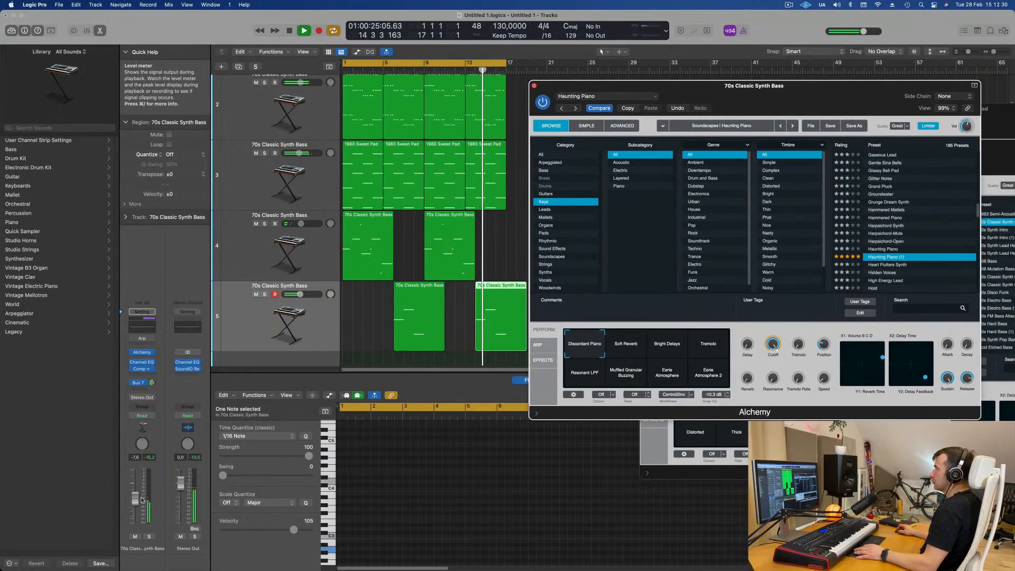
pyautogui.moveTo(139, 496); pyautogui.dragTo(140, 483)
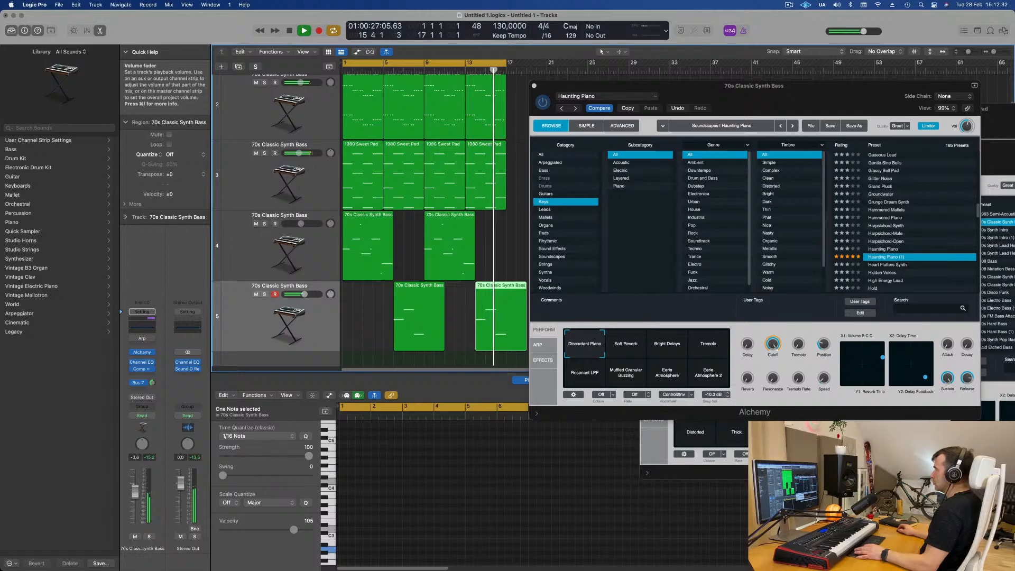
# Step: Try the Jug Kalimba preset on track 5 while the arrangement plays
pyautogui.scroll(-3, 849, 261)
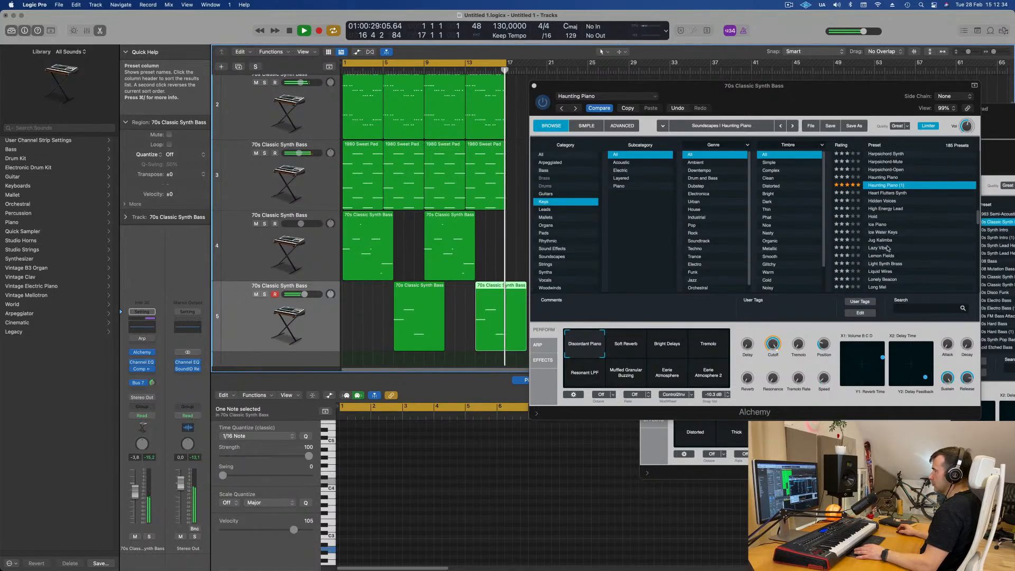
pyautogui.click(879, 242)
pyautogui.click(879, 240)
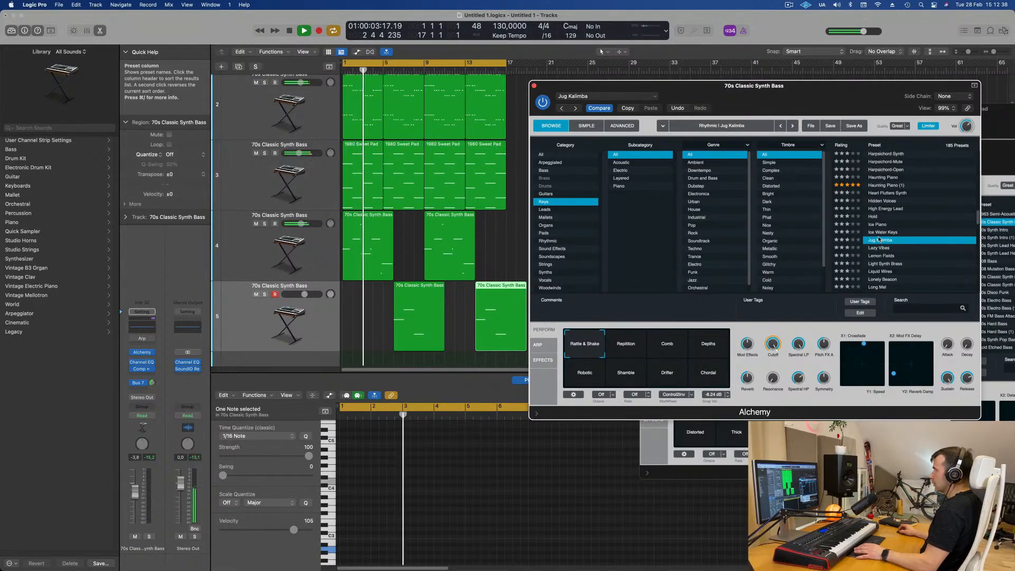
pyautogui.moveTo(814, 96); pyautogui.dragTo(739, 141)
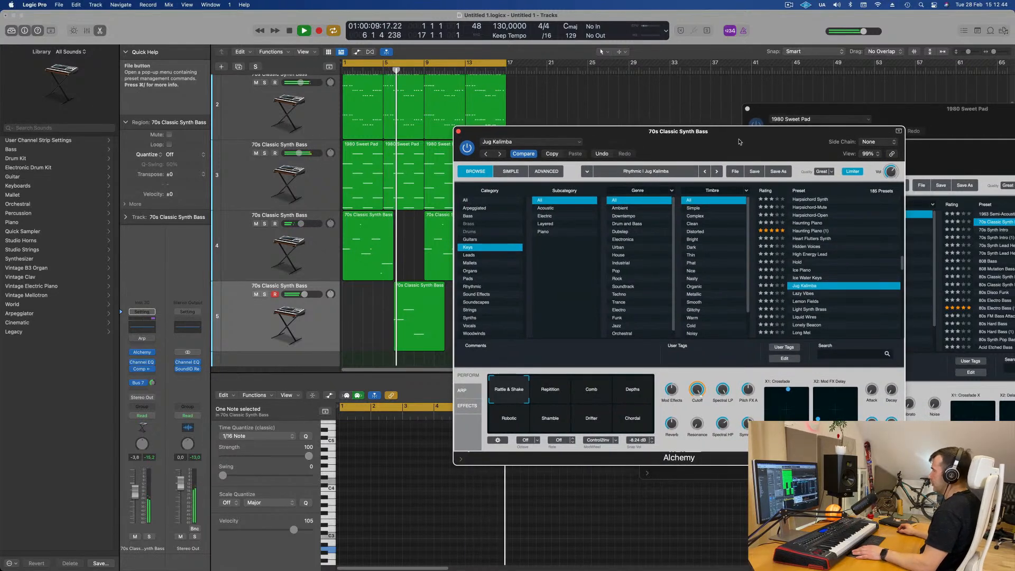
# Step: Load the Mallet-O-Harmonics preset on track 5, replay from around bar 5 and set the track's volume to about -2.9 dB
pyautogui.scroll(-4, 807, 261)
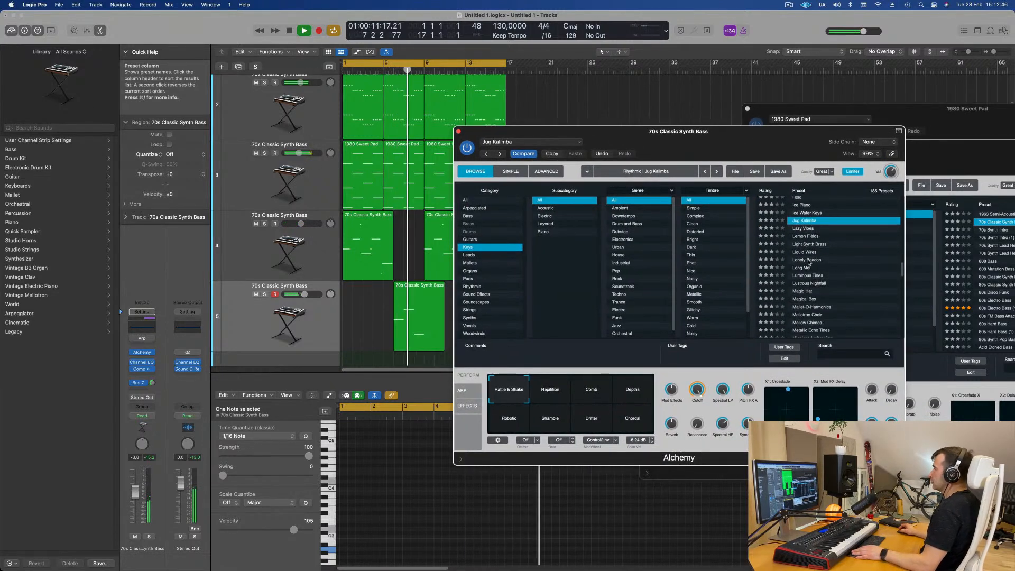
pyautogui.scroll(-1, 826, 262)
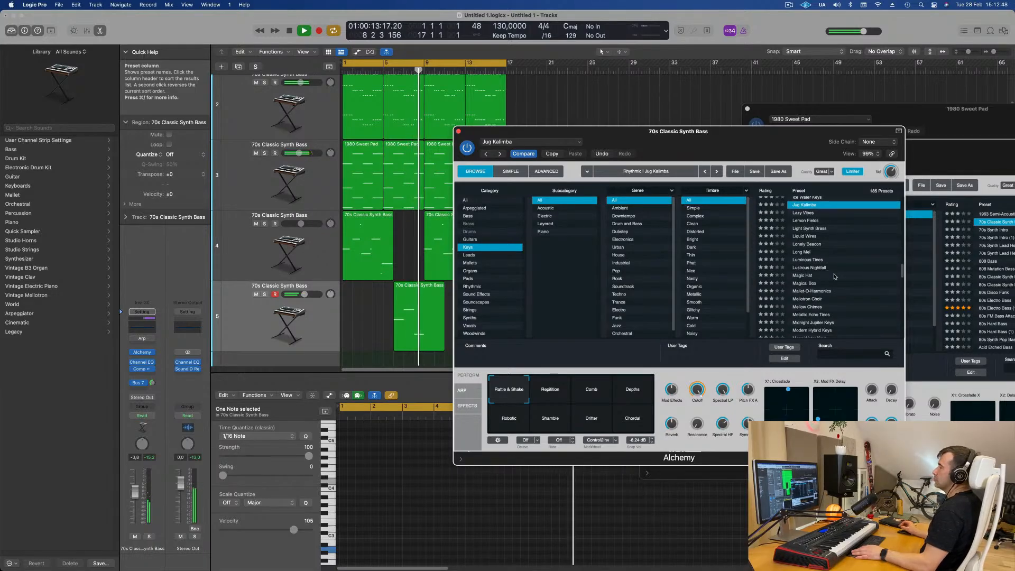
pyautogui.click(819, 291)
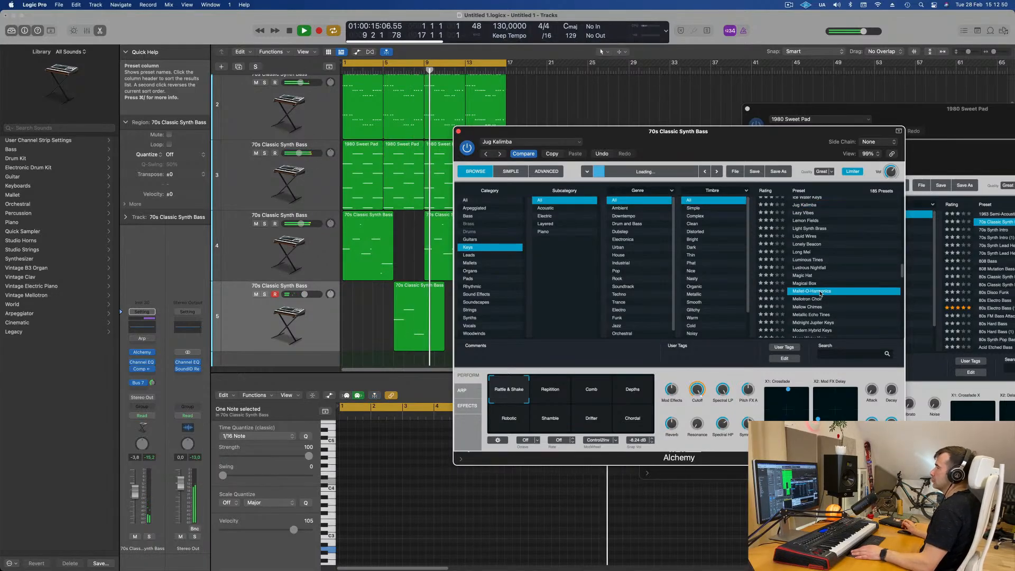
pyautogui.click(386, 71)
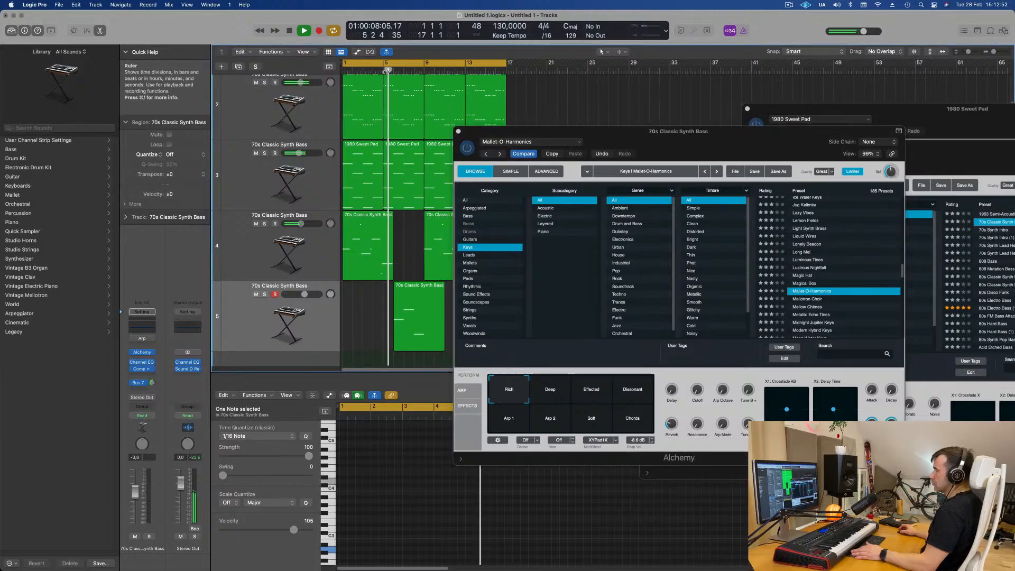
pyautogui.moveTo(542, 131)
pyautogui.mouseDown()
pyautogui.moveTo(575, 125)
pyautogui.moveTo(546, 117)
pyautogui.mouseUp()
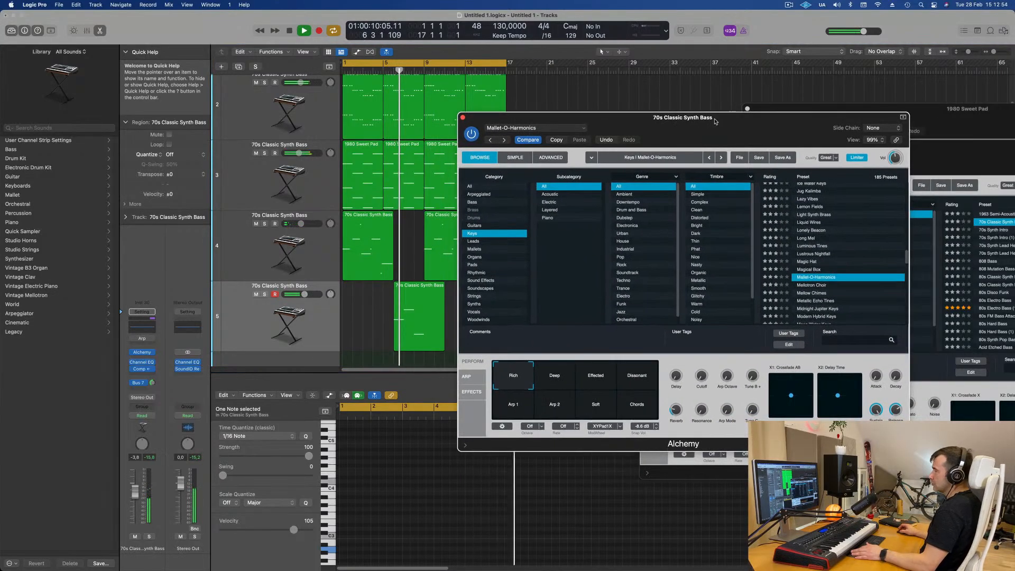
pyautogui.moveTo(306, 294); pyautogui.dragTo(307, 293)
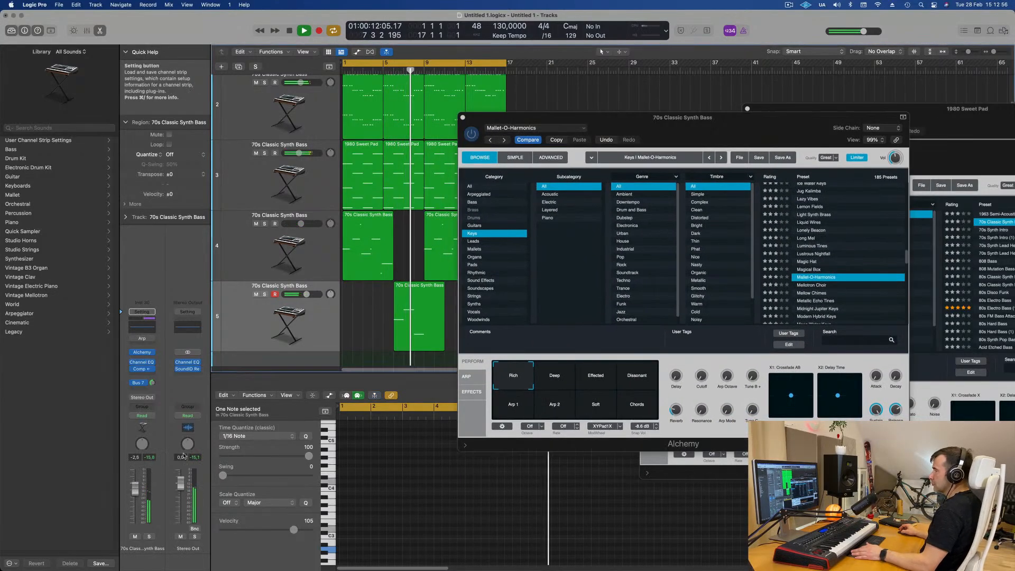
# Step: Show the arpeggiator settings of track 5's Mallet-O-Harmonics preset and set the track's volume to about -0.9 dB
pyautogui.moveTo(680, 126); pyautogui.dragTo(776, 127)
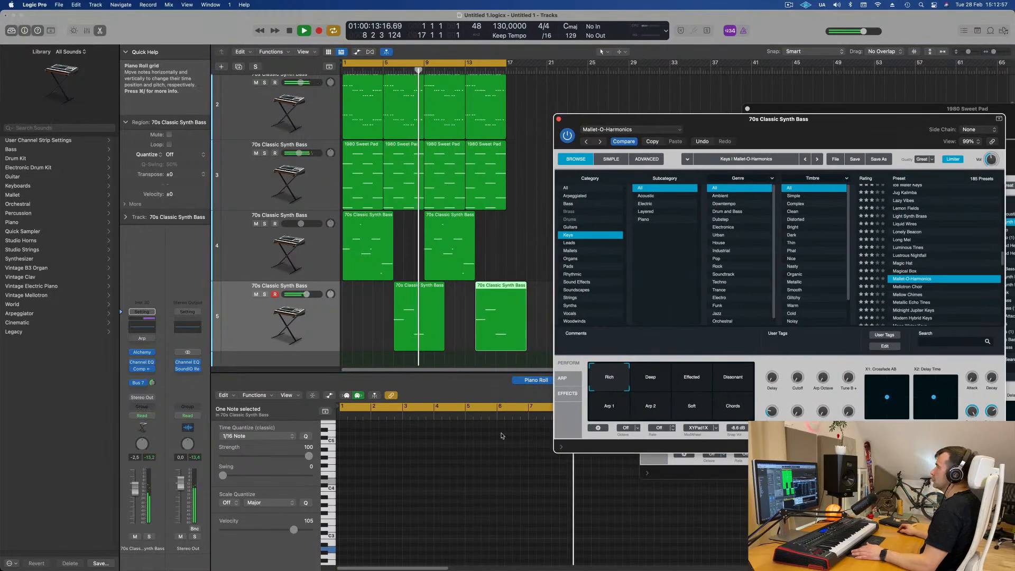
pyautogui.click(560, 379)
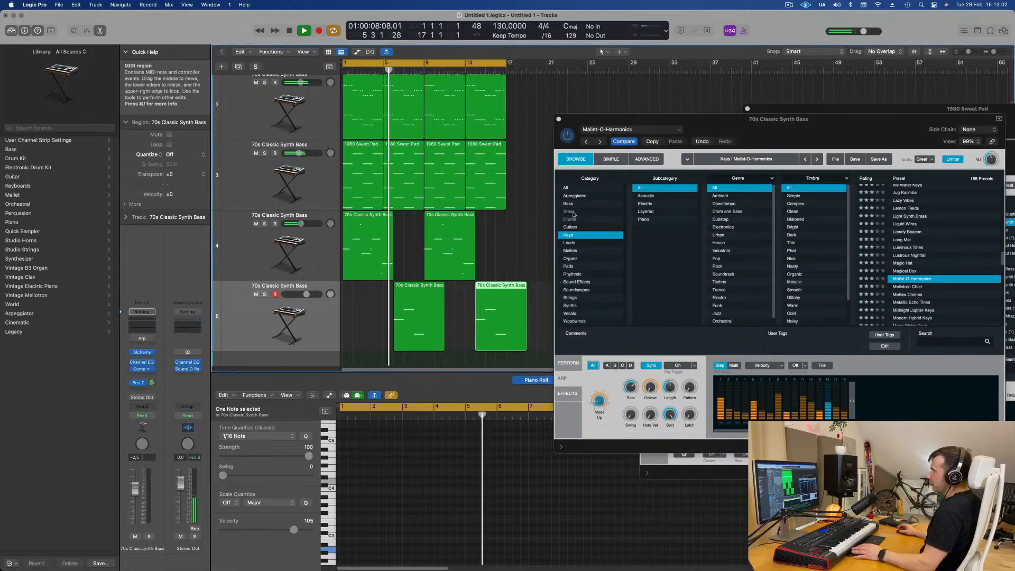
pyautogui.moveTo(772, 119); pyautogui.dragTo(668, 138)
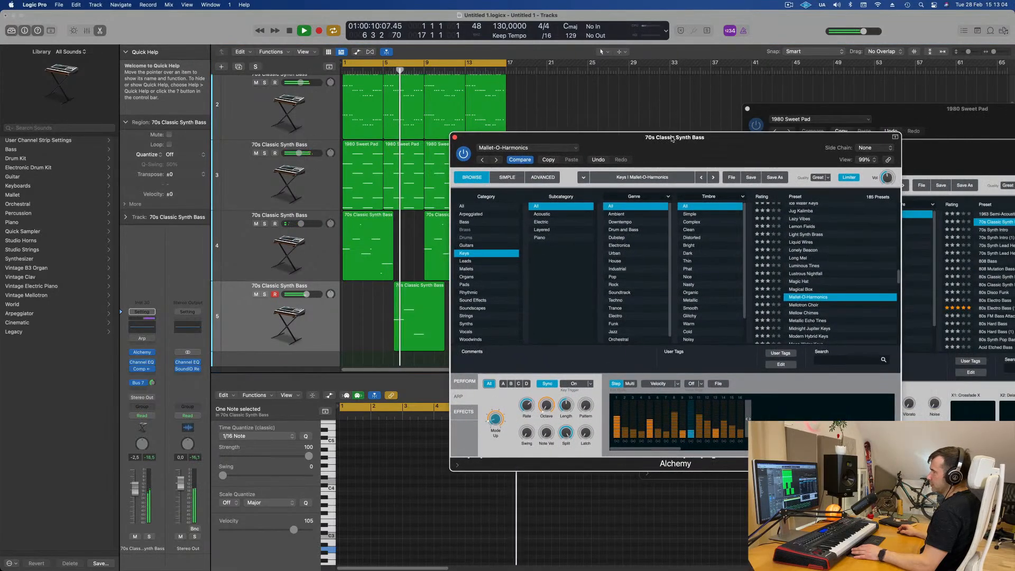
pyautogui.moveTo(134, 494); pyautogui.dragTo(135, 491)
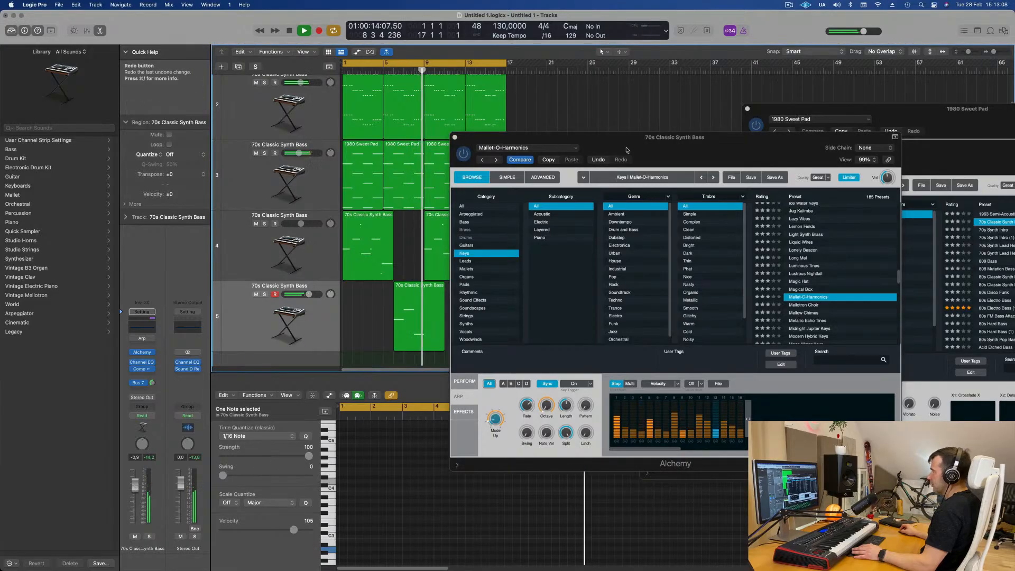
# Step: Select both track 5 regions, replay from the start, raise the track's volume to about 0.1 dB and close its Alchemy window
pyautogui.moveTo(608, 138); pyautogui.dragTo(838, 159)
pyautogui.press('space')
pyautogui.keyDown('shift'); pyautogui.click(431, 301); pyautogui.keyUp('shift')
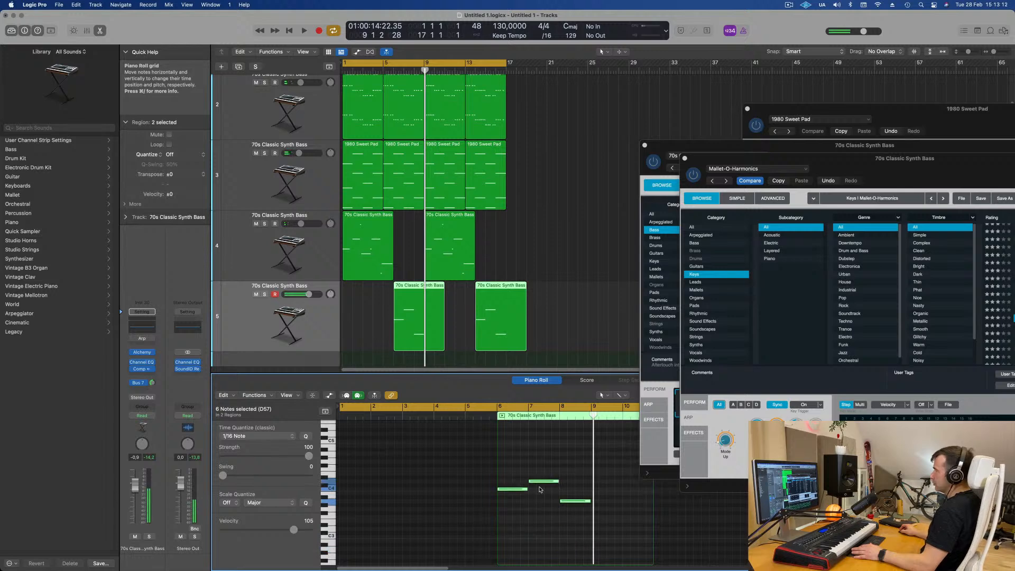
pyautogui.press('Return')
pyautogui.press('space')
pyautogui.moveTo(922, 170); pyautogui.dragTo(719, 181)
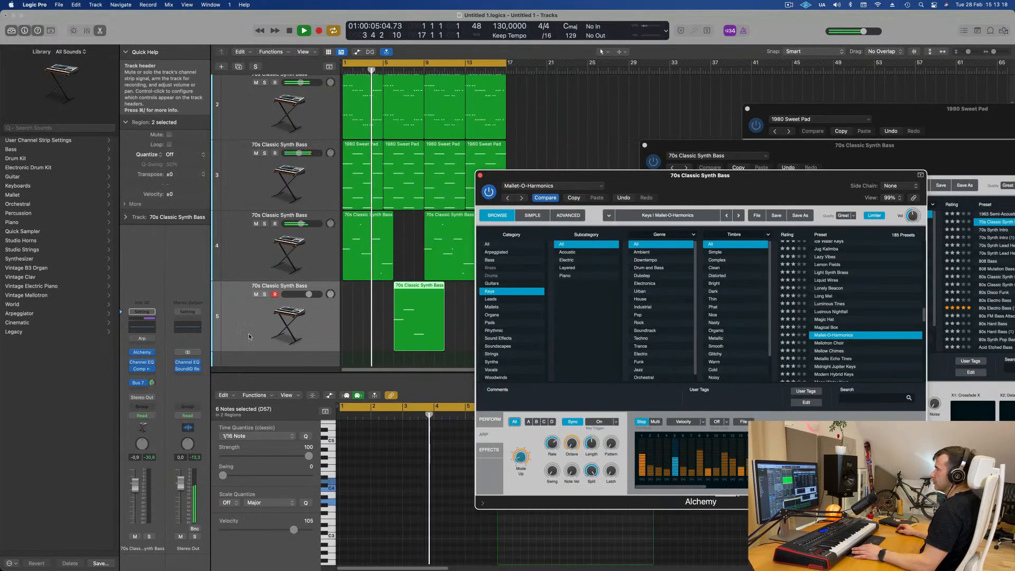
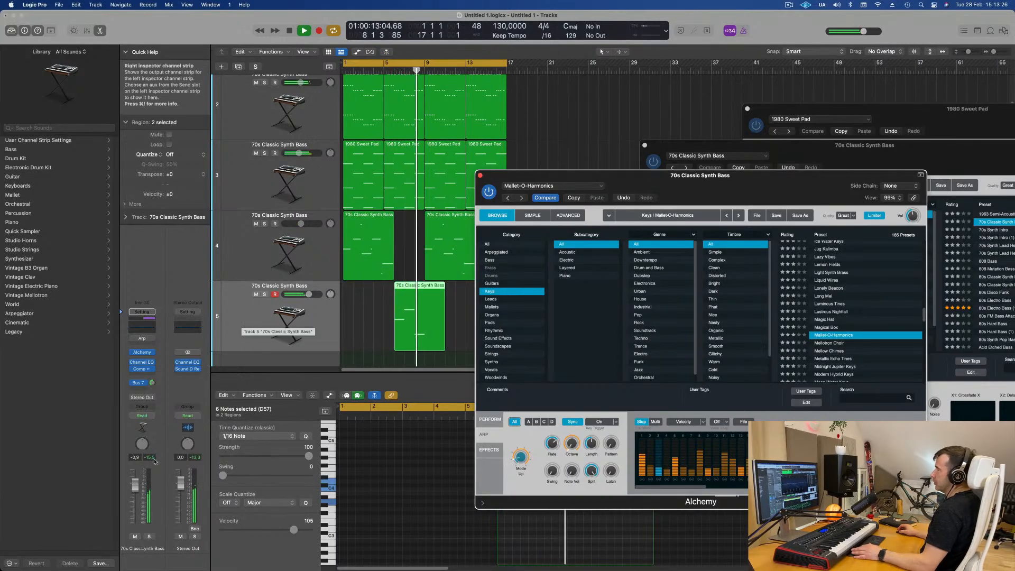
pyautogui.moveTo(480, 177); pyautogui.dragTo(527, 168)
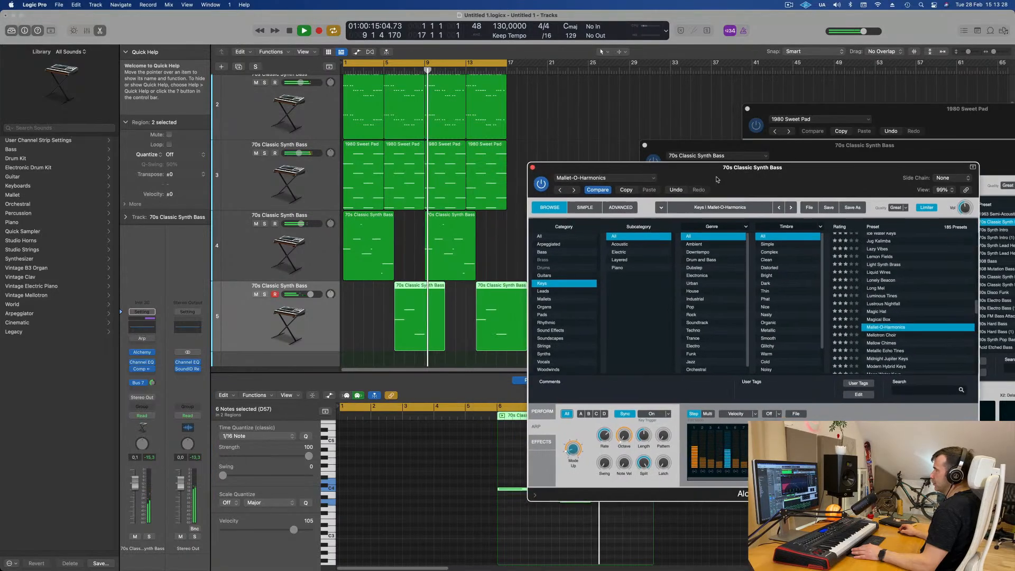
pyautogui.click(526, 167)
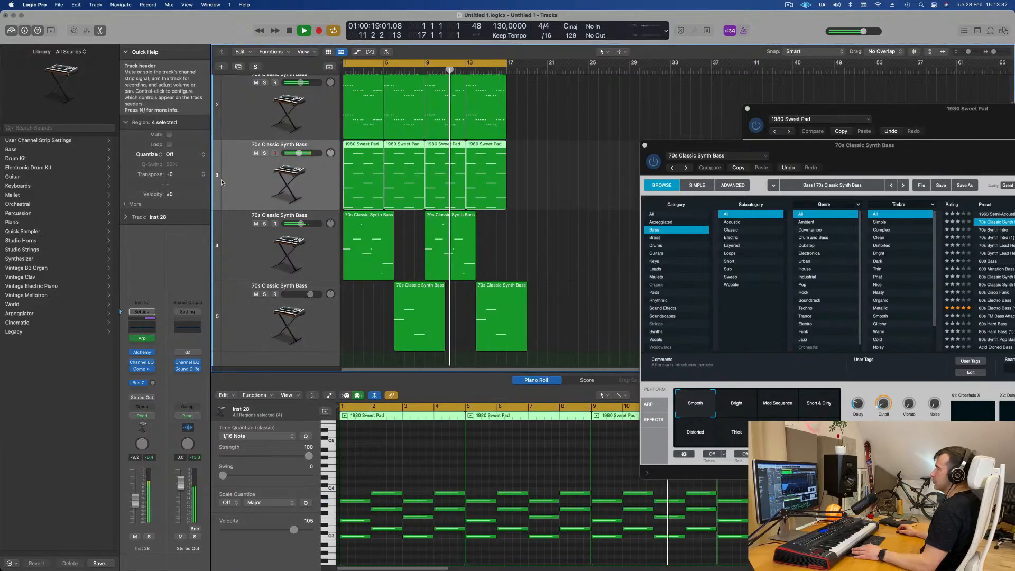
# Step: Replay from the start, open track 3's Alchemy instrument and adjust its Cutoff to about 7.8 %
pyautogui.click(338, 183)
pyautogui.press('Return')
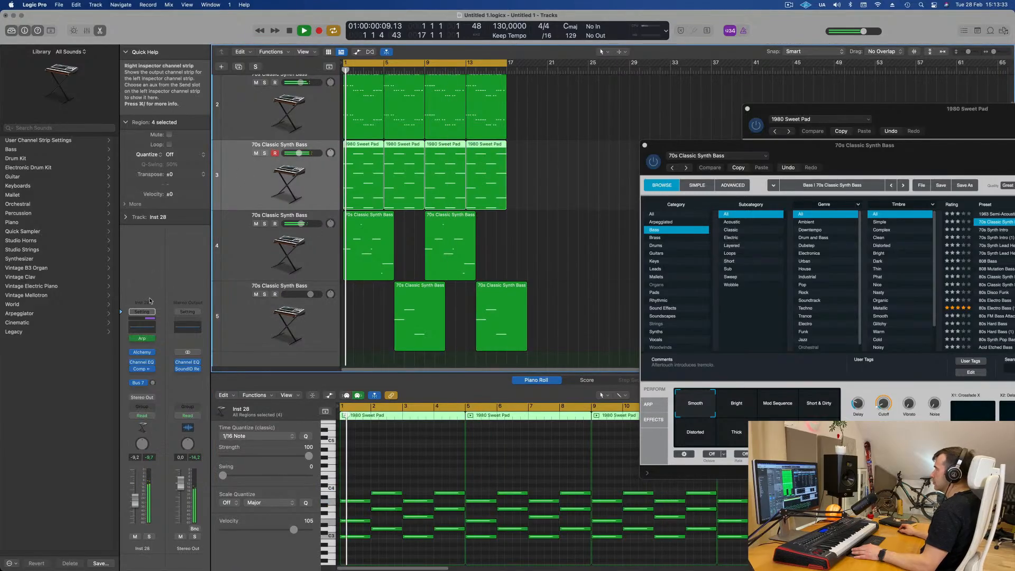
pyautogui.click(142, 353)
pyautogui.press('space')
pyautogui.moveTo(651, 387)
pyautogui.mouseDown()
pyautogui.moveTo(666, 405)
pyautogui.moveTo(660, 375)
pyautogui.moveTo(662, 394)
pyautogui.mouseUp()
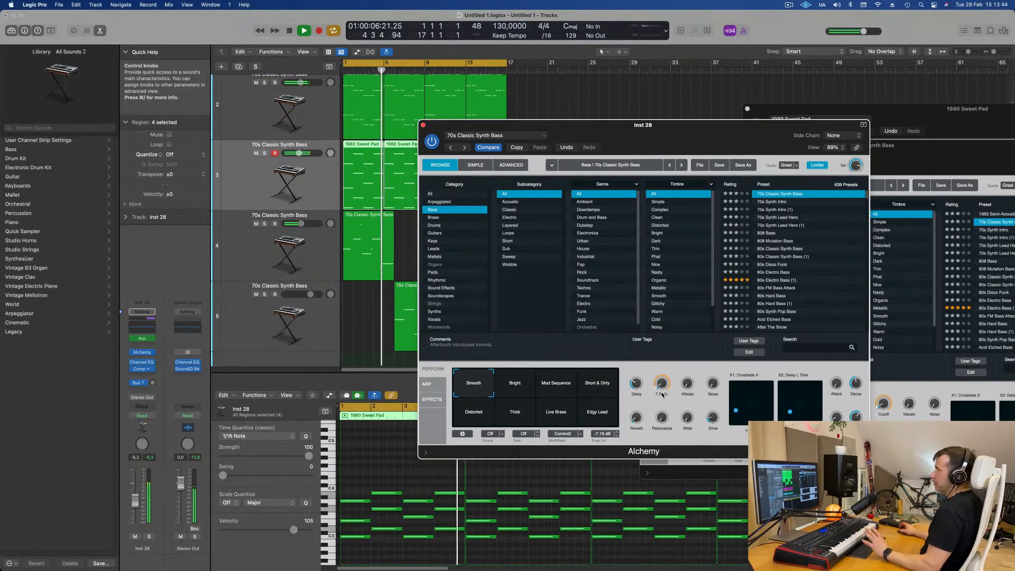
# Step: Compare tracks 2 and 3 by soloing and unsoloing them during playback
pyautogui.moveTo(665, 132); pyautogui.dragTo(790, 62)
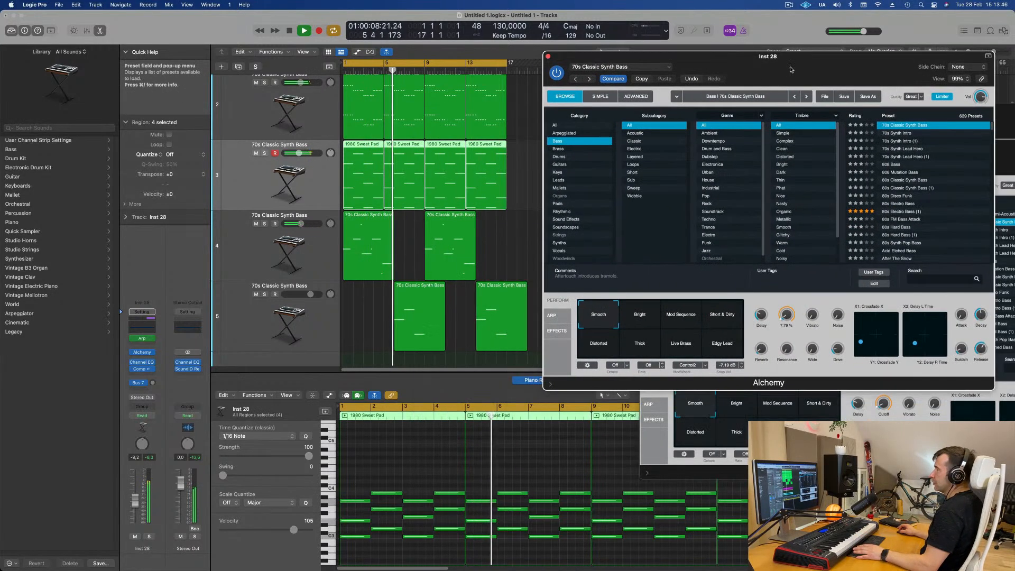
pyautogui.scroll(2, 273, 133)
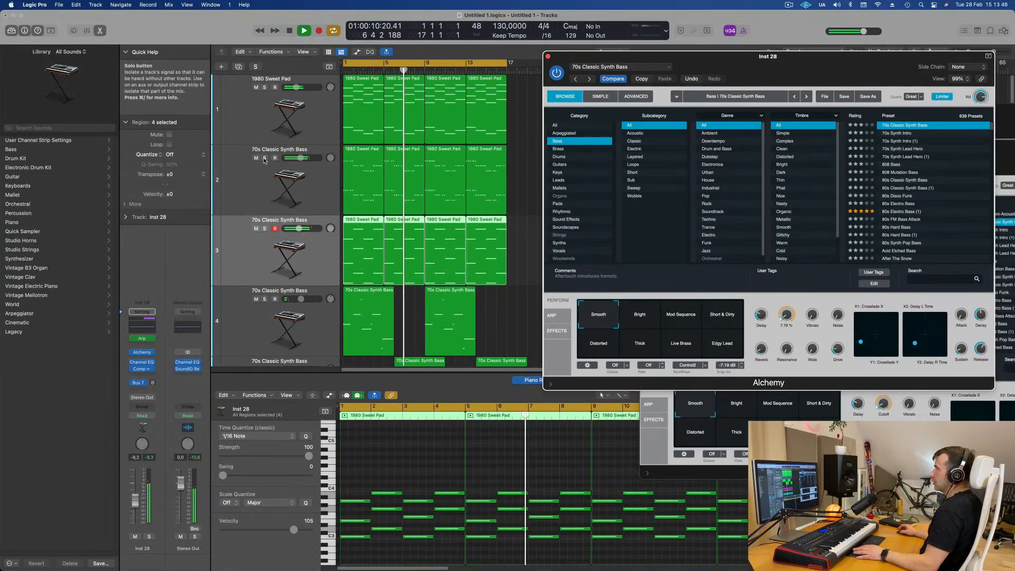
pyautogui.click(264, 158)
pyautogui.click(264, 158)
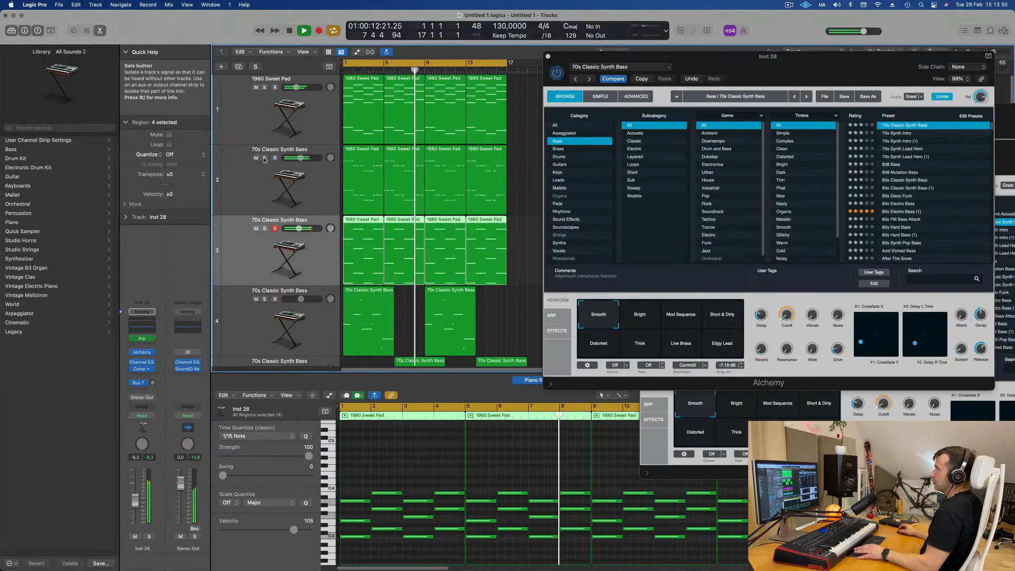
pyautogui.click(264, 228)
pyautogui.click(264, 228)
pyautogui.click(264, 228)
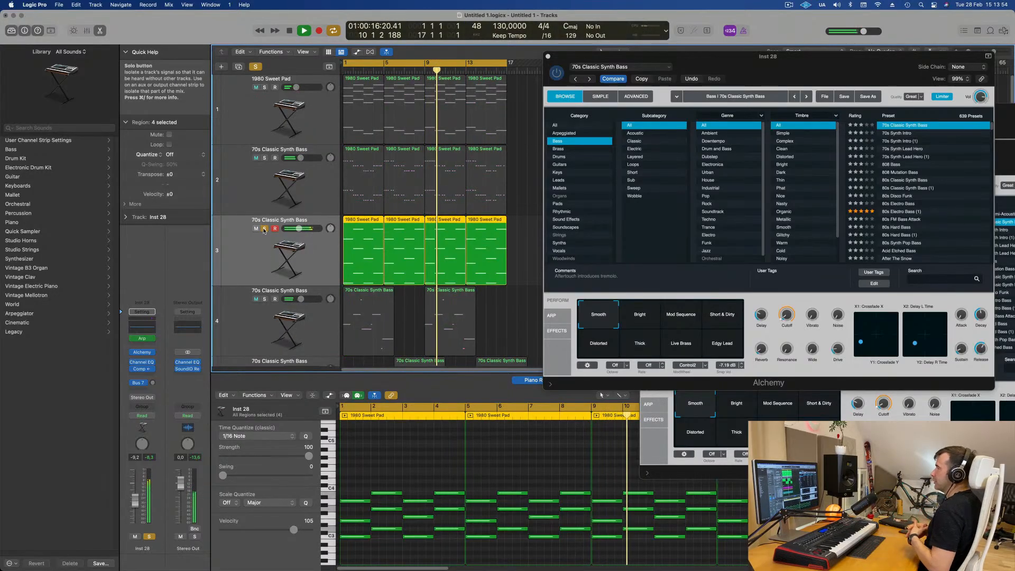
pyautogui.click(264, 229)
# Step: Enable the low-cut band in track 3's Channel EQ, set it to about 134 Hz and close the EQ
pyautogui.click(142, 362)
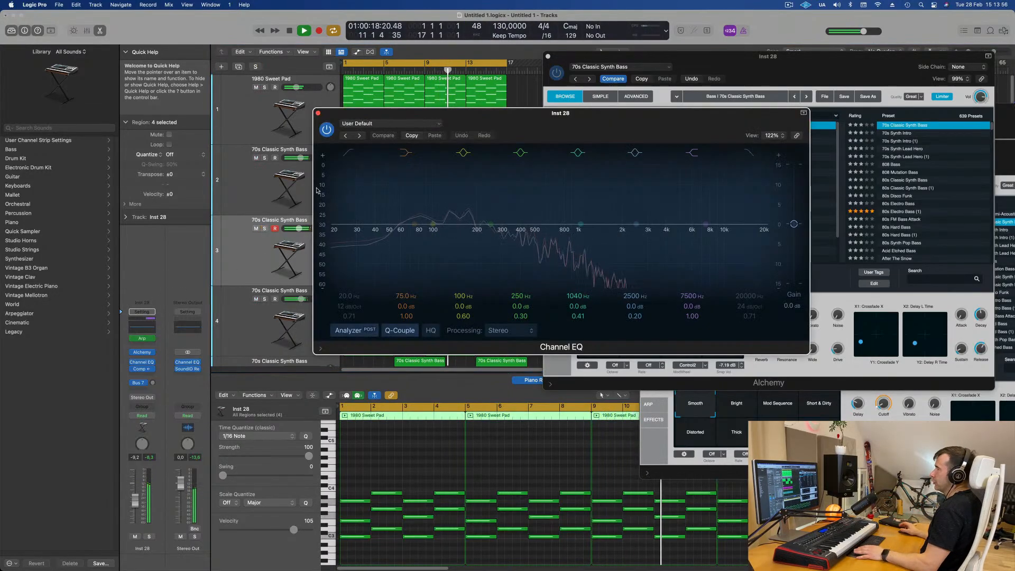
pyautogui.click(347, 153)
pyautogui.moveTo(351, 181); pyautogui.dragTo(446, 179)
pyautogui.moveTo(434, 233); pyautogui.dragTo(437, 235)
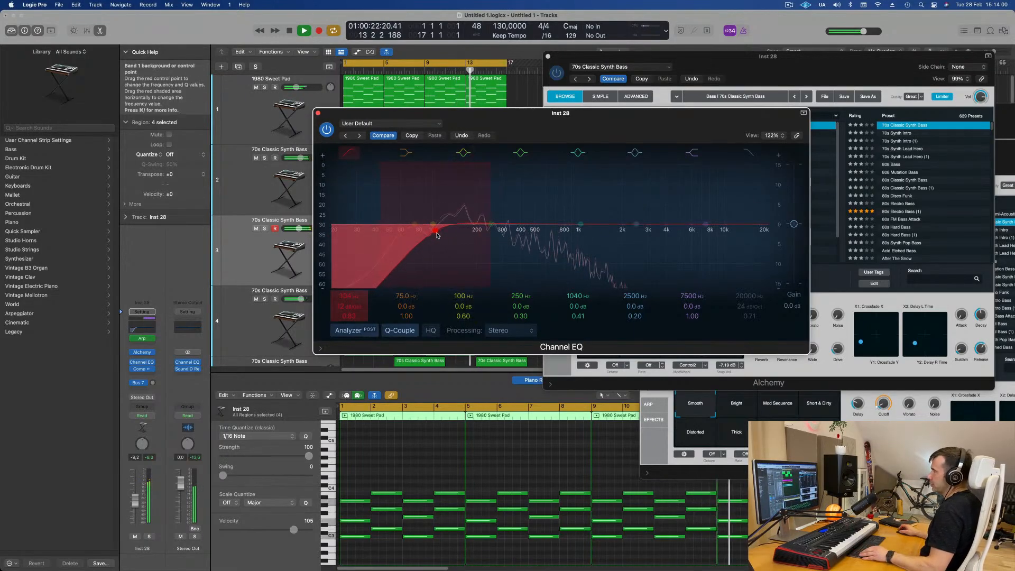
pyautogui.click(318, 113)
# Step: Trim the second track 5 region to end at bar 17, deleting the part beyond it
pyautogui.moveTo(674, 66); pyautogui.dragTo(782, 72)
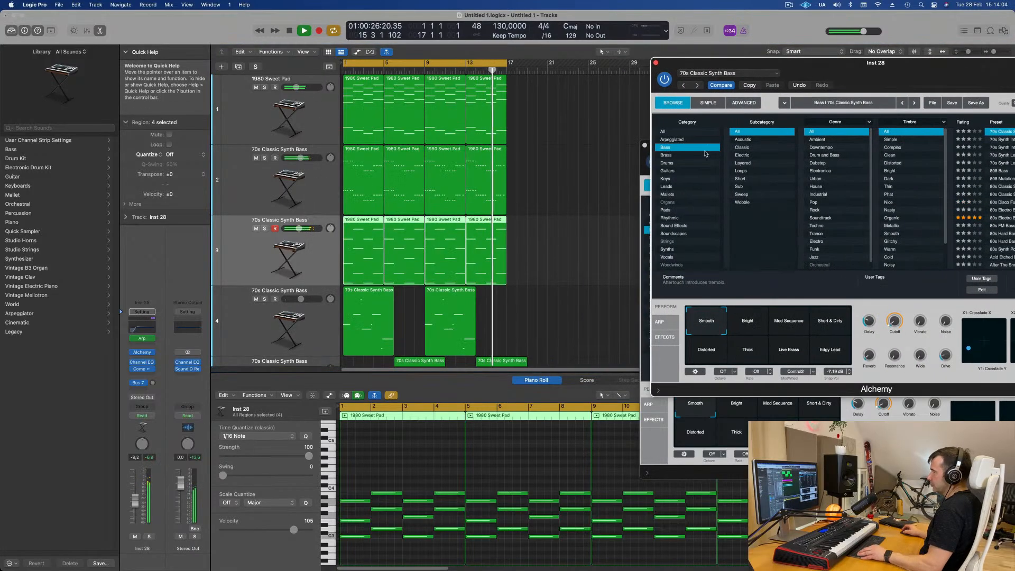
pyautogui.scroll(-3, 513, 260)
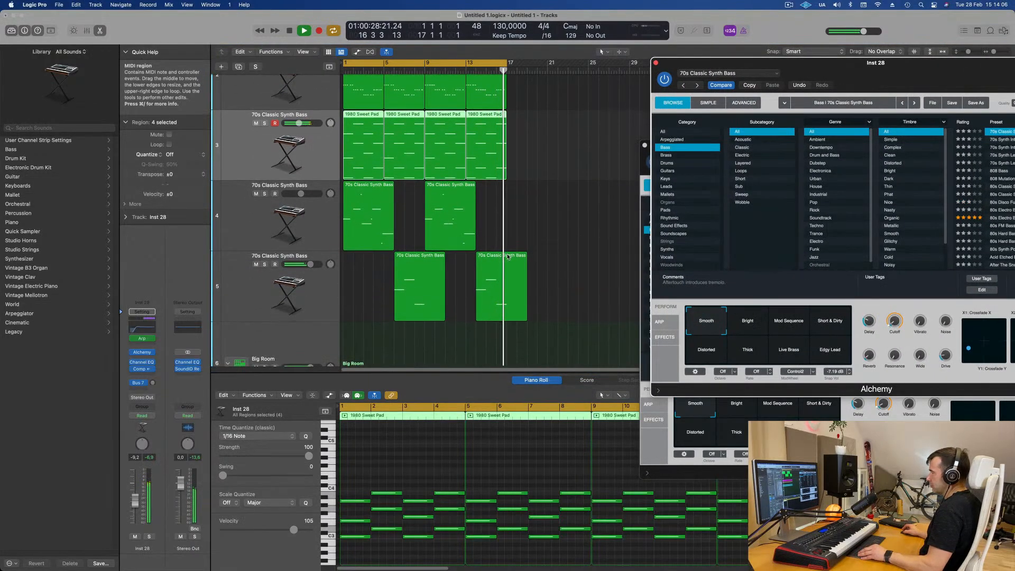
pyautogui.keyDown('super'); pyautogui.doubleClick(507, 259); pyautogui.keyUp('super')
pyautogui.moveTo(539, 256); pyautogui.dragTo(516, 278)
pyautogui.press('BackSpace')
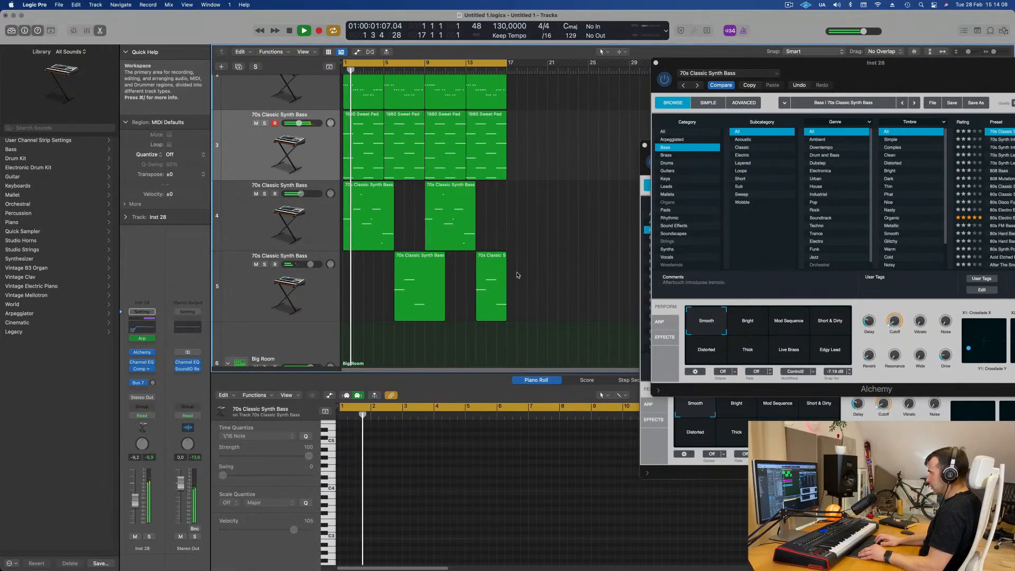
# Step: Reduce the track height to show the drum tracks, audition track 3 in solo and mute it
pyautogui.press('super+Up')
pyautogui.scroll(2, 534, 243)
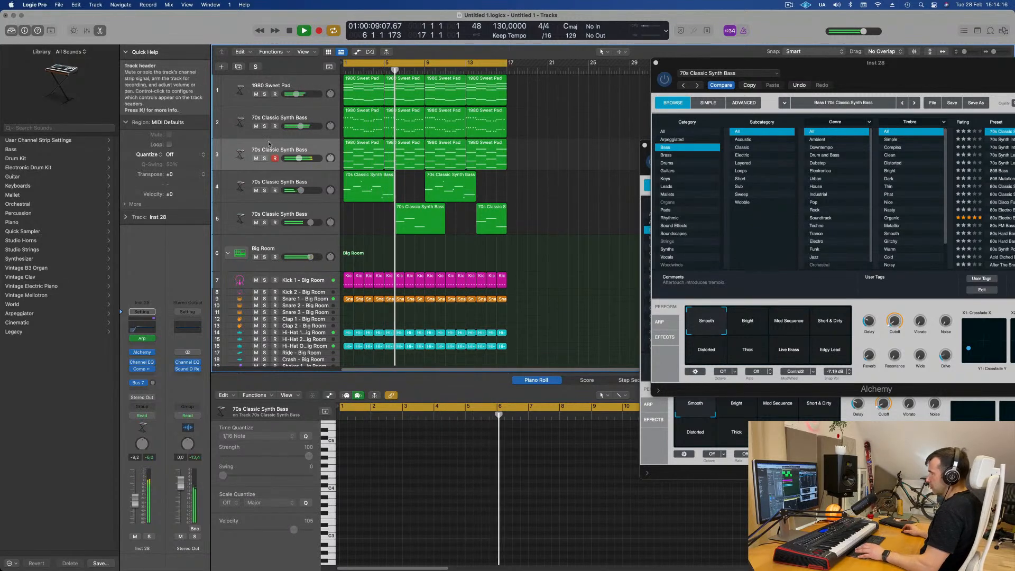
pyautogui.click(264, 158)
pyautogui.click(264, 158)
pyautogui.click(256, 158)
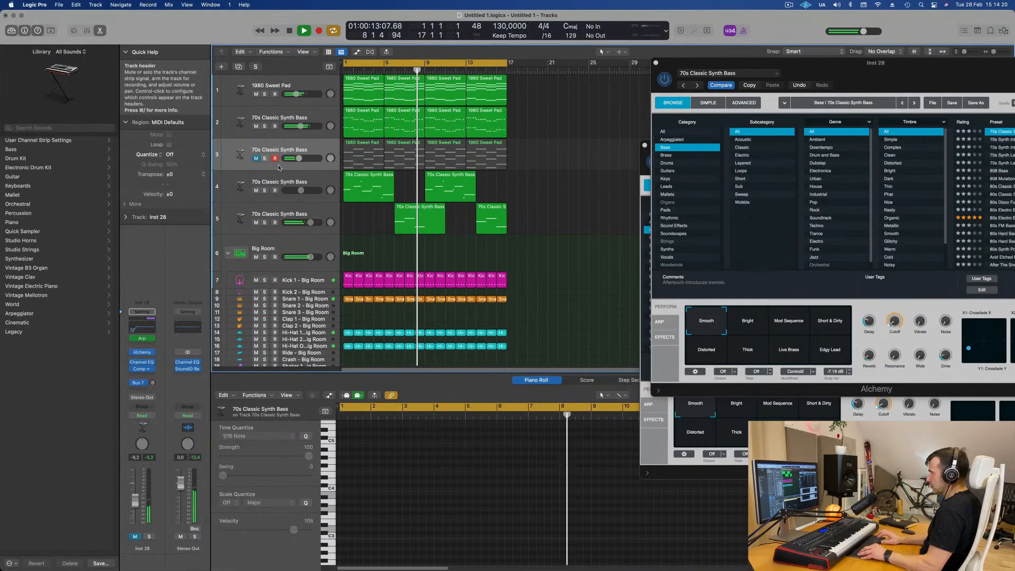
pyautogui.click(318, 155)
# Step: Replay the arrangement from the start with track 3 muted and look through the Big Room drum tracks
pyautogui.scroll(-1, 541, 256)
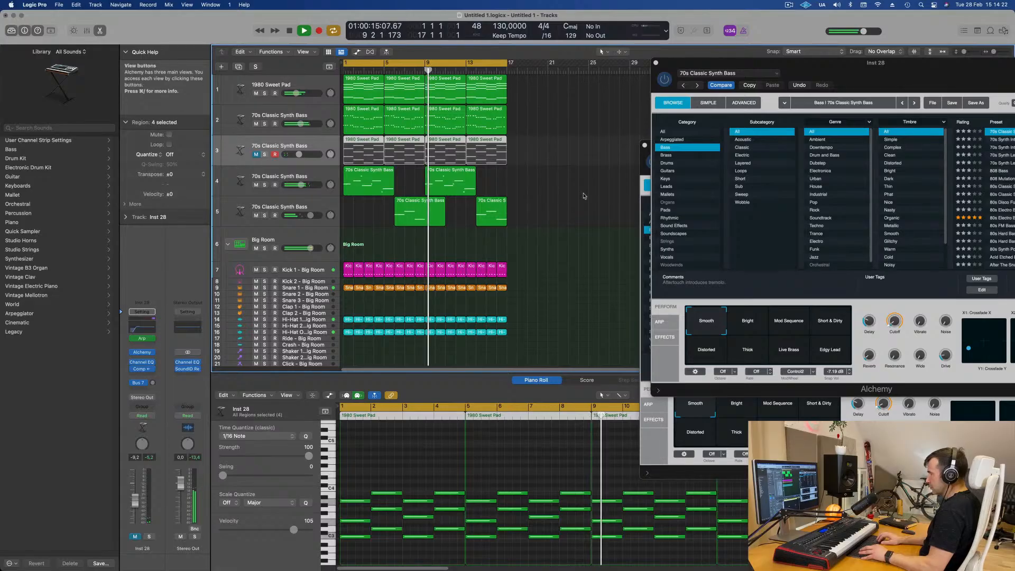
pyautogui.scroll(-2, 542, 255)
pyautogui.scroll(2, 542, 256)
pyautogui.press('space')
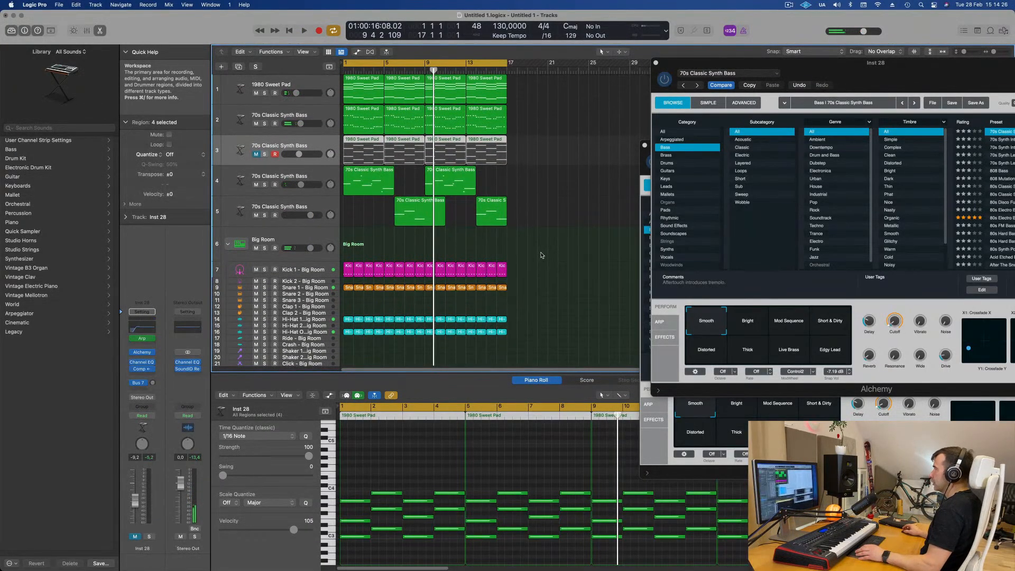
pyautogui.press('space')
pyautogui.press('Return')
pyautogui.scroll(-5, 326, 294)
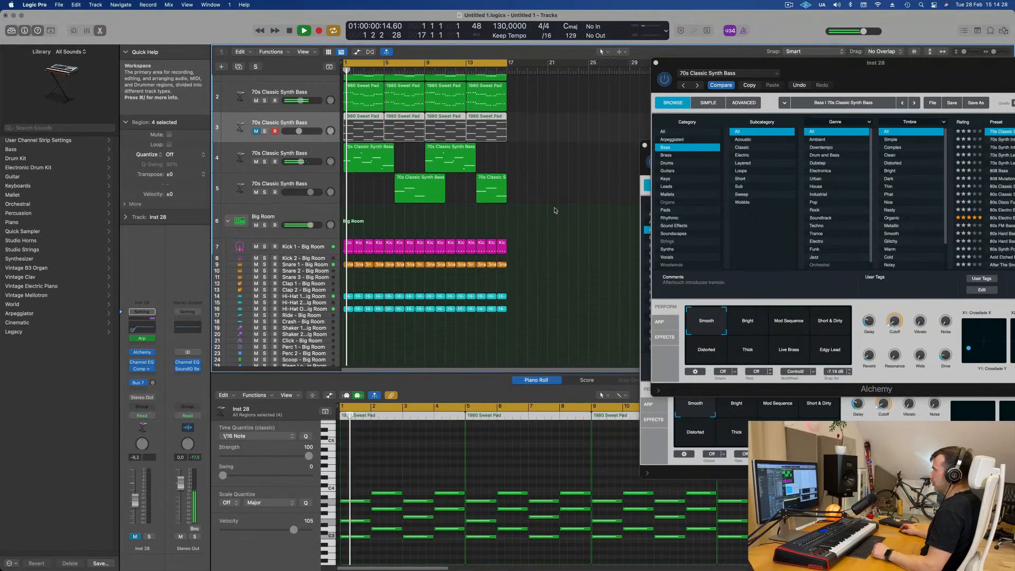
pyautogui.press('space')
pyautogui.press('space')
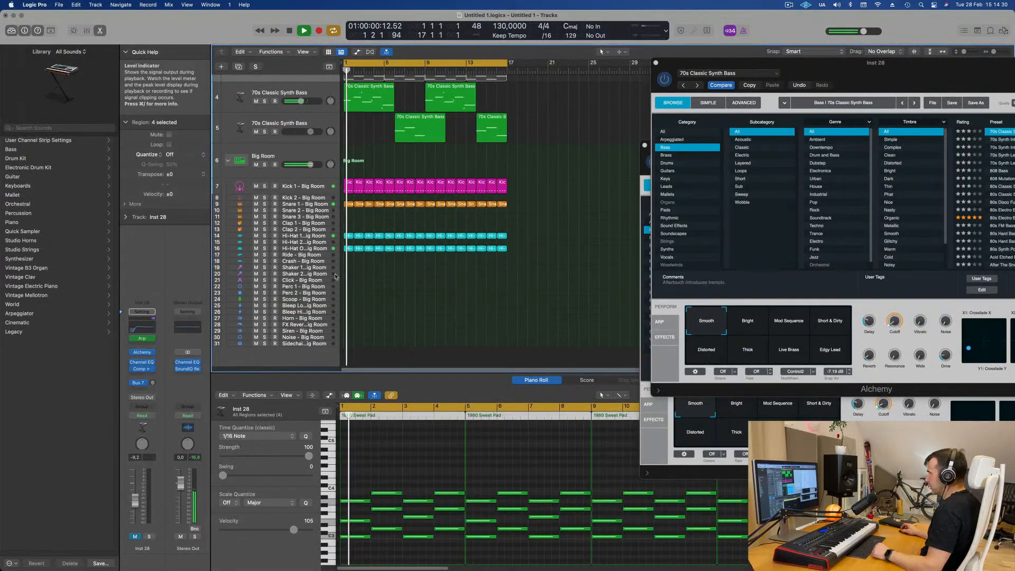
# Step: Copy the first Snare 1 region to the Scoop track at bar 1 and open its two notes for editing
pyautogui.click(348, 204)
pyautogui.moveTo(349, 204); pyautogui.dragTo(346, 301)
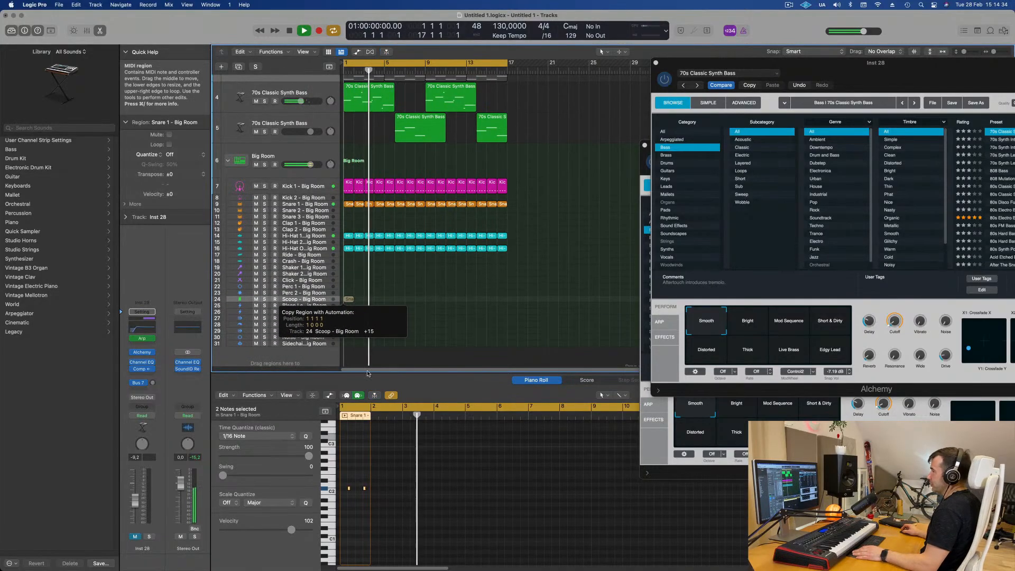
pyautogui.moveTo(365, 366); pyautogui.dragTo(364, 365)
pyautogui.keyDown('ctrl'); pyautogui.keyDown('alt'); pyautogui.click(363, 484); pyautogui.keyUp('alt'); pyautogui.keyUp('ctrl')
pyautogui.moveTo(346, 478); pyautogui.dragTo(378, 499)
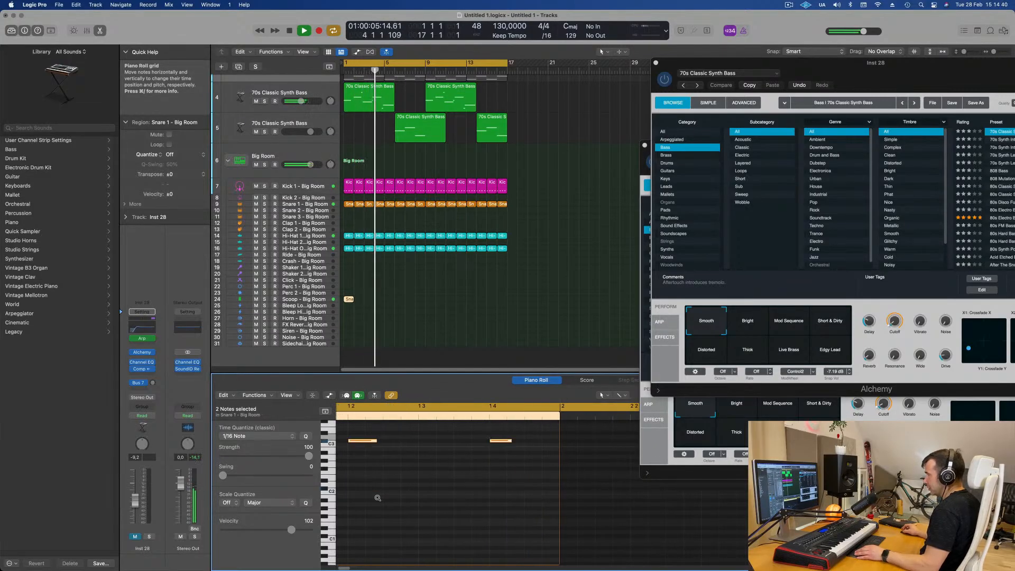
# Step: Move both notes of the Scoop region one sixteenth later and replay from the start
pyautogui.press('Return')
pyautogui.press('space')
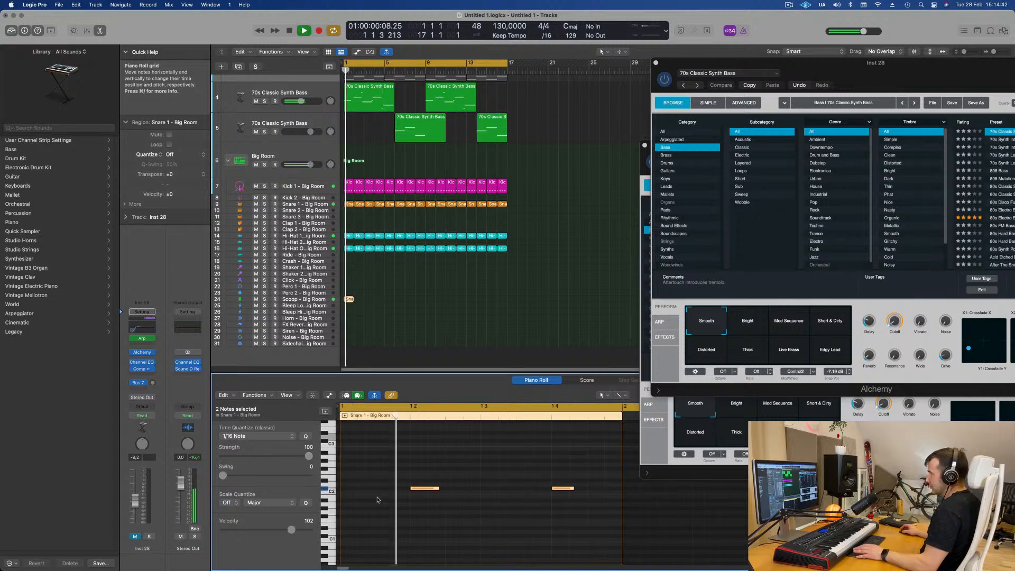
pyautogui.moveTo(429, 490); pyautogui.dragTo(447, 491)
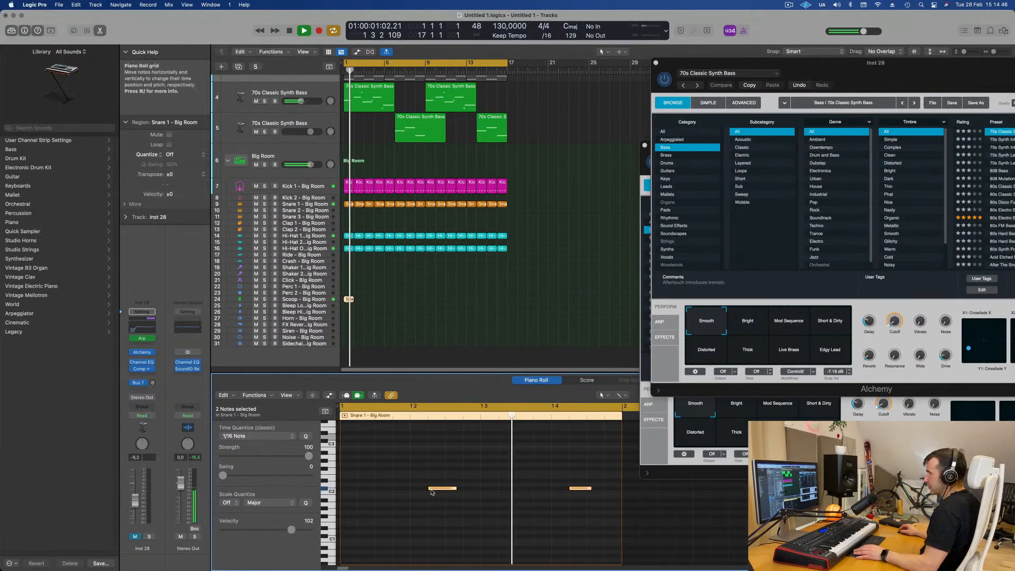
pyautogui.press('space')
pyautogui.moveTo(407, 474); pyautogui.dragTo(533, 500)
pyautogui.press('Return')
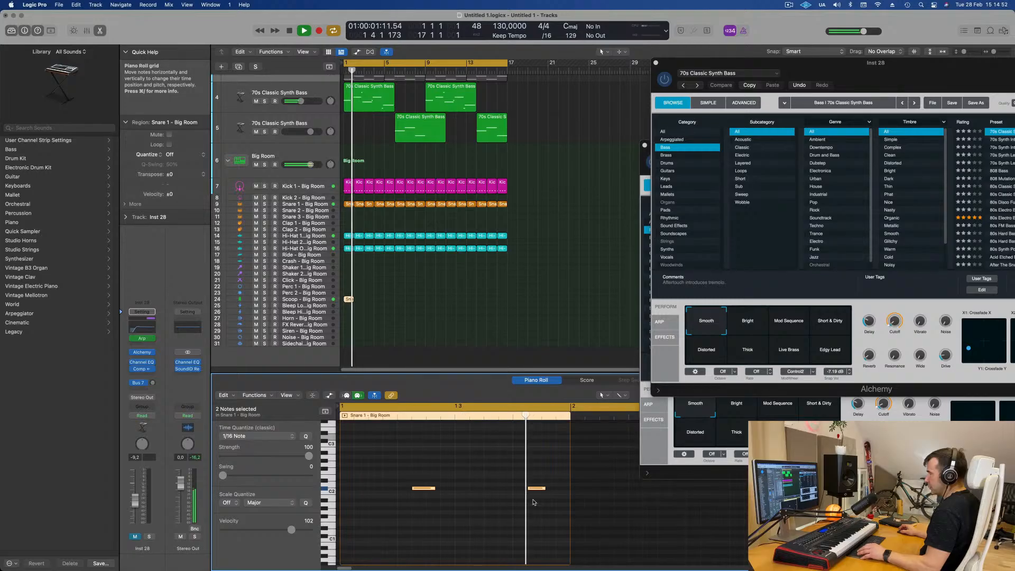
# Step: Close the SOUND7-Free-Midi-Chords folder preview, switch back to Logic Pro, deselect the Scoop region and stop playback
pyautogui.hotkey('ctrl', 'Right')
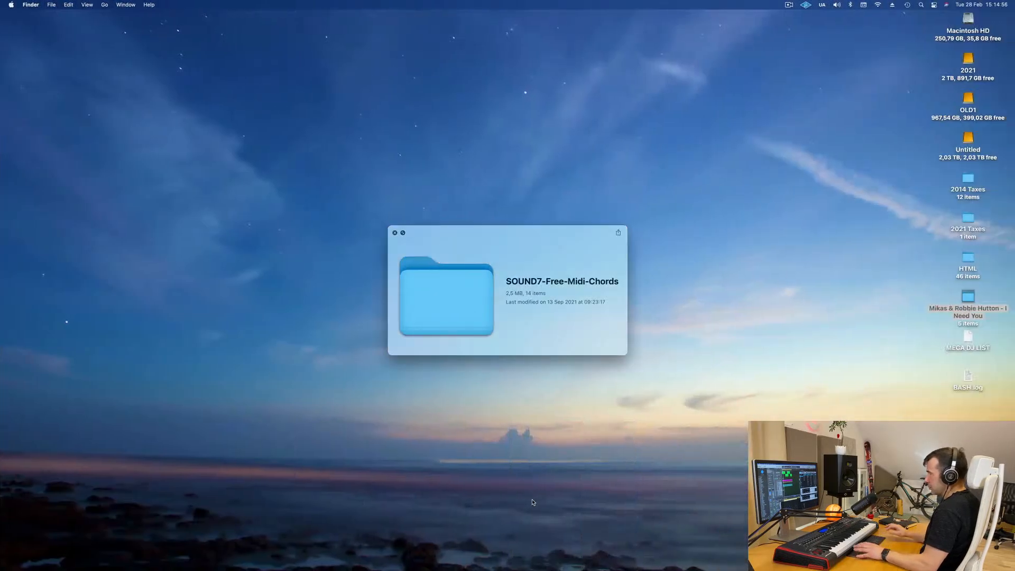
pyautogui.hotkey('ctrl', 'Left')
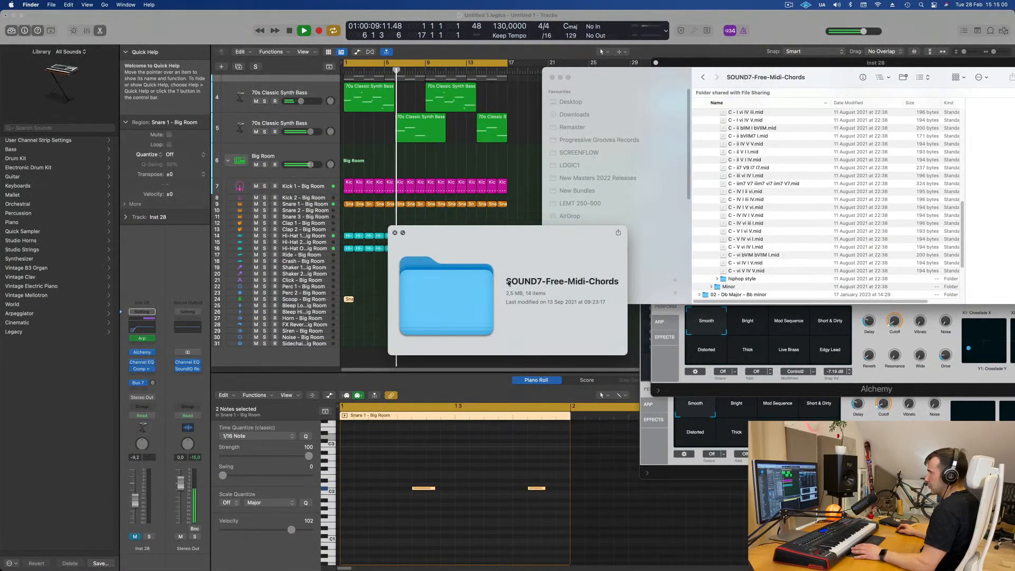
pyautogui.moveTo(507, 282); pyautogui.dragTo(534, 284)
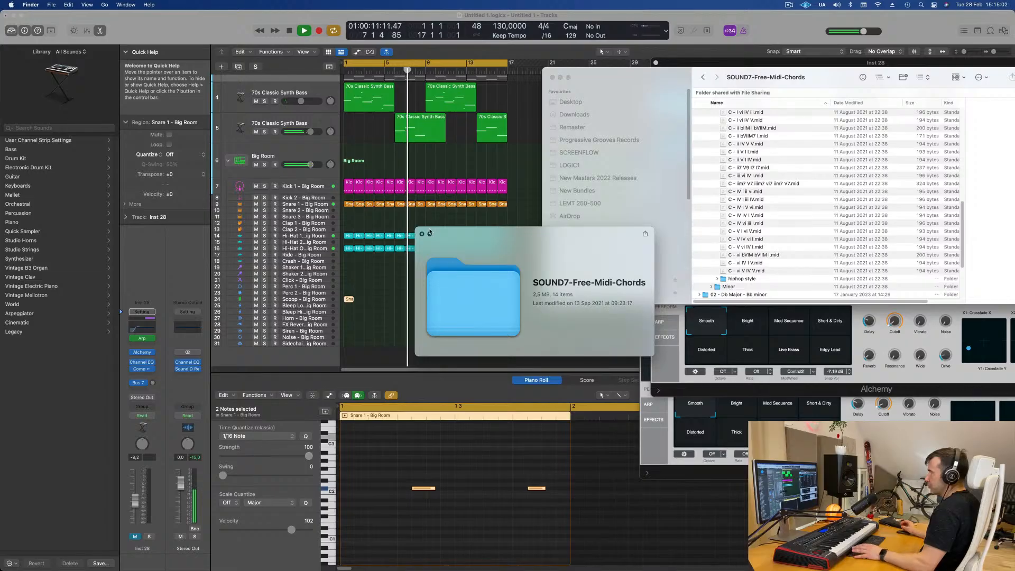
pyautogui.click(422, 234)
pyautogui.click(368, 316)
pyautogui.press('space')
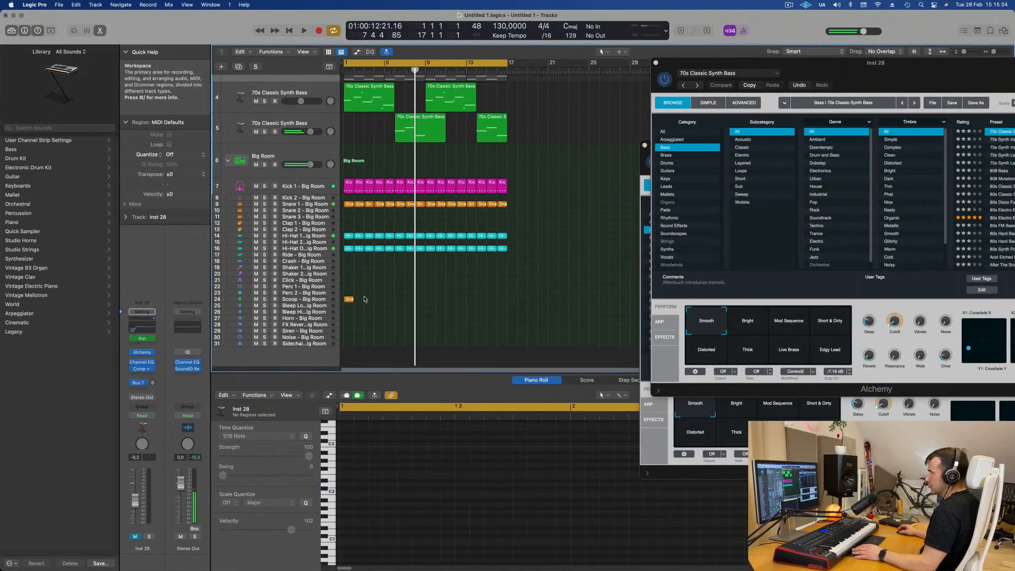
# Step: Shorten both notes of the Scoop region, shift their starts one sixteenth later, and replay from the start
pyautogui.click(349, 299)
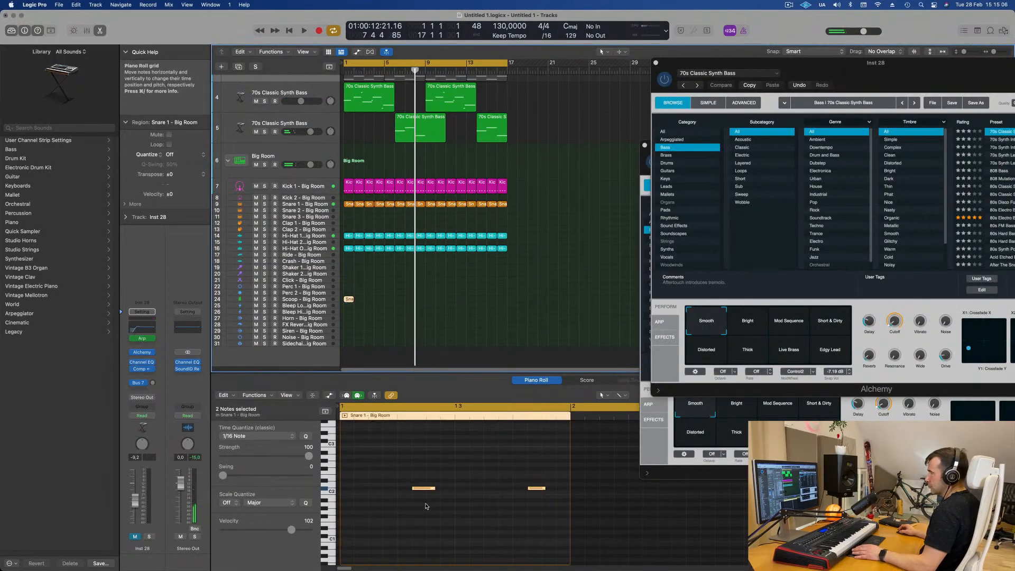
pyautogui.moveTo(433, 486); pyautogui.dragTo(582, 511)
pyautogui.moveTo(430, 491); pyautogui.dragTo(434, 490)
pyautogui.press('space')
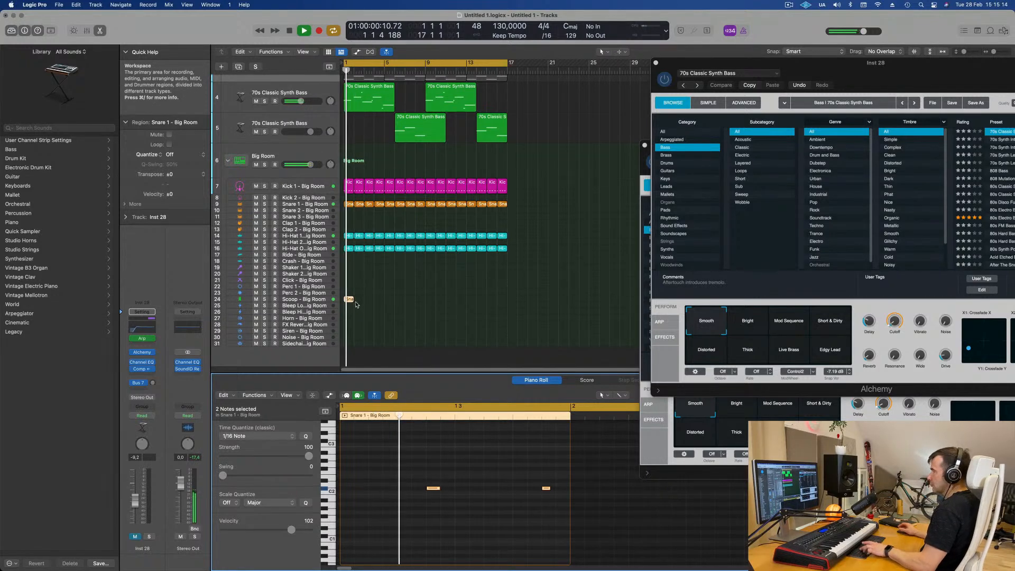
# Step: Move the two-note Scoop region to the Perc 2 track at bar 1, replay it and transpose its notes
pyautogui.press('space')
pyautogui.moveTo(347, 298); pyautogui.dragTo(350, 293)
pyautogui.press('space')
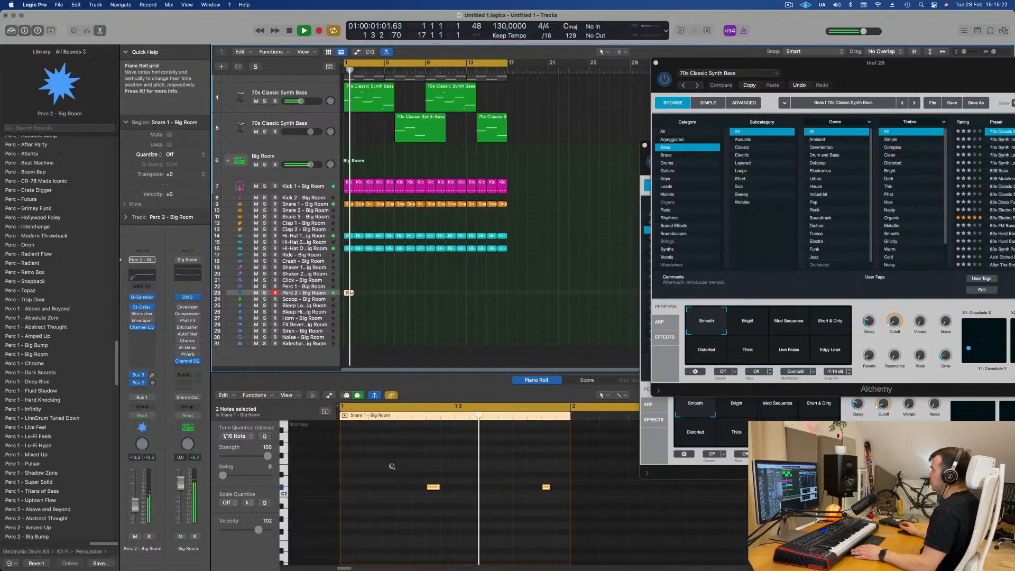
pyautogui.moveTo(393, 467); pyautogui.dragTo(554, 518)
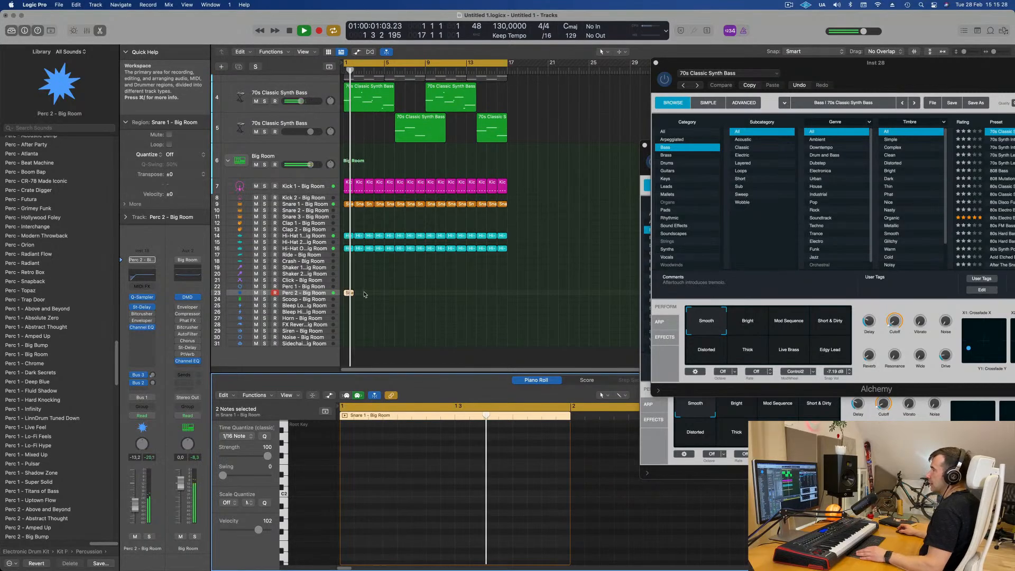
# Step: Try the region on the Perc 1 track, return it to Perc 2 and set the Perc 2 level to -12.4 dB
pyautogui.moveTo(135, 505); pyautogui.dragTo(139, 497)
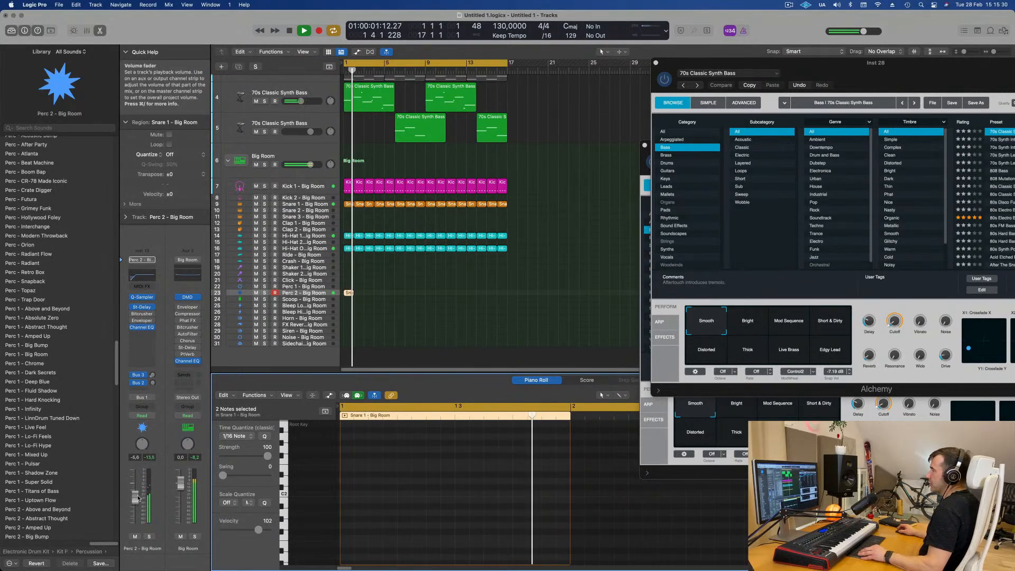
pyautogui.moveTo(349, 293); pyautogui.dragTo(349, 287)
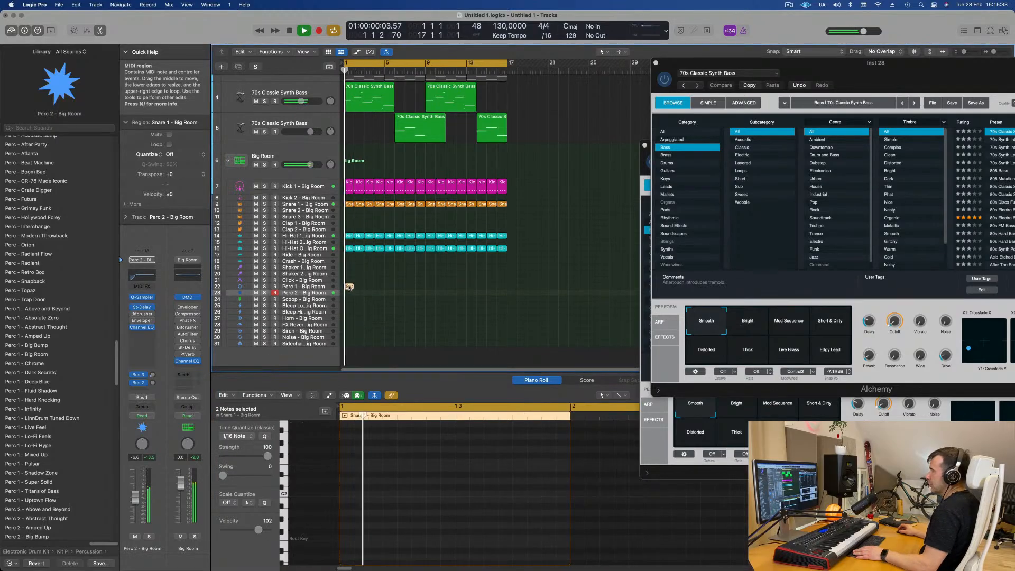
pyautogui.click(349, 287)
pyautogui.moveTo(348, 287); pyautogui.dragTo(348, 292)
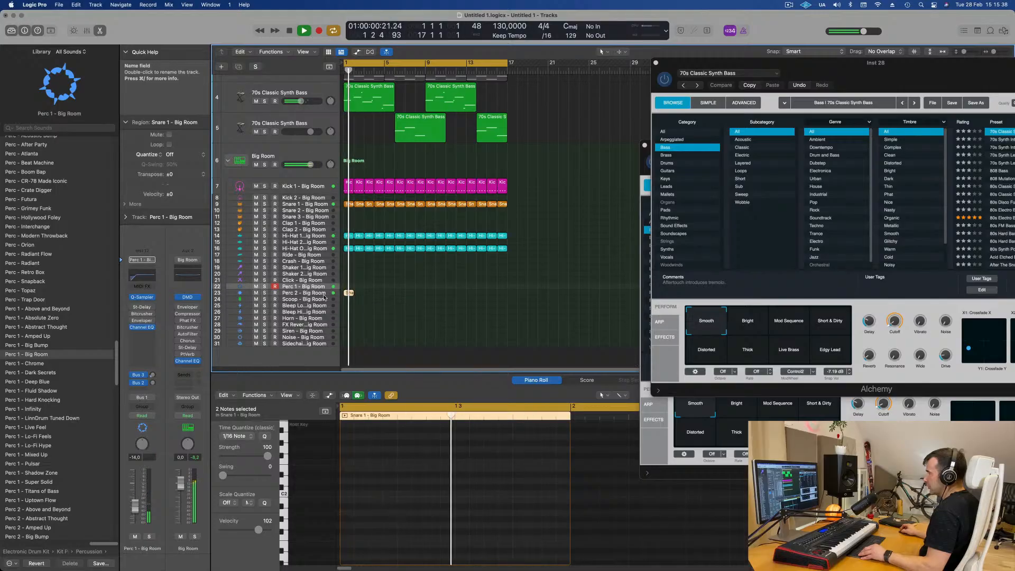
pyautogui.moveTo(134, 497); pyautogui.dragTo(132, 506)
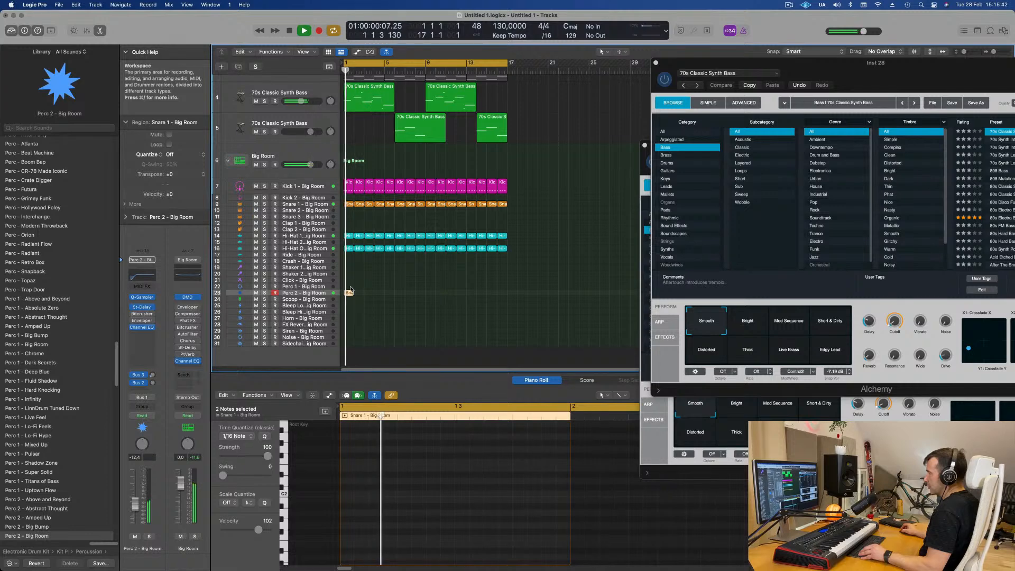
# Step: Repeat the one-bar Perc 2 region until it fills bars 1 to 16, and deselect the regions
pyautogui.moveTo(361, 285); pyautogui.dragTo(347, 294)
pyautogui.press('super+r')
pyautogui.press('super+r')
pyautogui.press('super+r')
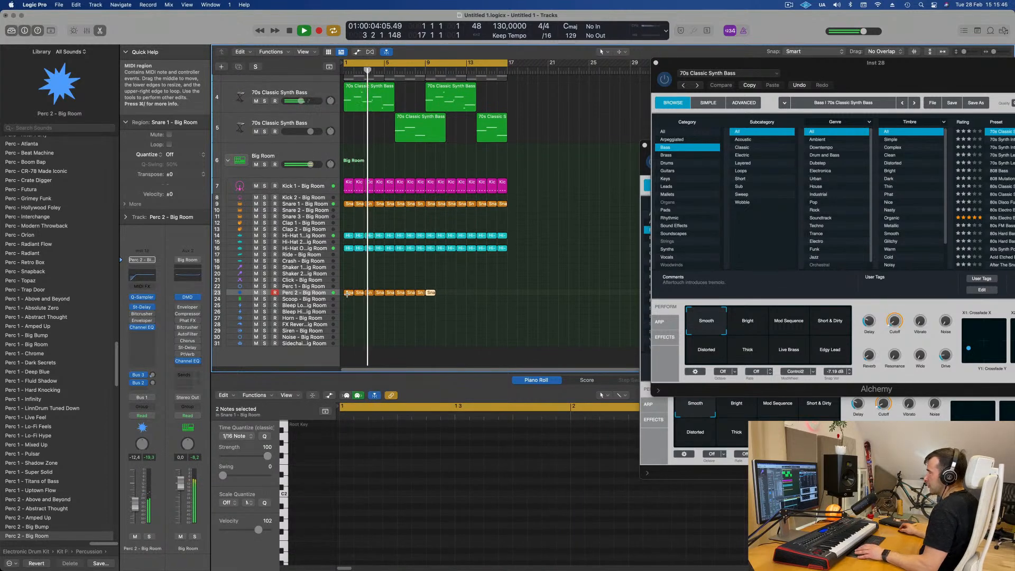
pyautogui.press('super+r')
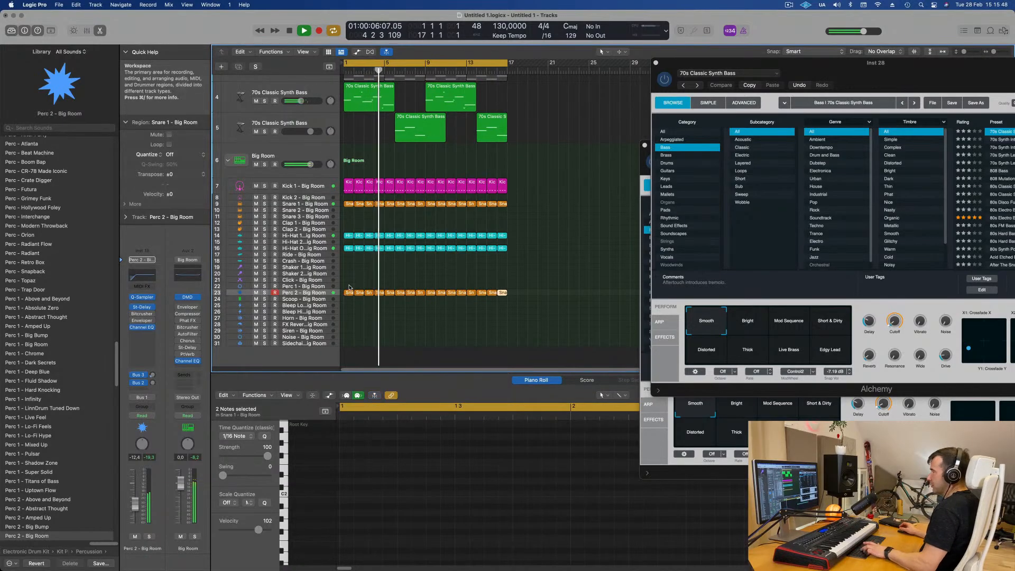
pyautogui.hscroll(1, 343, 295)
pyautogui.click(327, 297)
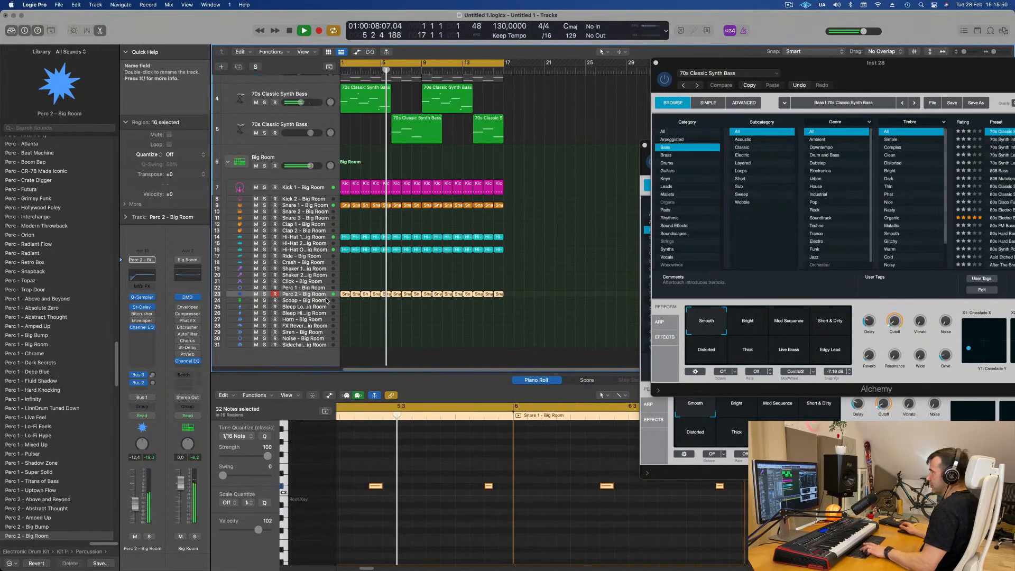
pyautogui.hscroll(-1, 382, 321)
pyautogui.hscroll(1, 382, 321)
pyautogui.click(380, 323)
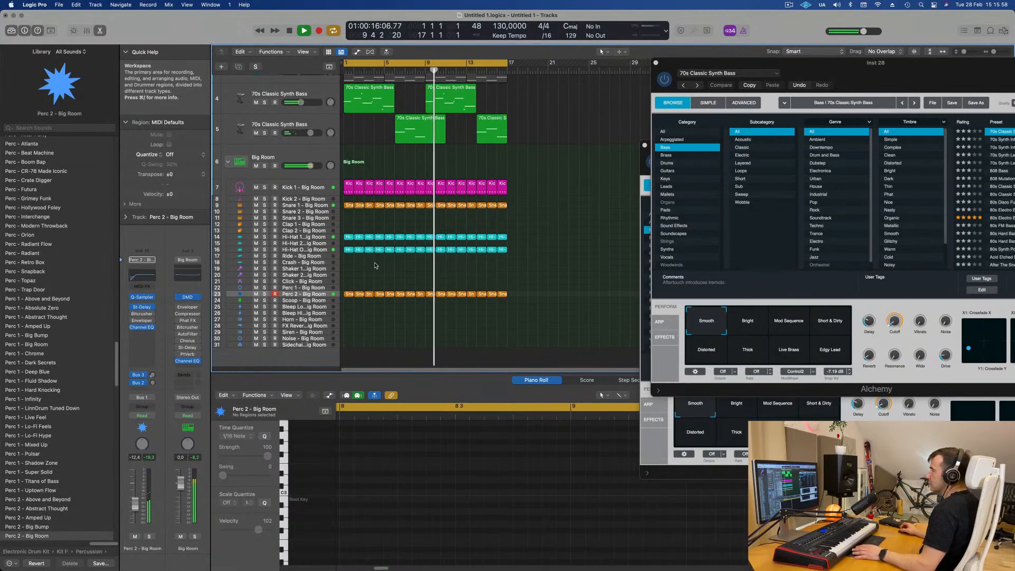
# Step: Copy the first Hi-Hat 1 region to Shaker 2 at bar 1 and fill its gaps with duplicated notes on every sixteenth
pyautogui.click(348, 237)
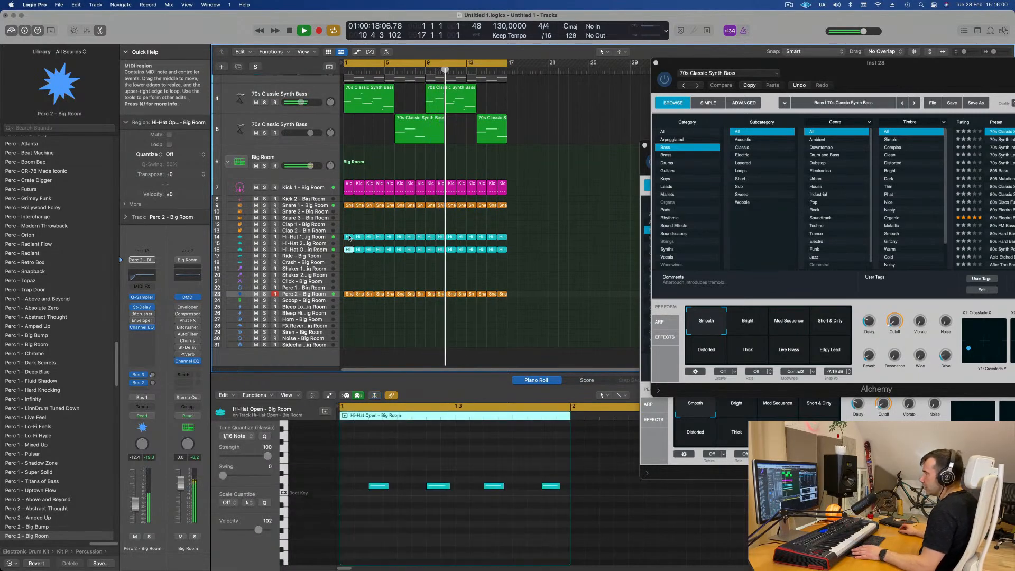
pyautogui.moveTo(347, 257); pyautogui.dragTo(347, 274)
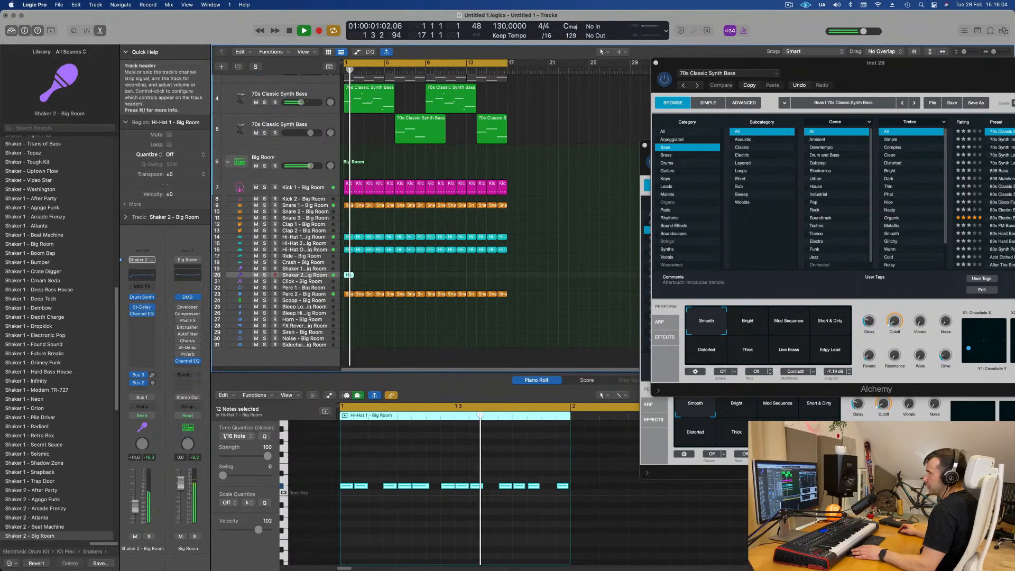
pyautogui.click(379, 485)
pyautogui.moveTo(363, 488); pyautogui.dragTo(548, 488)
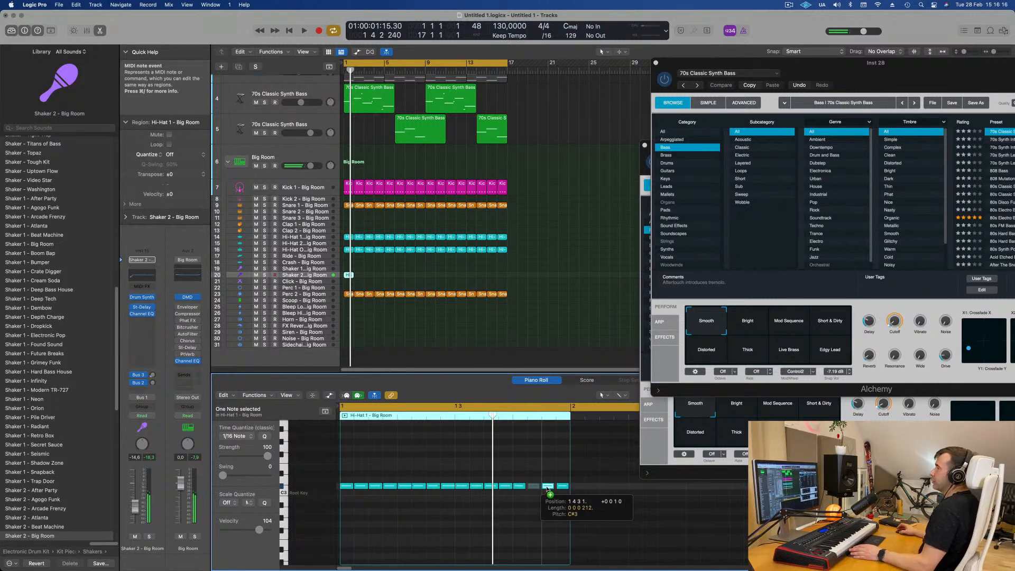
pyautogui.press('space')
# Step: Repeat the one-bar Shaker 2 region until it fills all 16 bars
pyautogui.click(359, 274)
pyautogui.click(349, 276)
pyautogui.press('super+r')
pyautogui.press('super+r')
pyautogui.press('super+r')
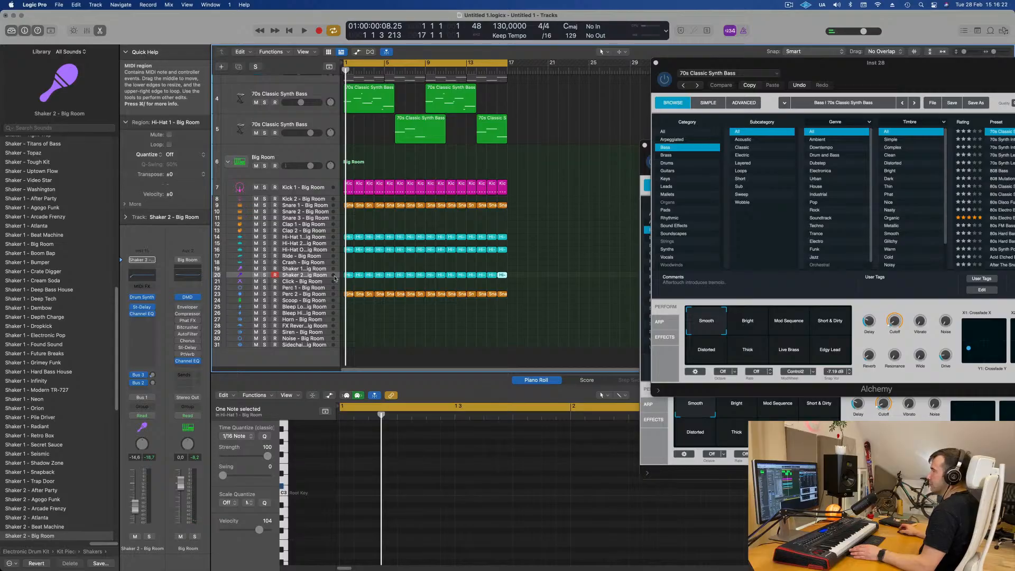
# Step: Play the arrangement, lower the Shaker 2 level to -24.5 dB and restart playback from bar 1
pyautogui.press('space')
pyautogui.moveTo(135, 506); pyautogui.dragTo(135, 512)
pyautogui.click(415, 330)
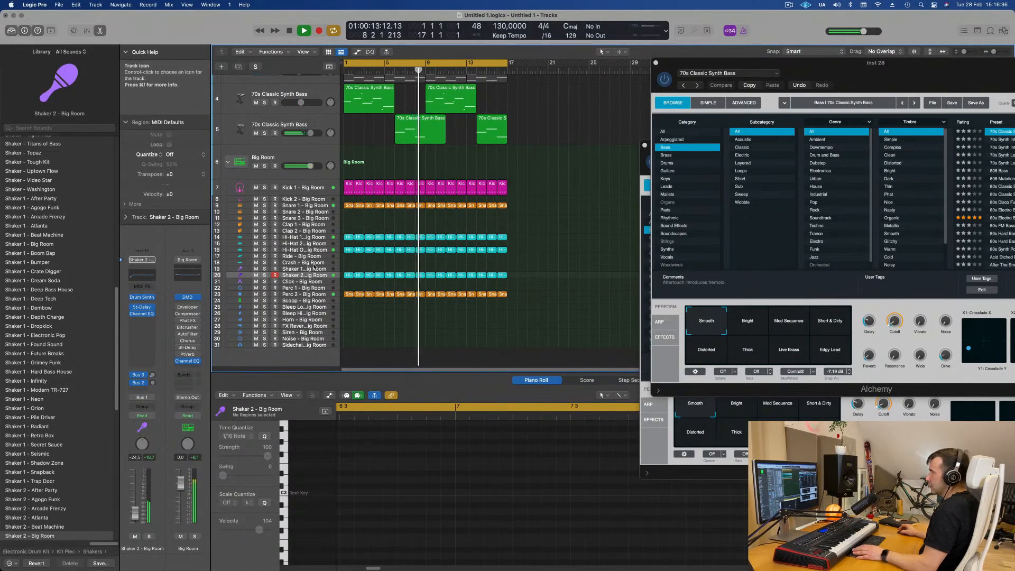
pyautogui.press('Return')
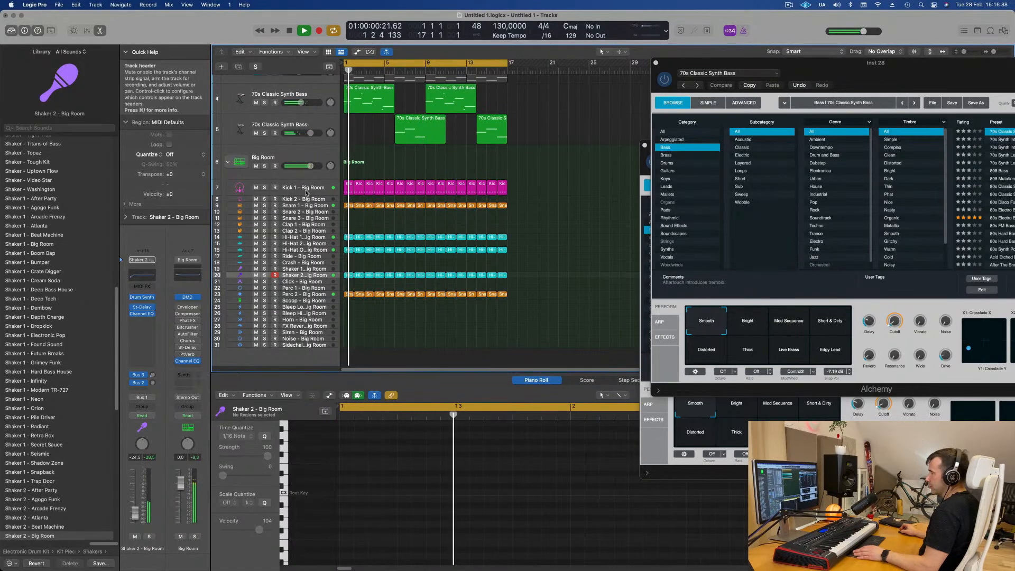
# Step: Duplicate the Big Room drum kit track
pyautogui.click(300, 188)
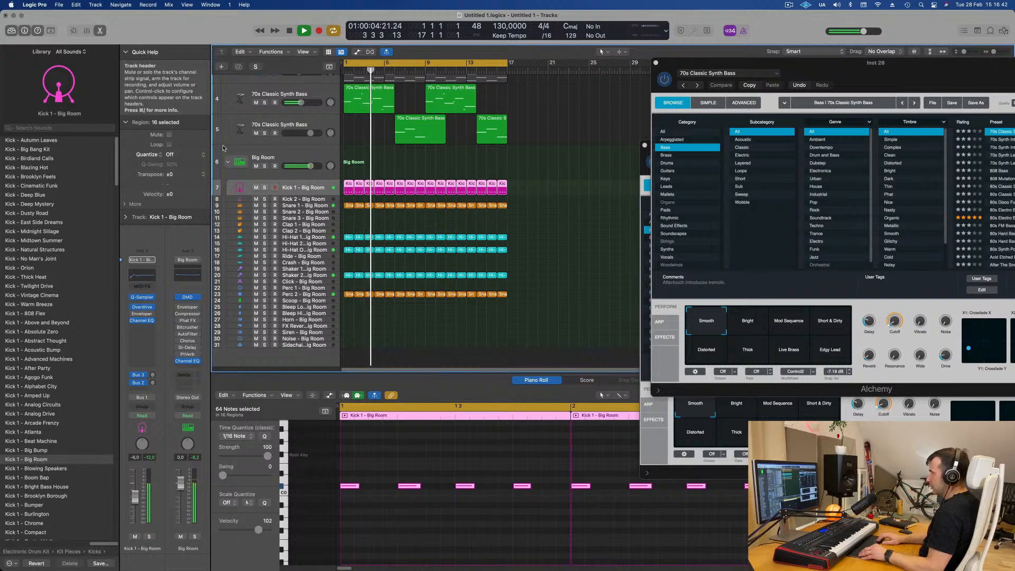
pyautogui.click(300, 152)
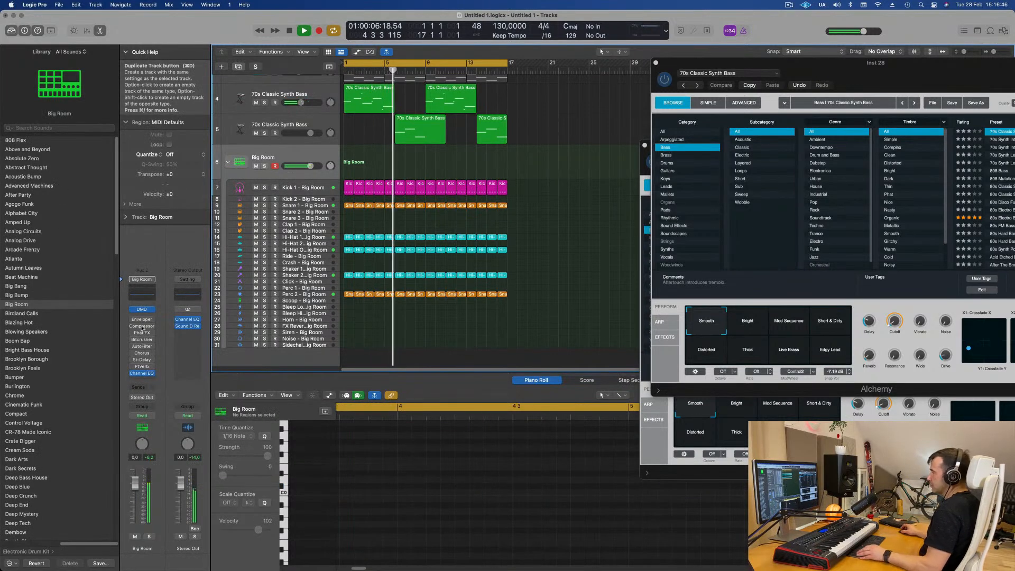
pyautogui.press('super+d')
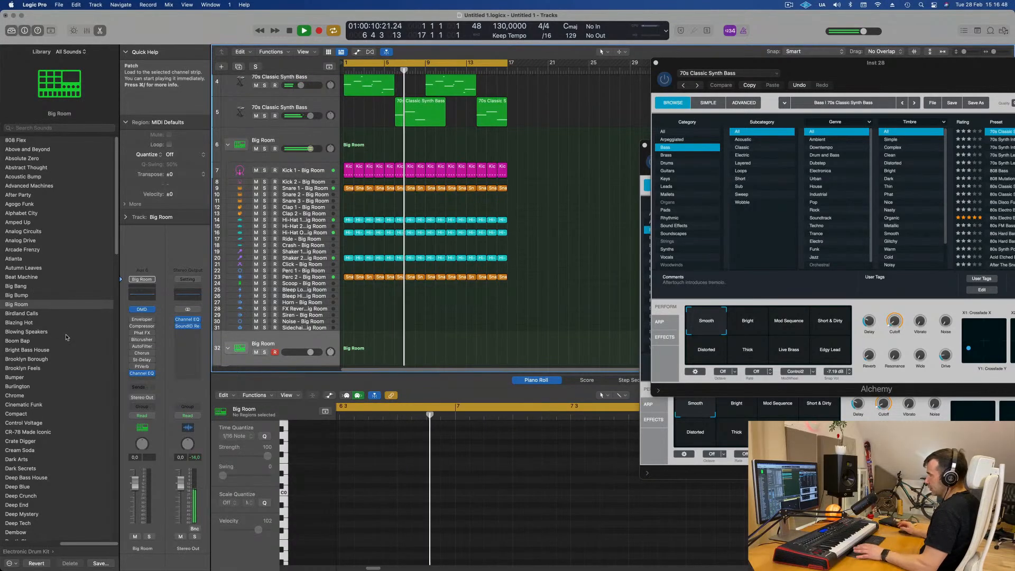
# Step: Load the Roland TR-909 kit on the duplicated drum track and expand its individual drum tracks
pyautogui.scroll(-15, 66, 335)
pyautogui.scroll(-5, 64, 359)
pyautogui.click(34, 433)
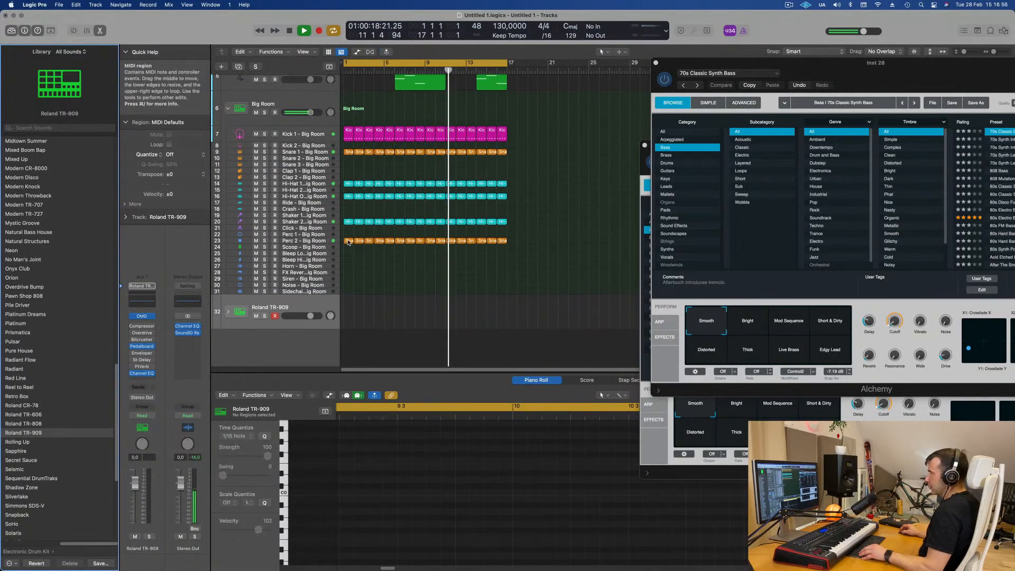
pyautogui.click(228, 312)
pyautogui.scroll(-5, 400, 249)
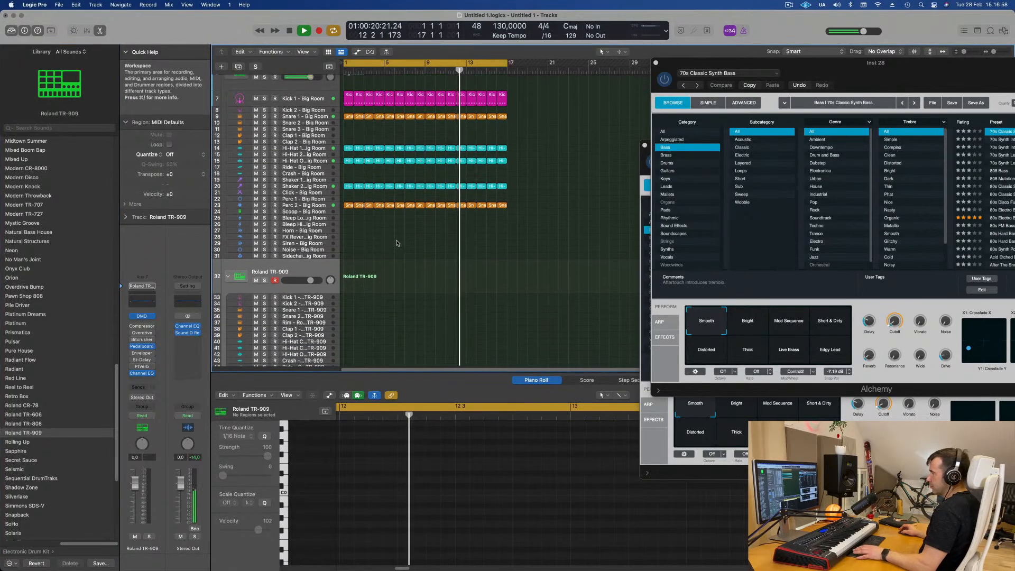
# Step: Copy the first Perc 2 region to the TR-909 Tom Low track at bar 1 and select that track
pyautogui.moveTo(347, 168); pyautogui.dragTo(369, 352)
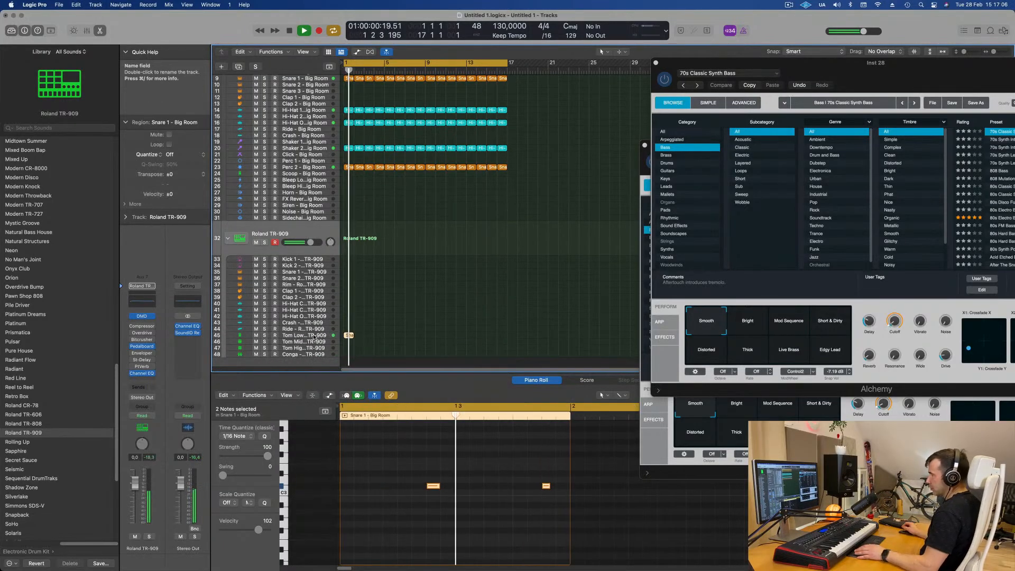
pyautogui.click(315, 339)
pyautogui.scroll(-5, 382, 502)
pyautogui.scroll(3, 382, 502)
# Step: Transpose both Tom Low notes down by octaves, raise the track's level to -4.5 dB and replay
pyautogui.moveTo(388, 465); pyautogui.dragTo(551, 511)
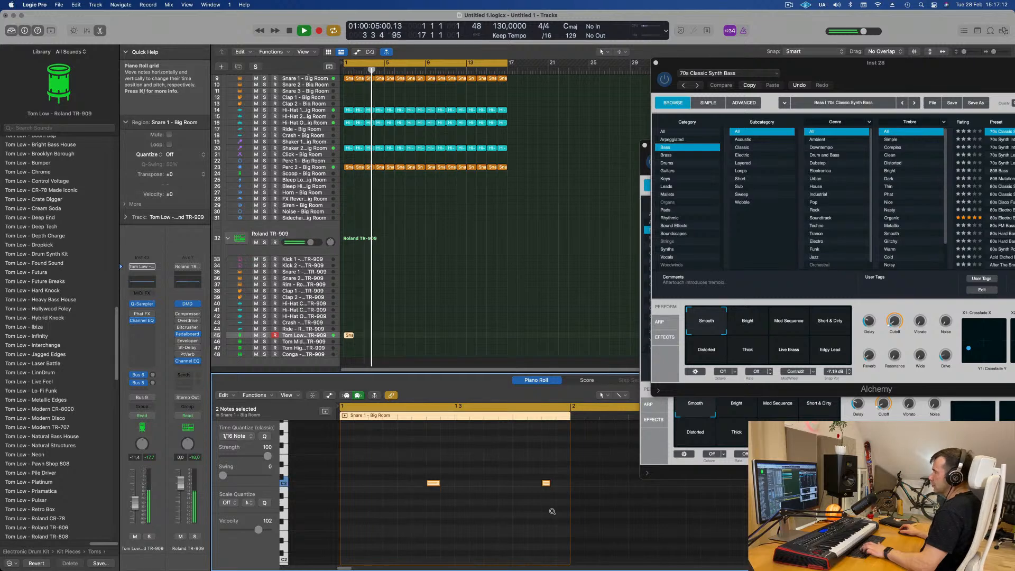
pyautogui.hotkey('alt', 'Up')
pyautogui.hotkey('alt', 'shift', 'Down')
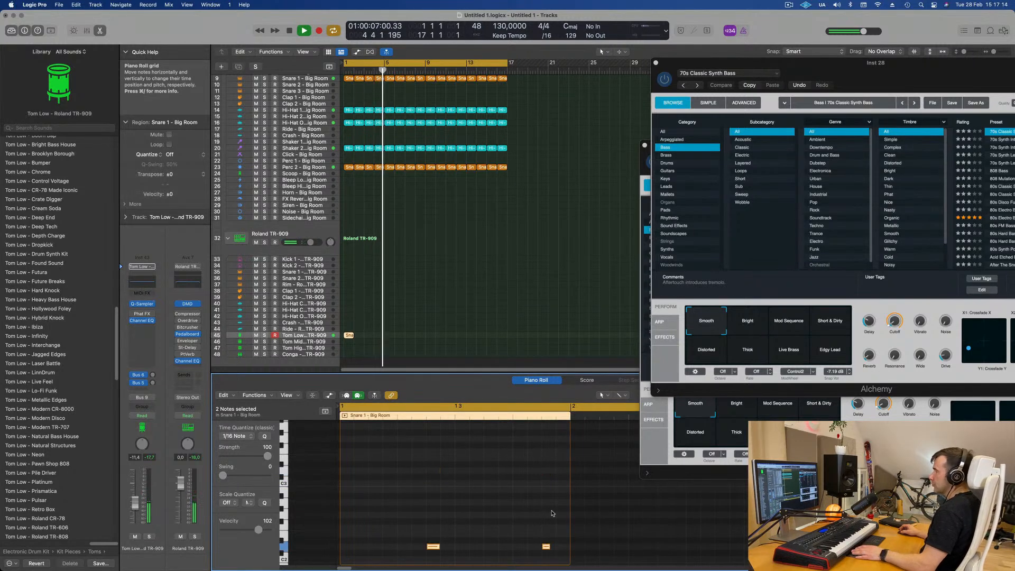
pyautogui.scroll(-5, 548, 512)
pyautogui.press('space')
pyautogui.press('space')
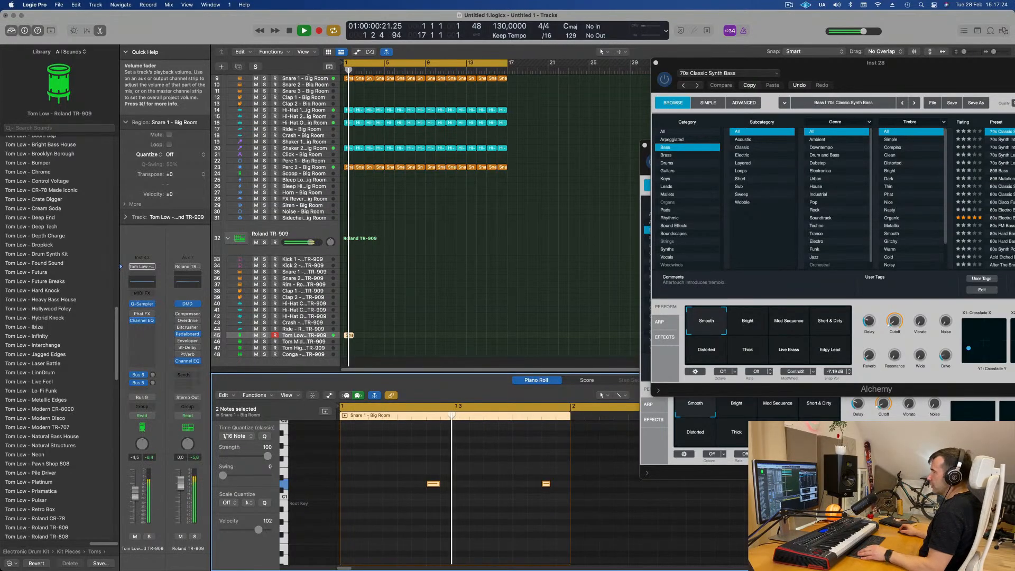
# Step: Move both Tom Low notes five sixteenths earlier and add copies of them two sixteenths later
pyautogui.moveTo(618, 545); pyautogui.dragTo(361, 487)
pyautogui.press('space')
pyautogui.press('space')
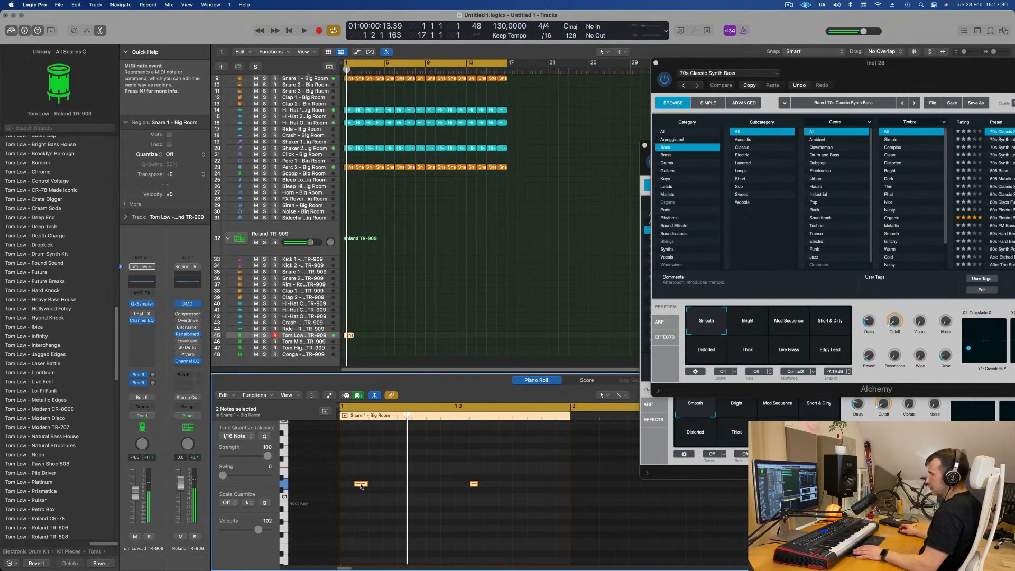
pyautogui.moveTo(359, 486); pyautogui.dragTo(387, 482)
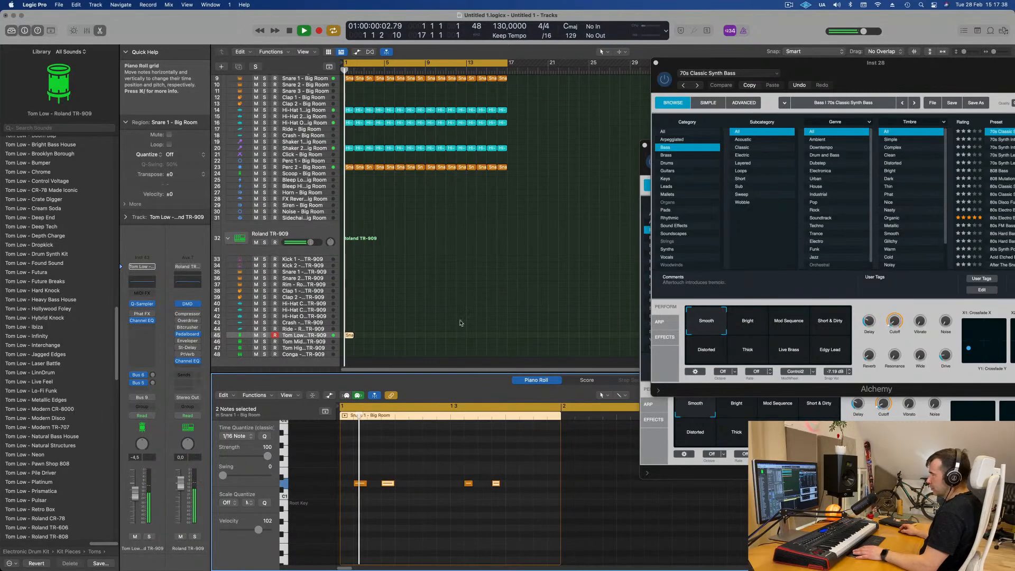
# Step: Repeat the four-note Tom Low region through bar 16 and set the track's level to -7.4 dB
pyautogui.moveTo(401, 312); pyautogui.dragTo(349, 353)
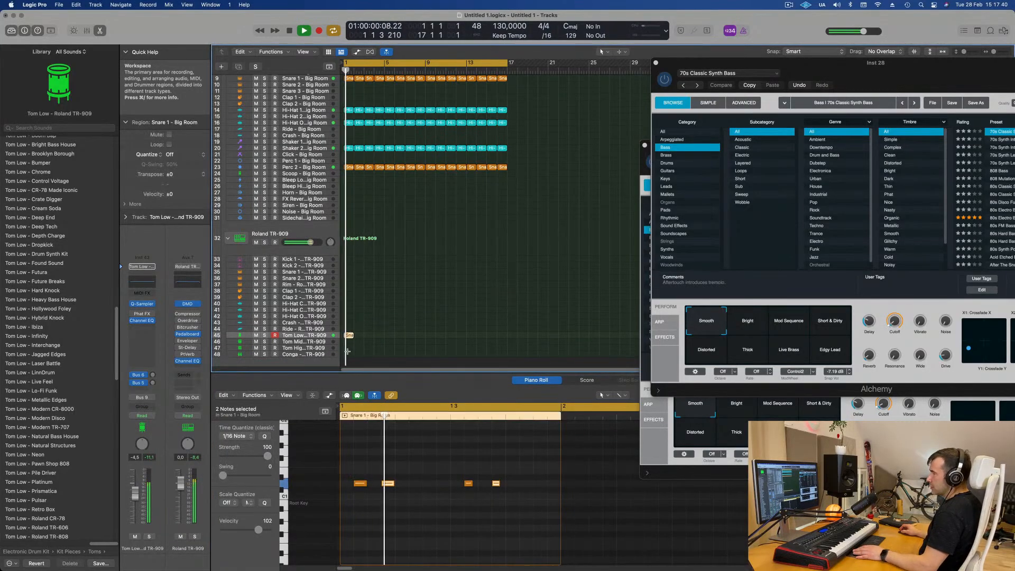
pyautogui.press('super+r')
pyautogui.press('super+r')
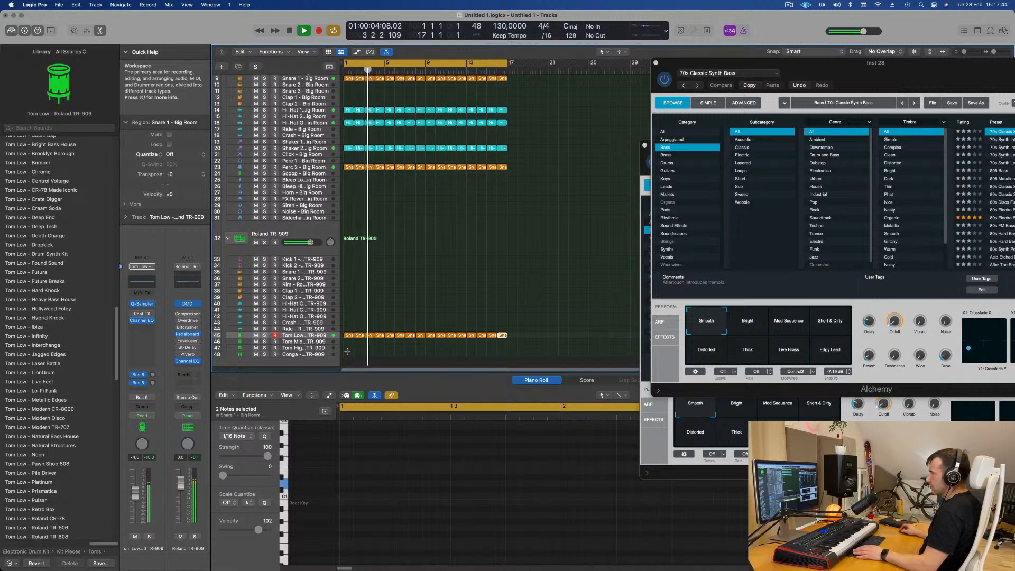
pyautogui.click(329, 337)
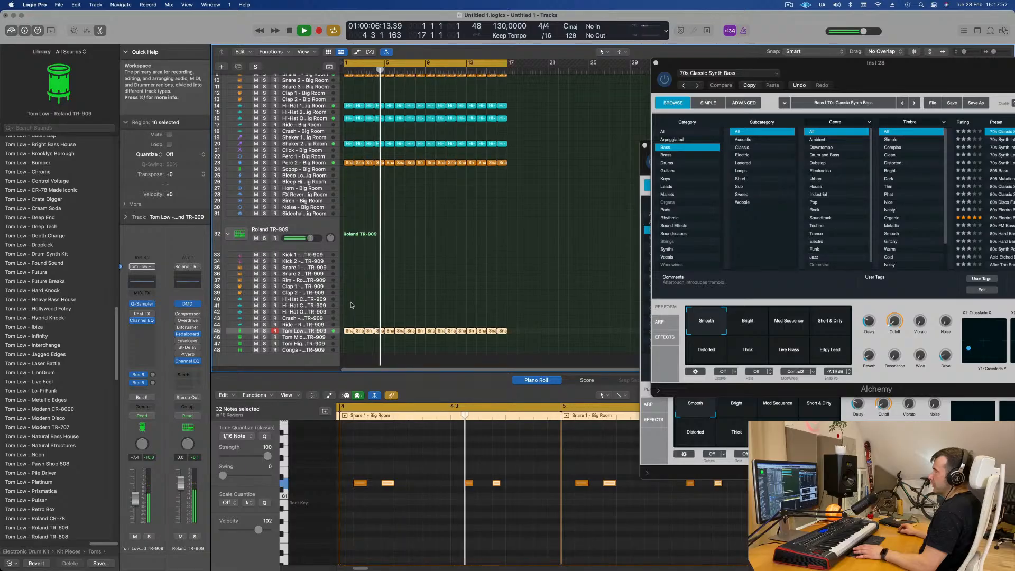
# Step: Copy the first Tom Low region to the Conga track at bar 1, transpose its four notes up an octave and replay
pyautogui.scroll(-1, 474, 280)
pyautogui.scroll(-4, 474, 280)
pyautogui.press('space')
pyautogui.click(349, 306)
pyautogui.moveTo(347, 323); pyautogui.dragTo(347, 325)
pyautogui.moveTo(355, 473); pyautogui.dragTo(532, 500)
pyautogui.press('space')
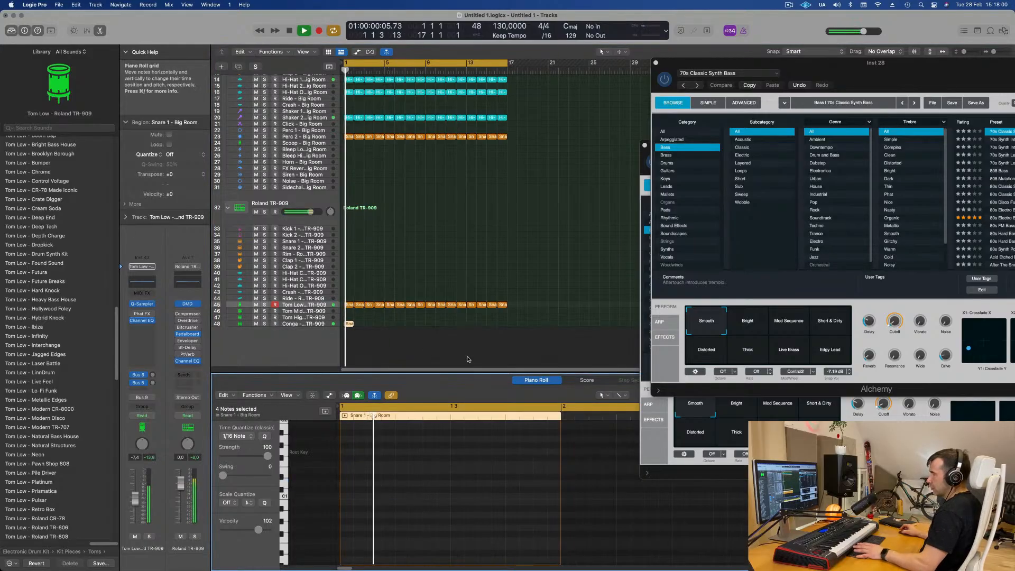
# Step: Move all four notes of the Conga region one beat later and replay from the start
pyautogui.scroll(3, 404, 426)
pyautogui.scroll(3, 404, 426)
pyautogui.press('space')
pyautogui.moveTo(359, 501); pyautogui.dragTo(566, 546)
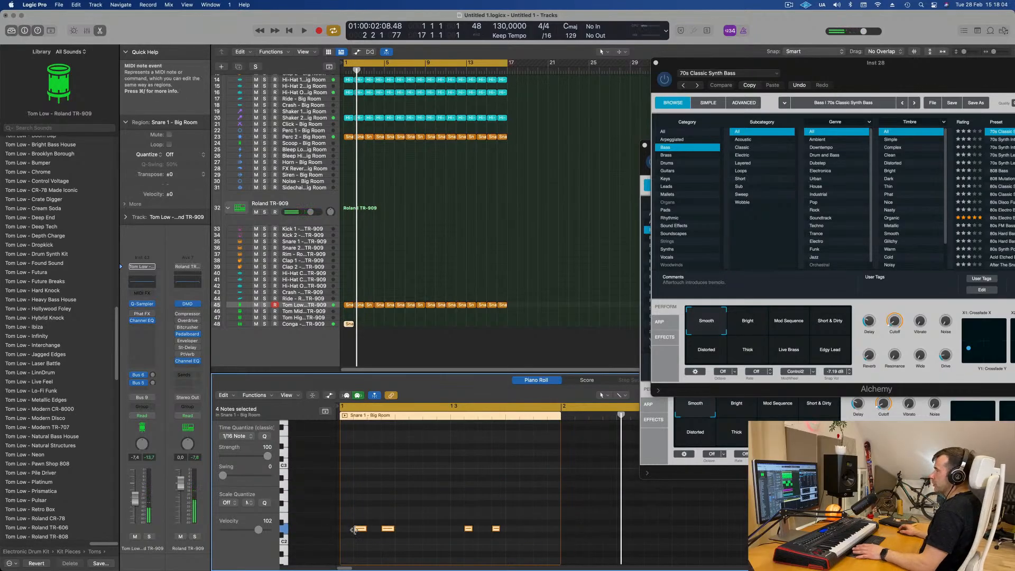
pyautogui.moveTo(359, 530); pyautogui.dragTo(414, 532)
pyautogui.press('space')
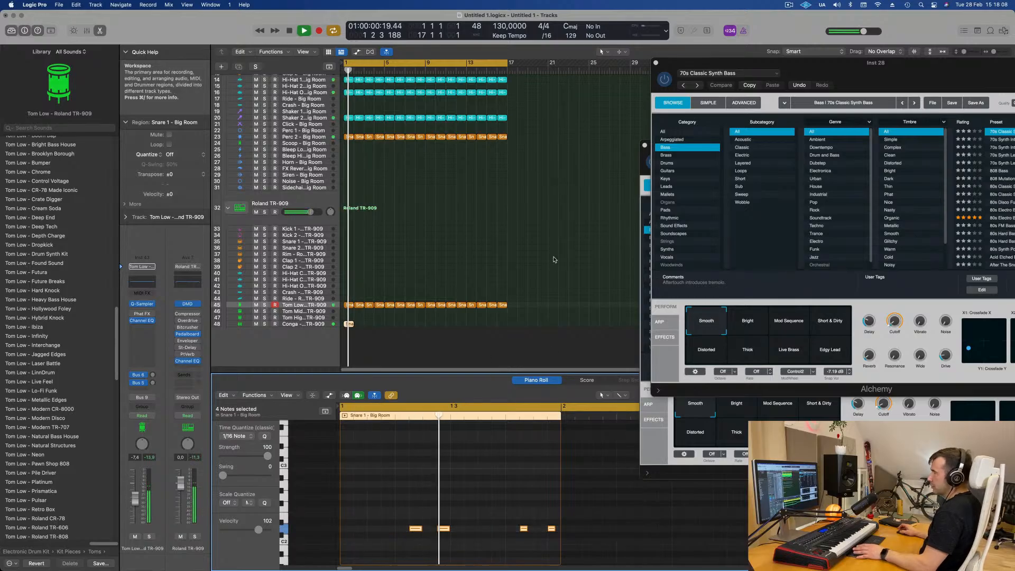
# Step: Raise the Conga track's Bus 5 delay send and replay the pattern
pyautogui.click(304, 323)
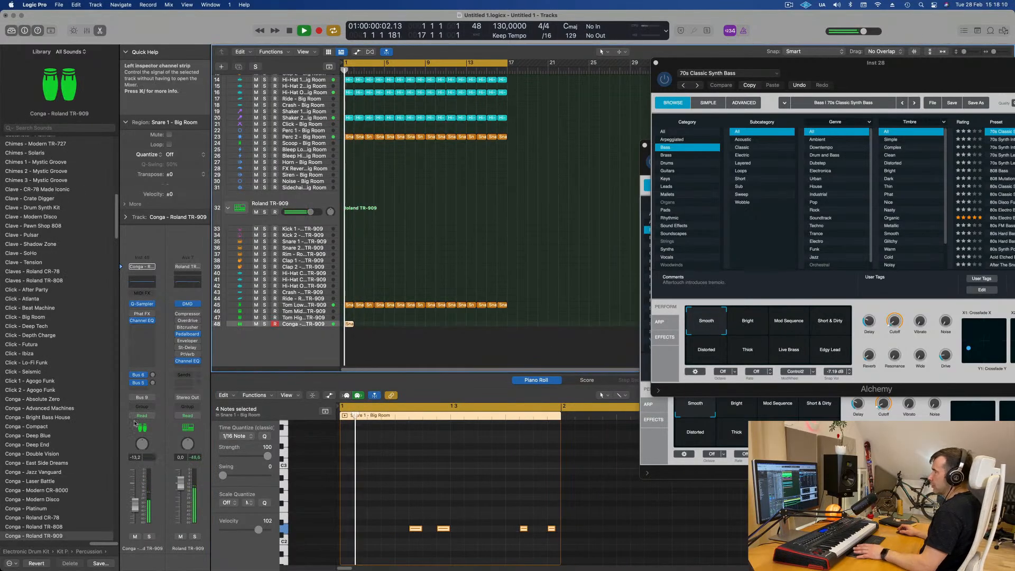
pyautogui.click(154, 382)
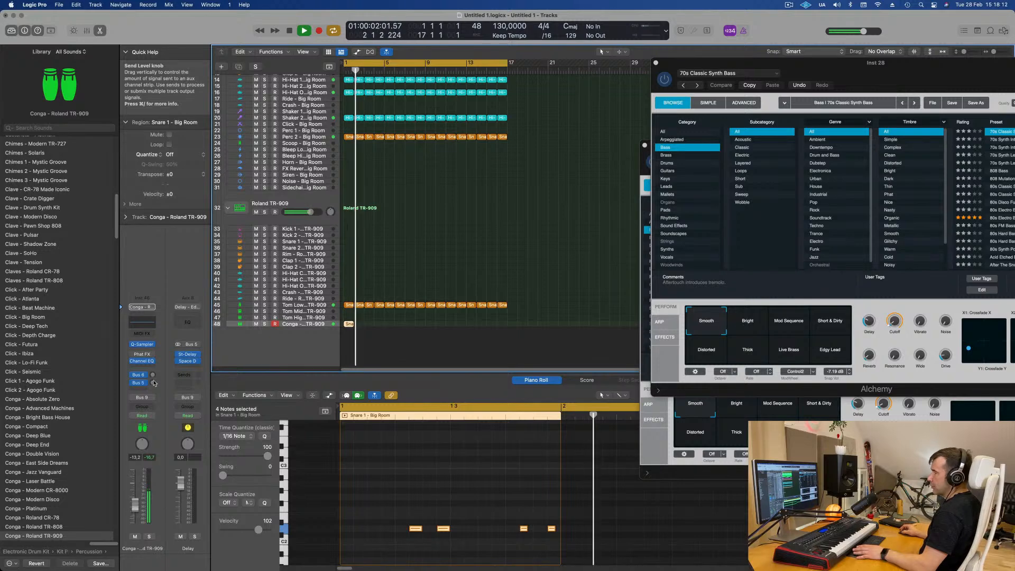
pyautogui.moveTo(153, 384); pyautogui.dragTo(156, 351)
pyautogui.press('space')
pyautogui.press('space')
# Step: Repeat the Conga region through bar 16, select the track's regions and replay from the start
pyautogui.moveTo(377, 326); pyautogui.dragTo(344, 331)
pyautogui.press('super+r')
pyautogui.press('super+r')
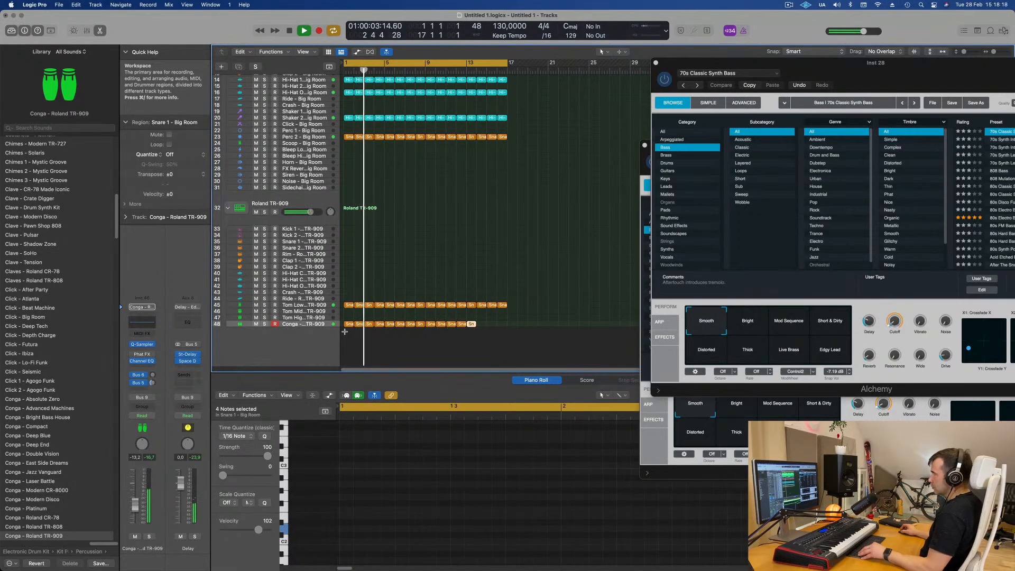
pyautogui.press('space')
pyautogui.click(316, 327)
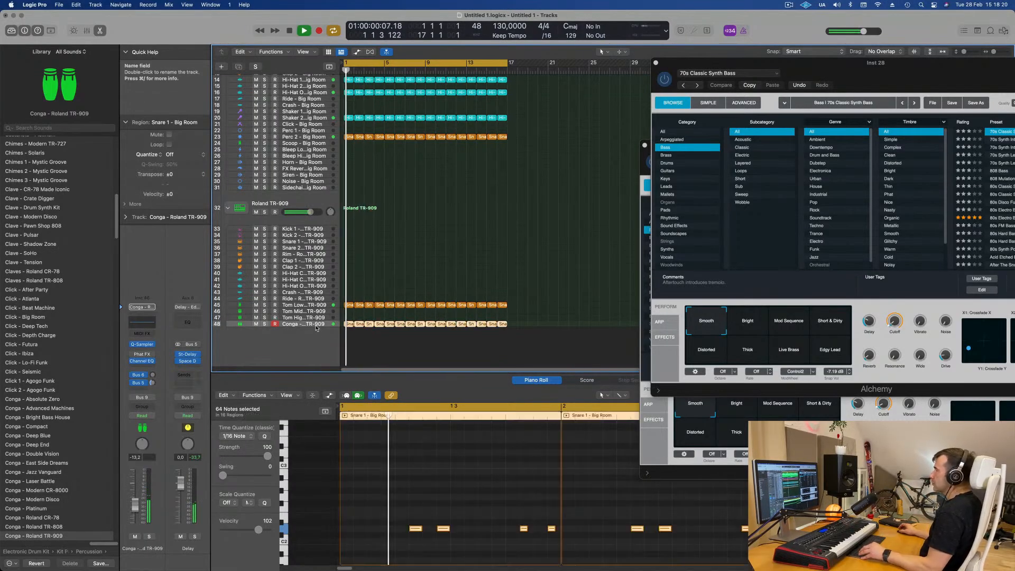
pyautogui.press('space')
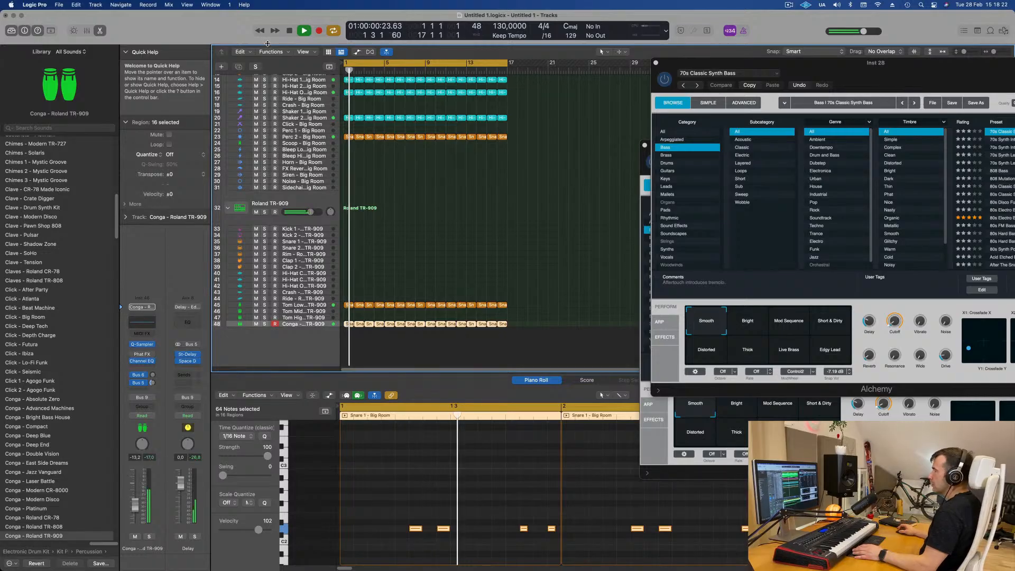
# Step: Turn on Track Zoom and set the Conga track's level to -10.9 dB, soloing it briefly to check the sound
pyautogui.press('ctrl+alt+super+t')
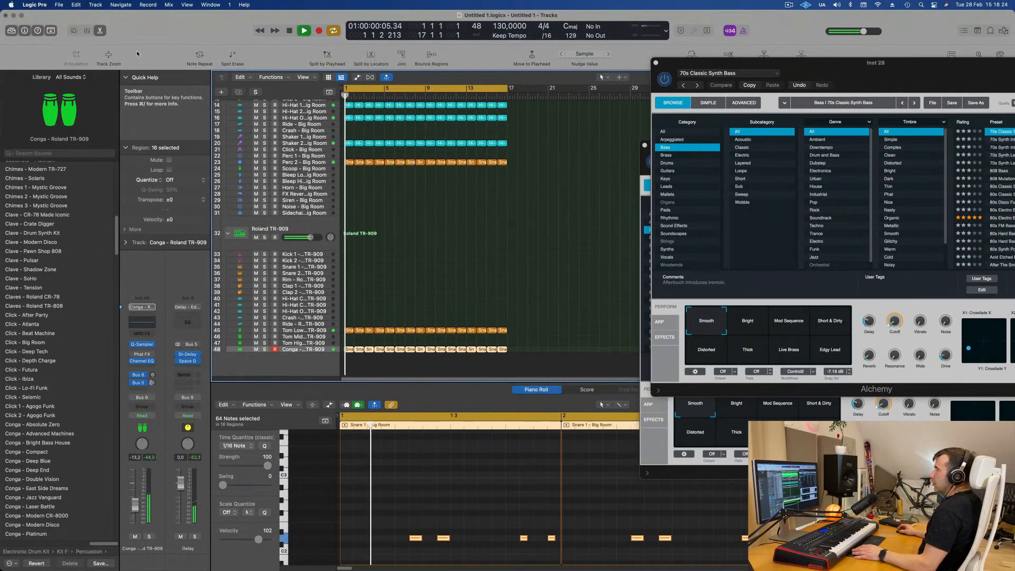
pyautogui.click(108, 55)
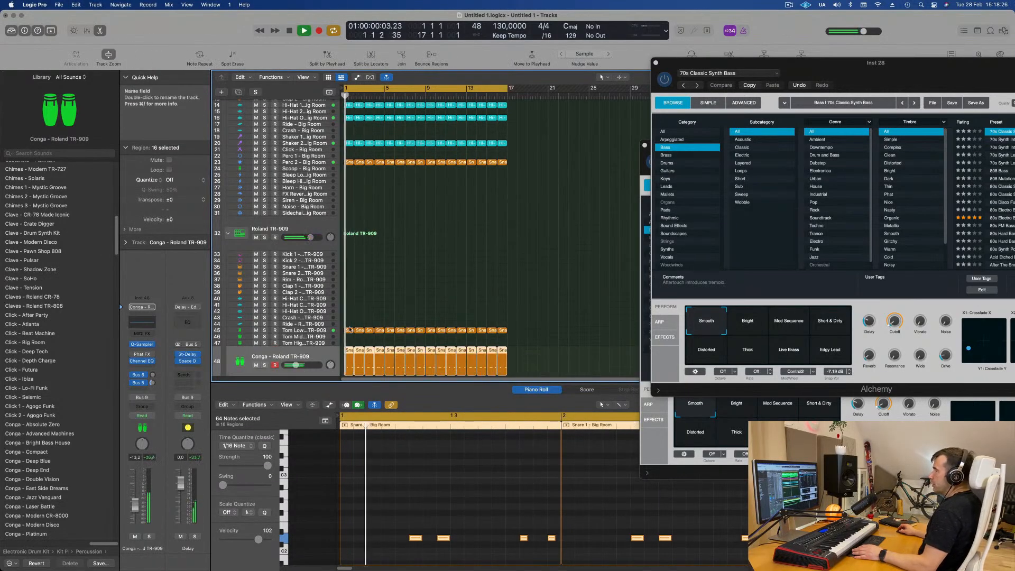
pyautogui.click(148, 537)
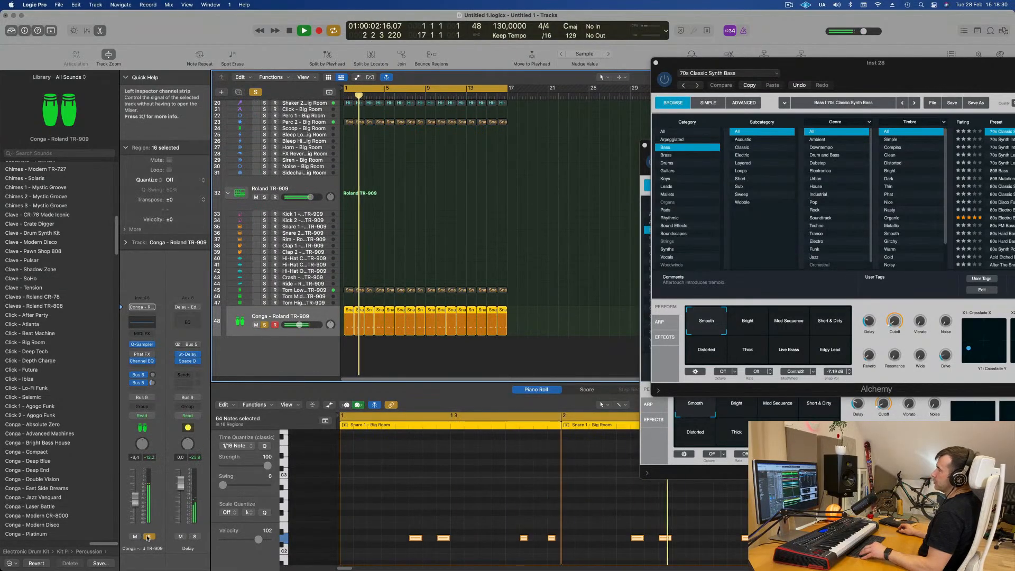
pyautogui.press('s')
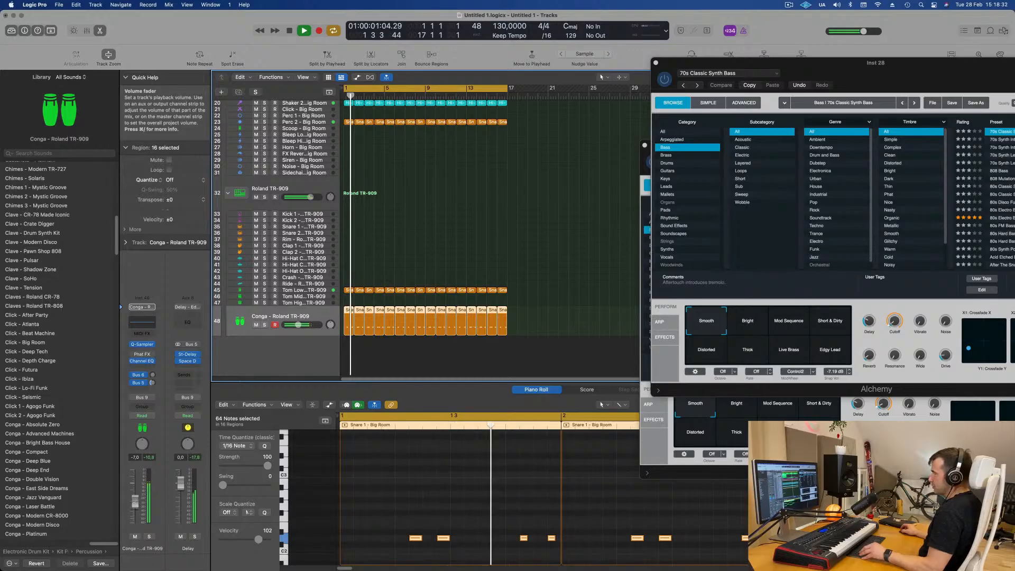
# Step: Unmute the third track, 70s Classic Synth Bass, solo it briefly and set its level to -12.4 dB
pyautogui.scroll(10, 326, 169)
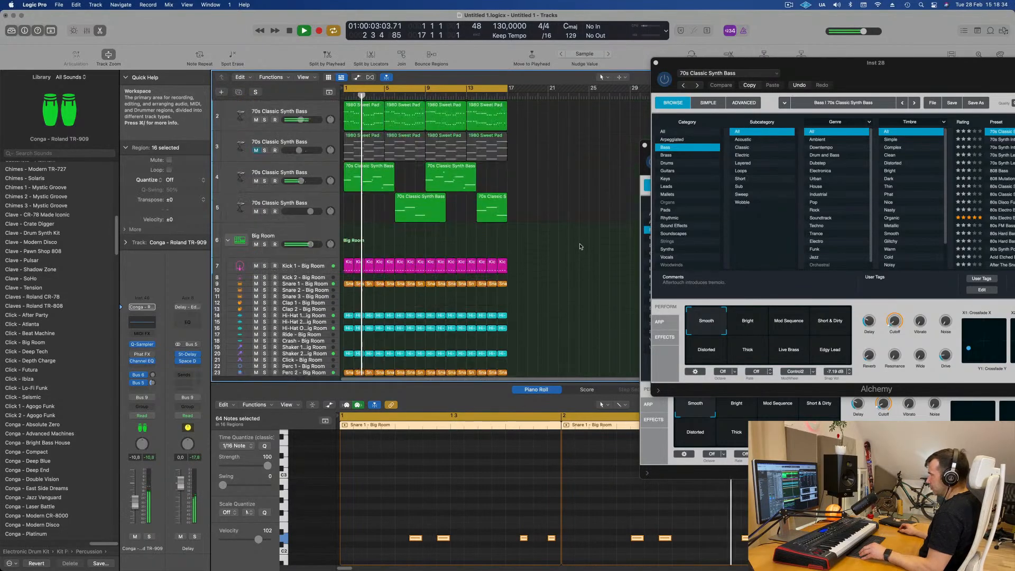
pyautogui.click(326, 170)
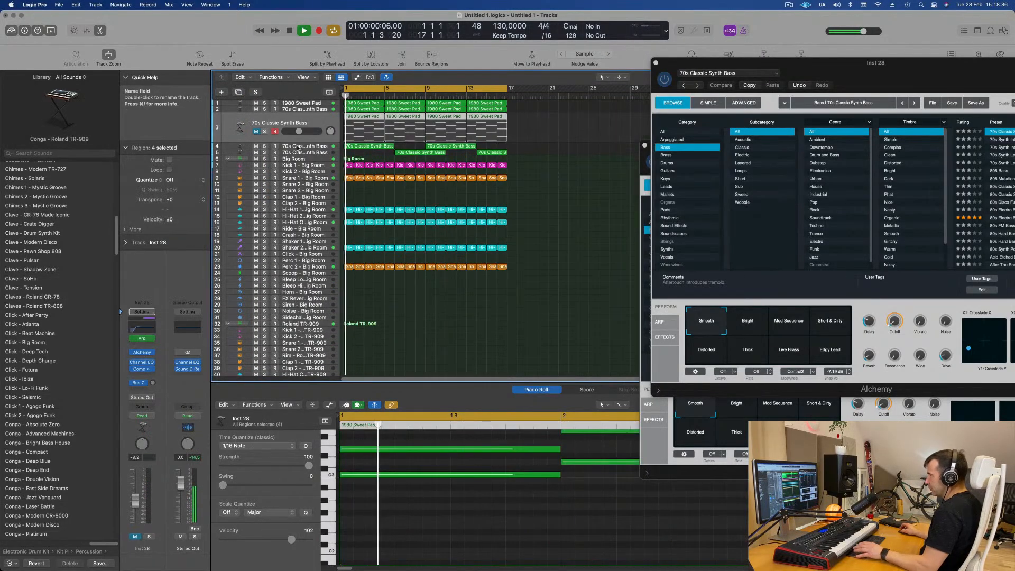
pyautogui.press('s')
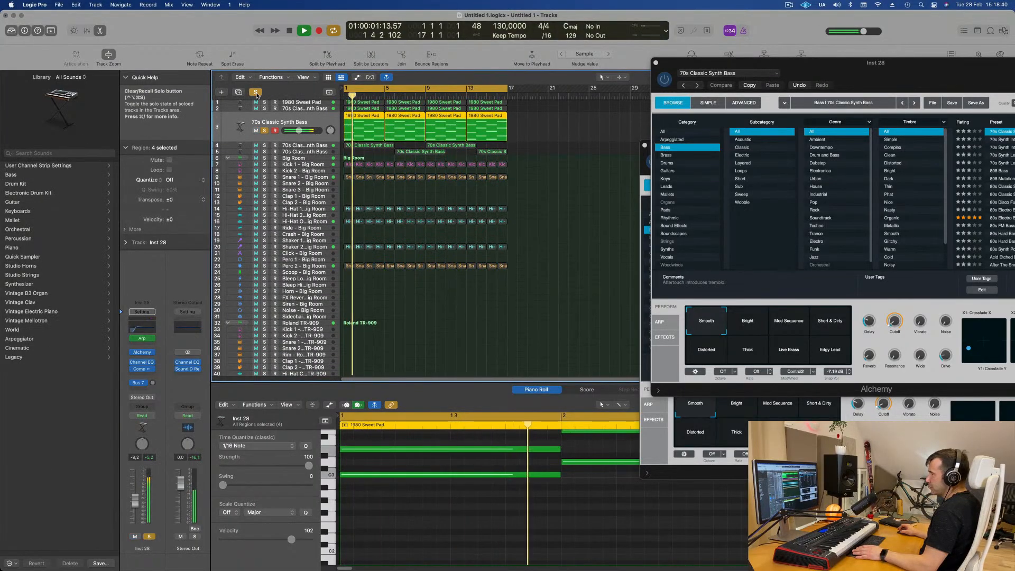
pyautogui.press('s')
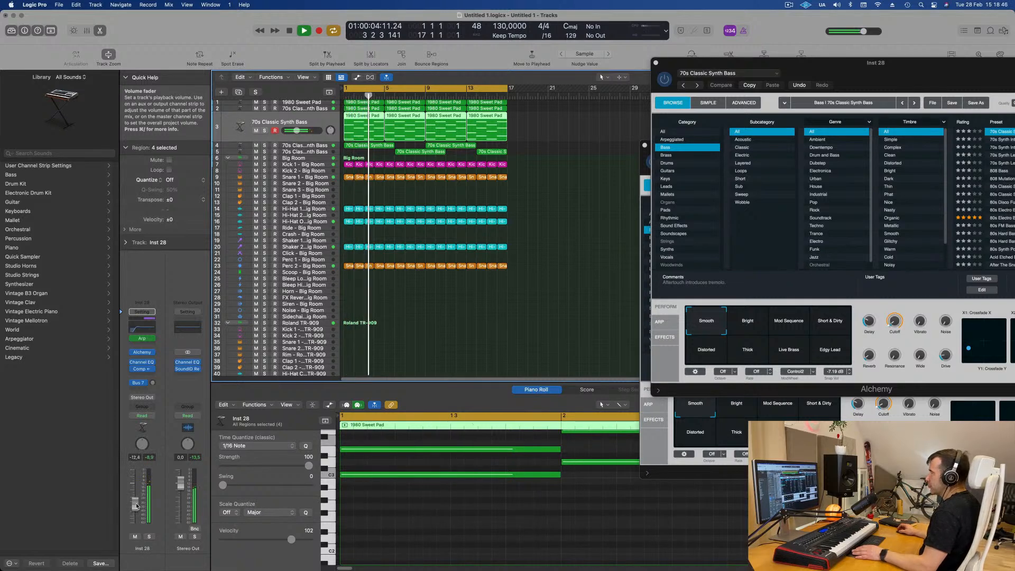
# Step: Duplicate the third track with its settings and copy its first 1980 Sweet Pad region to the new track at bar 1
pyautogui.scroll(2, 455, 342)
pyautogui.scroll(-2, 459, 342)
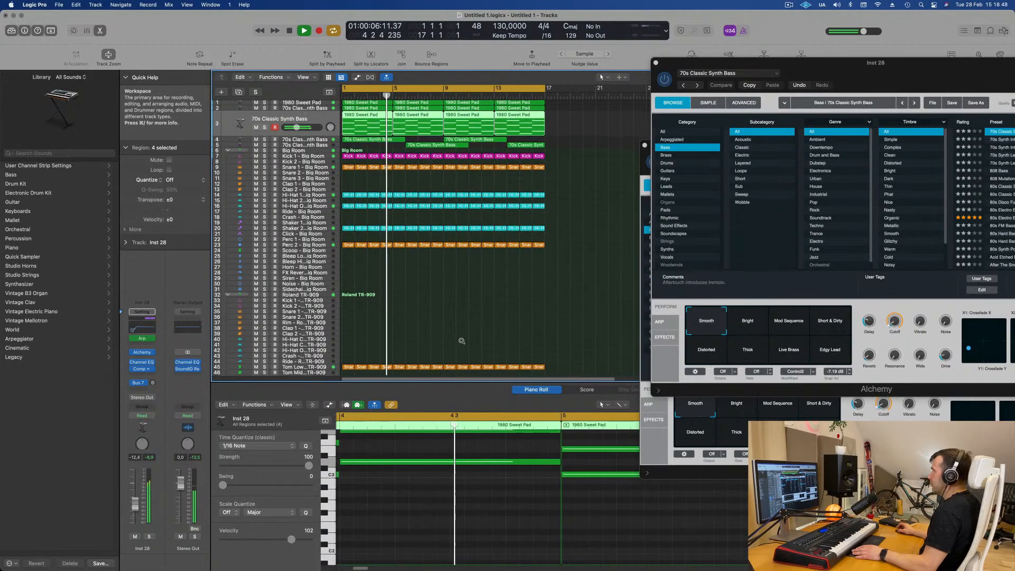
pyautogui.scroll(2, 461, 342)
pyautogui.scroll(2, 466, 338)
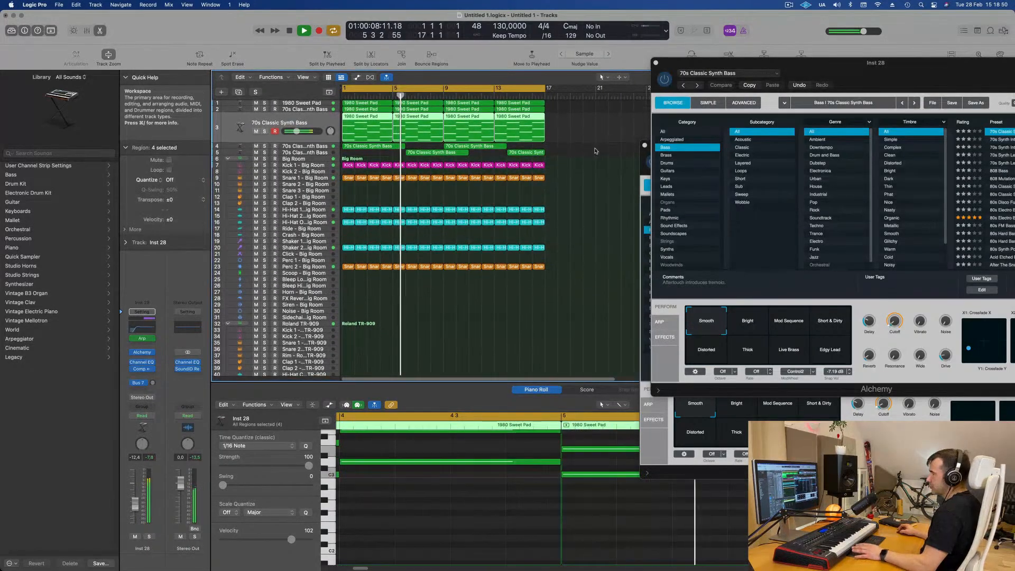
pyautogui.scroll(3, 593, 155)
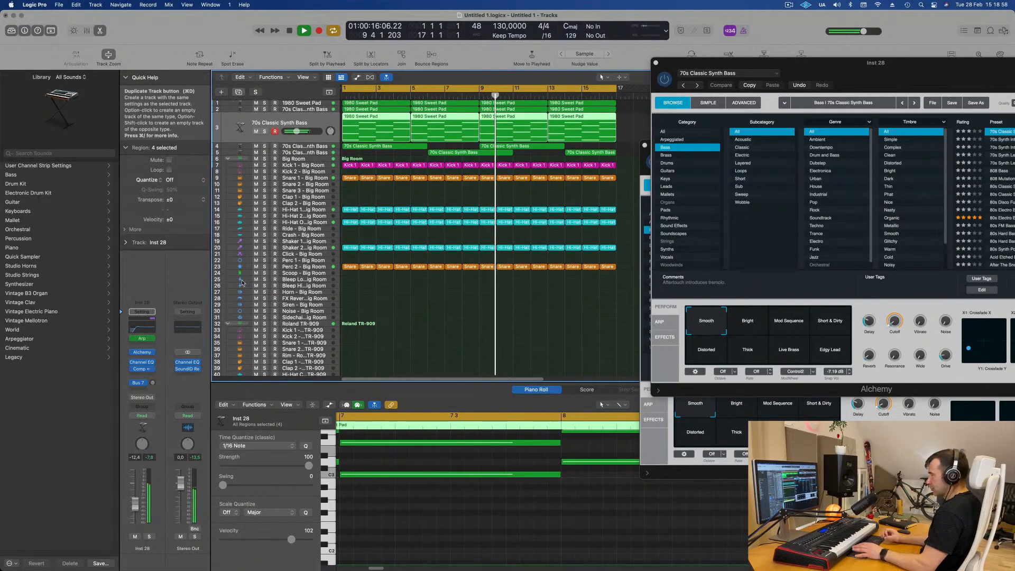
pyautogui.press('super+d')
pyautogui.press('space')
pyautogui.click(385, 121)
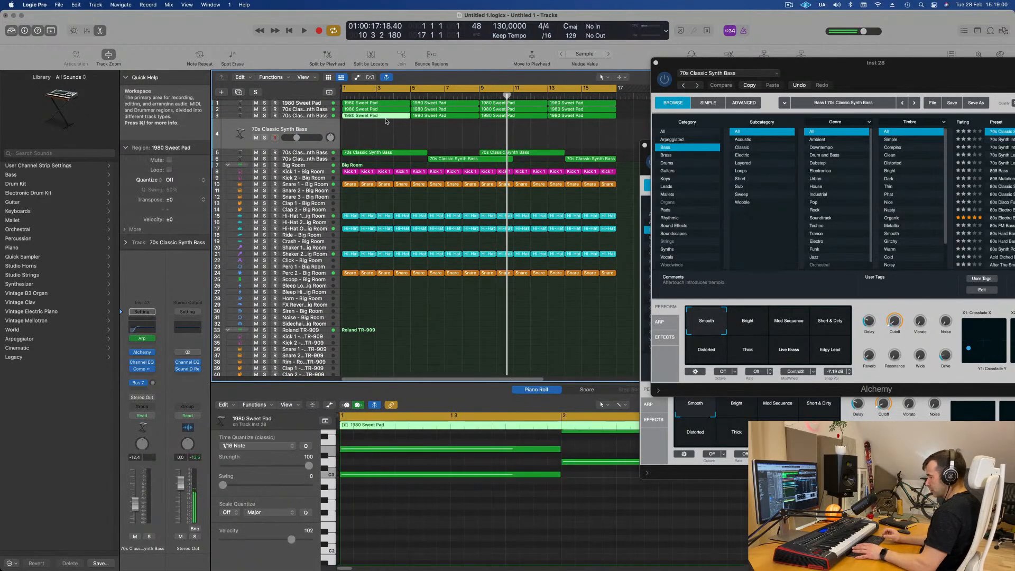
pyautogui.moveTo(385, 121); pyautogui.dragTo(399, 132)
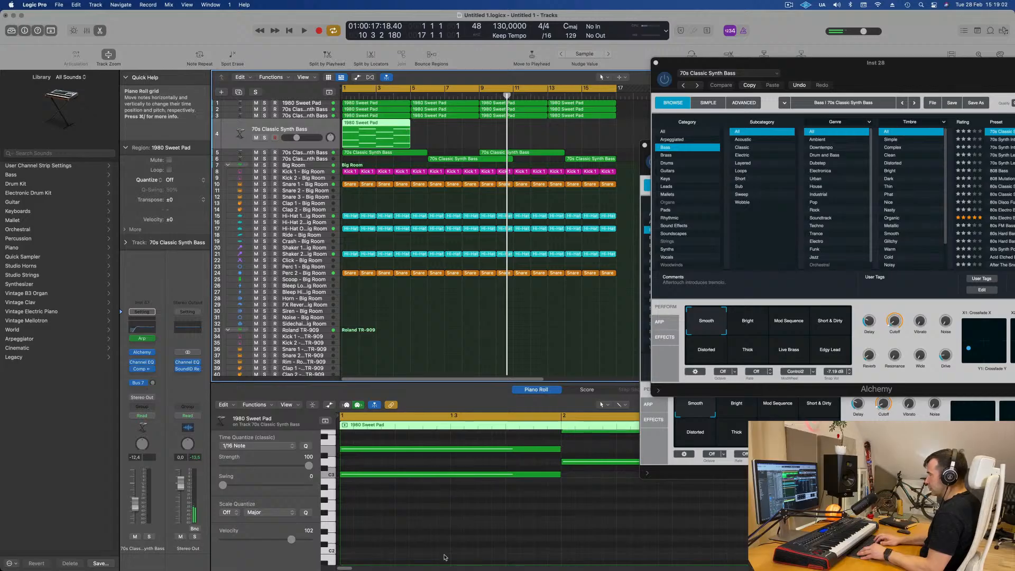
# Step: Shorten all notes of the copied 1980 Sweet Pad region to three sixteenths
pyautogui.hscroll(-8, 444, 557)
pyautogui.scroll(-4, 444, 557)
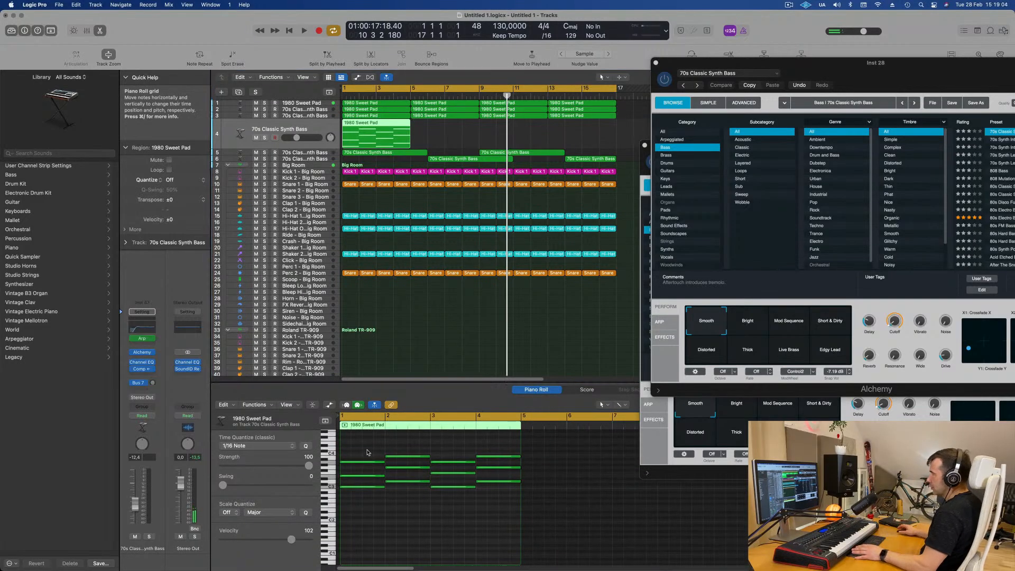
pyautogui.press('super+a')
pyautogui.moveTo(518, 455); pyautogui.dragTo(483, 473)
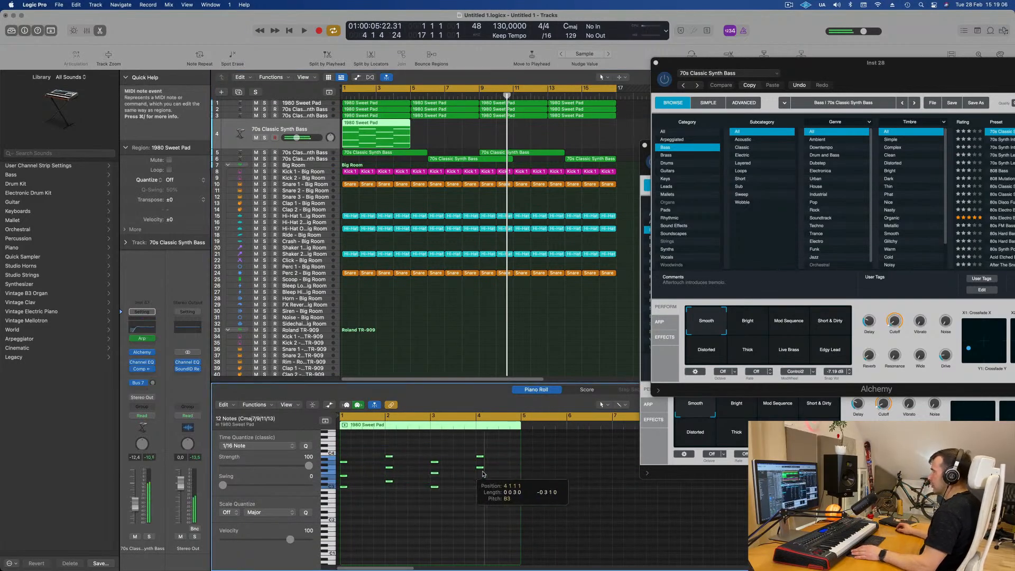
# Step: Bypass the duplicated track's Arpeggiator, open its Alchemy synth and raise its Bus 7 send
pyautogui.press('Return')
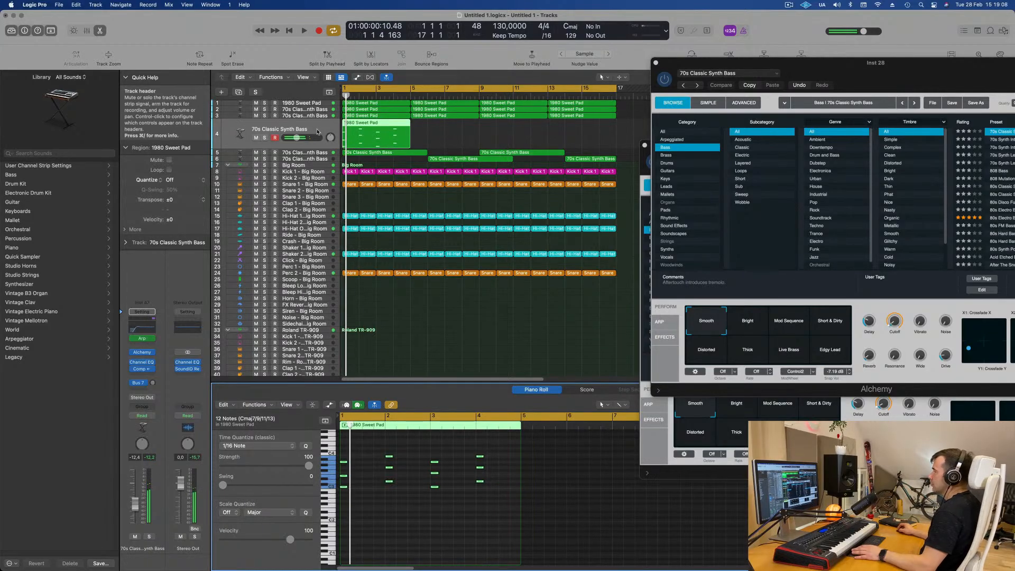
pyautogui.click(142, 352)
pyautogui.moveTo(152, 382); pyautogui.dragTo(159, 344)
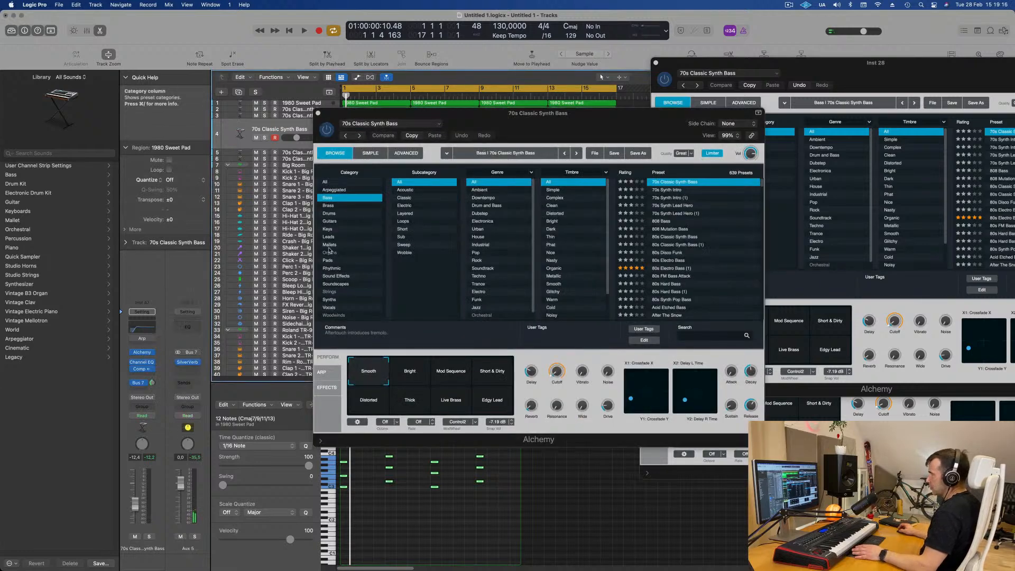
# Step: Load the Analog Glide Lead preset from Alchemy's Leads category and set the duplicated track's level to 0.0 dB
pyautogui.click(327, 237)
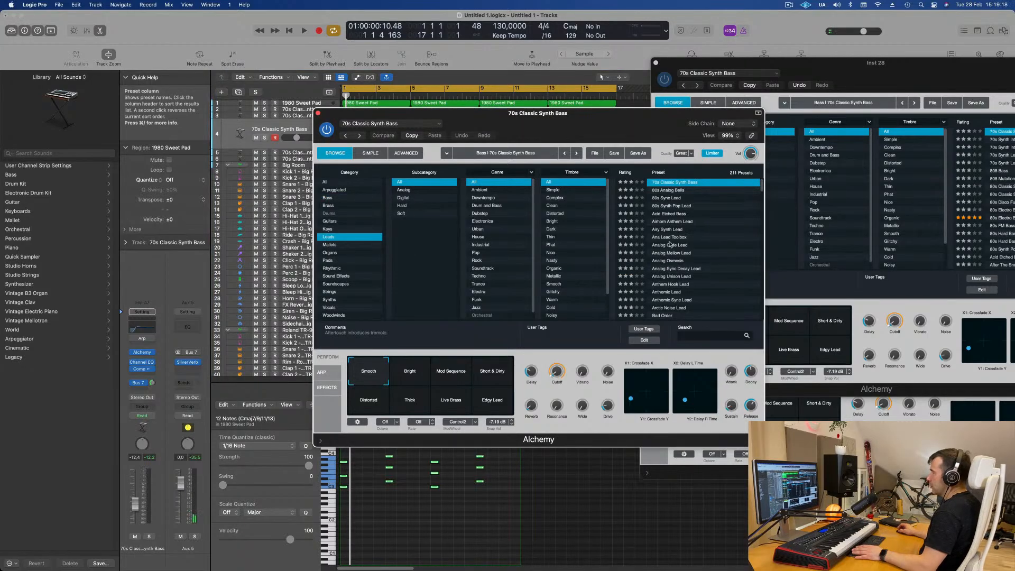
pyautogui.click(669, 245)
pyautogui.moveTo(533, 127); pyautogui.dragTo(784, 142)
pyautogui.press('space')
pyautogui.press('space')
pyautogui.press('space')
pyautogui.moveTo(135, 503); pyautogui.dragTo(136, 482)
pyautogui.press('space')
pyautogui.press('space')
pyautogui.click(391, 512)
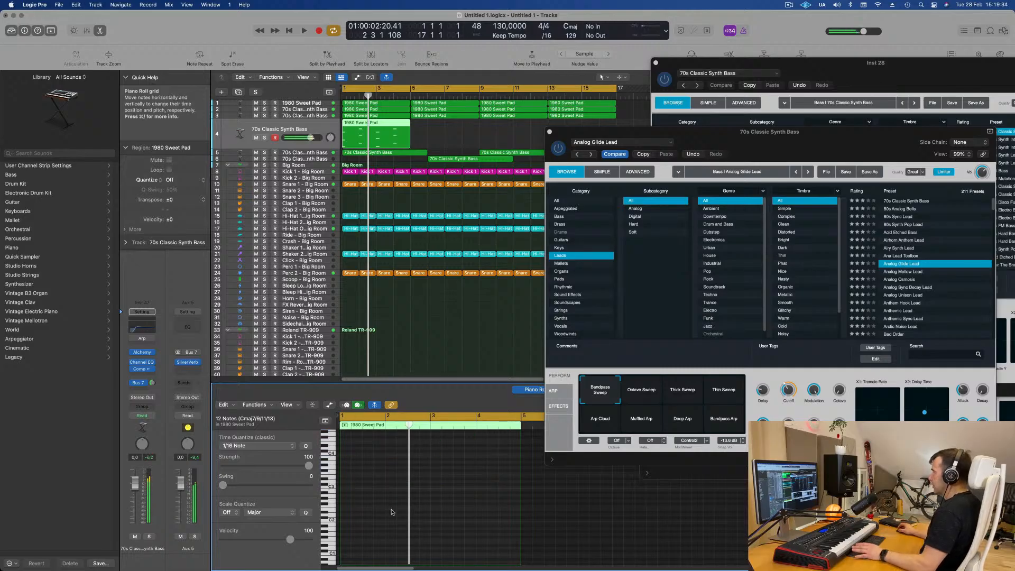
# Step: Audition Analog Glide Lead's Octave Sweep, Thick Sweep, Thin Sweep, Arp Cloud and Muffled Arp snapshots, and go back to Bandpass Sweep
pyautogui.moveTo(774, 135); pyautogui.dragTo(640, 177)
pyautogui.click(506, 430)
pyautogui.click(544, 433)
pyautogui.press('space')
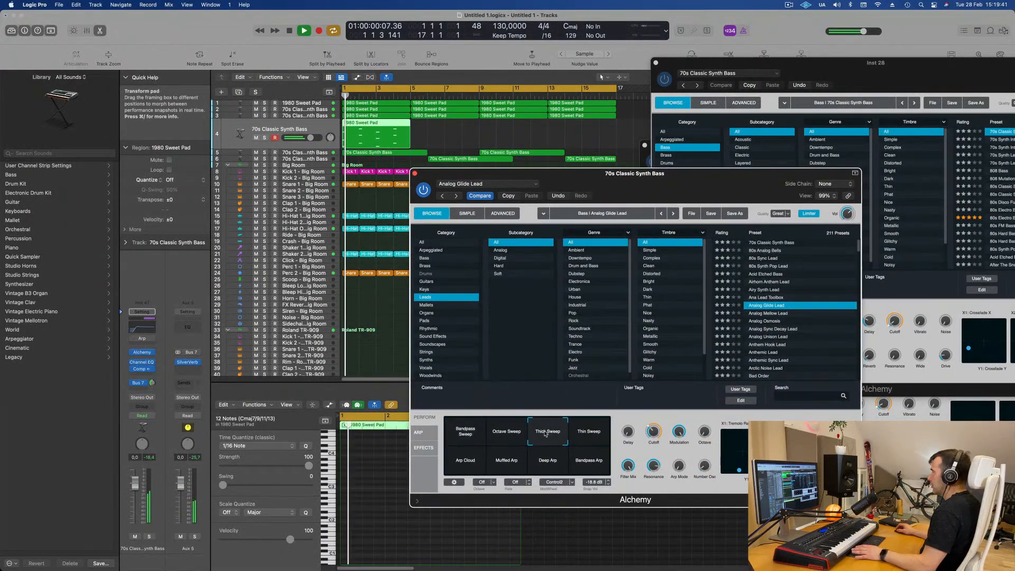
pyautogui.click(587, 433)
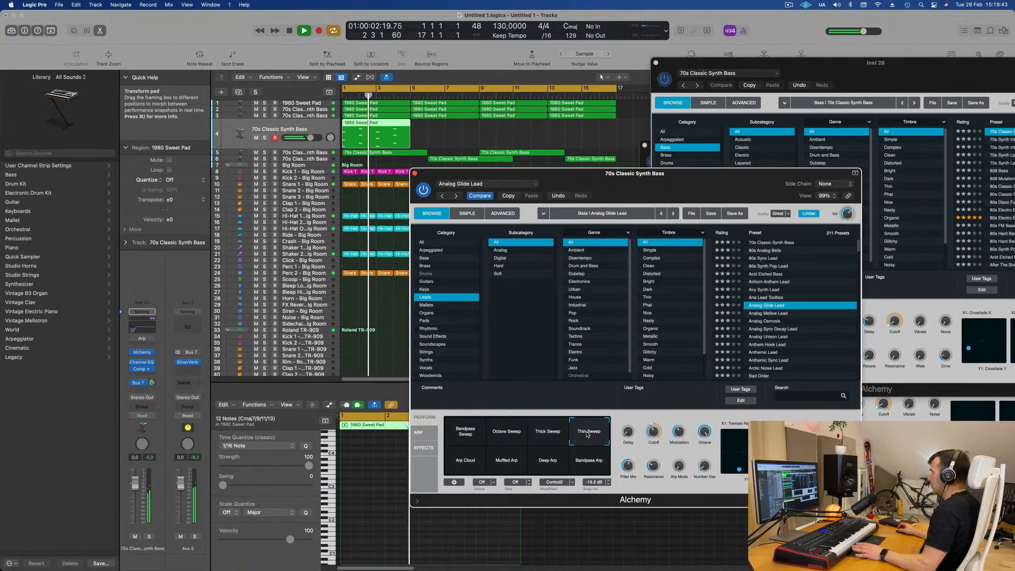
pyautogui.click(482, 463)
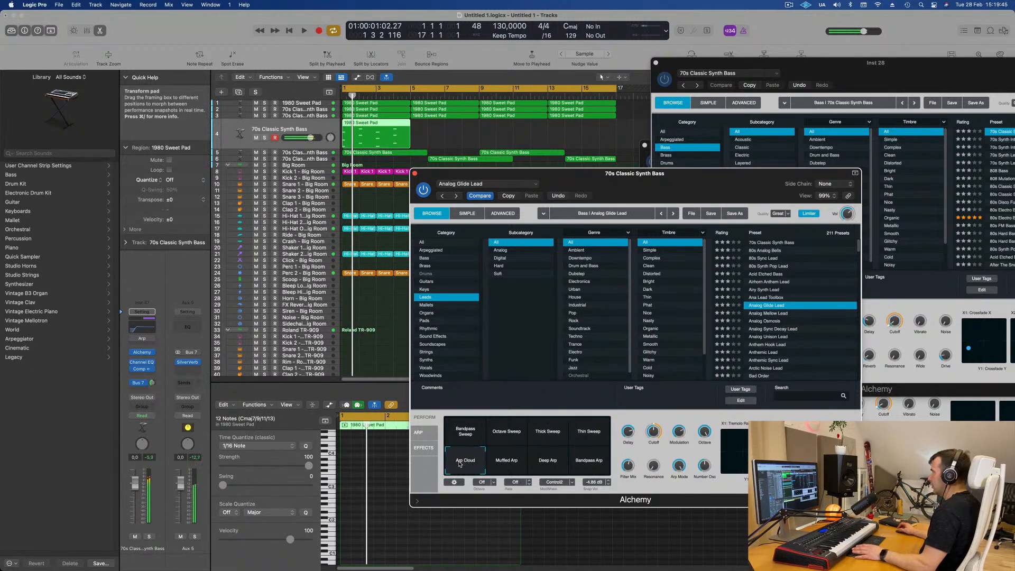
pyautogui.click(508, 463)
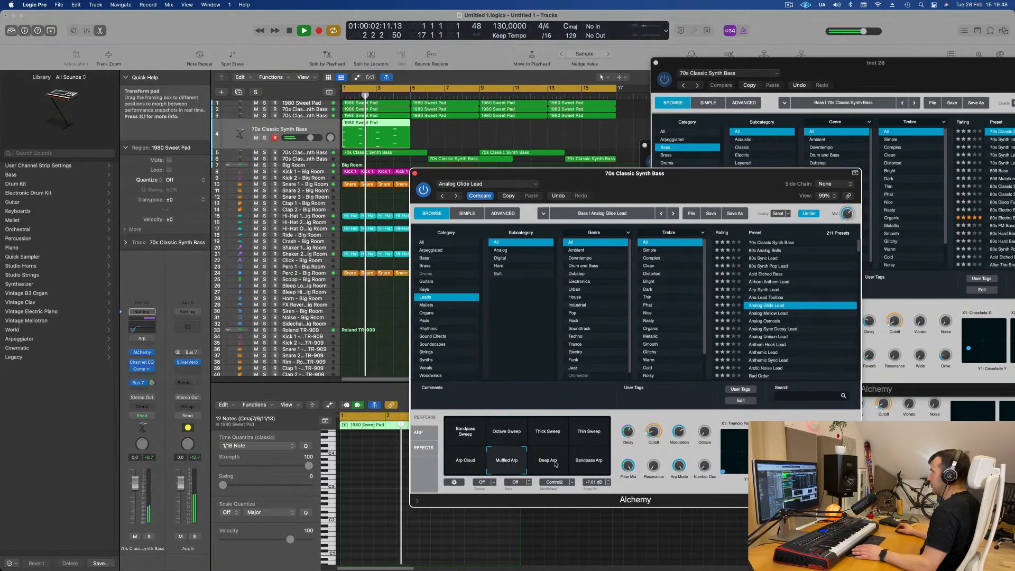
pyautogui.click(463, 437)
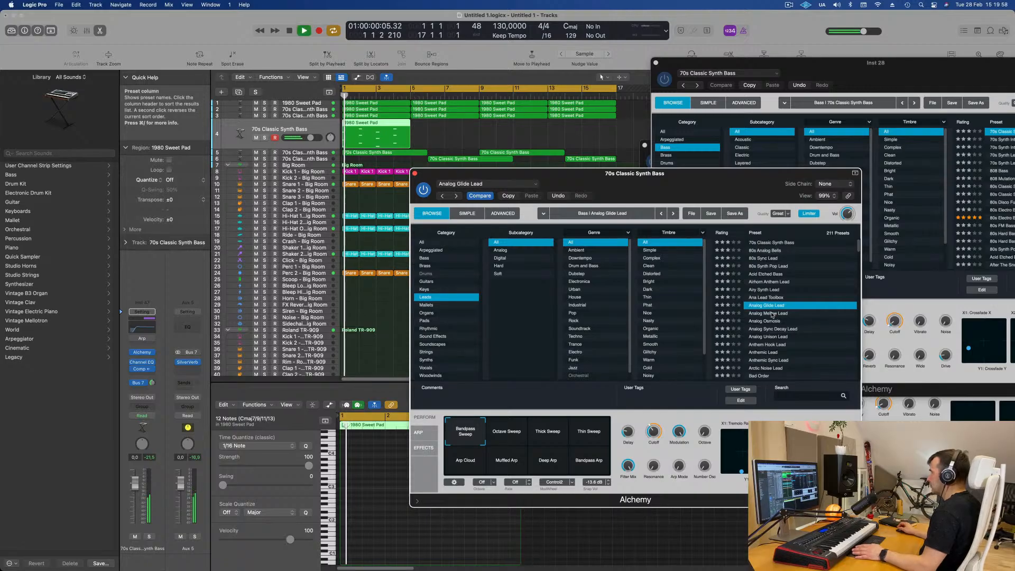
# Step: Load the Analog Mellow Lead preset in Alchemy and set the track's level to -4.0 dB
pyautogui.click(727, 314)
pyautogui.moveTo(695, 174); pyautogui.dragTo(763, 99)
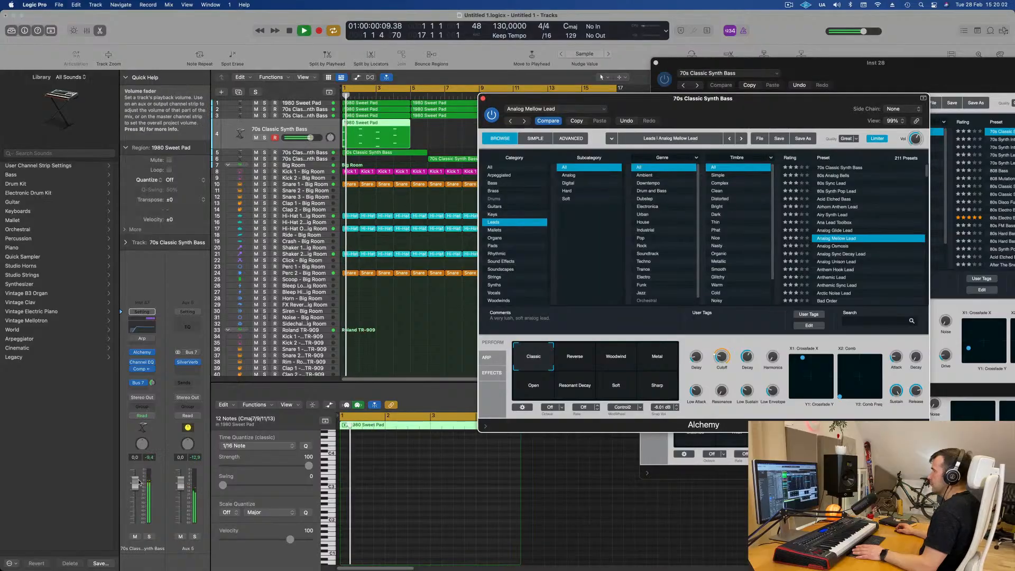
pyautogui.moveTo(137, 501); pyautogui.dragTo(137, 503)
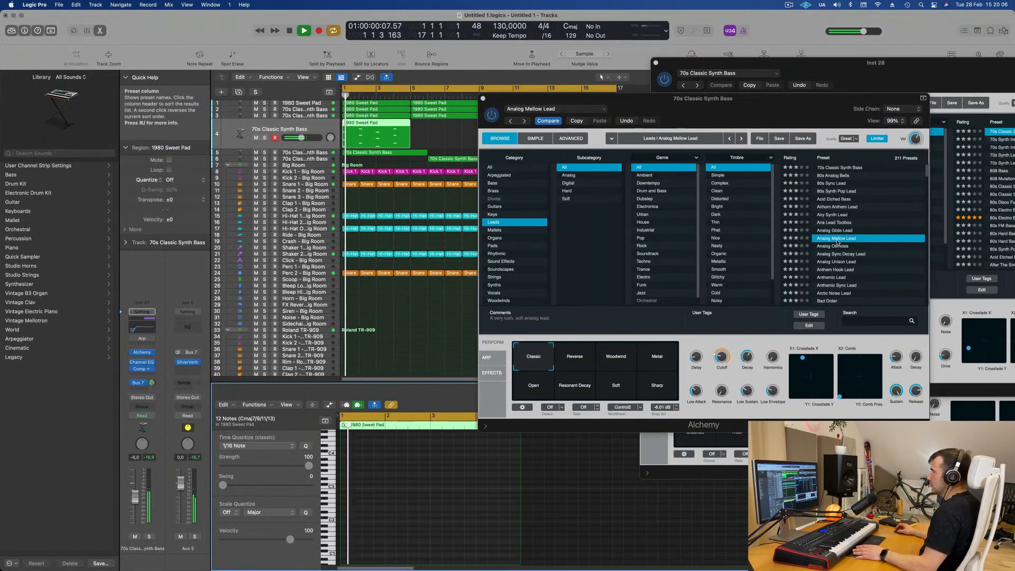
# Step: Audition the Analog Sync Decay Lead and Anthem Hook Lead presets, and load Anthemic Sync Lead
pyautogui.click(840, 256)
pyautogui.click(841, 255)
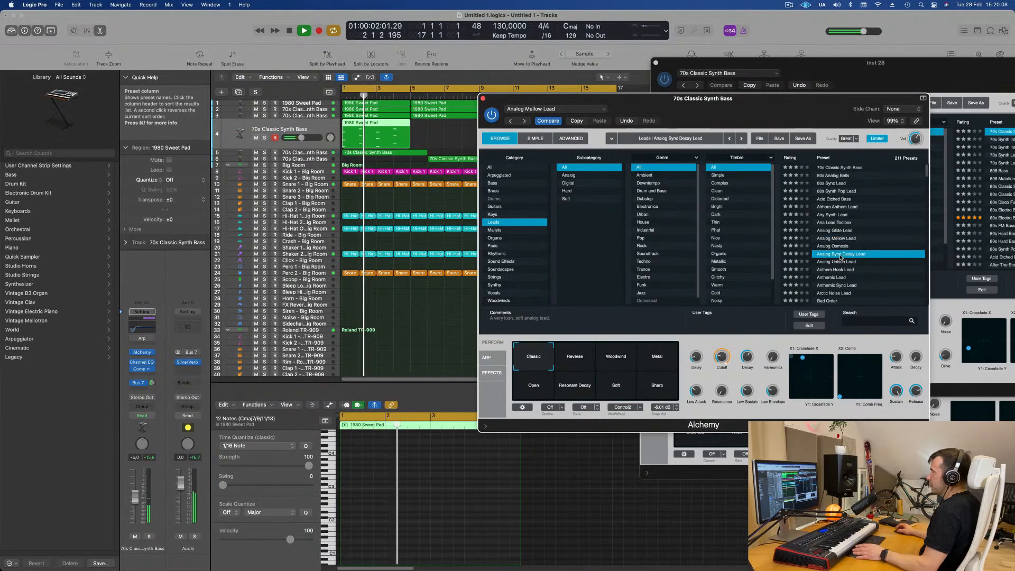
pyautogui.click(839, 269)
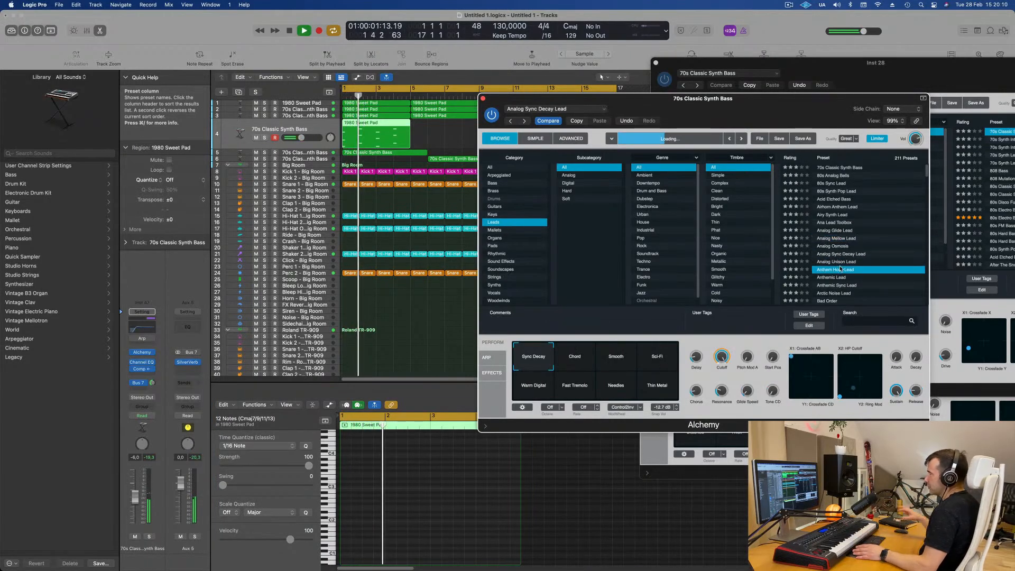
pyautogui.moveTo(834, 101); pyautogui.dragTo(818, 74)
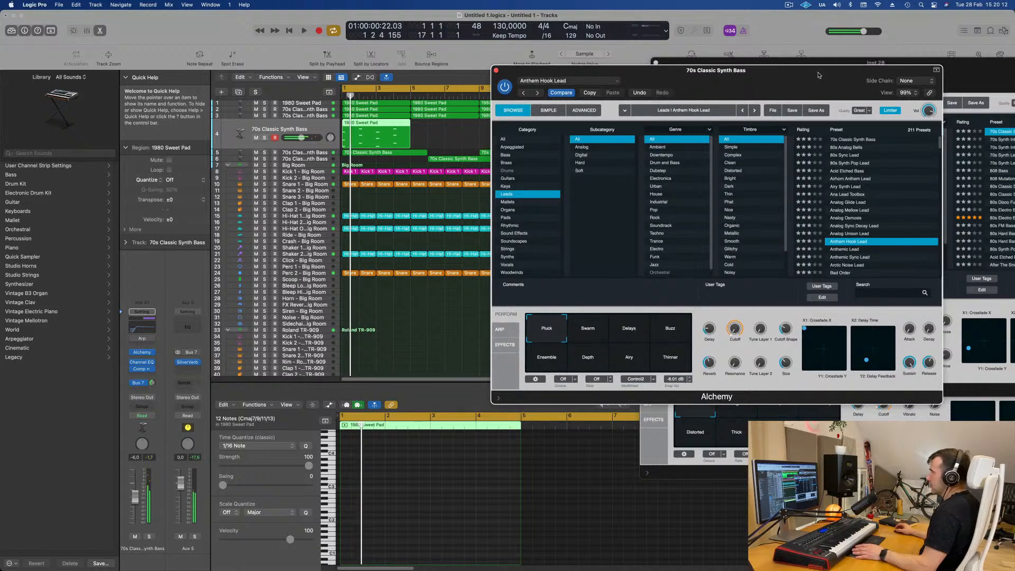
pyautogui.scroll(-2, 893, 227)
pyautogui.click(851, 229)
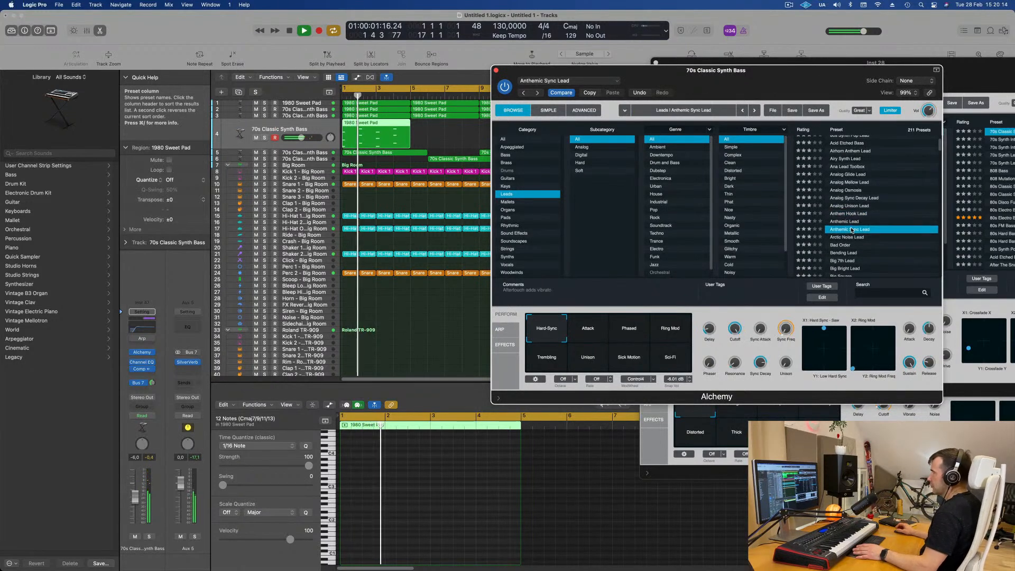
# Step: Audition the Arctic Noise Lead preset and compare it with Alchemy's previously stored settings during playback
pyautogui.click(844, 238)
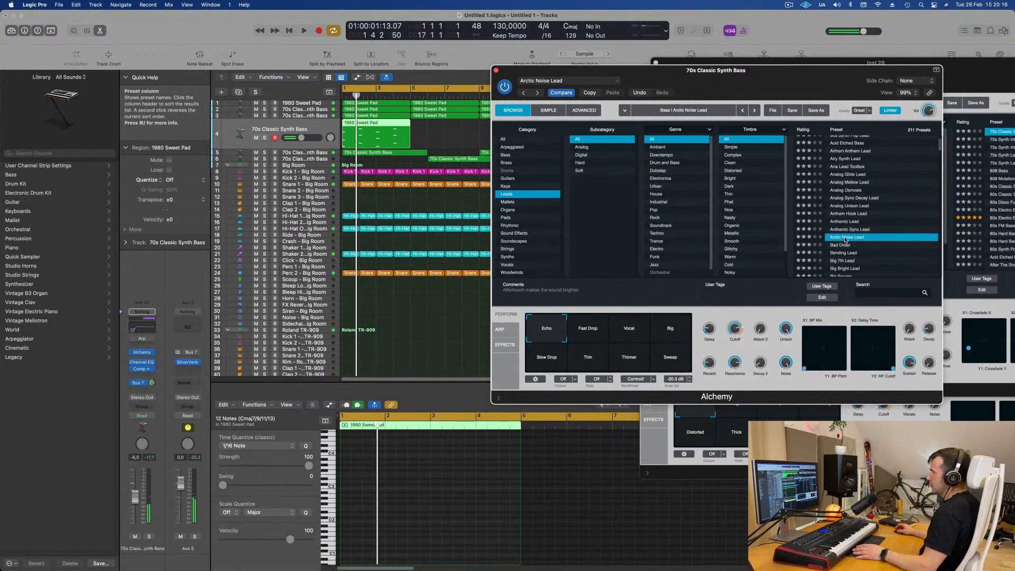
pyautogui.scroll(2, 869, 208)
pyautogui.press('space')
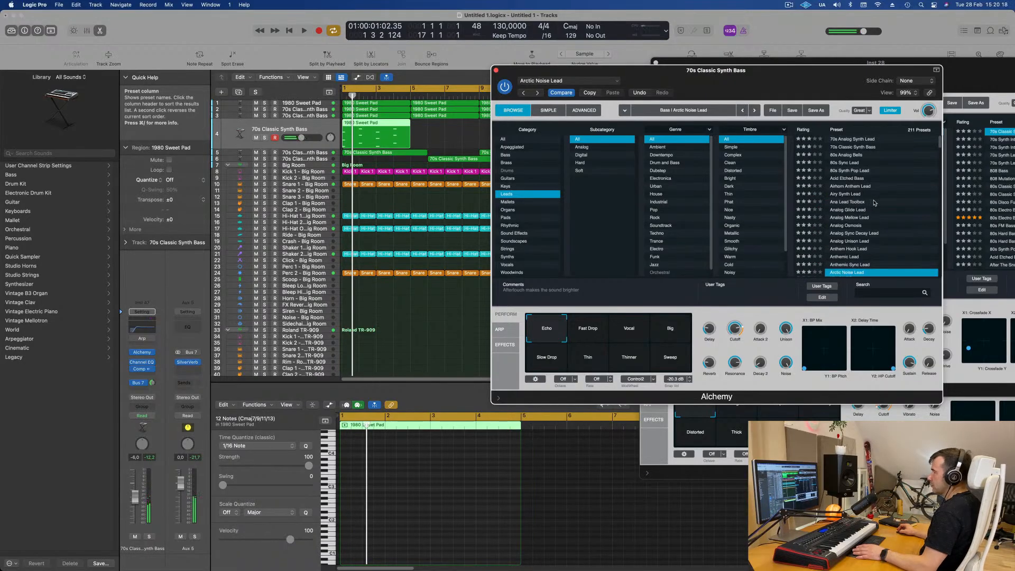
pyautogui.click(561, 93)
pyautogui.press('space')
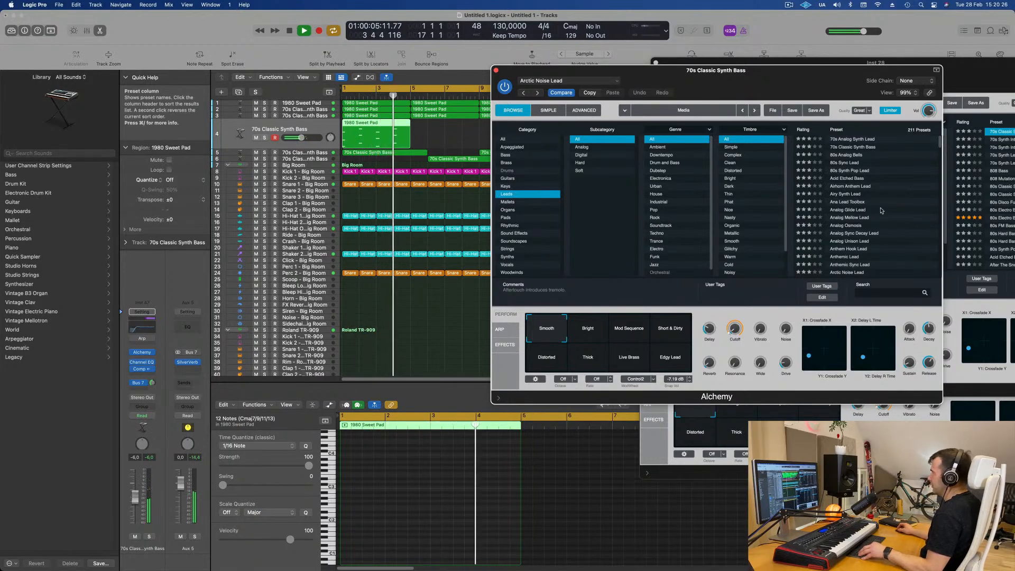
# Step: Audition the Analog Osmosis preset in Alchemy's Leads category, and load Analog Glide Lead
pyautogui.click(889, 225)
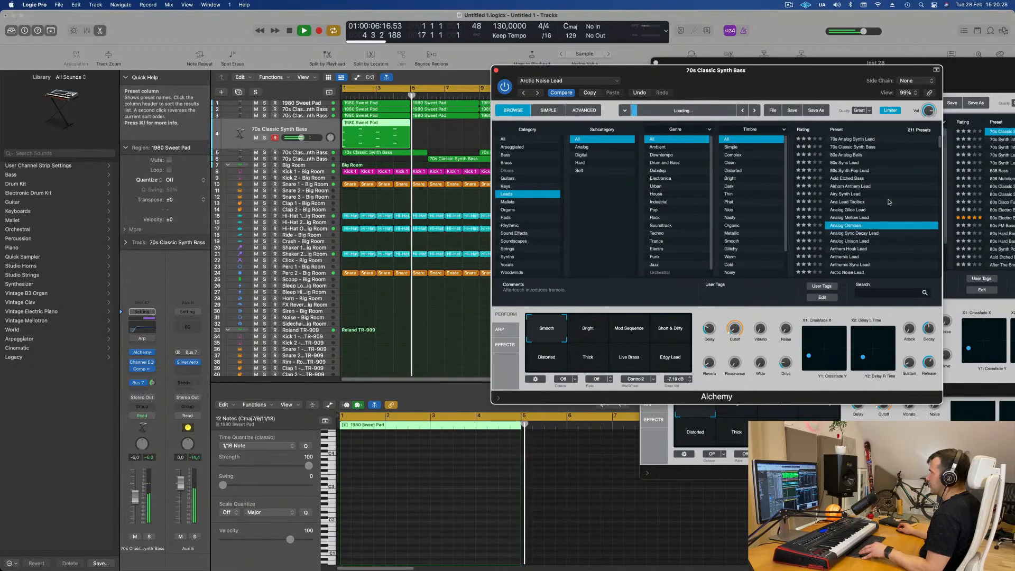
pyautogui.click(856, 210)
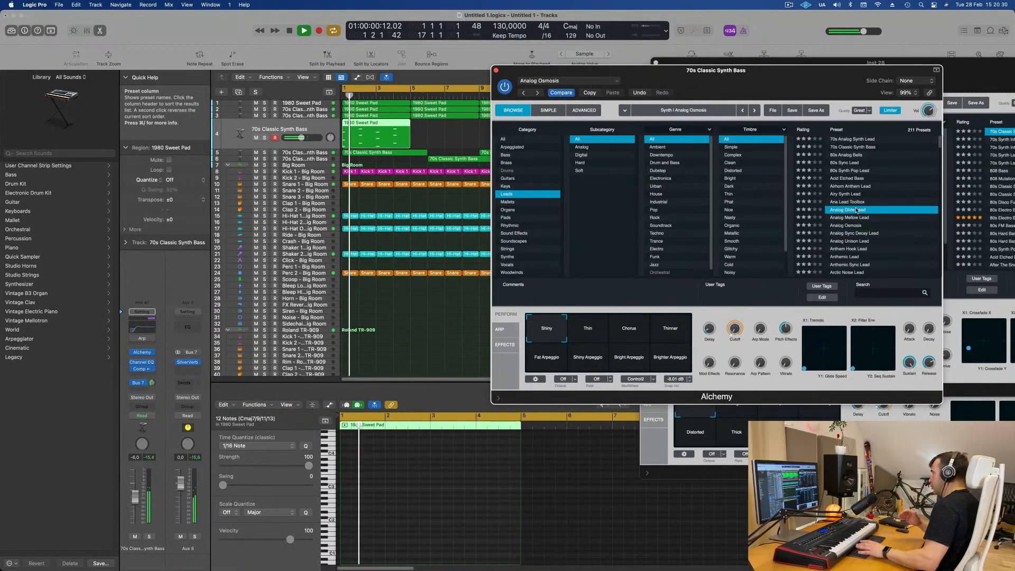
# Step: Move the Alchemy window clear of the arrangement, shift track 4's 1980 Sweet Pad region half a bar later, and play it back
pyautogui.moveTo(764, 81); pyautogui.dragTo(827, 133)
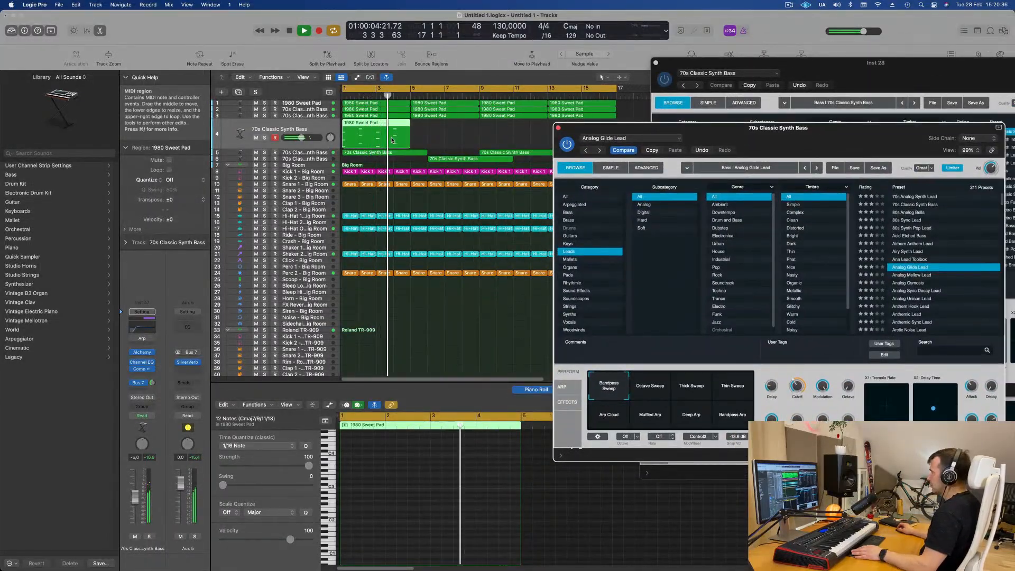
pyautogui.press('space')
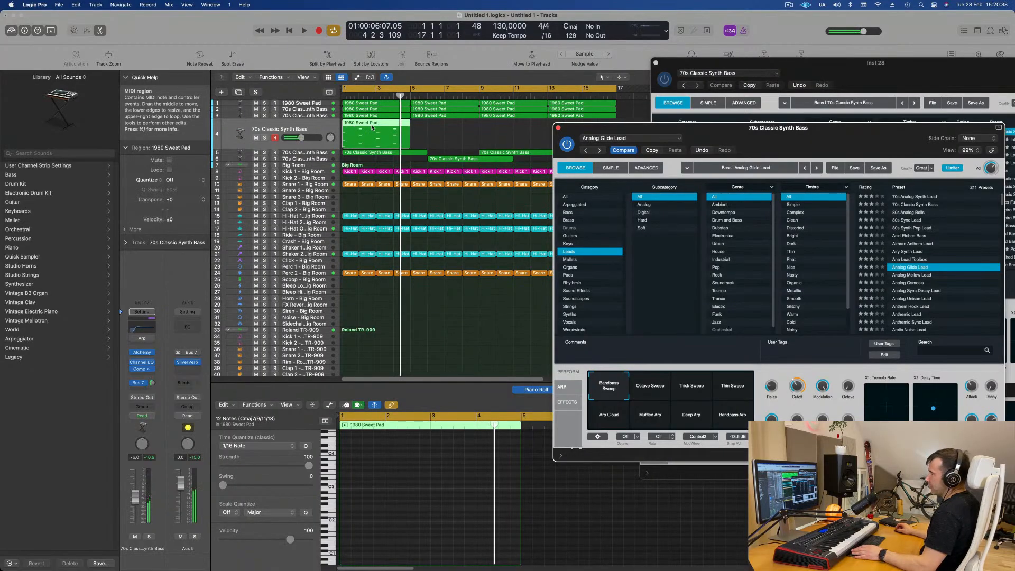
pyautogui.moveTo(373, 127); pyautogui.dragTo(381, 128)
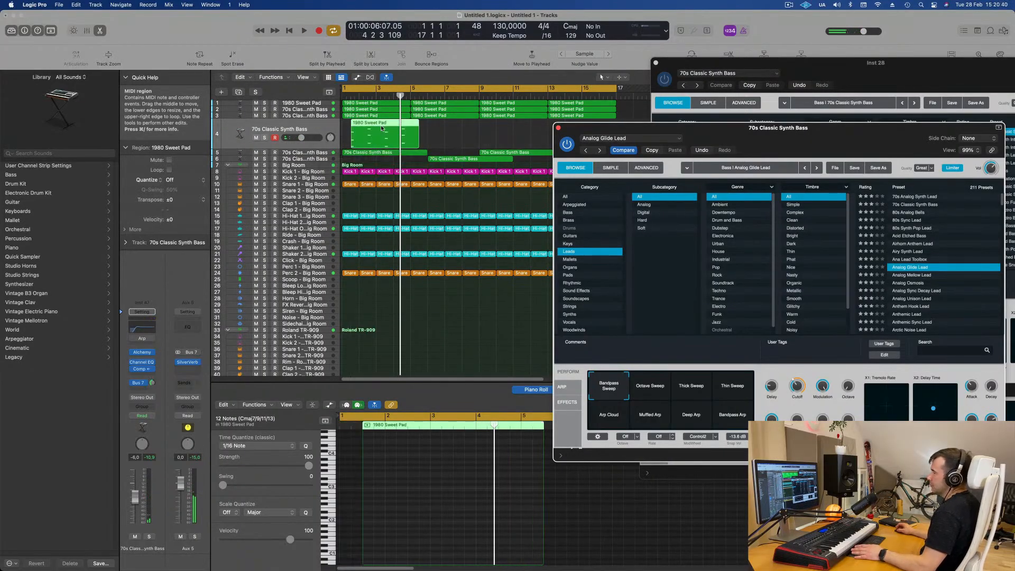
pyautogui.press('space')
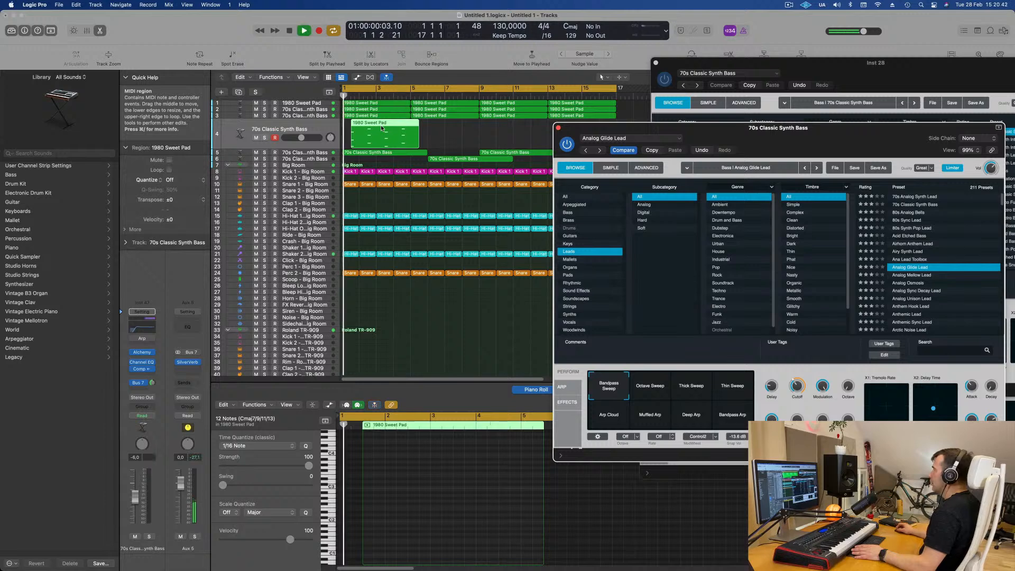